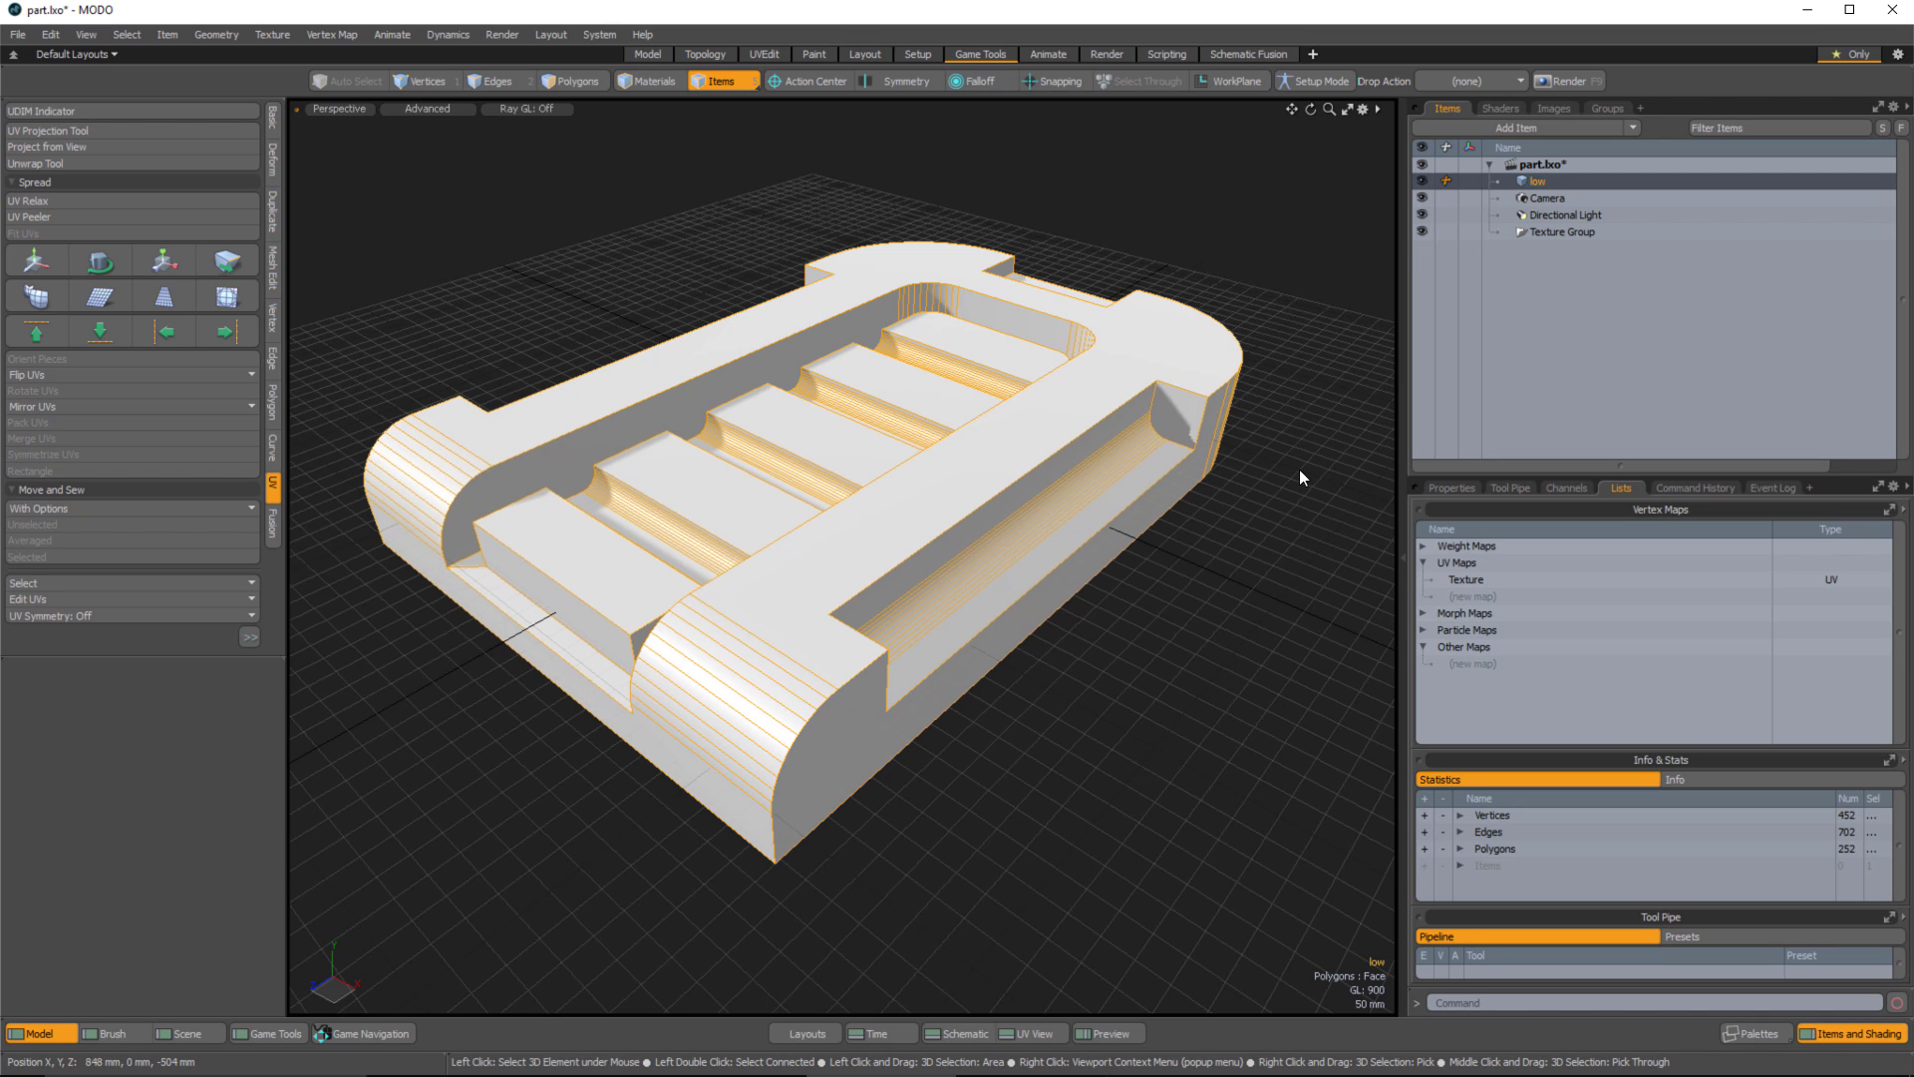
Duplicate the low mesh item and rename the copy high.
{"action": "left_click_drag", "start_coordinate": [1182, 538], "coordinate": [1117, 402], "text": "alt"}
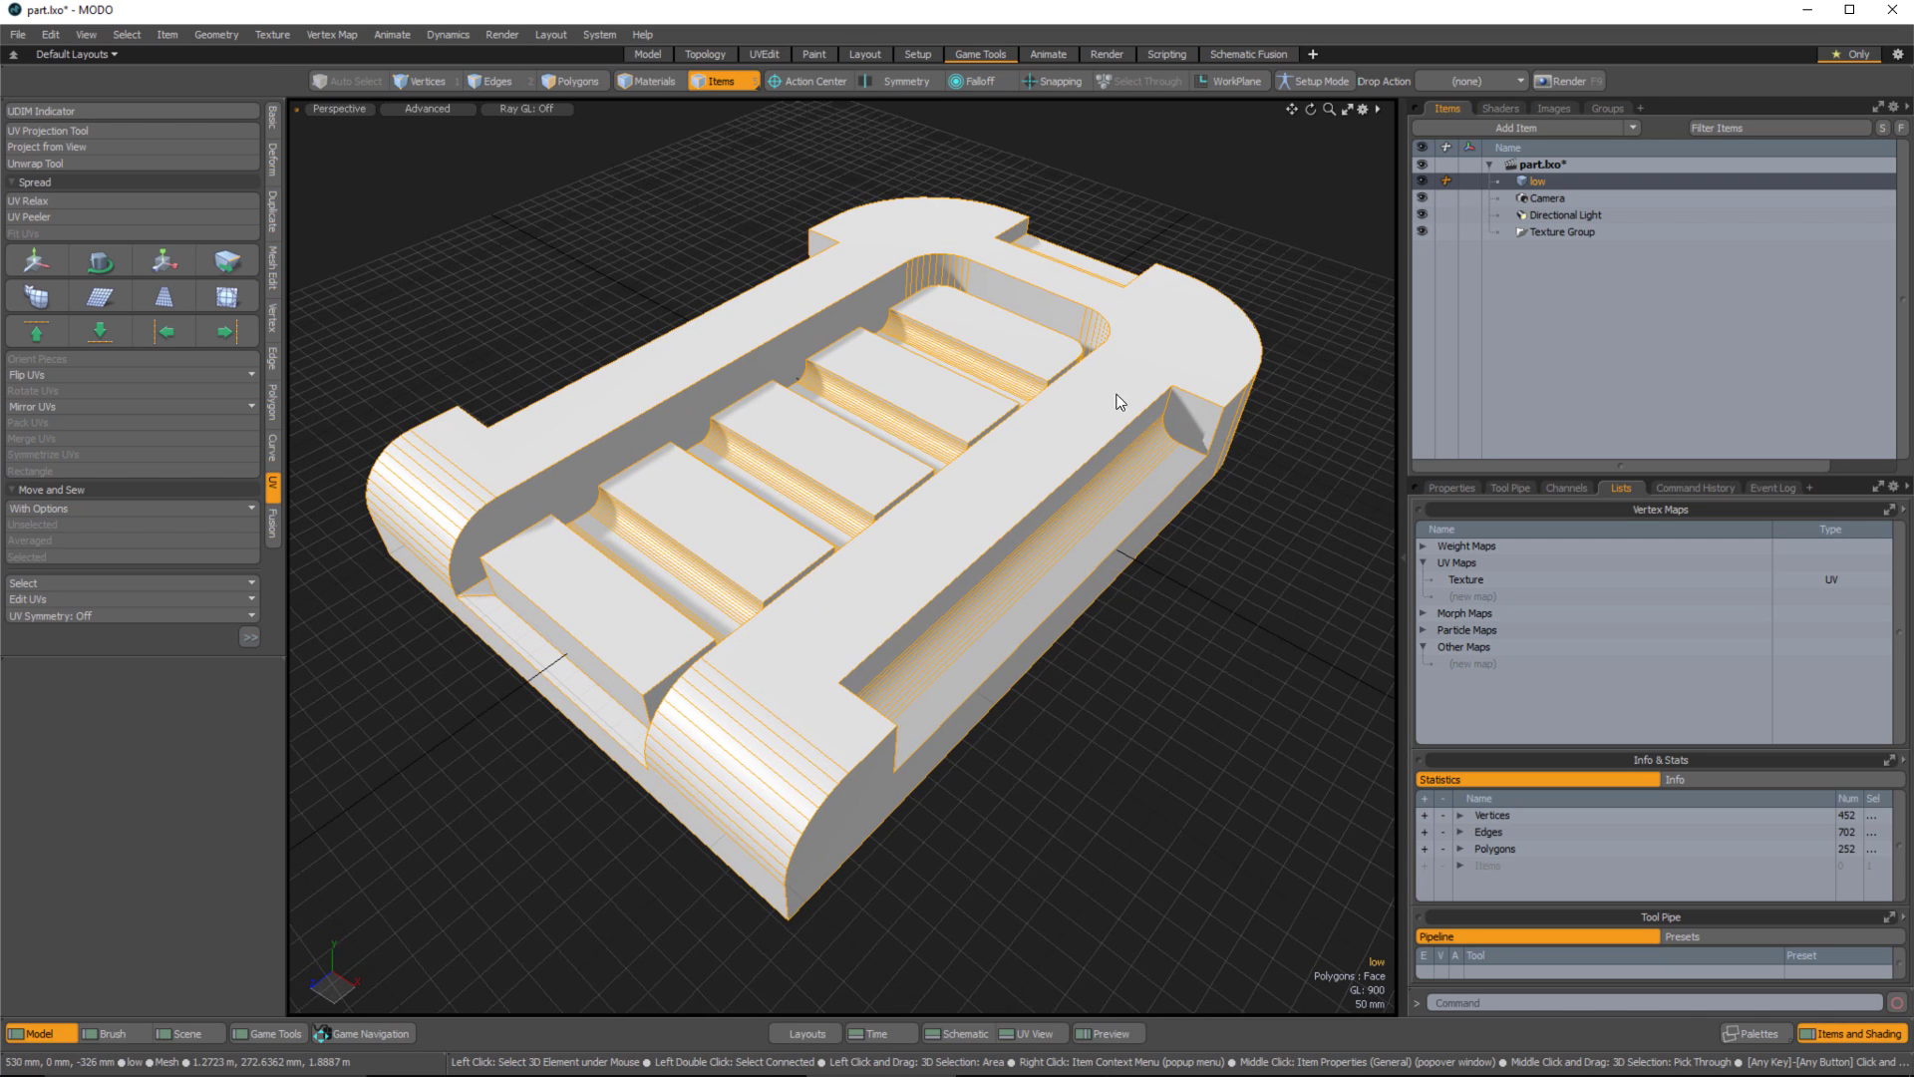
{"action": "left_click_drag", "start_coordinate": [1067, 806], "coordinate": [1192, 592], "text": "alt"}
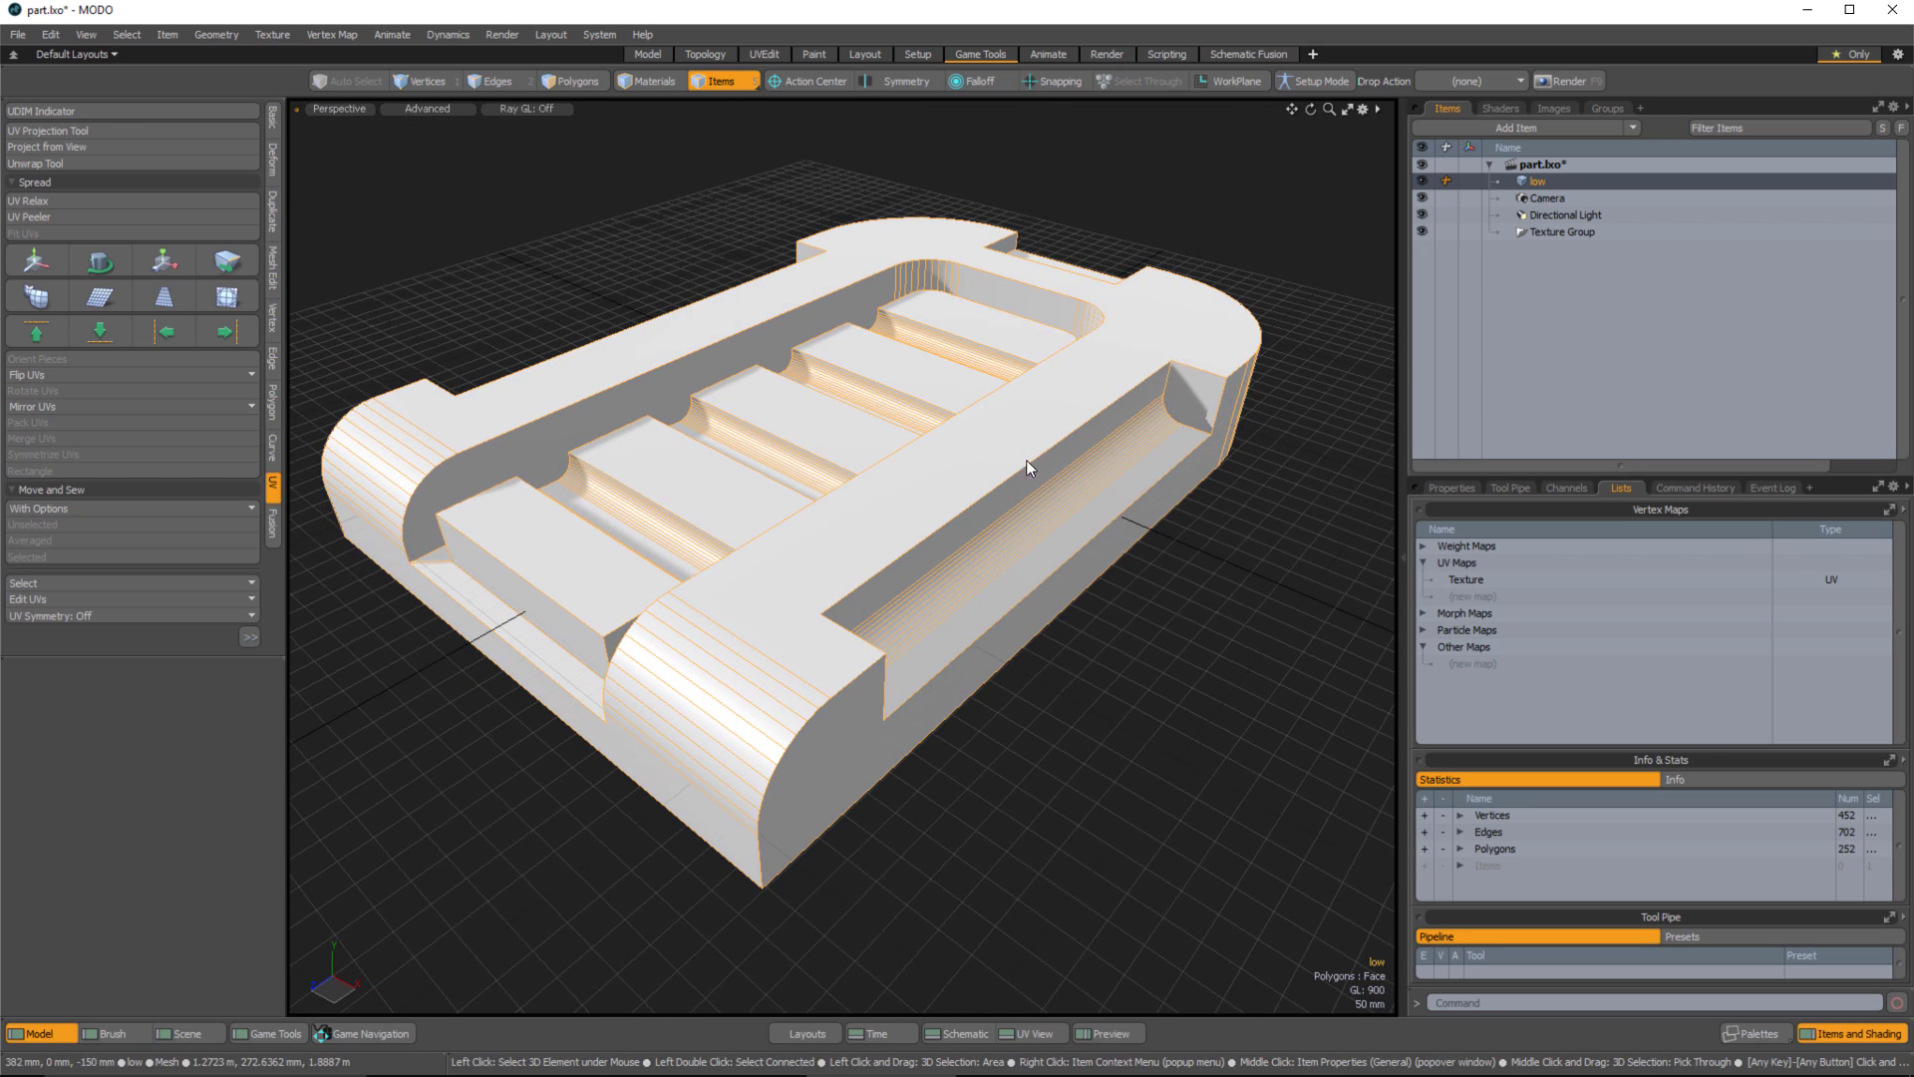
{"action": "left_click_drag", "start_coordinate": [762, 461], "coordinate": [764, 463], "text": "alt"}
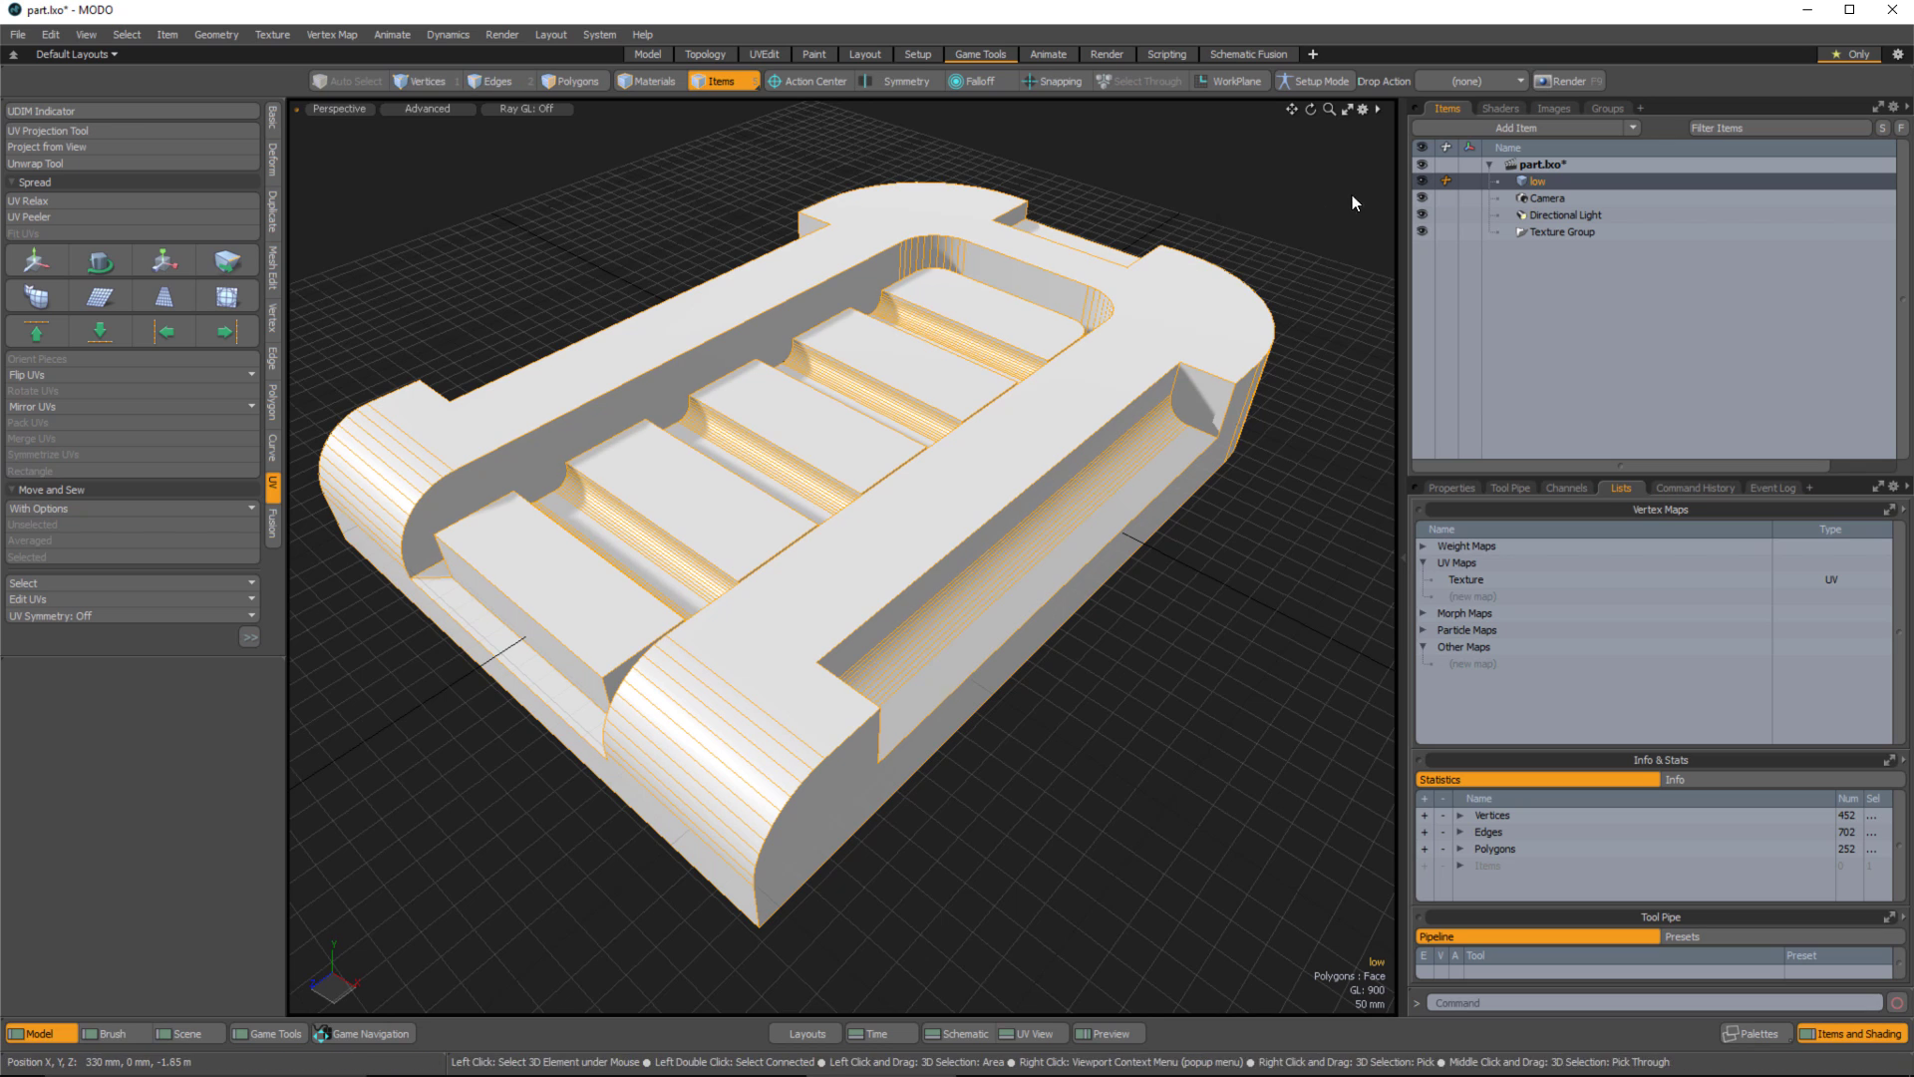
{"action": "right_click", "coordinate": [1538, 187]}
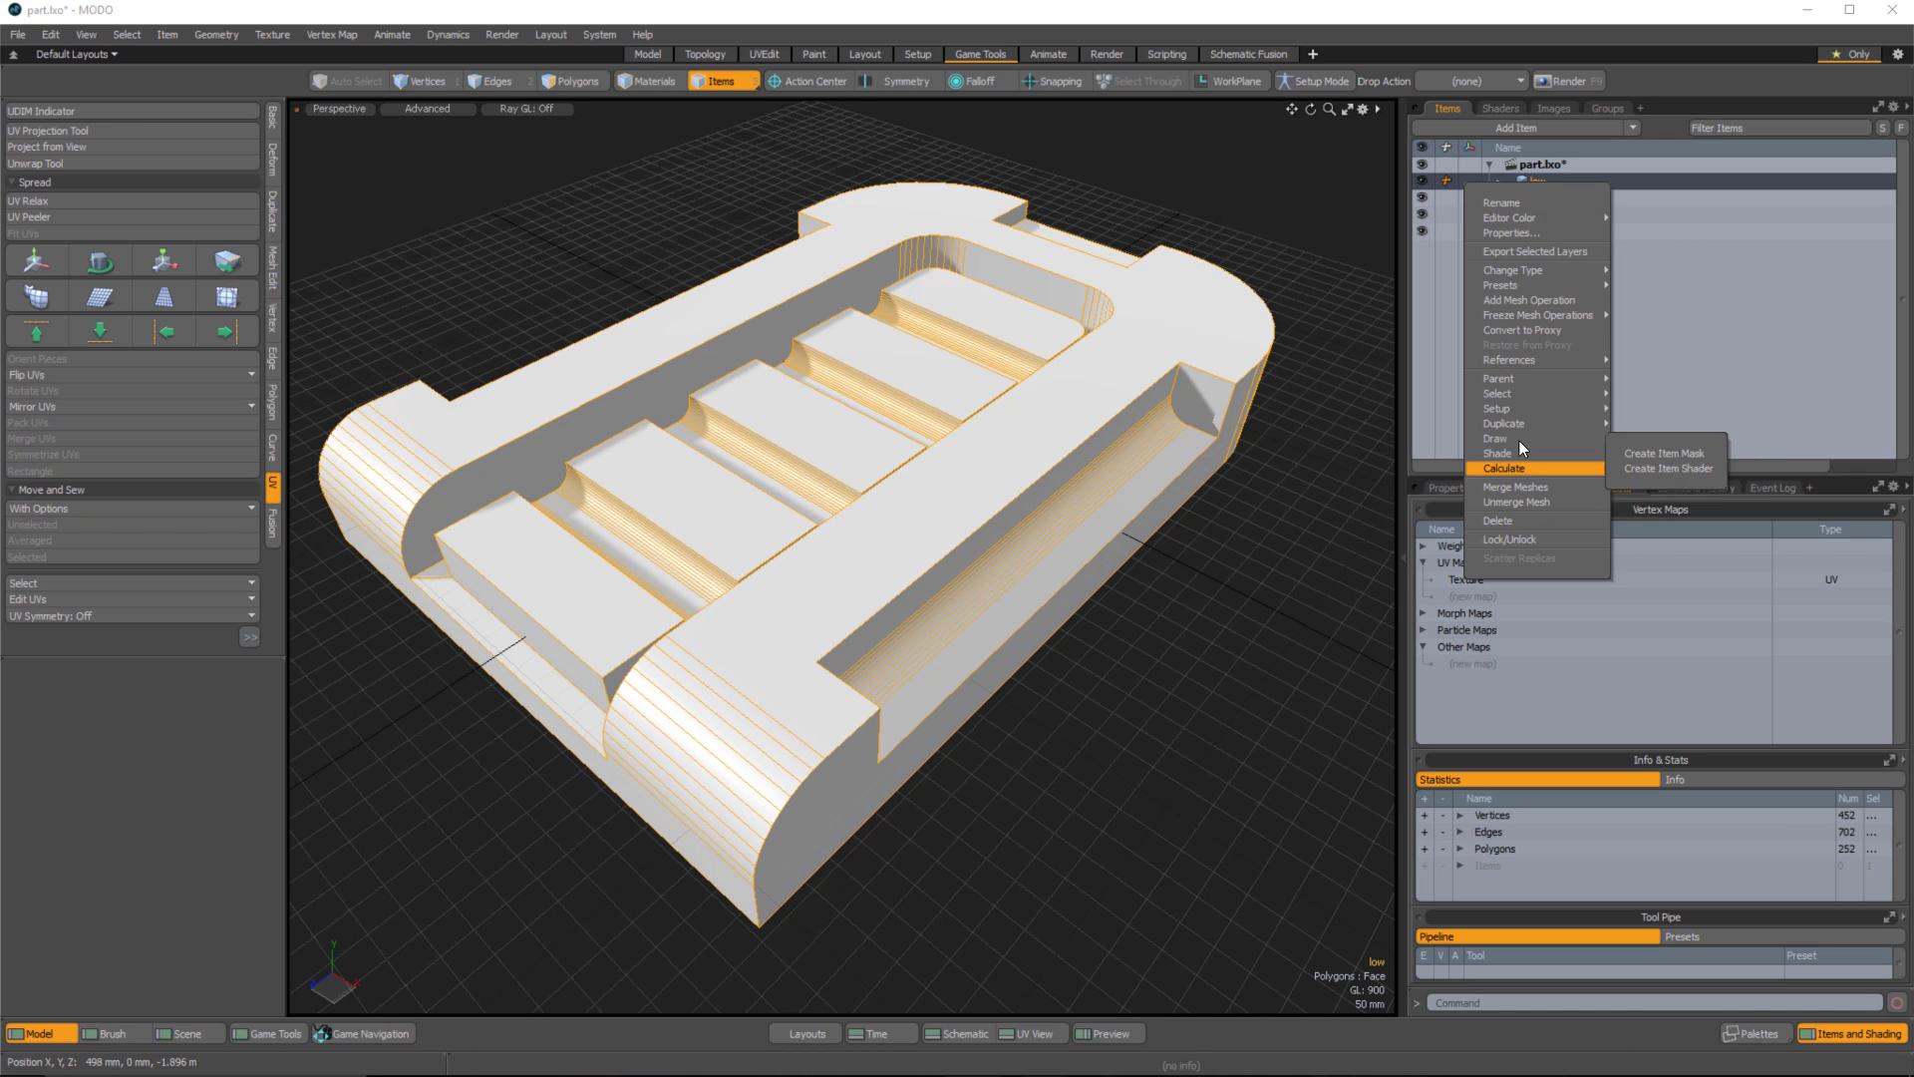
{"action": "mouse_move", "coordinate": [1511, 423]}
{"action": "left_click", "coordinate": [1656, 421]}
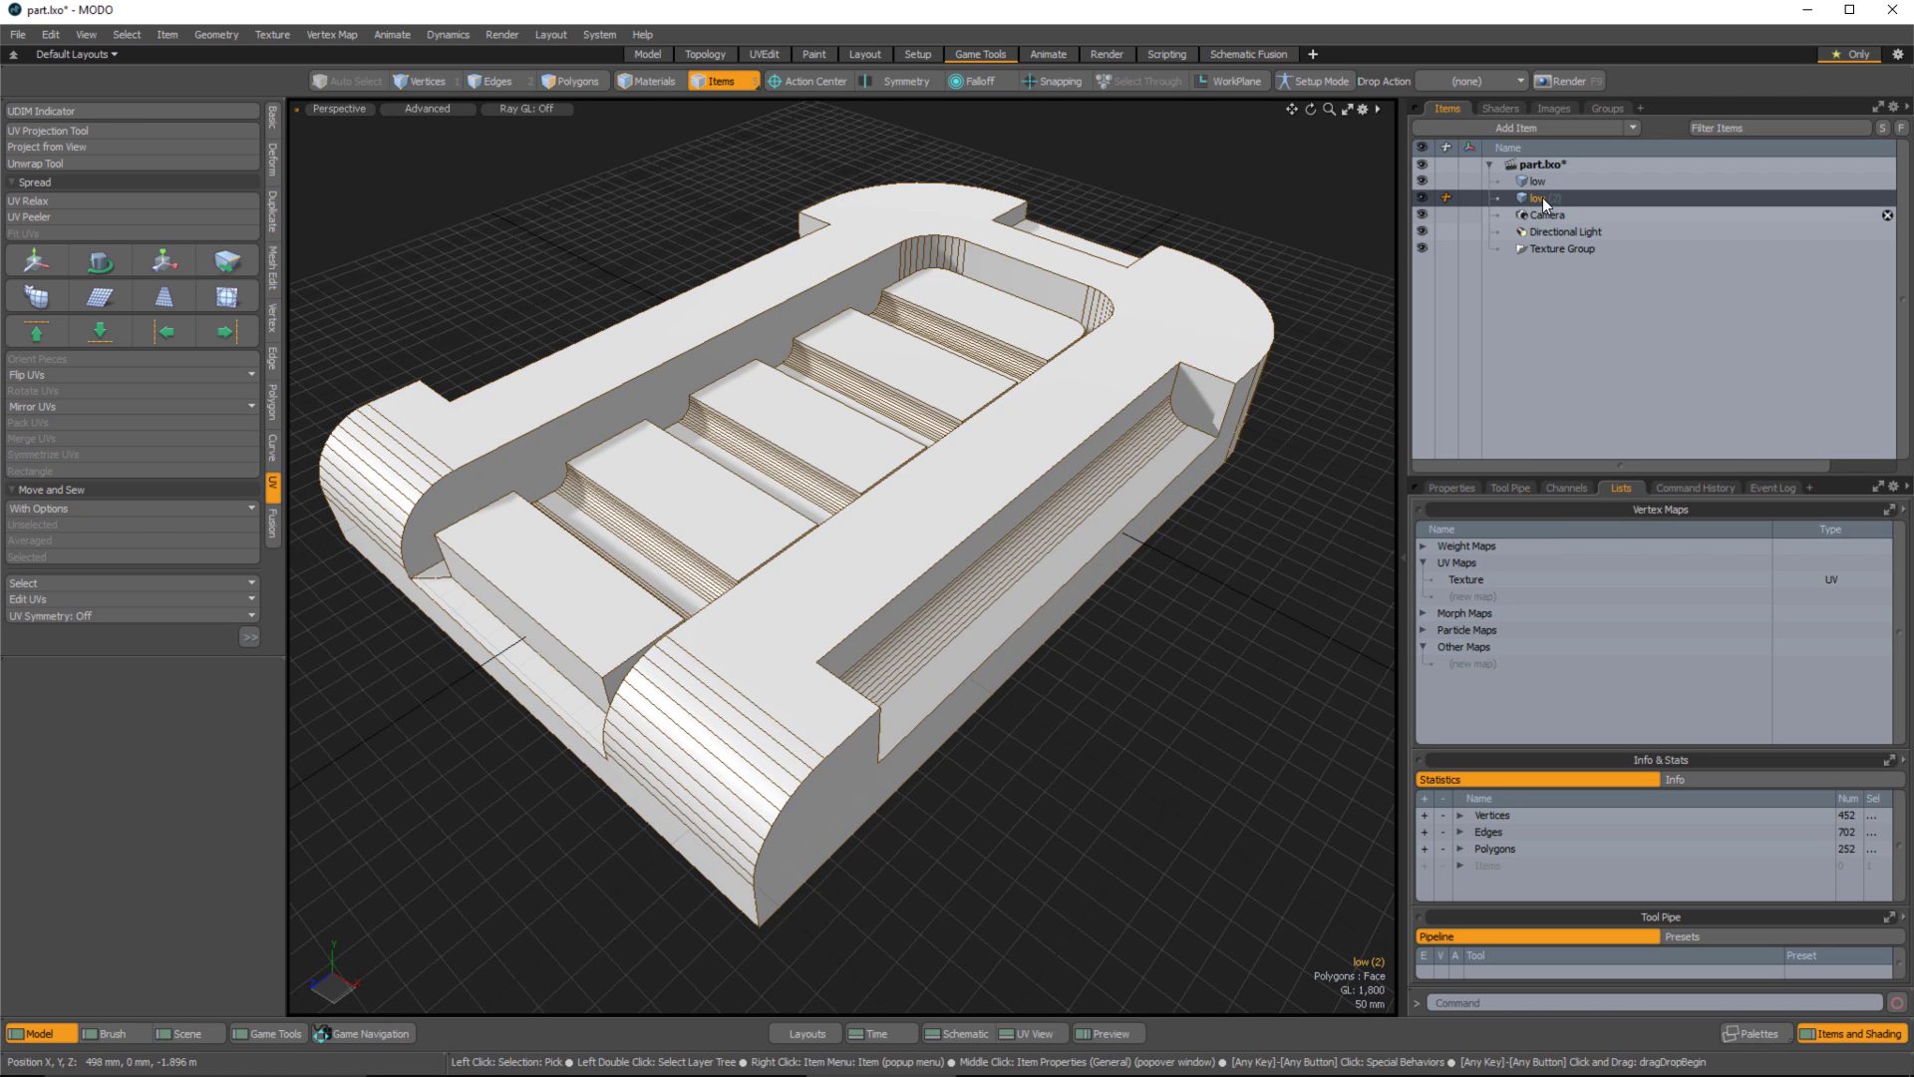
{"action": "double_click", "coordinate": [1563, 203]}
{"action": "type", "text": "high"}
{"action": "key", "text": "Return"}
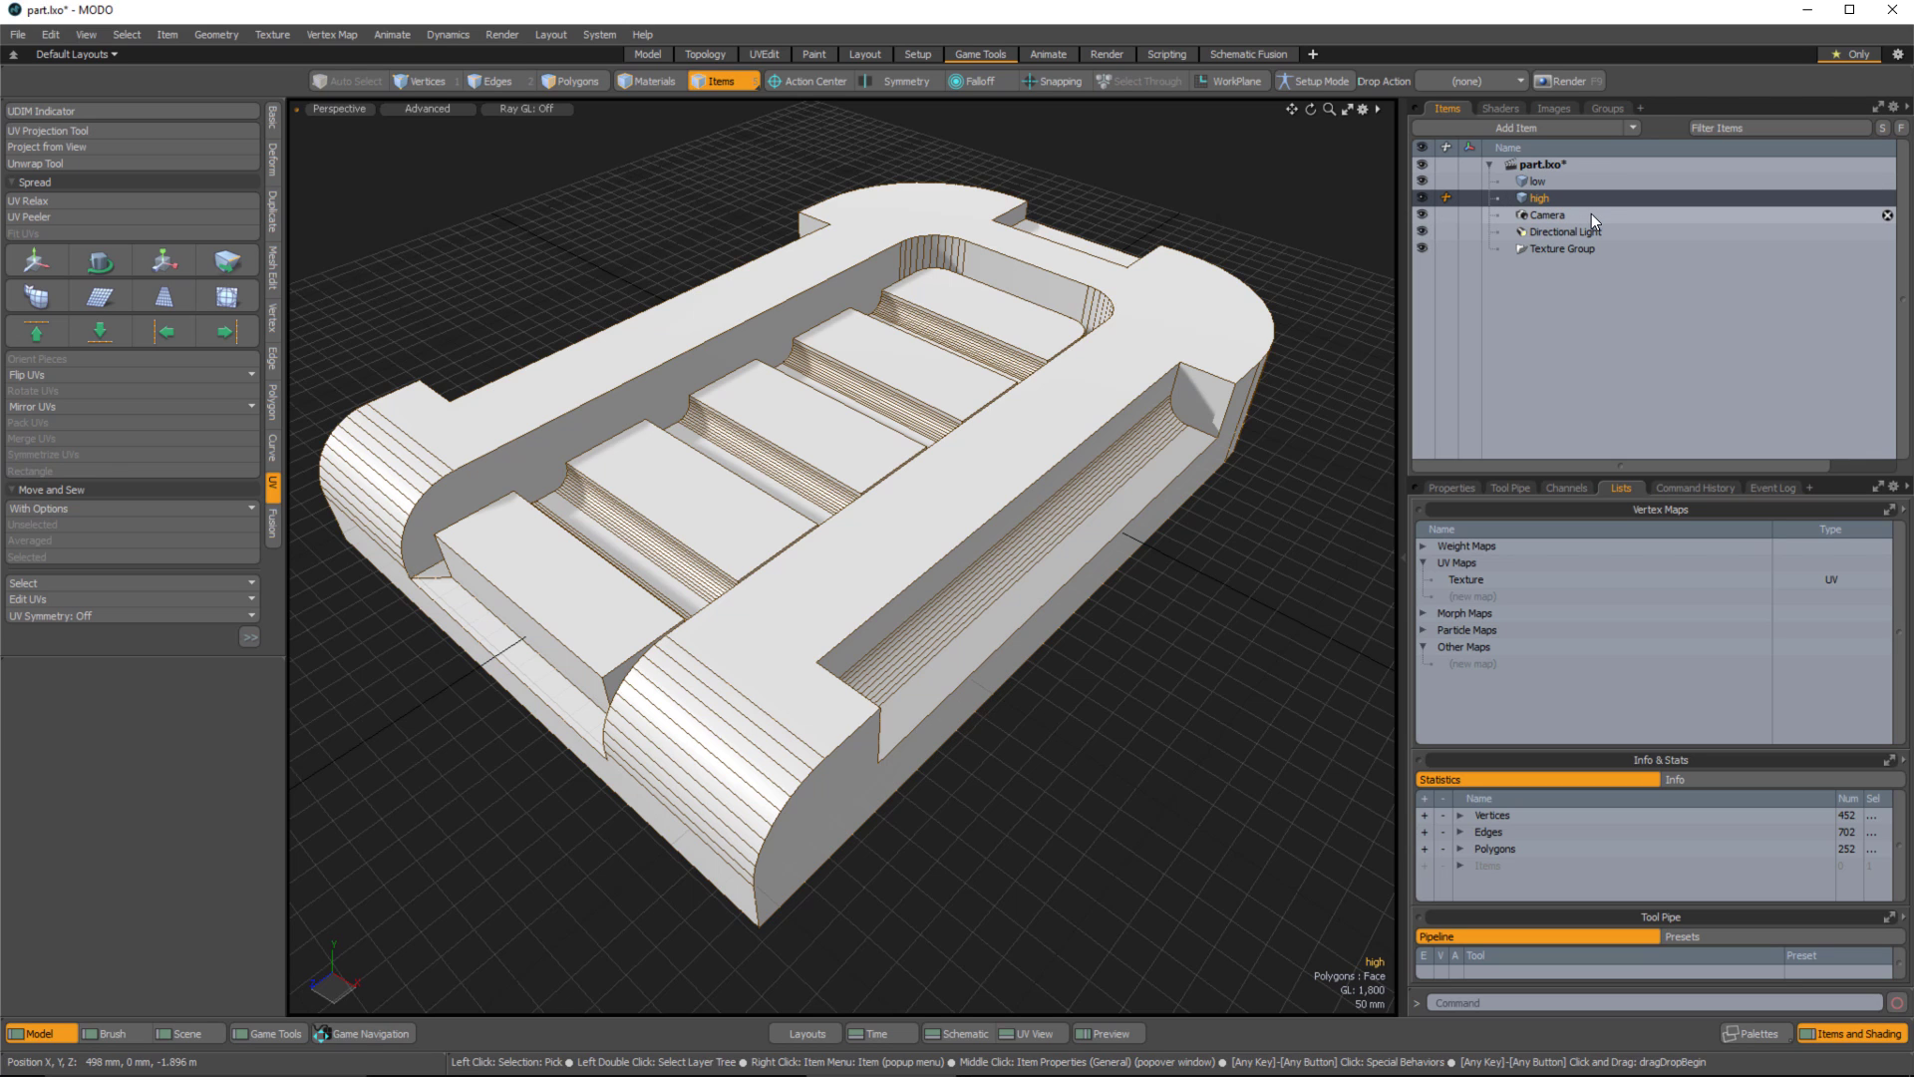
Hide the high mesh and make the low mesh the selected item.
{"action": "left_click", "coordinate": [1423, 198]}
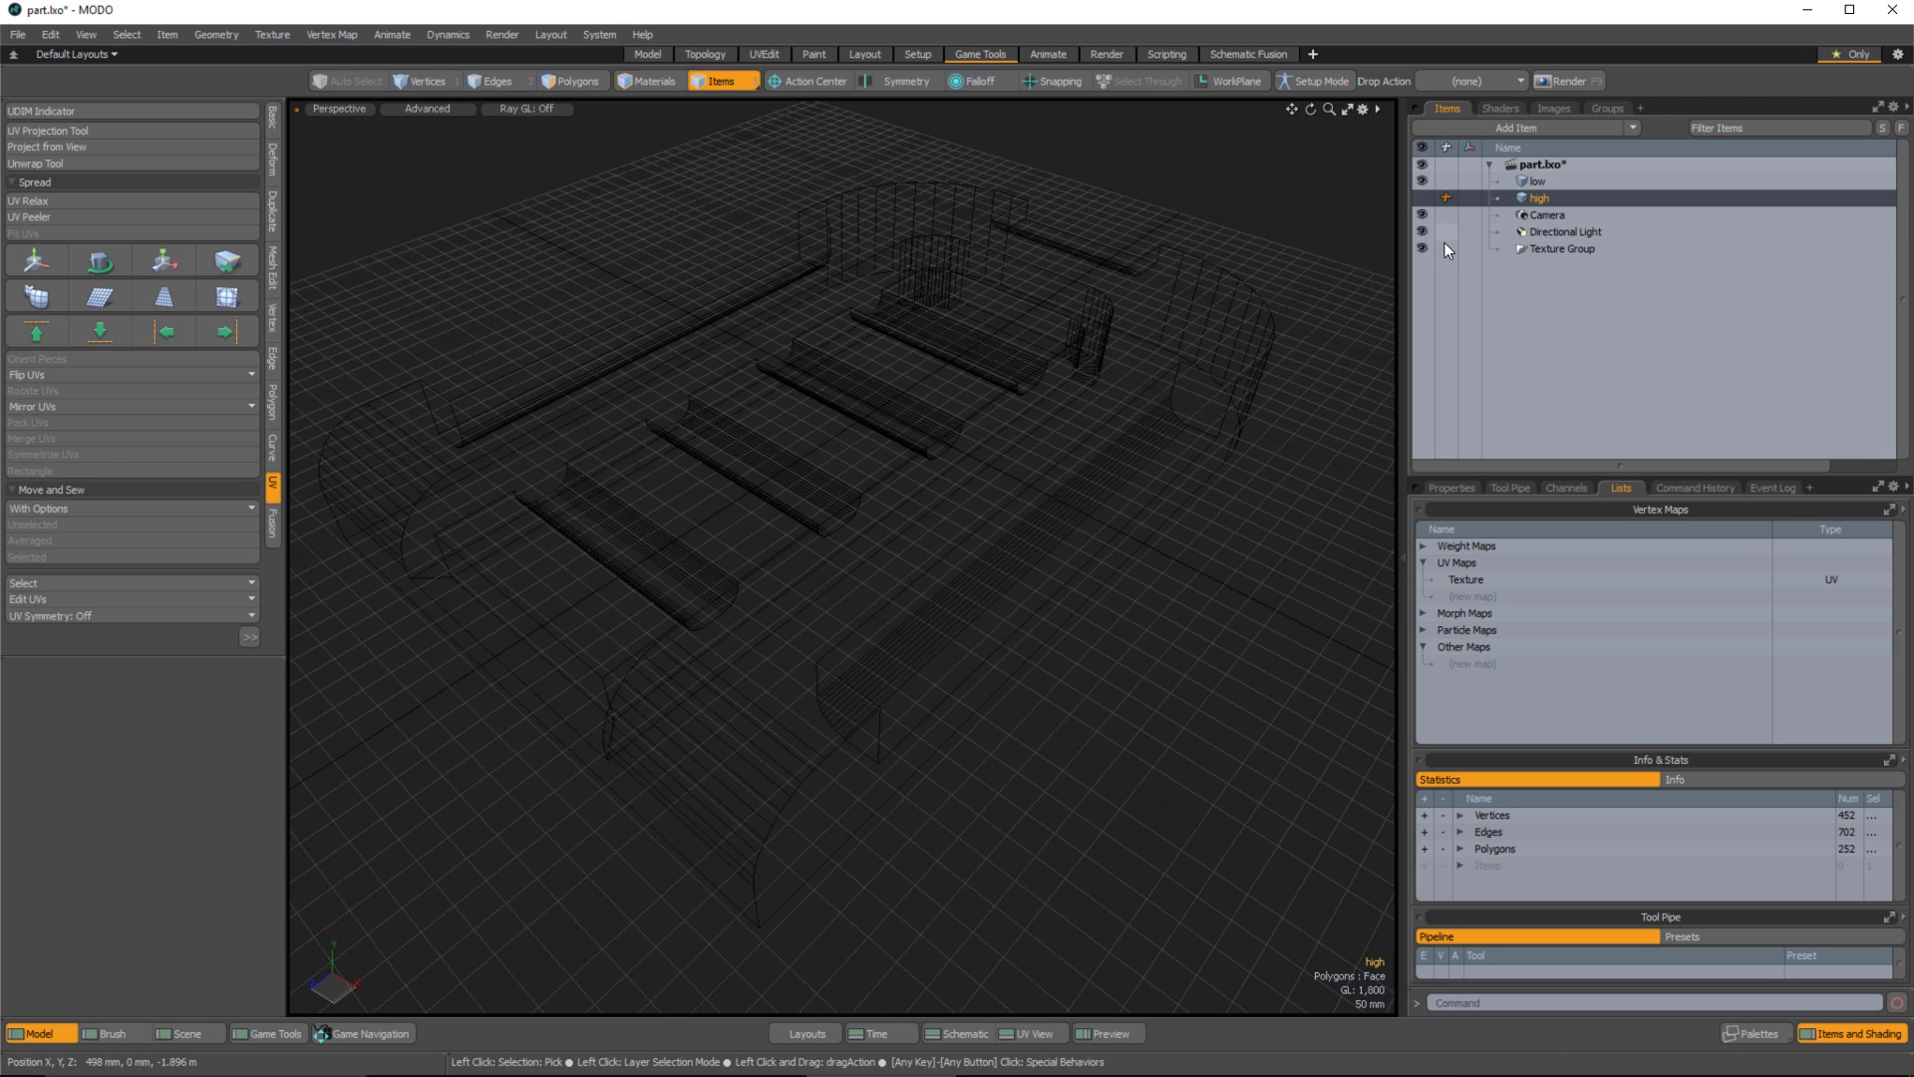
{"action": "left_click", "coordinate": [1539, 185]}
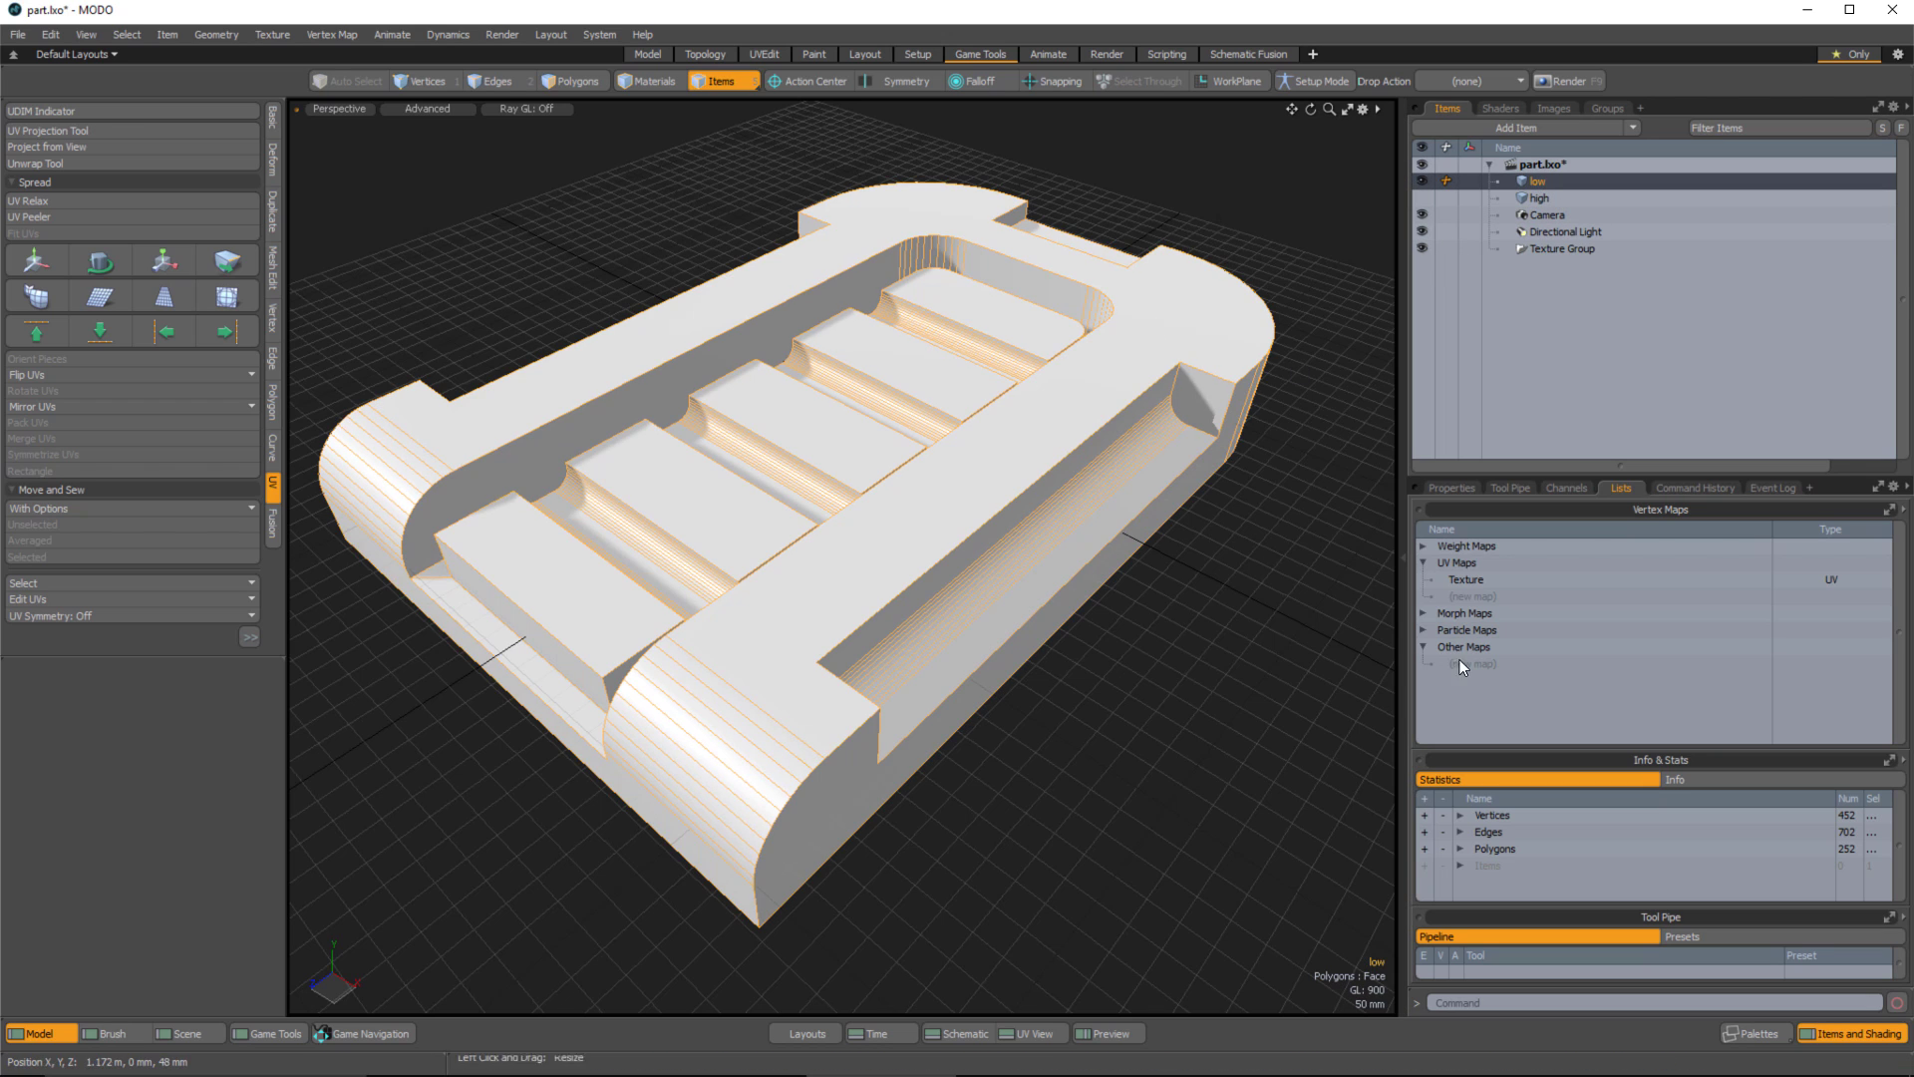
{"action": "left_click_drag", "start_coordinate": [1254, 726], "coordinate": [1403, 696], "text": "alt"}
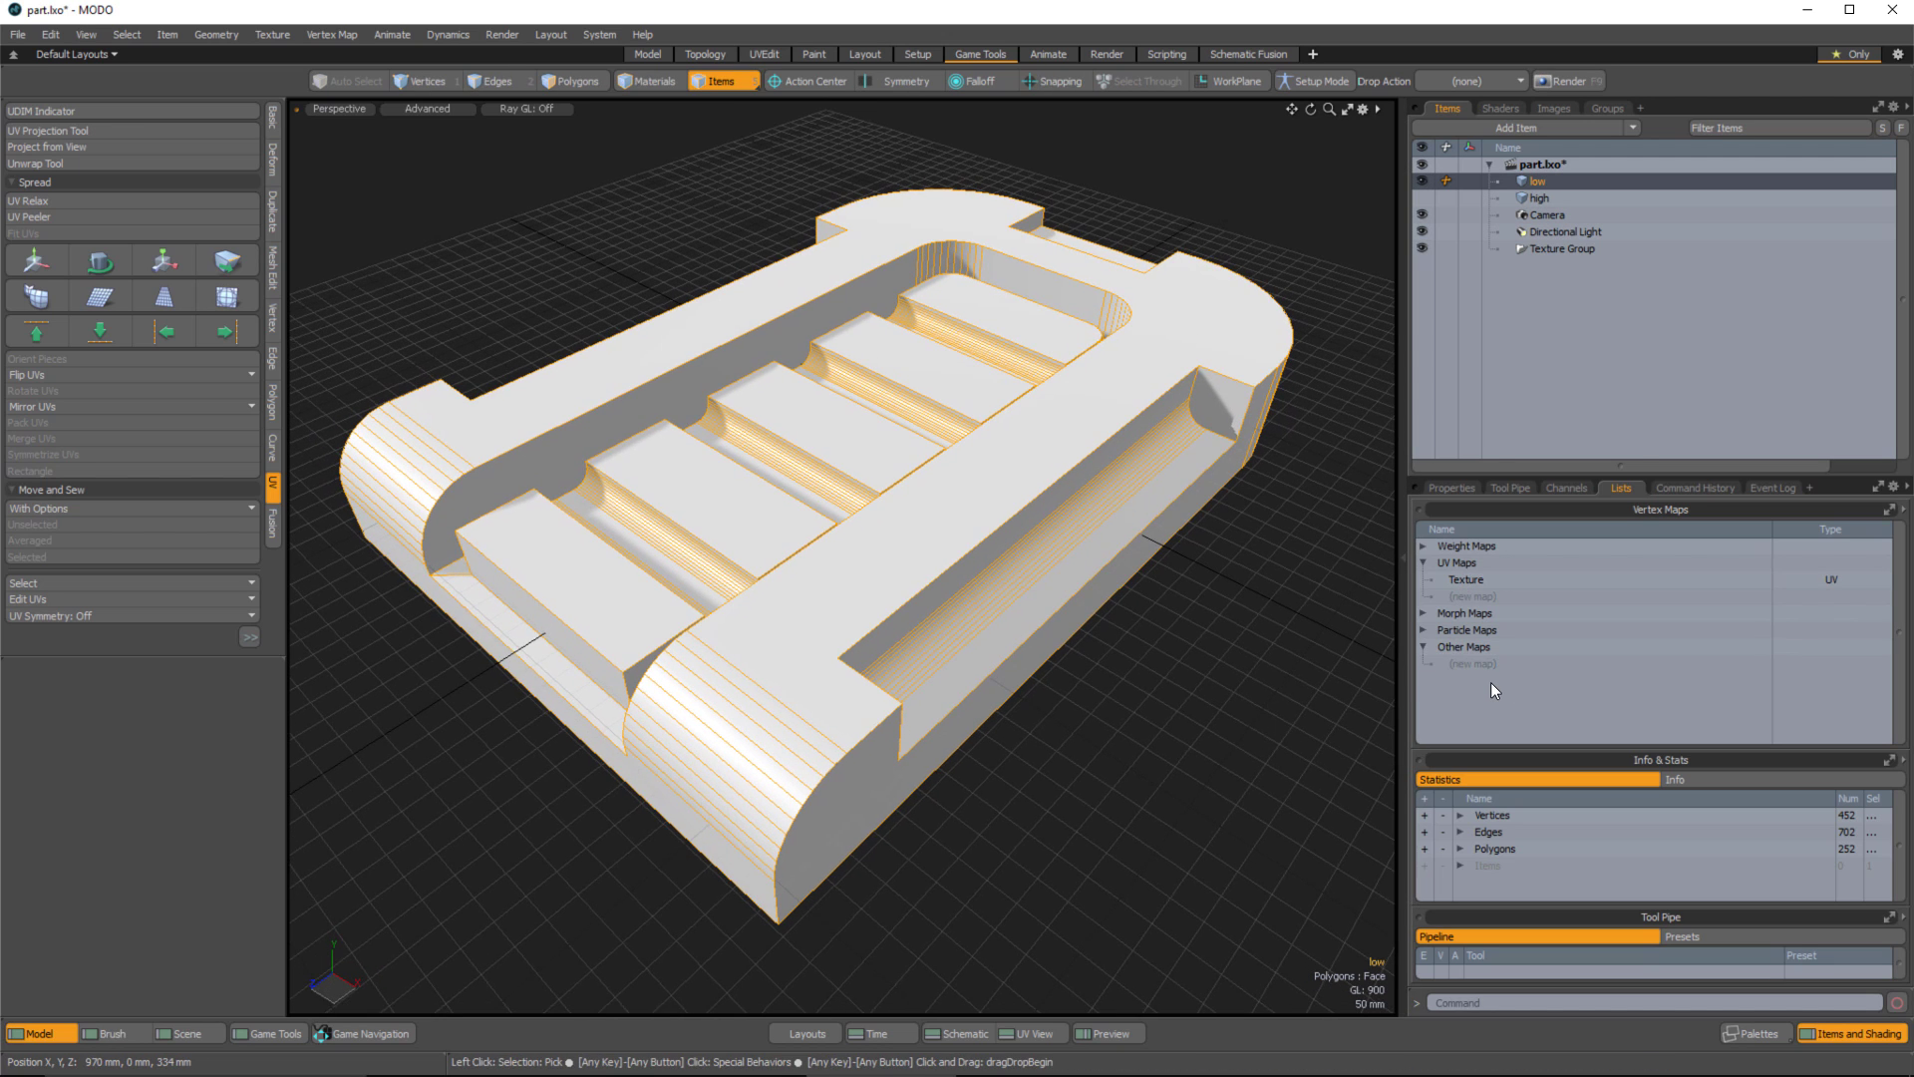
{"action": "left_click_drag", "start_coordinate": [1147, 750], "coordinate": [1252, 636], "text": "alt"}
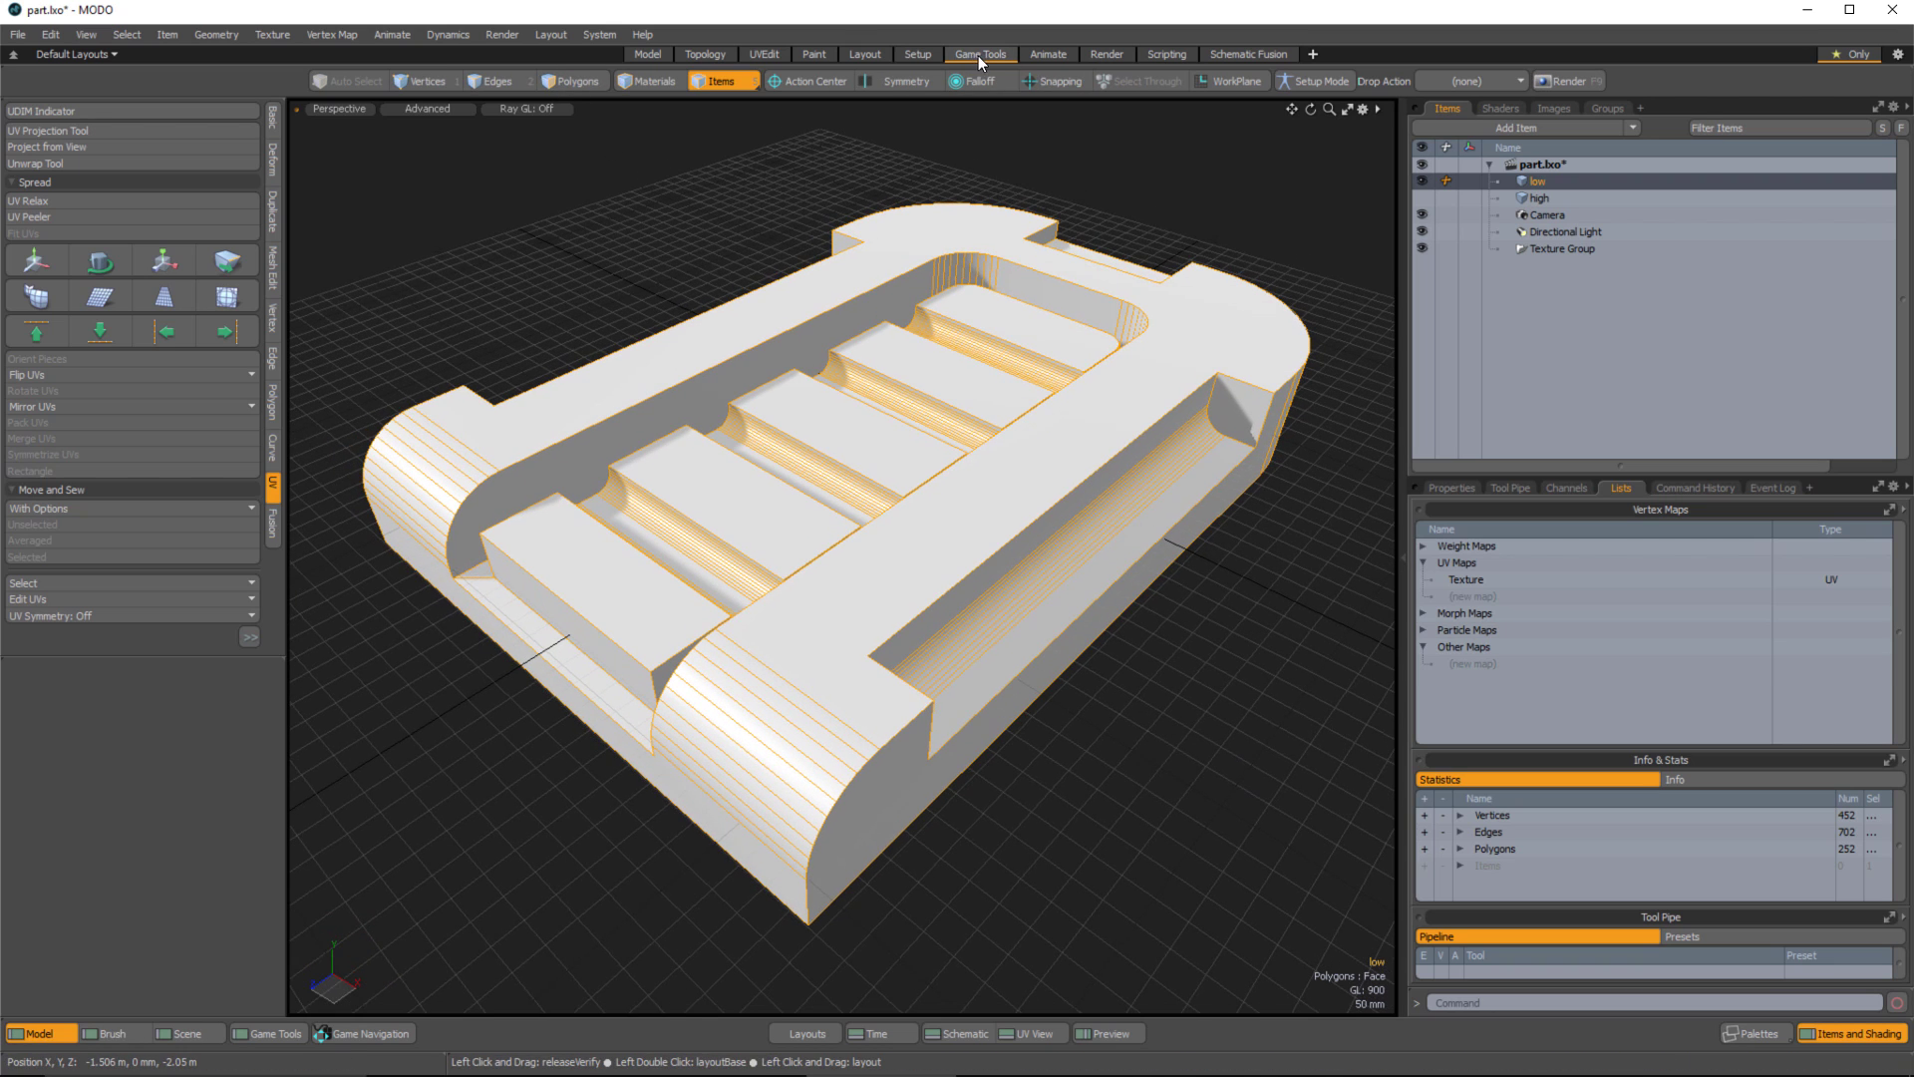
Set hard-edge smoothing on the low mesh by angle, using a 30-degree threshold.
{"action": "left_click", "coordinate": [277, 1037]}
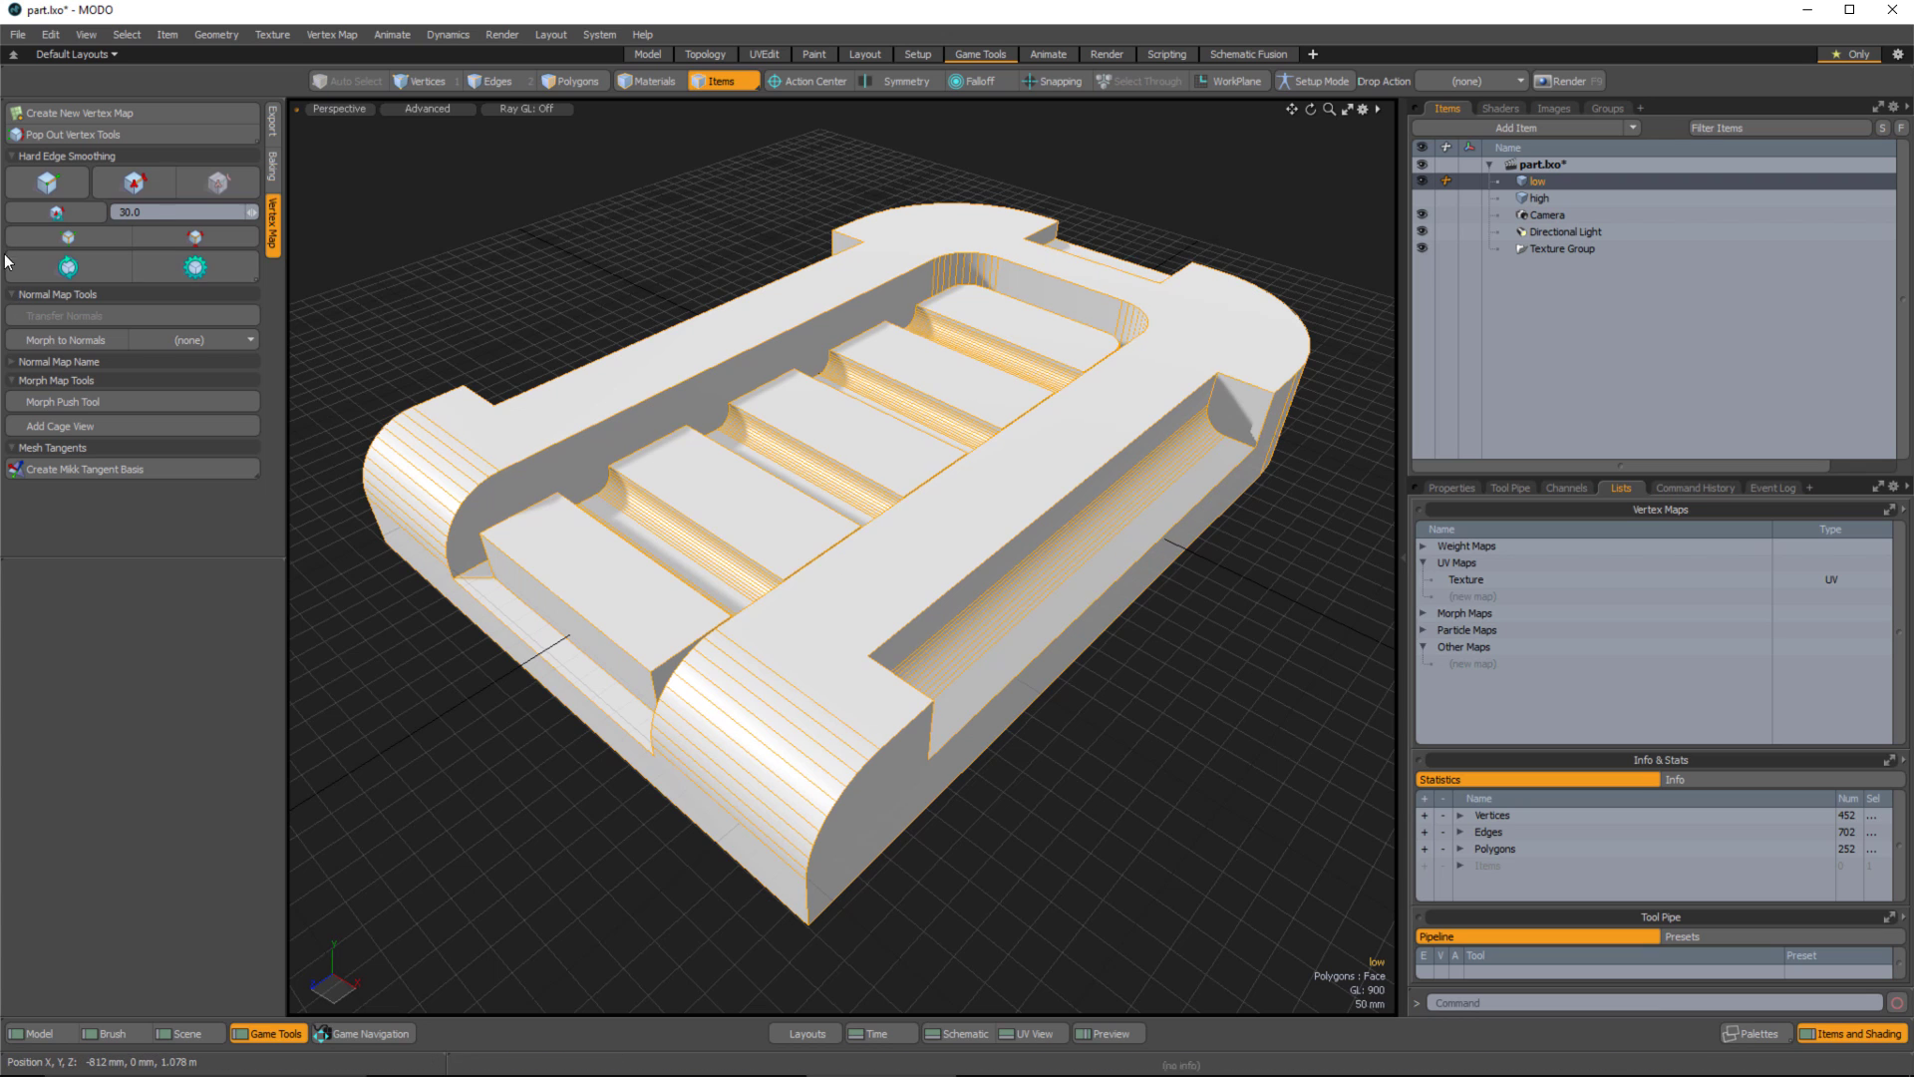
{"action": "left_click", "coordinate": [59, 211]}
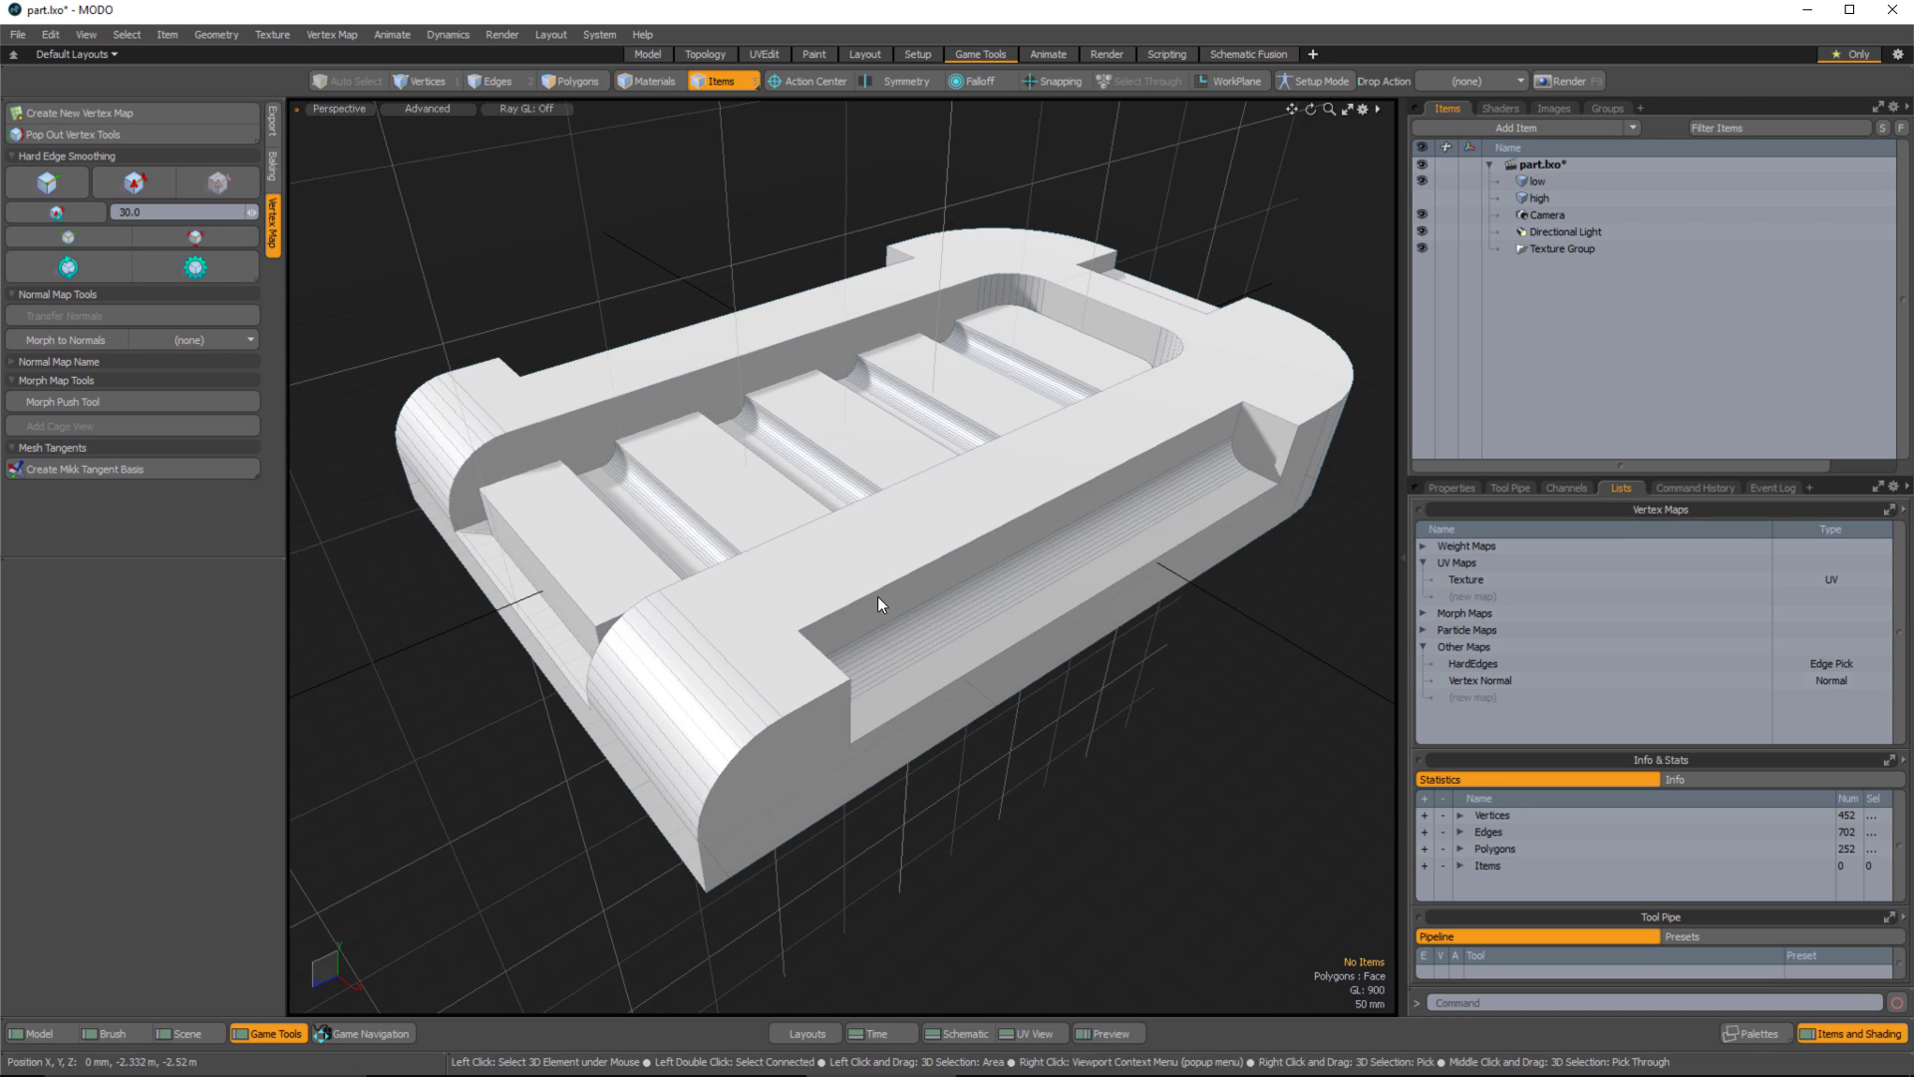
{"action": "left_click_drag", "start_coordinate": [965, 590], "coordinate": [1106, 494], "text": "alt"}
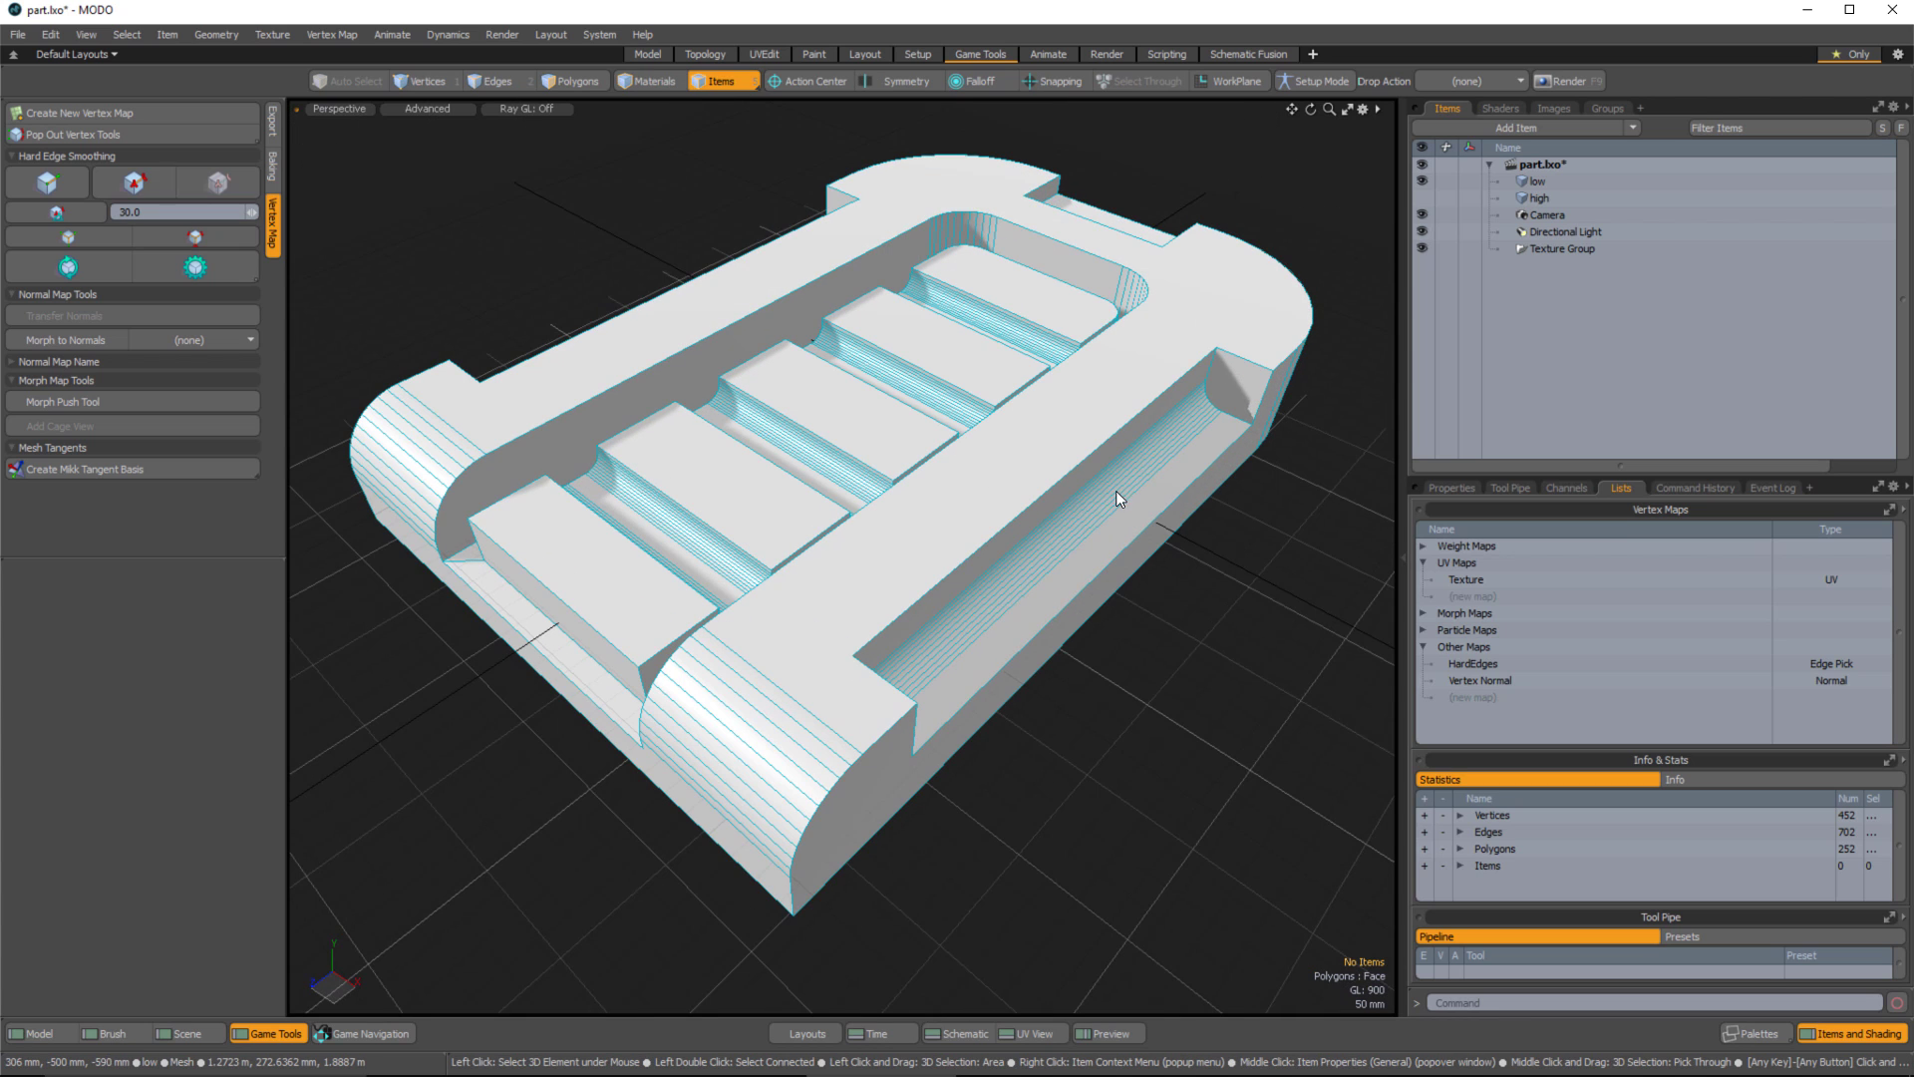
Open the UV view and display the mesh's Texture UV map.
{"action": "left_click", "coordinate": [1035, 1033]}
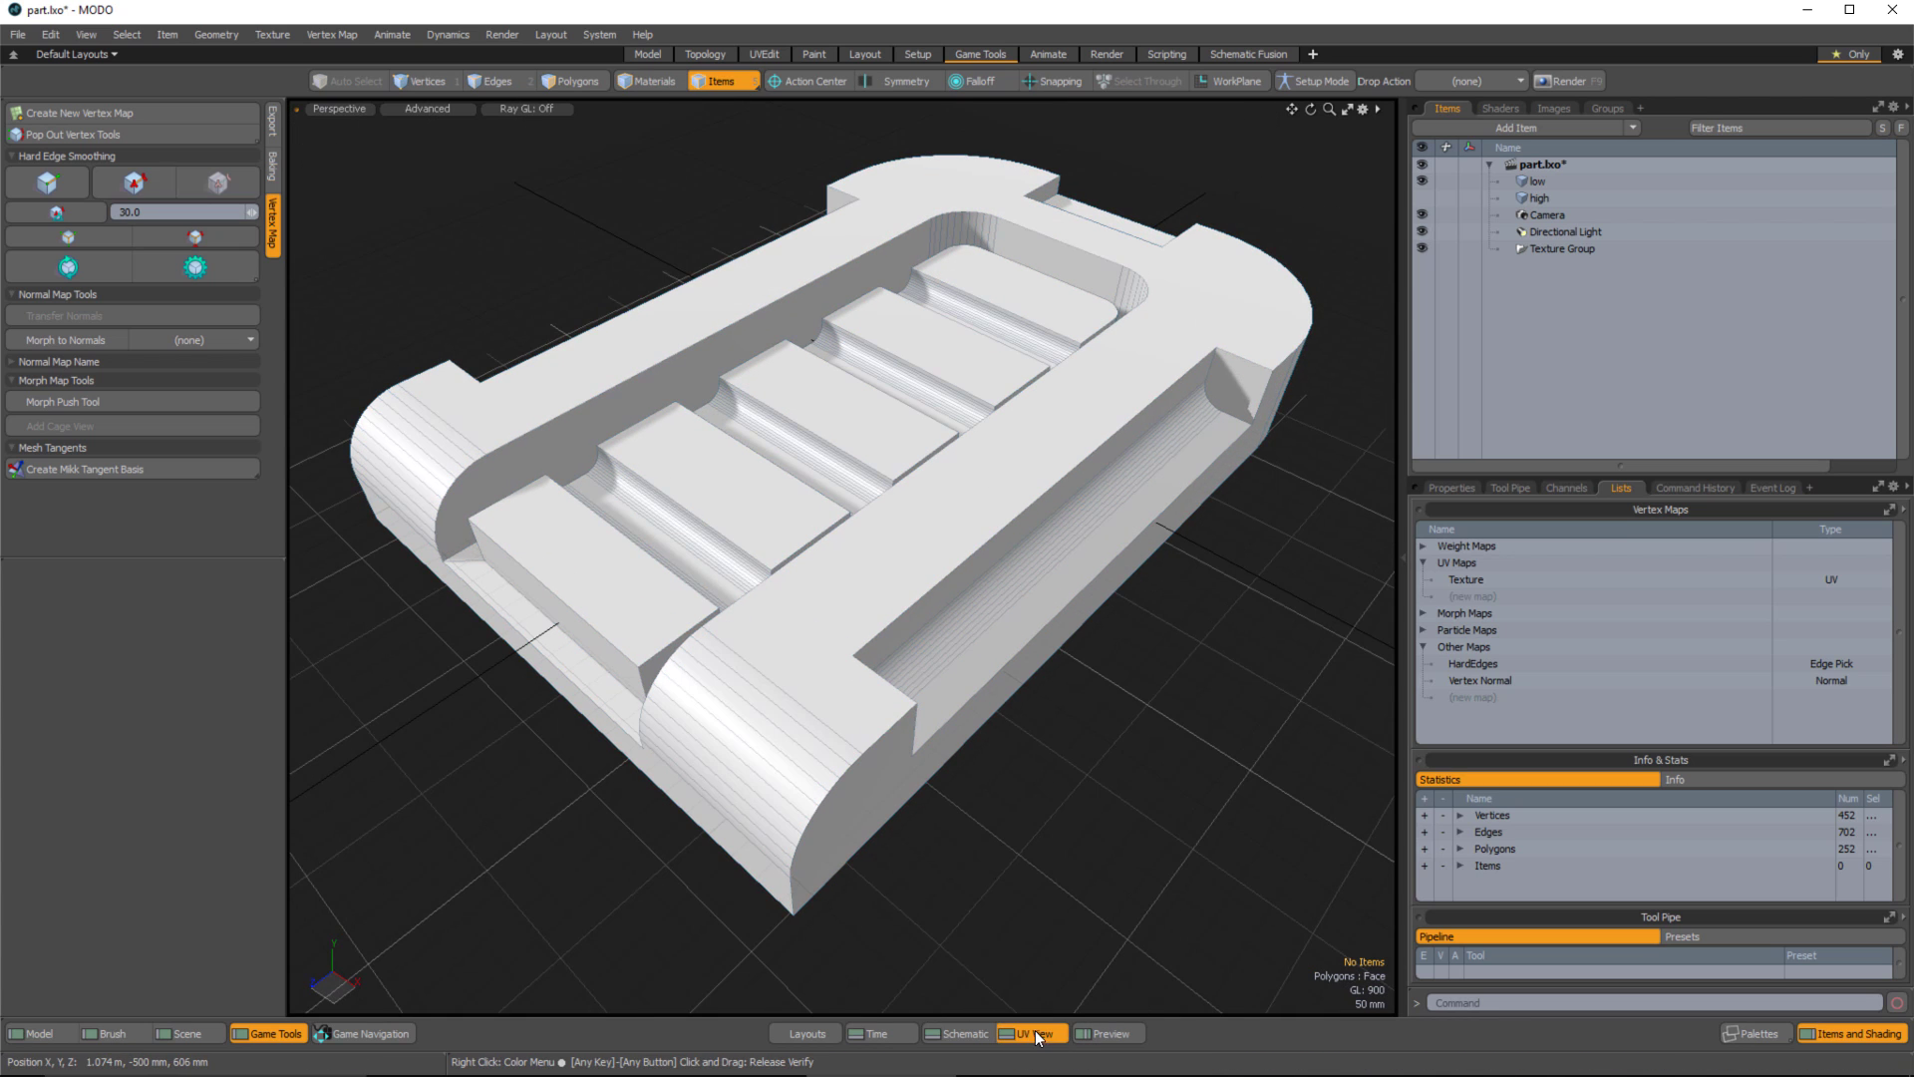
{"action": "left_click", "coordinate": [1466, 579]}
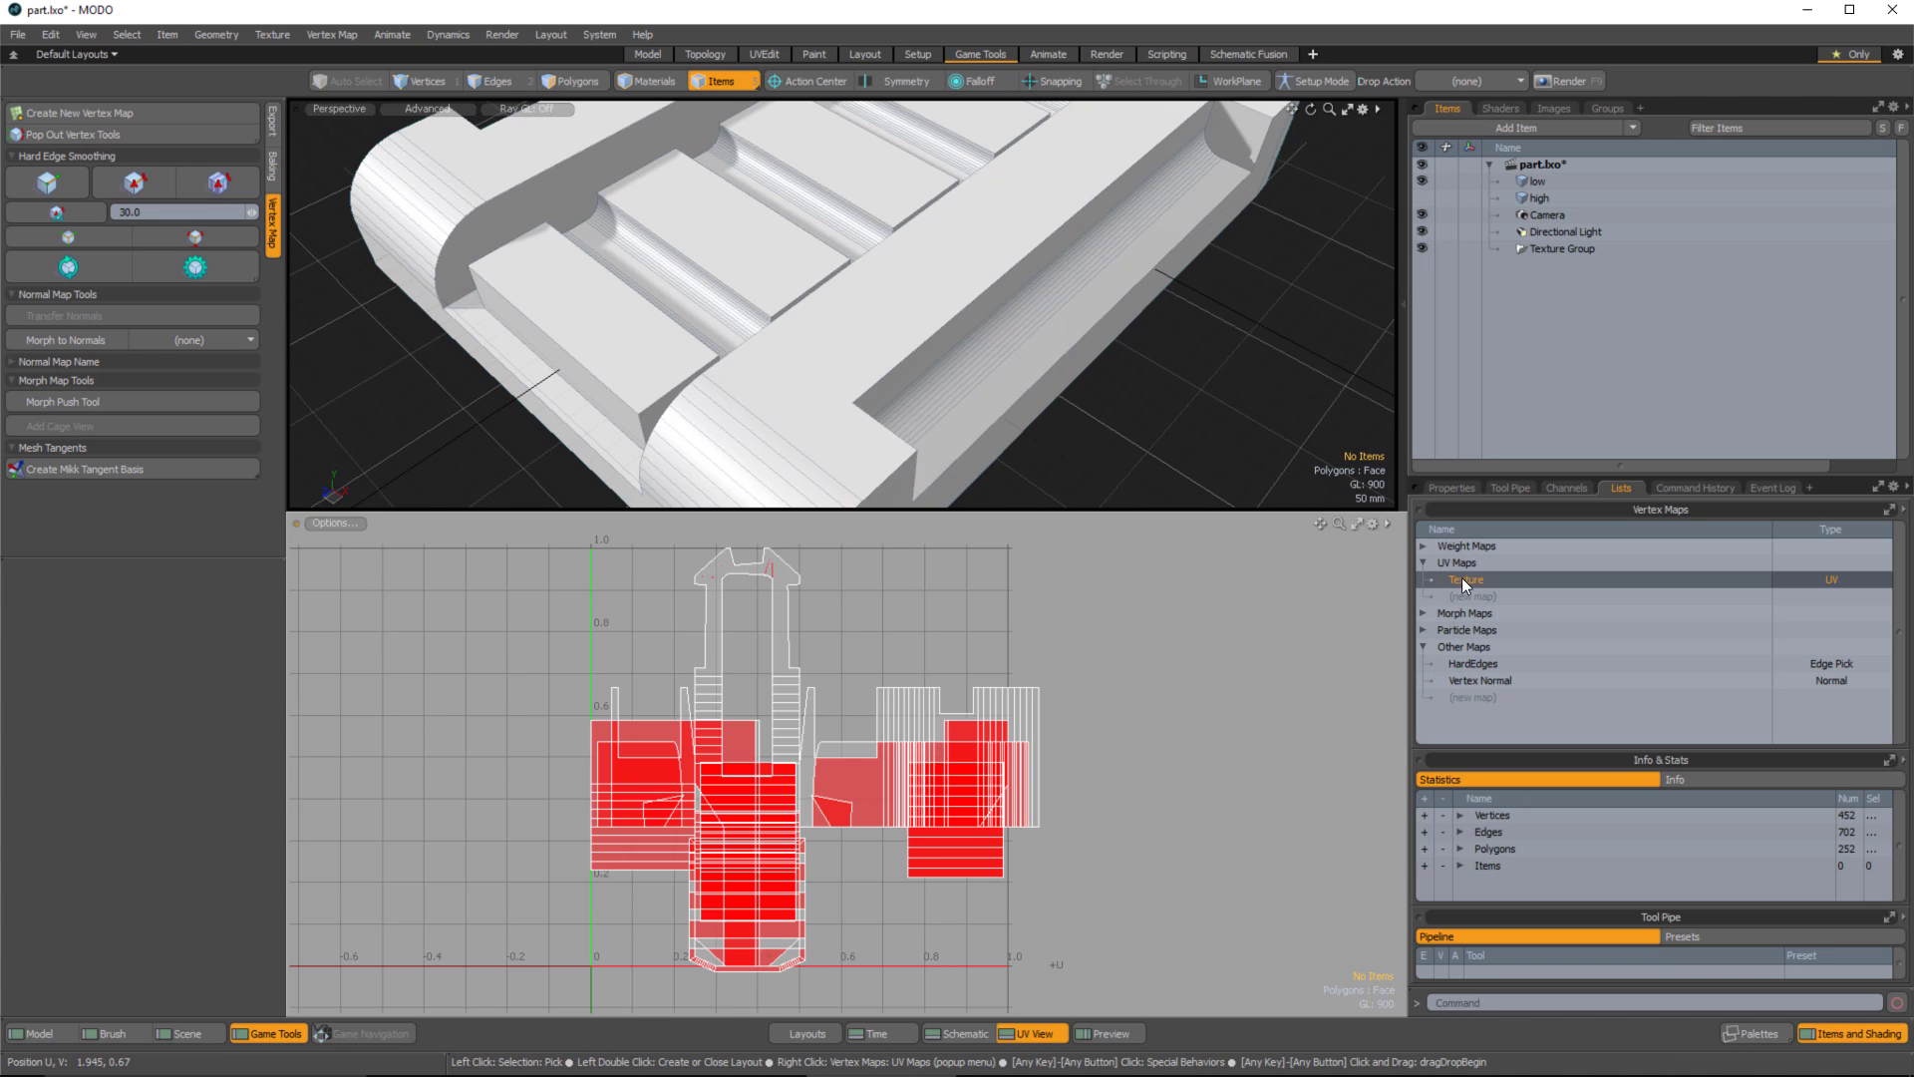
{"action": "scroll", "coordinate": [872, 832], "scroll_direction": "down", "scroll_amount": 3}
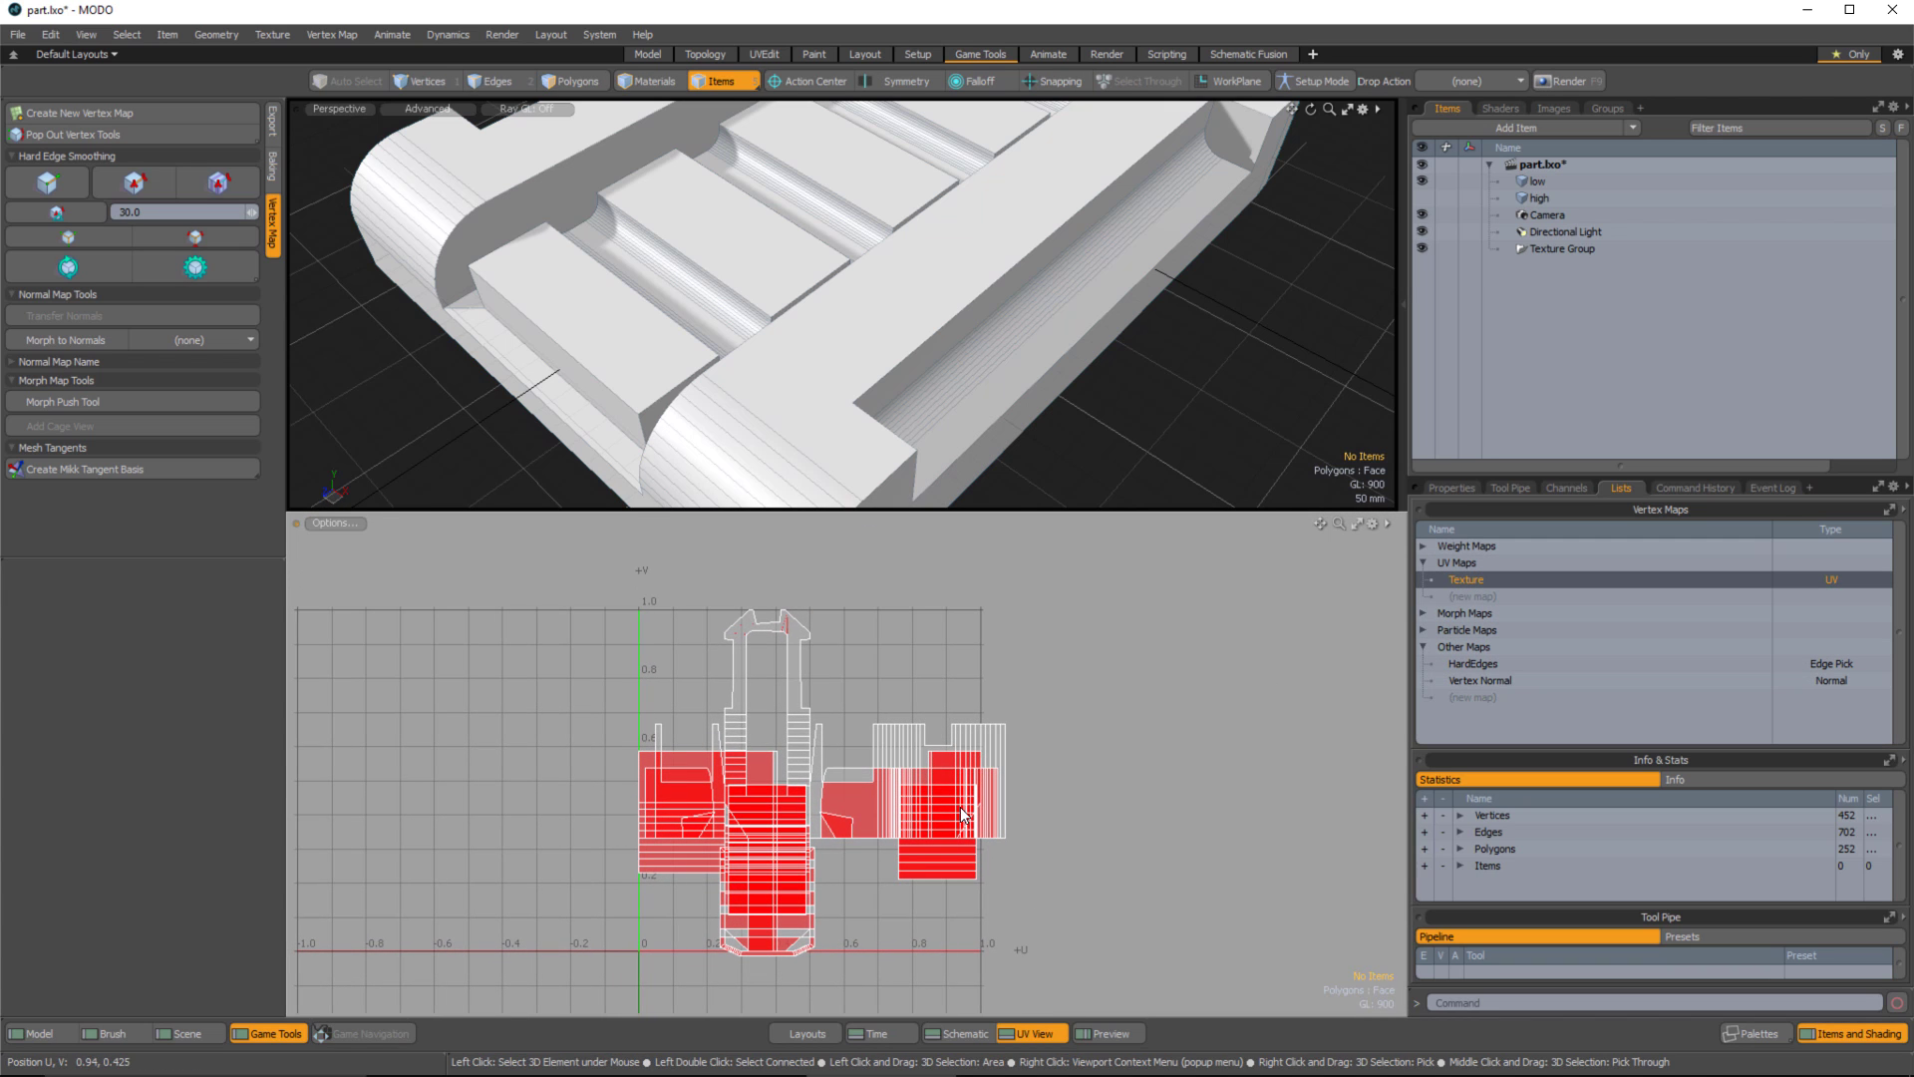
Select all hard edges of the low mesh to serve as UV seams.
{"action": "left_click_drag", "start_coordinate": [957, 329], "coordinate": [1201, 337], "text": "alt"}
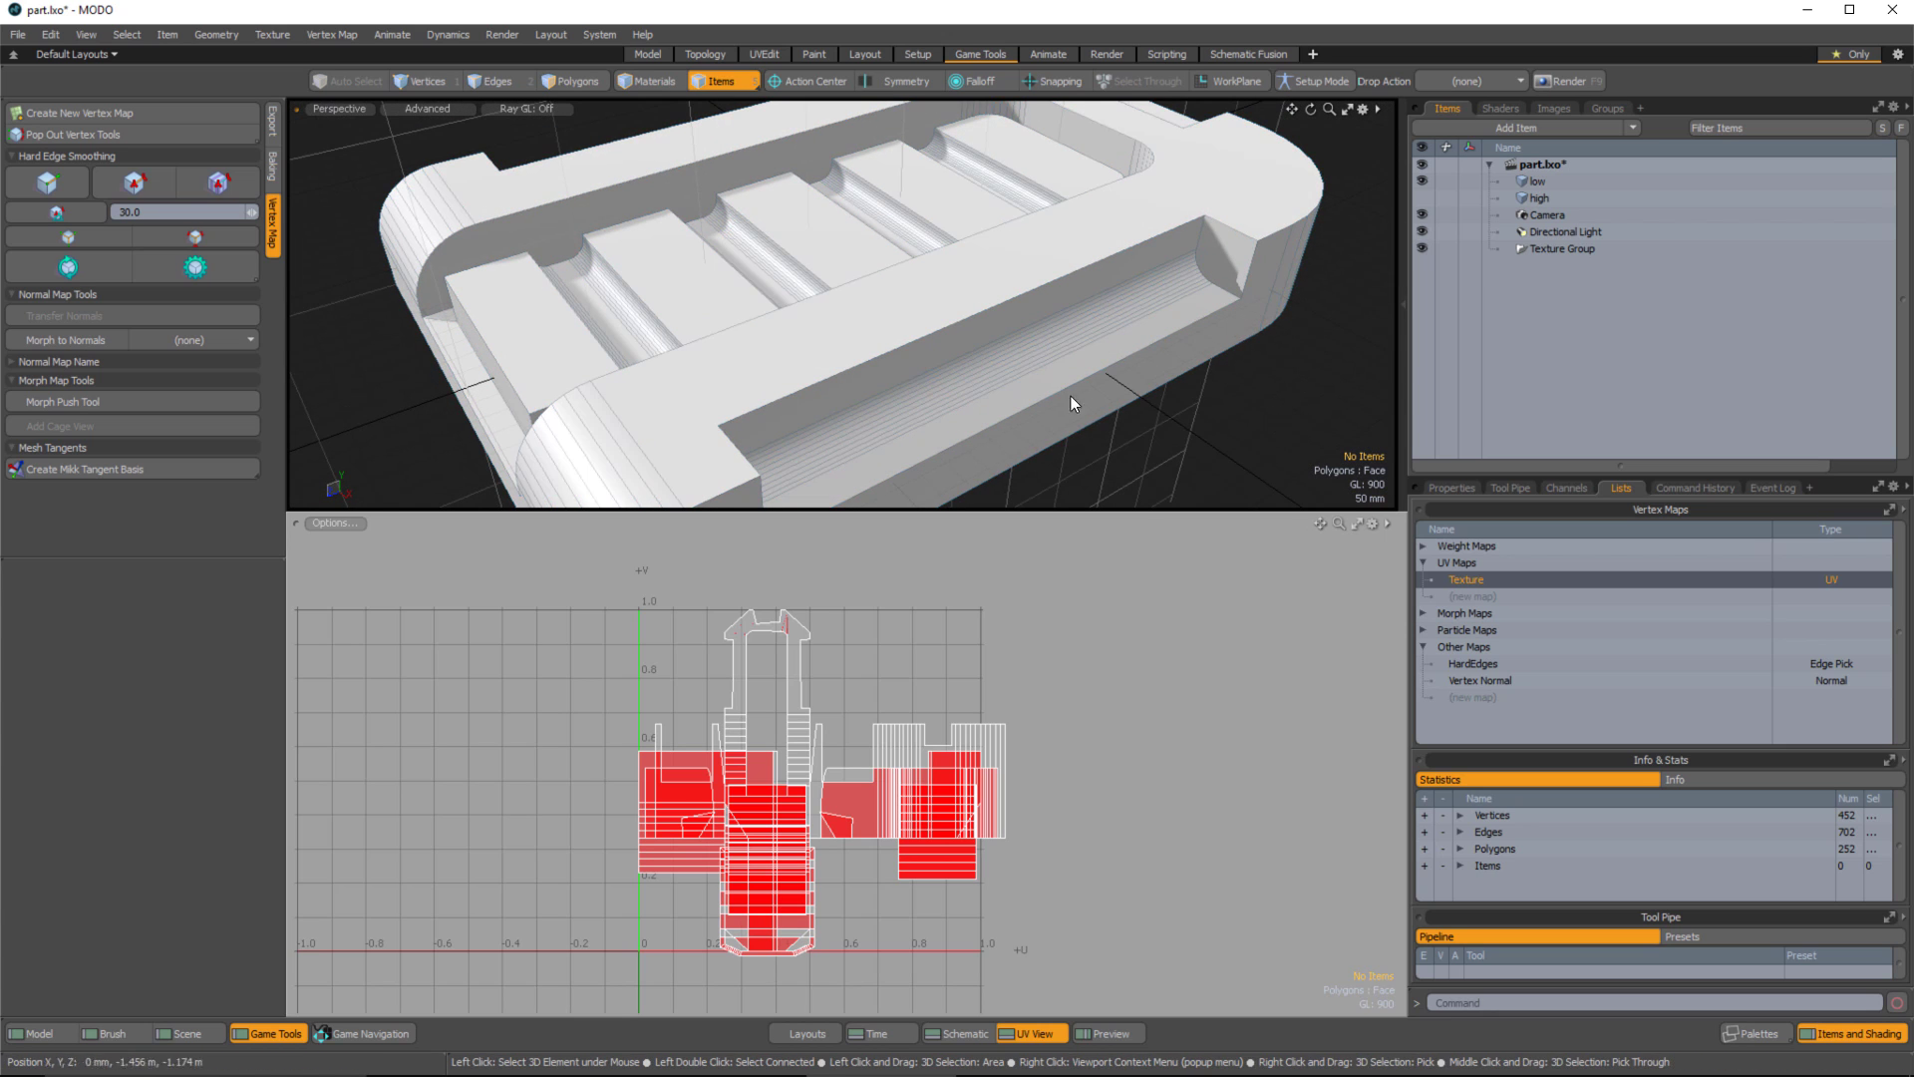
{"action": "left_click_drag", "start_coordinate": [1047, 384], "coordinate": [1122, 206], "text": "alt"}
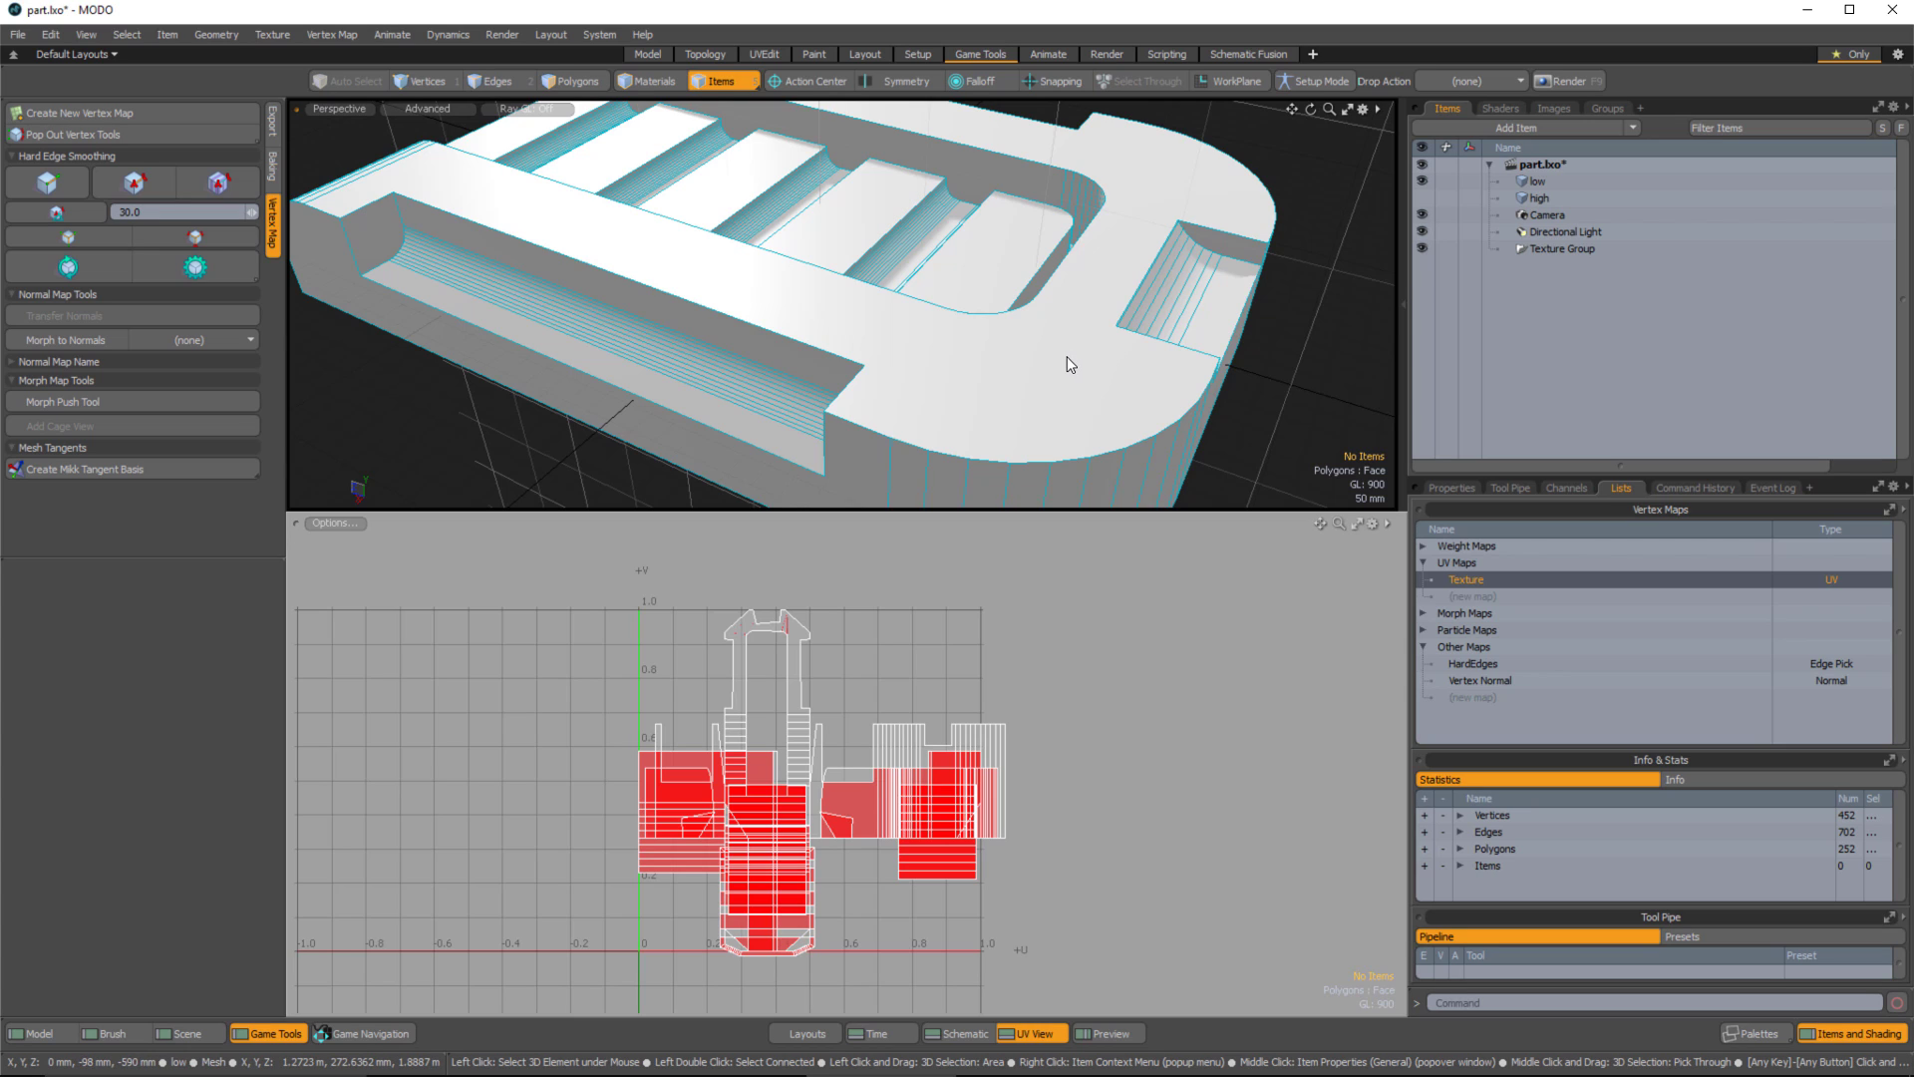
{"action": "left_click", "coordinate": [196, 239]}
{"action": "scroll", "coordinate": [1040, 359], "scroll_direction": "down", "scroll_amount": 3}
{"action": "left_click_drag", "start_coordinate": [1040, 359], "coordinate": [1018, 405], "text": "alt"}
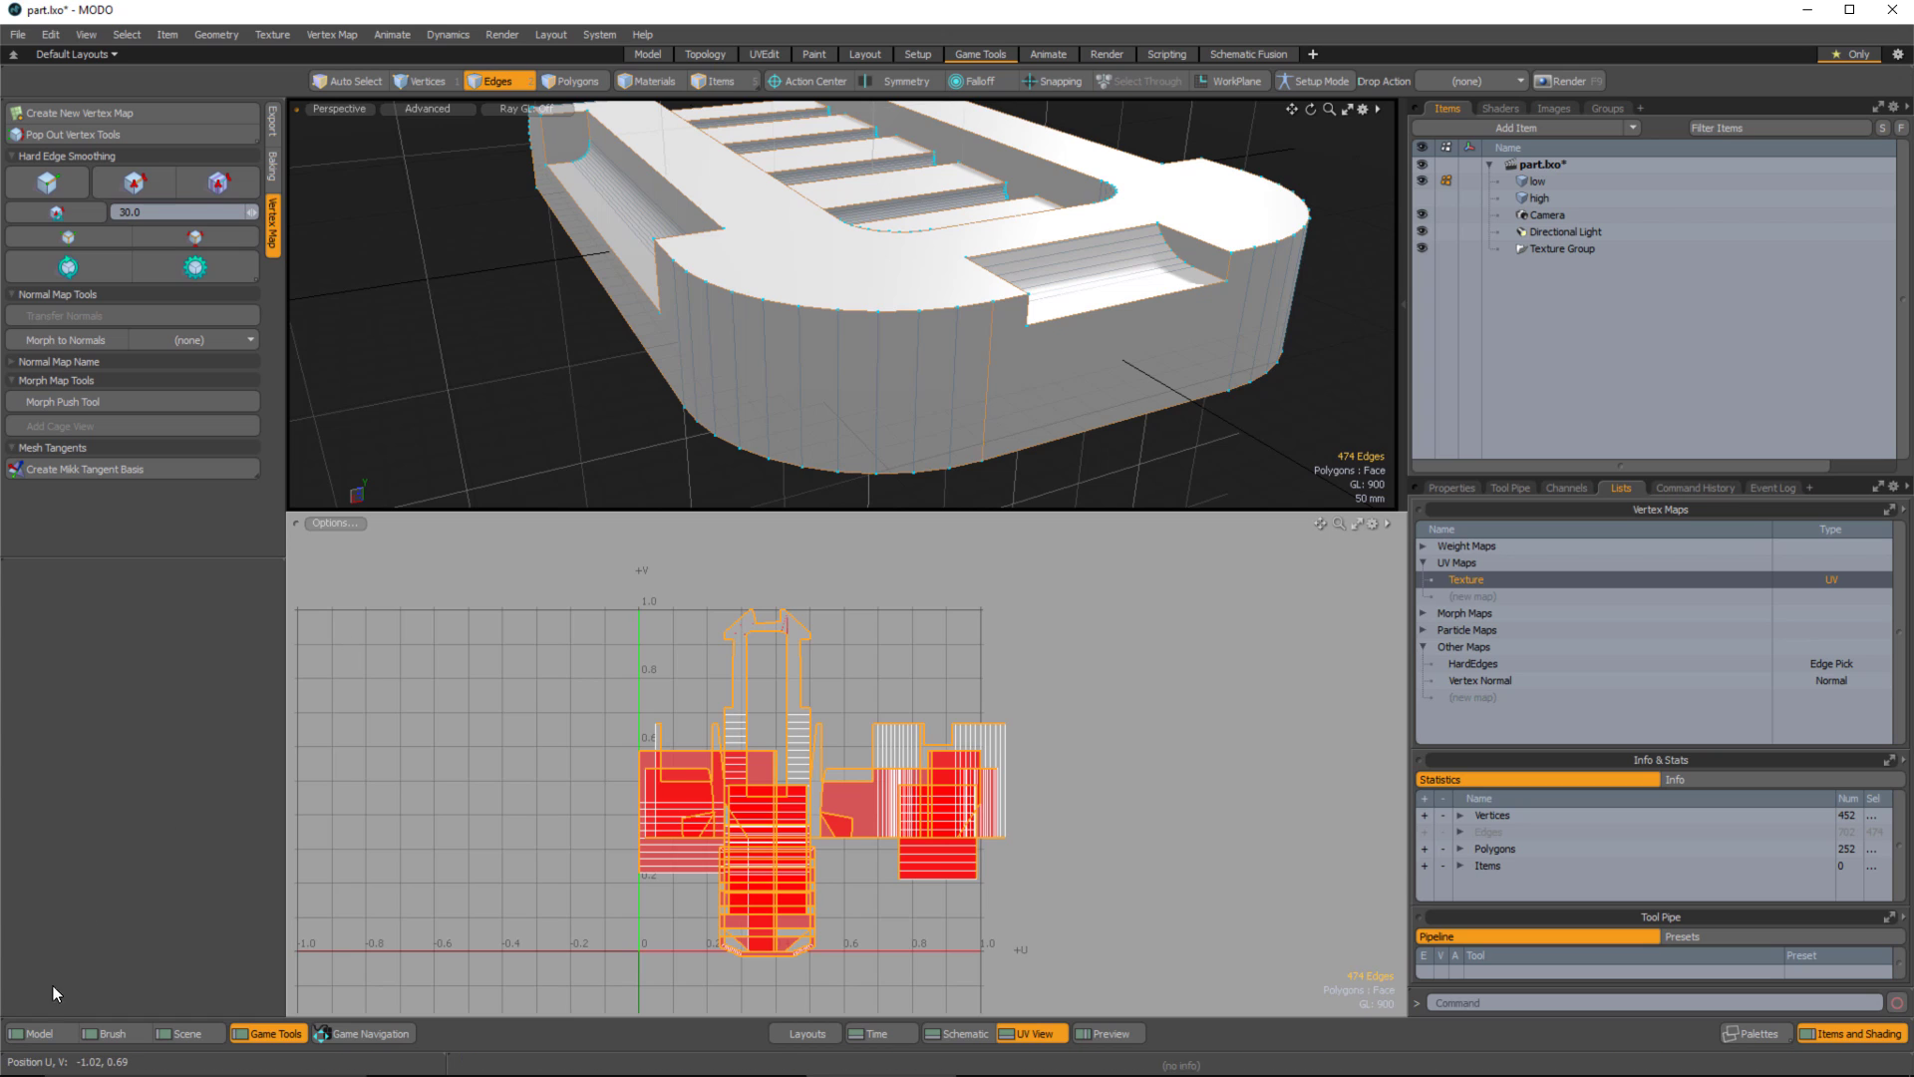
Unwrap the low mesh along the selected hard edges with the Unwrap Tool, using the Conformal method and Planar initial projection.
{"action": "left_click", "coordinate": [35, 1037]}
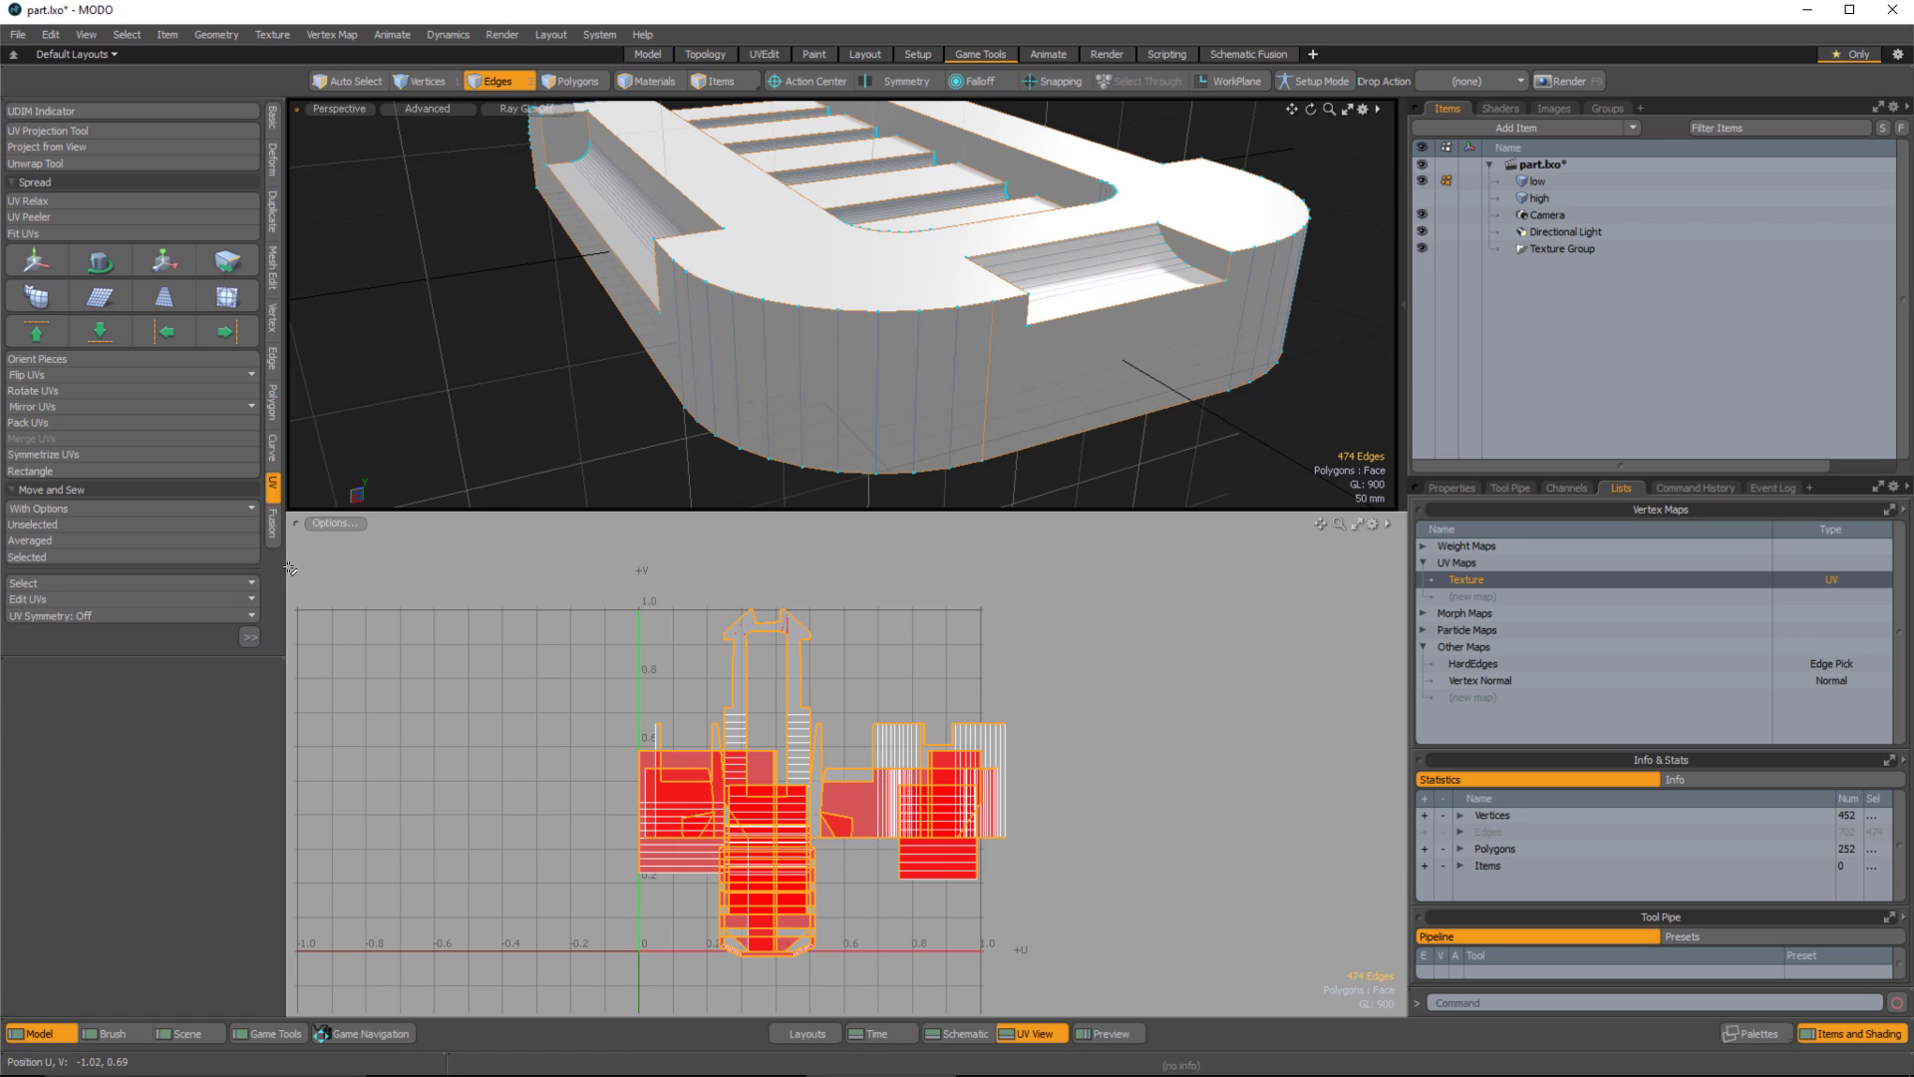
{"action": "left_click", "coordinate": [49, 167]}
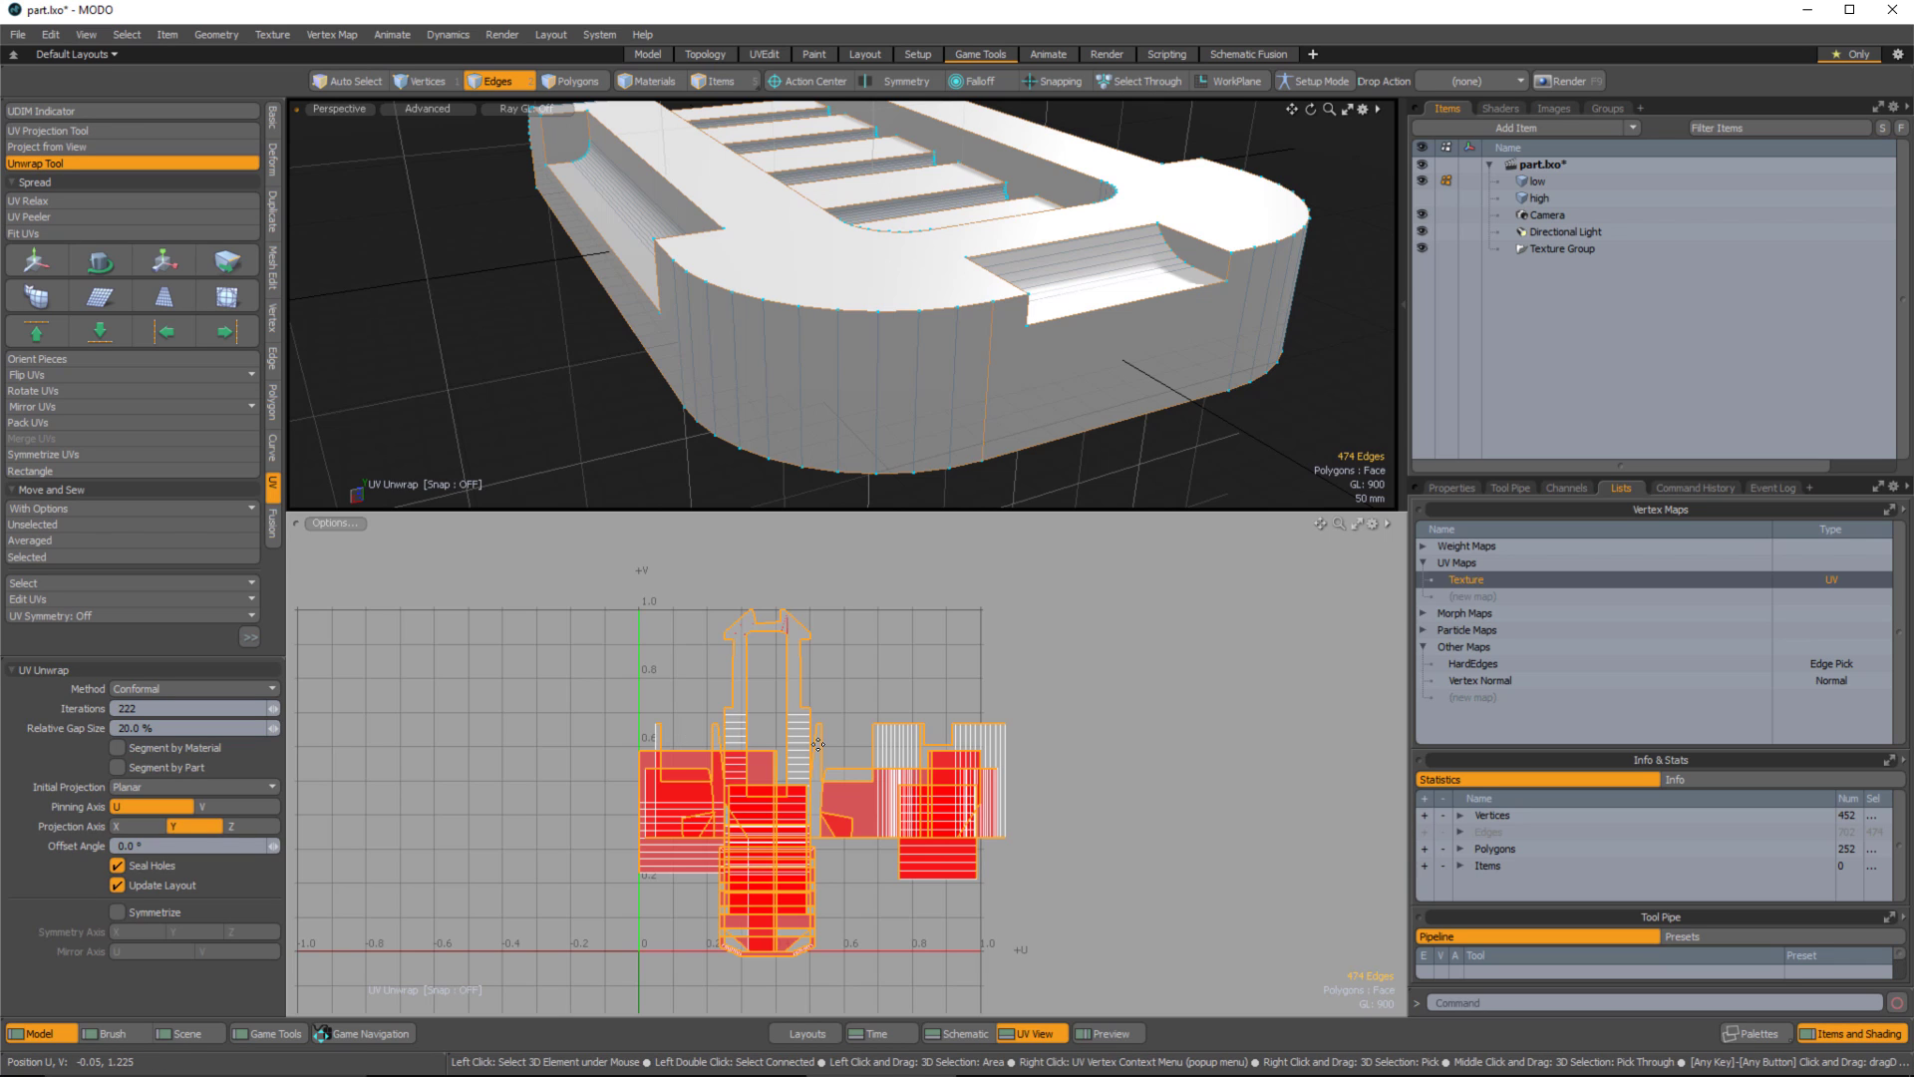
{"action": "left_click", "coordinate": [1146, 860]}
{"action": "scroll", "coordinate": [865, 792], "scroll_direction": "up", "scroll_amount": 5}
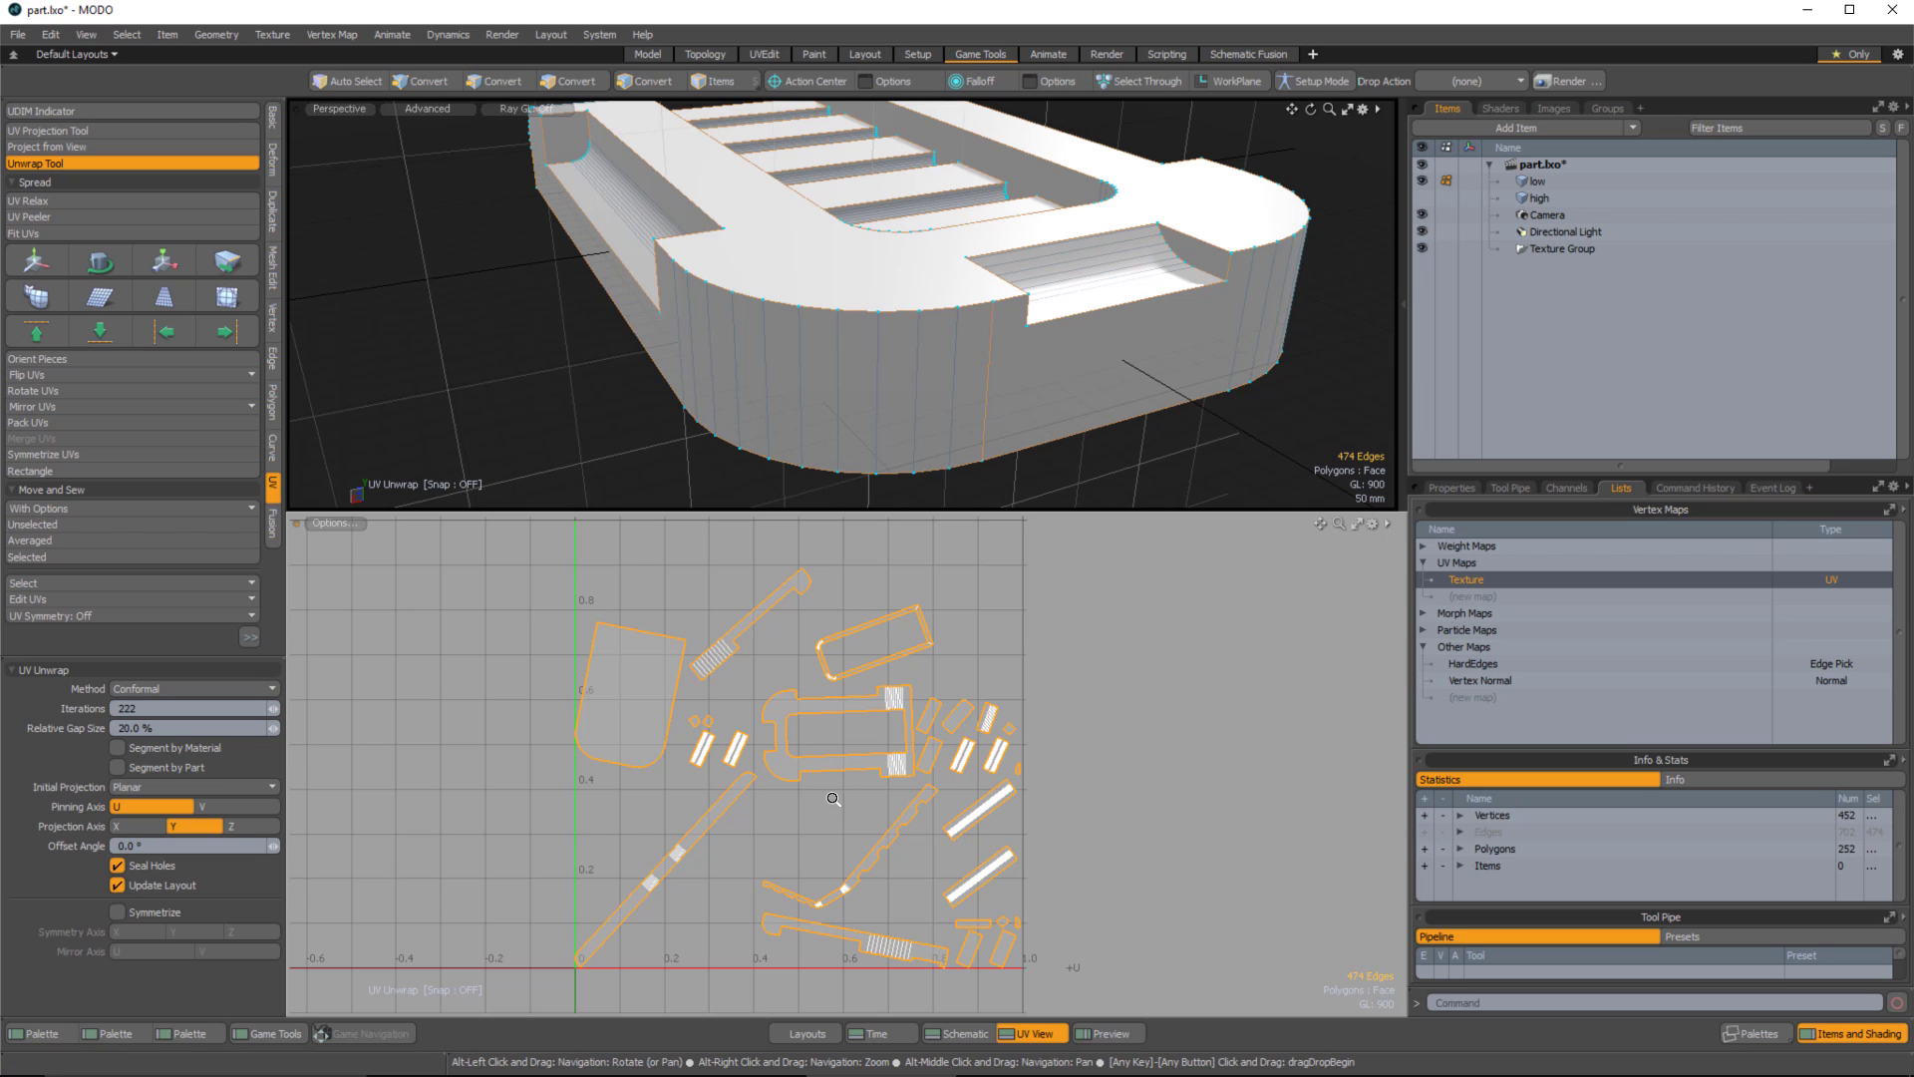
{"action": "key", "text": "q"}
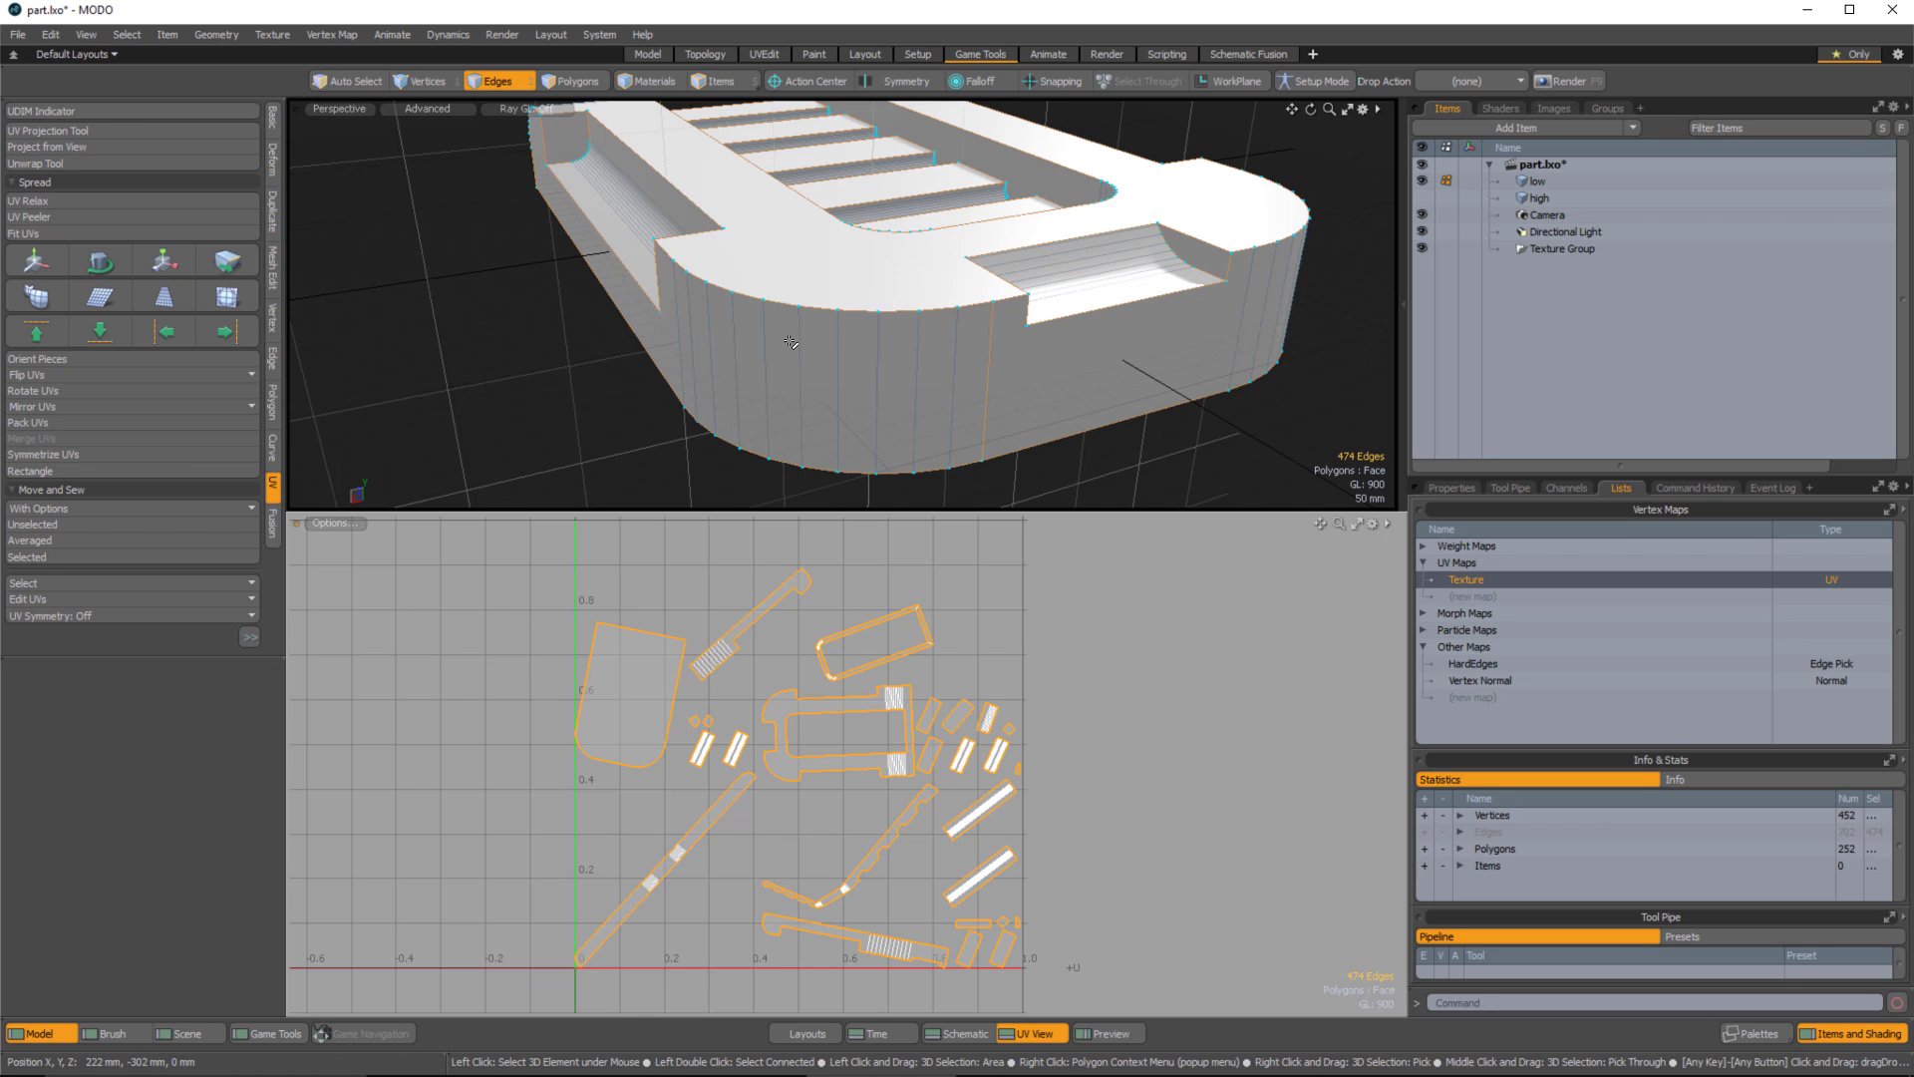
Select the low mesh as an item and pack its UVs with Horizontal direction and 45% gaps.
{"action": "key", "text": "5"}
{"action": "left_click", "coordinate": [840, 351]}
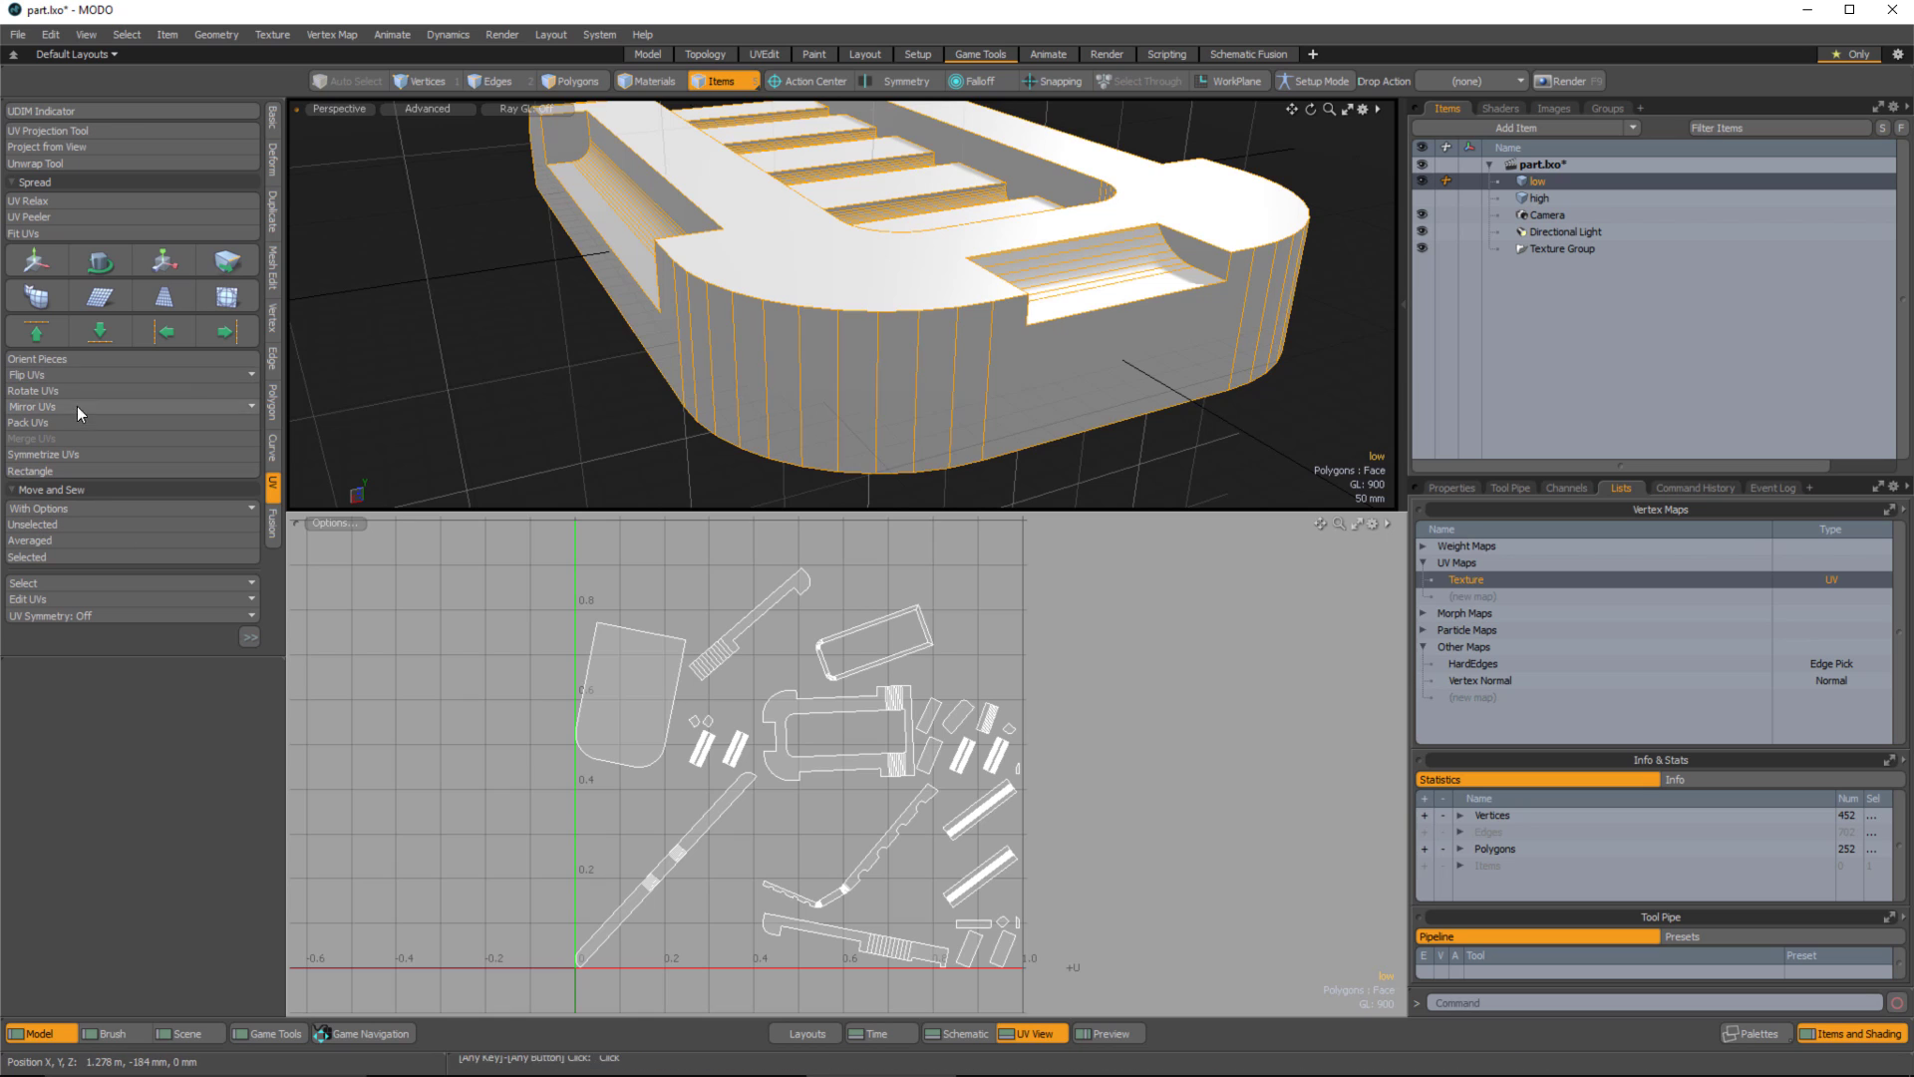
{"action": "left_click", "coordinate": [45, 423]}
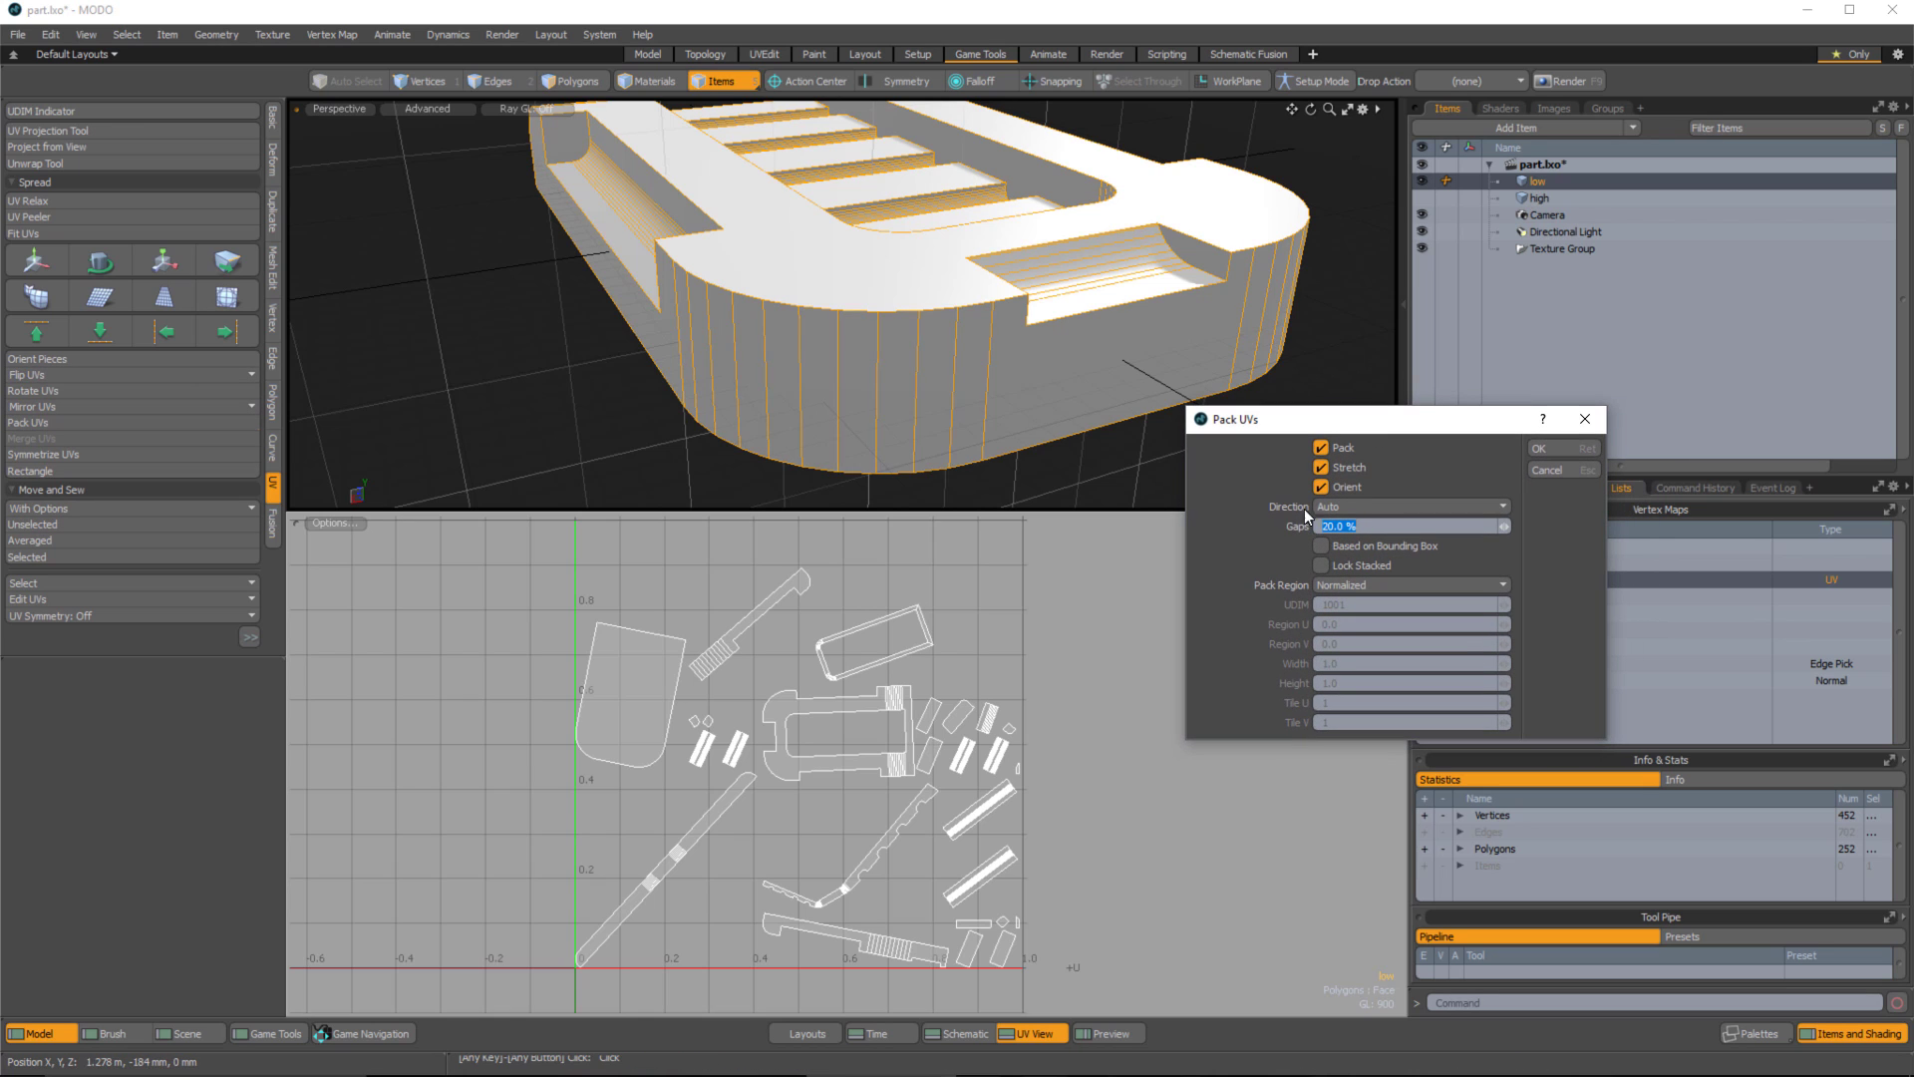
{"action": "left_click", "coordinate": [1390, 506]}
{"action": "left_click", "coordinate": [1407, 475]}
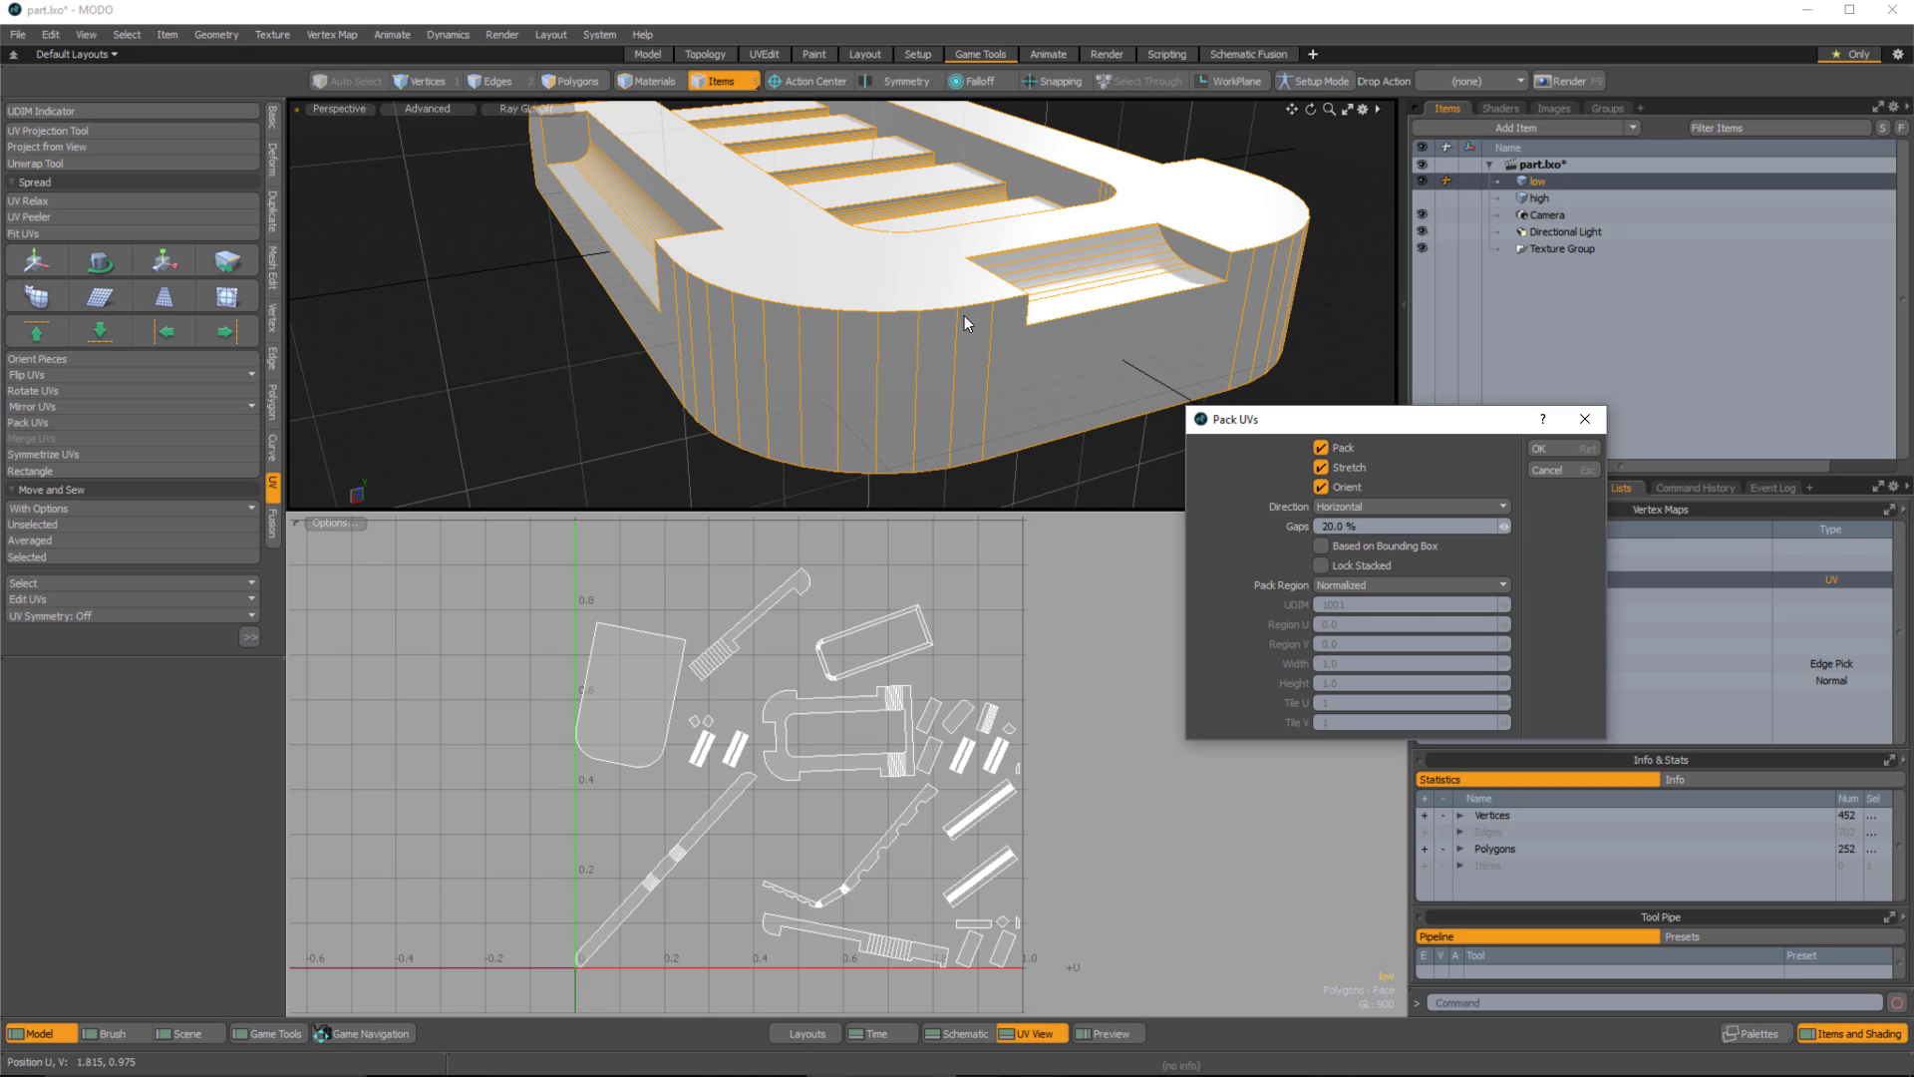
{"action": "left_click", "coordinate": [1296, 526]}
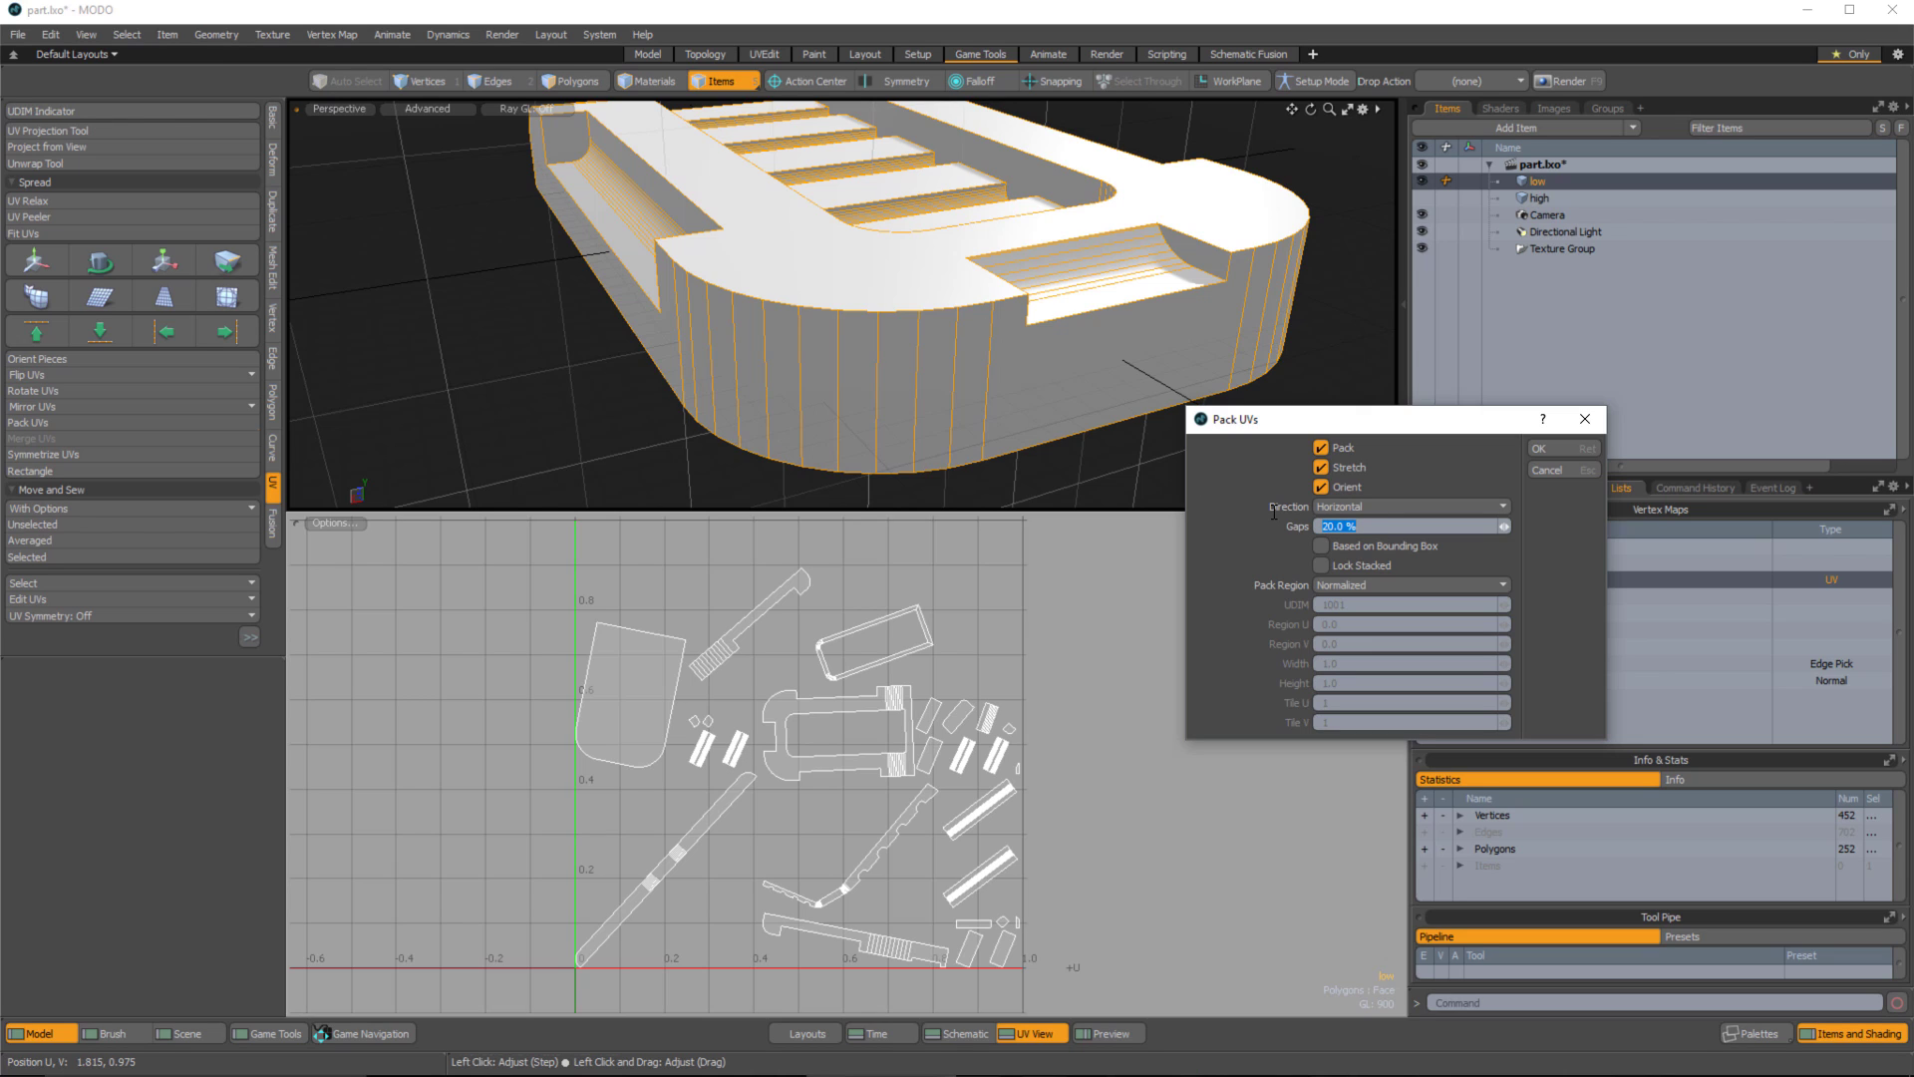
{"action": "type", "text": "45"}
{"action": "left_click", "coordinate": [1568, 447]}
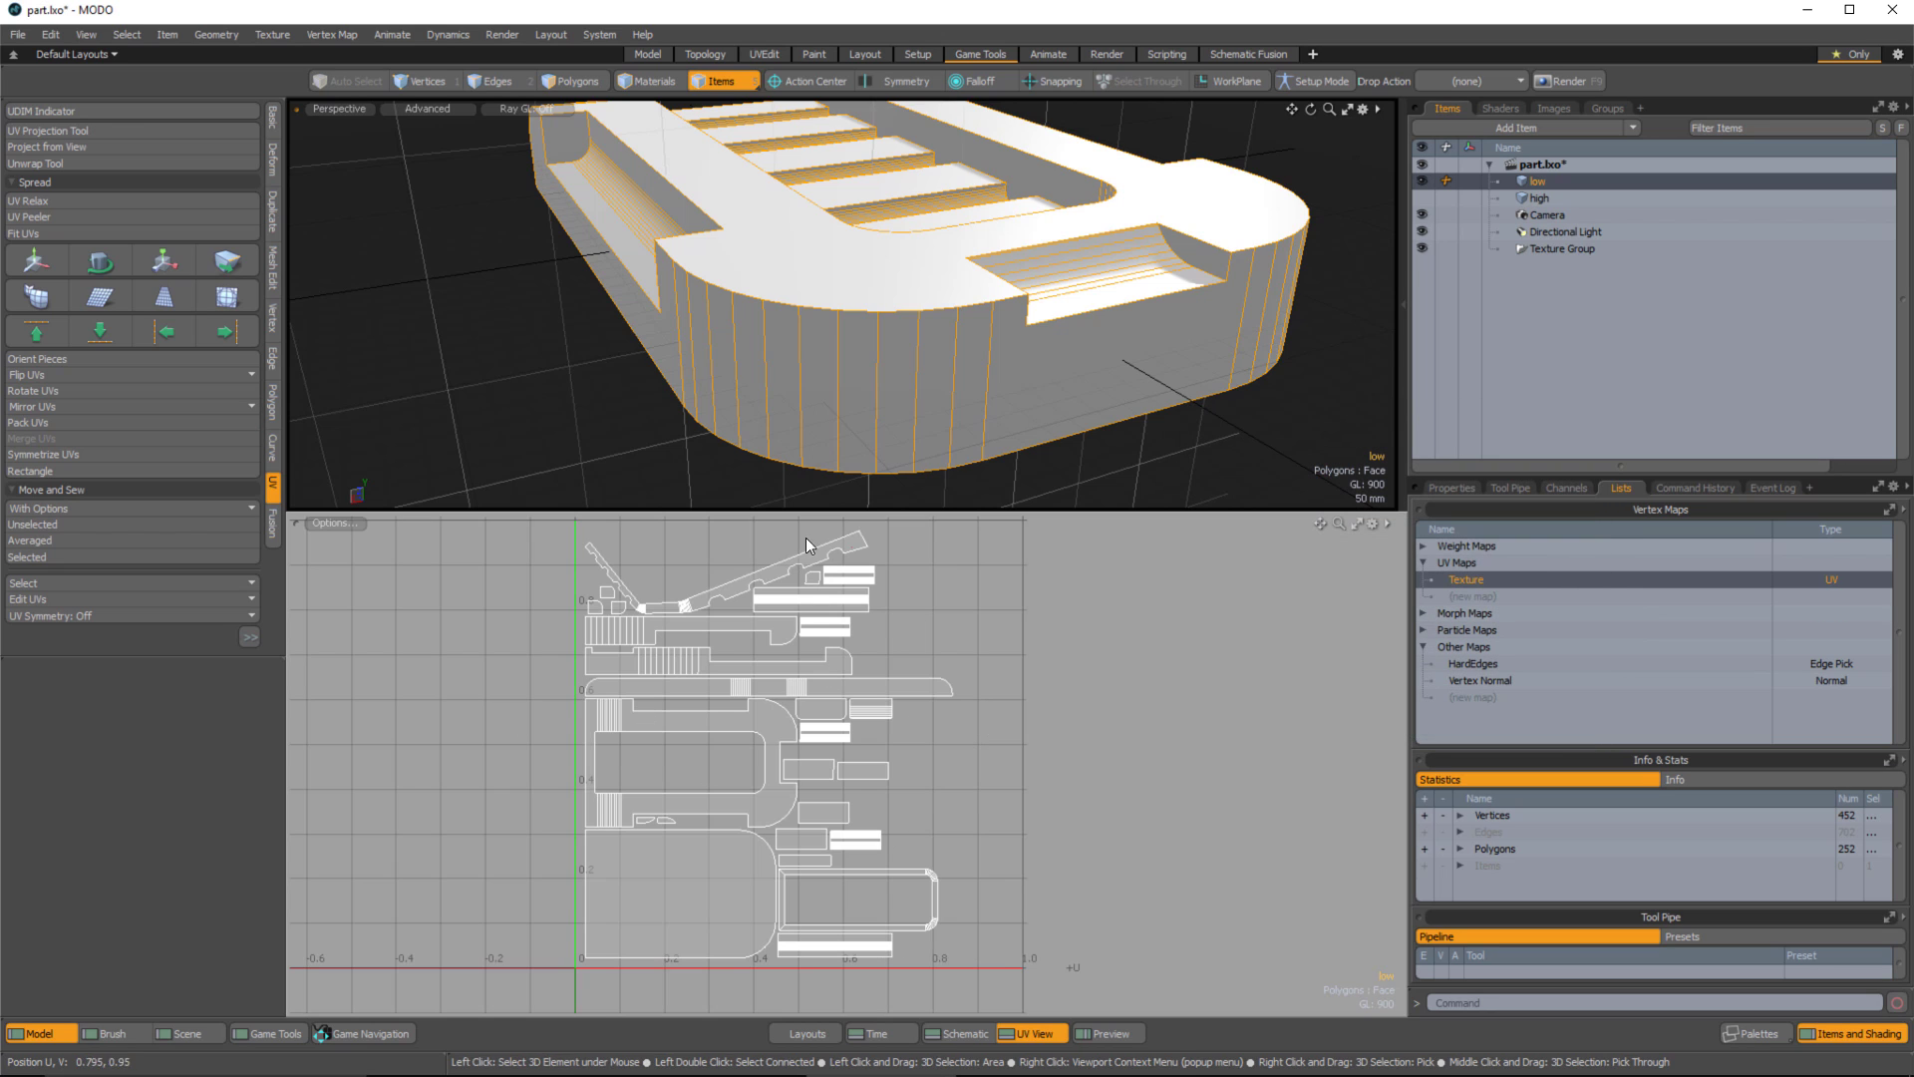
Undo the UV packing and pack the UVs again with Horizontal direction and 65% gaps.
{"action": "key", "text": "alt"}
{"action": "right_click_drag", "start_coordinate": [780, 701], "coordinate": [727, 697], "text": "alt"}
{"action": "key", "text": "a"}
{"action": "left_click", "coordinate": [71, 422]}
{"action": "left_click", "coordinate": [71, 423]}
{"action": "left_click", "coordinate": [1368, 526]}
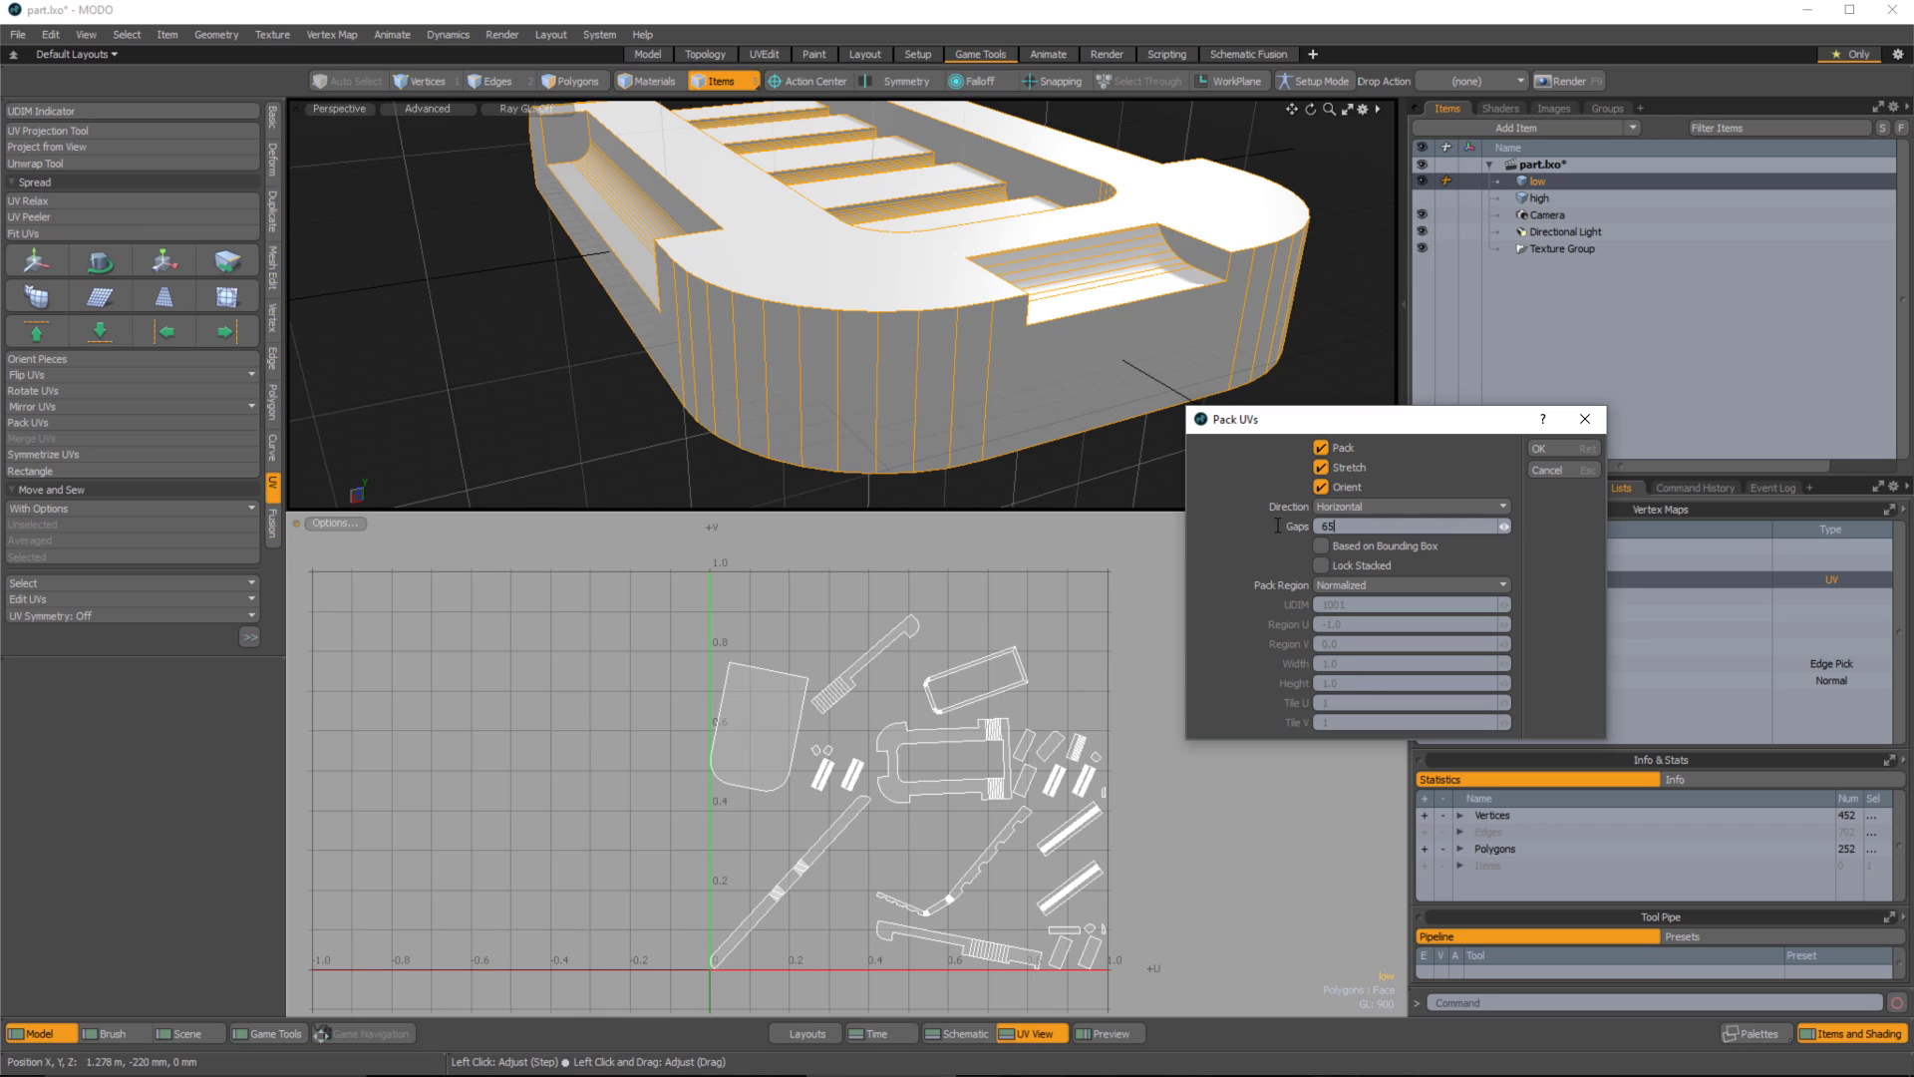
{"action": "key", "text": "Return"}
{"action": "right_click_drag", "start_coordinate": [894, 820], "coordinate": [961, 738], "text": "alt"}
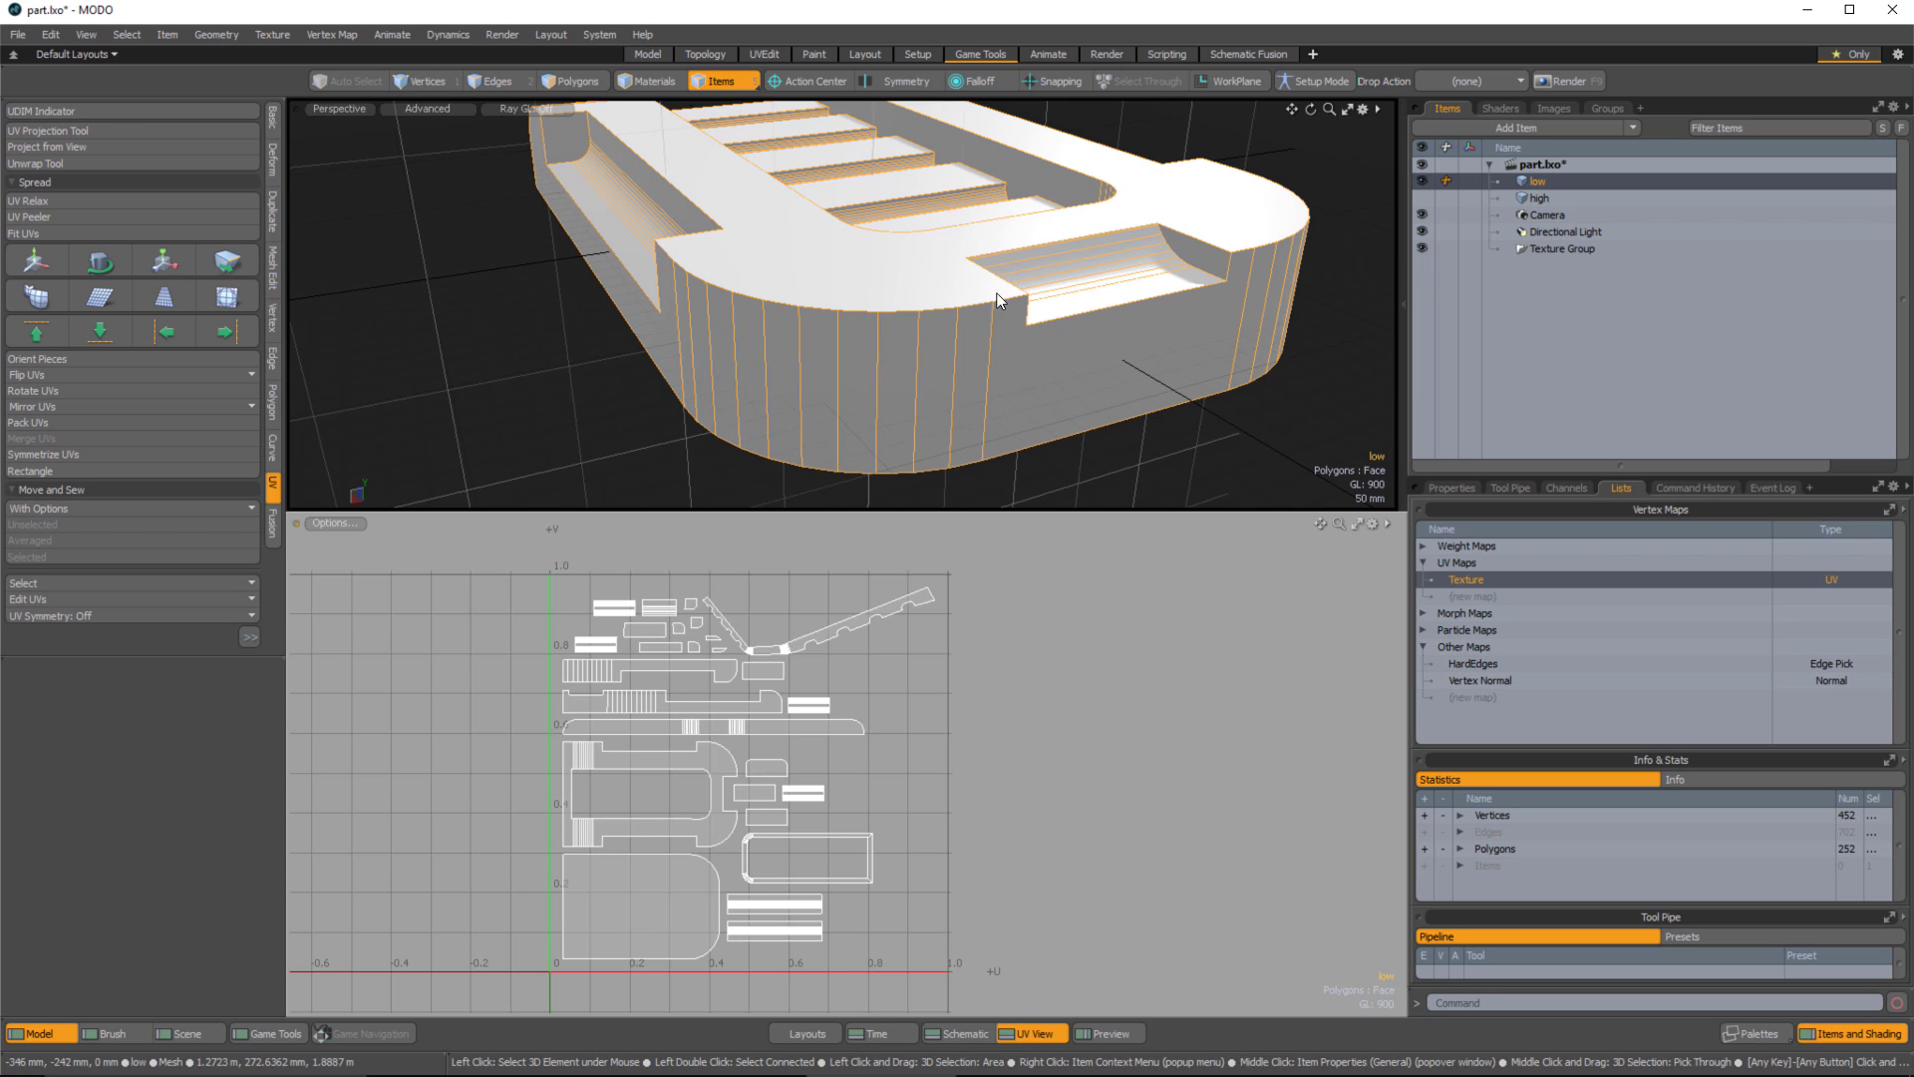
Close the UV view and triangulate the low mesh.
{"action": "left_click", "coordinate": [1027, 1037]}
{"action": "left_click_drag", "start_coordinate": [948, 521], "coordinate": [987, 538], "text": "alt"}
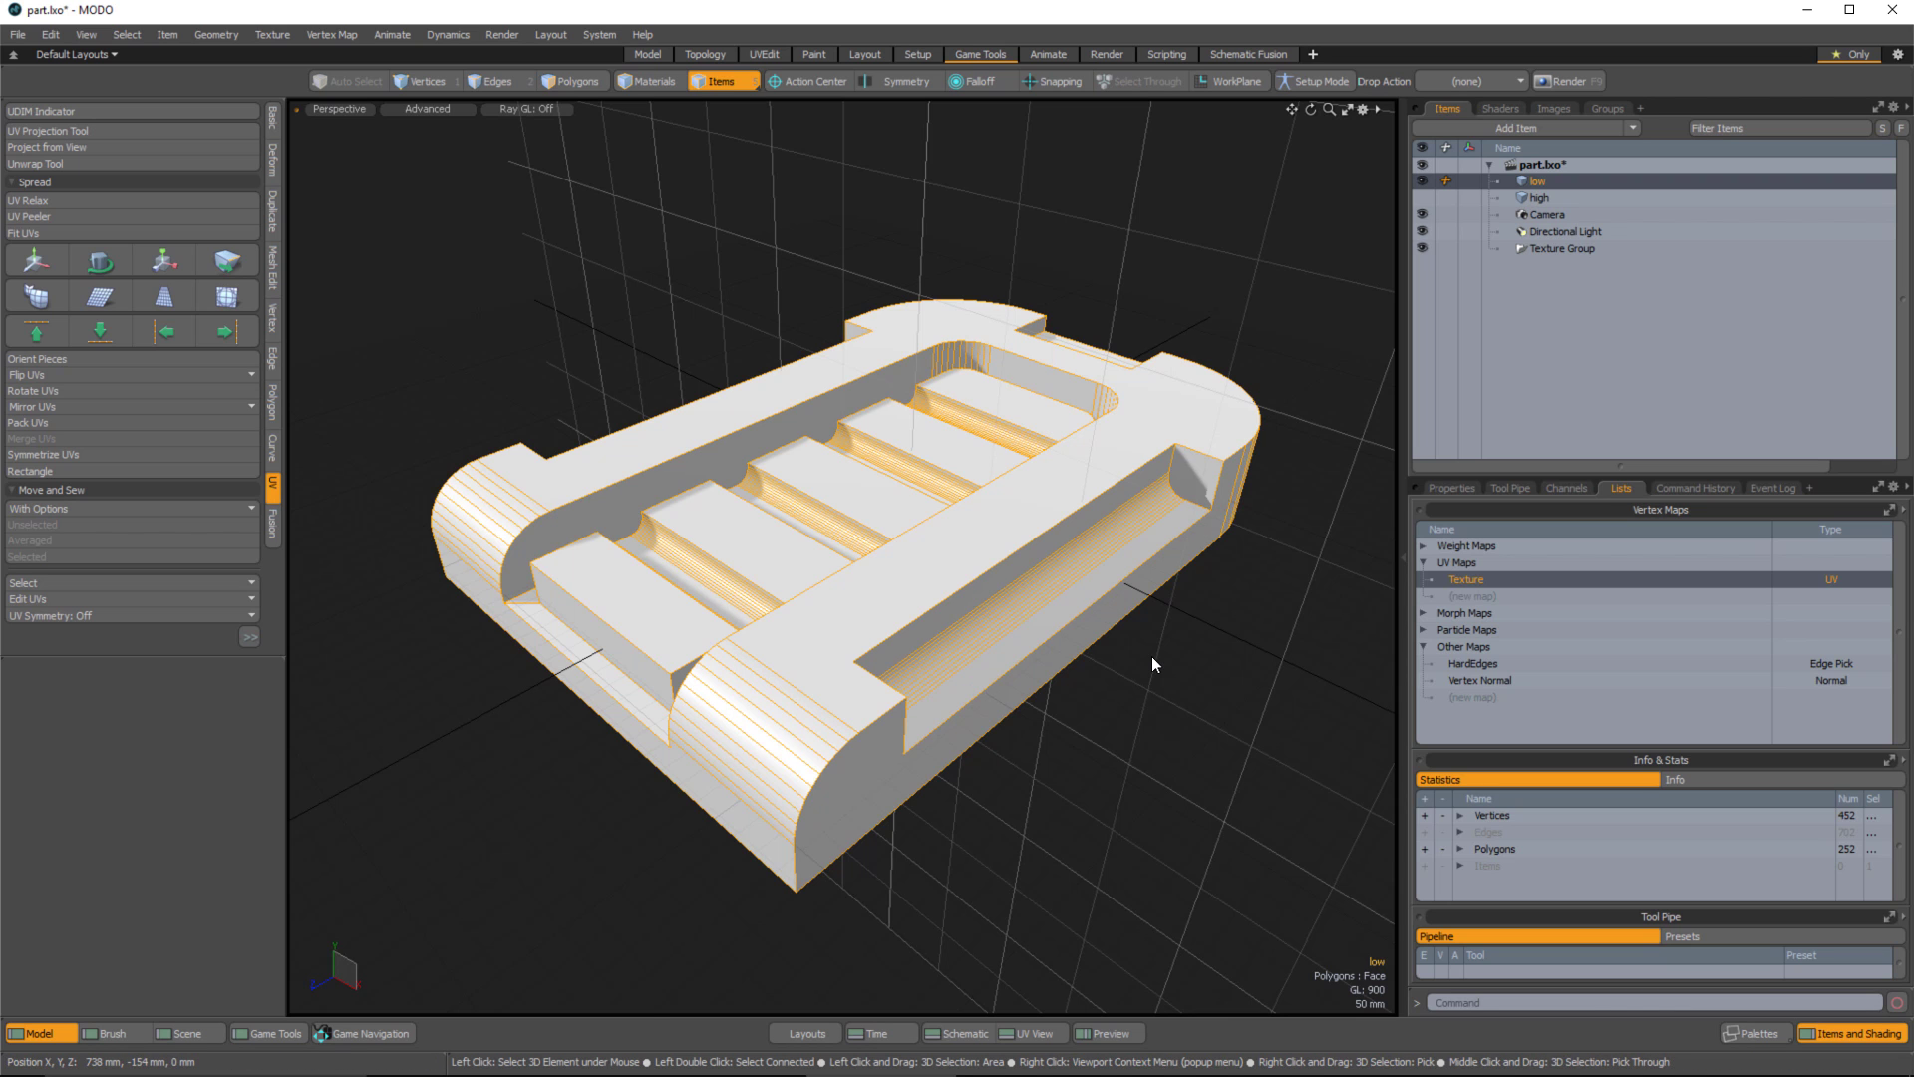
{"action": "key", "text": "shift+t"}
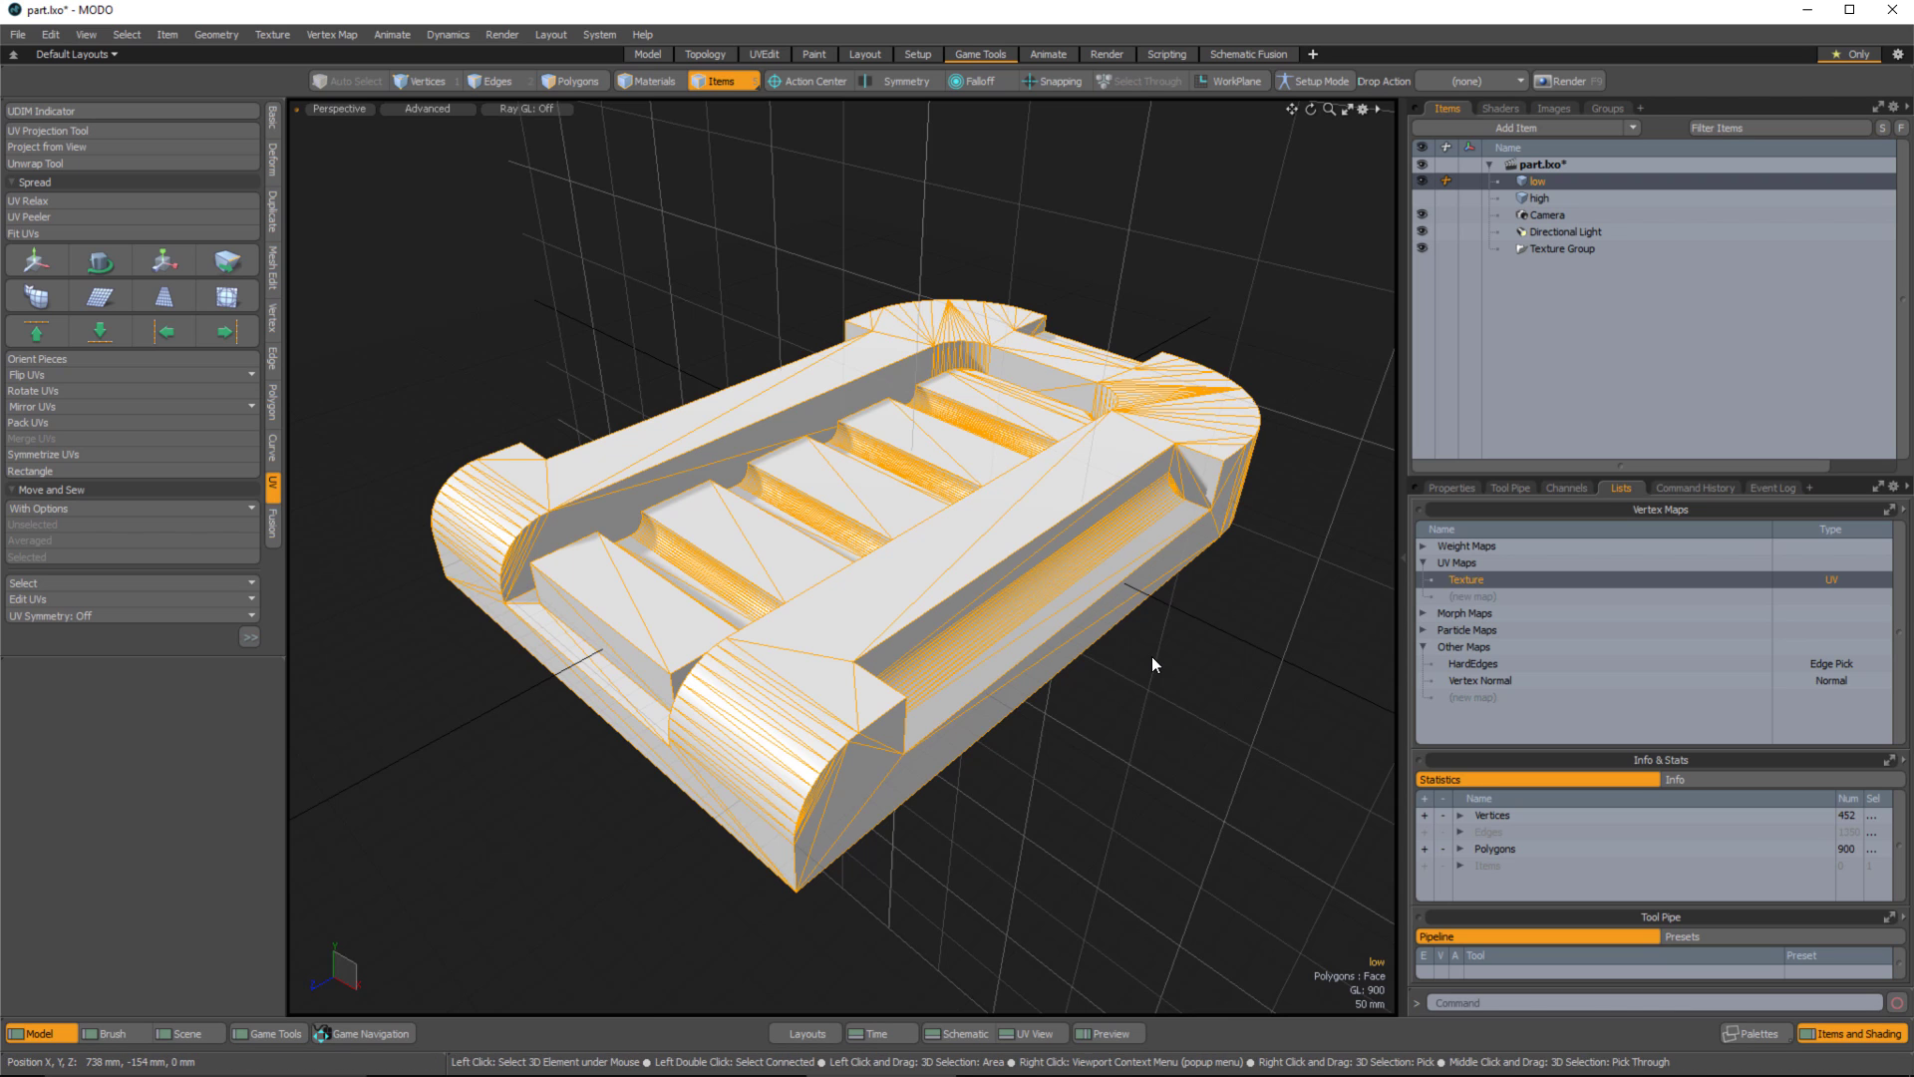
{"action": "left_click_drag", "start_coordinate": [1151, 656], "coordinate": [954, 499], "text": "alt"}
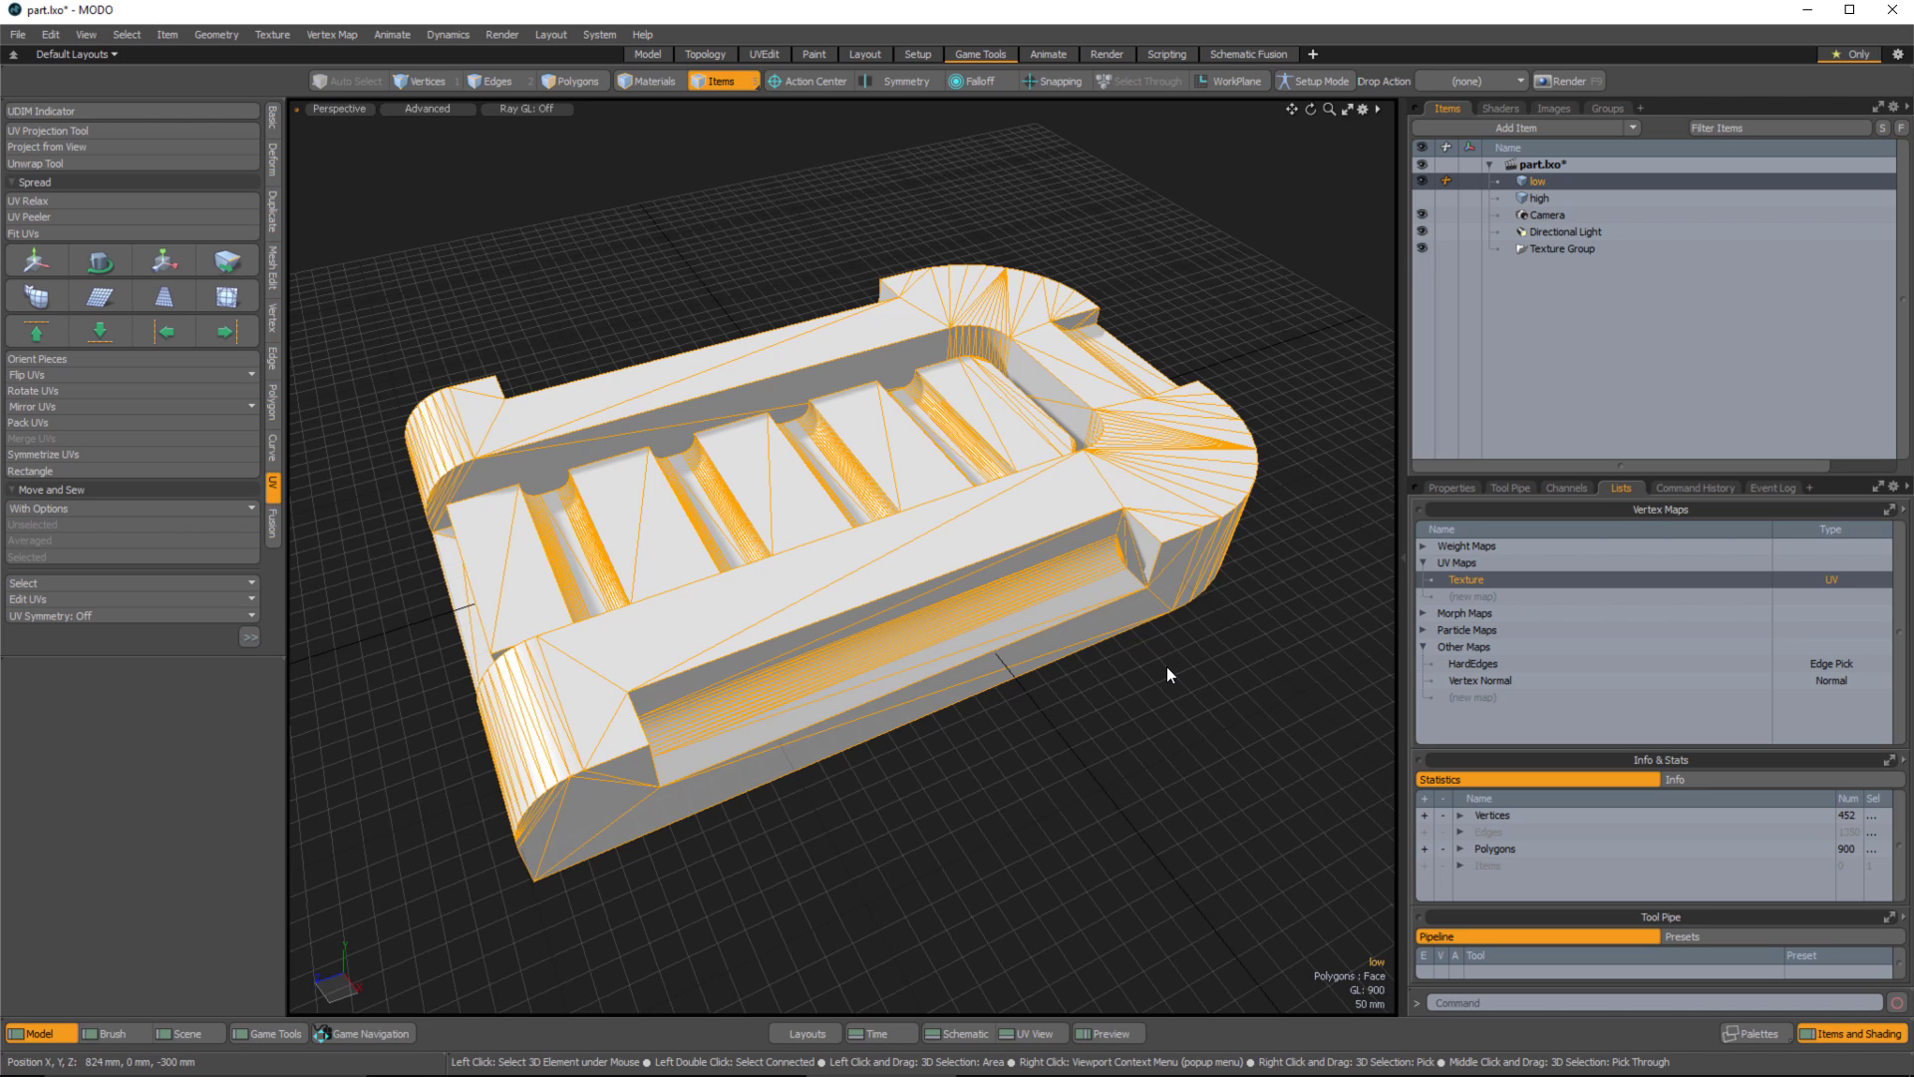
Create a Mikk tangent basis for the low mesh from its Texture UV map.
{"action": "left_click", "coordinate": [279, 1027]}
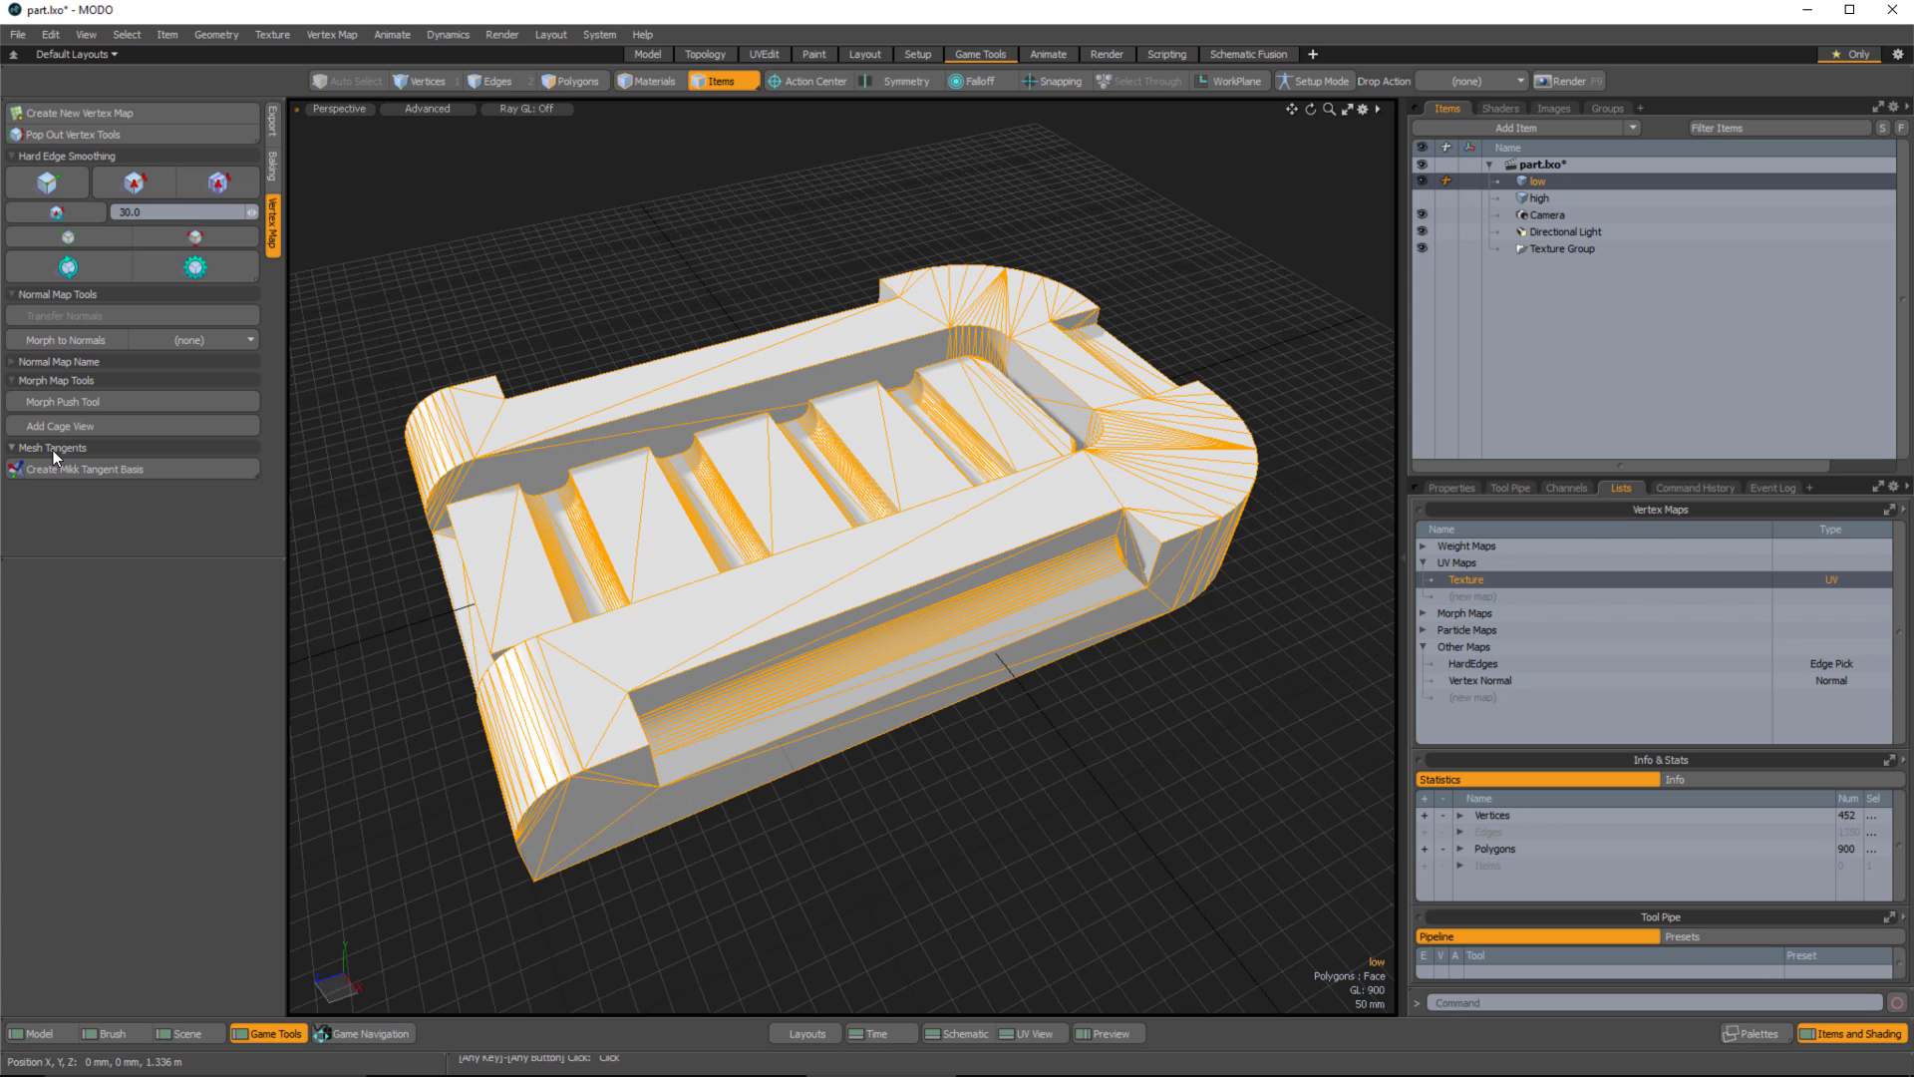
{"action": "left_click", "coordinate": [132, 469]}
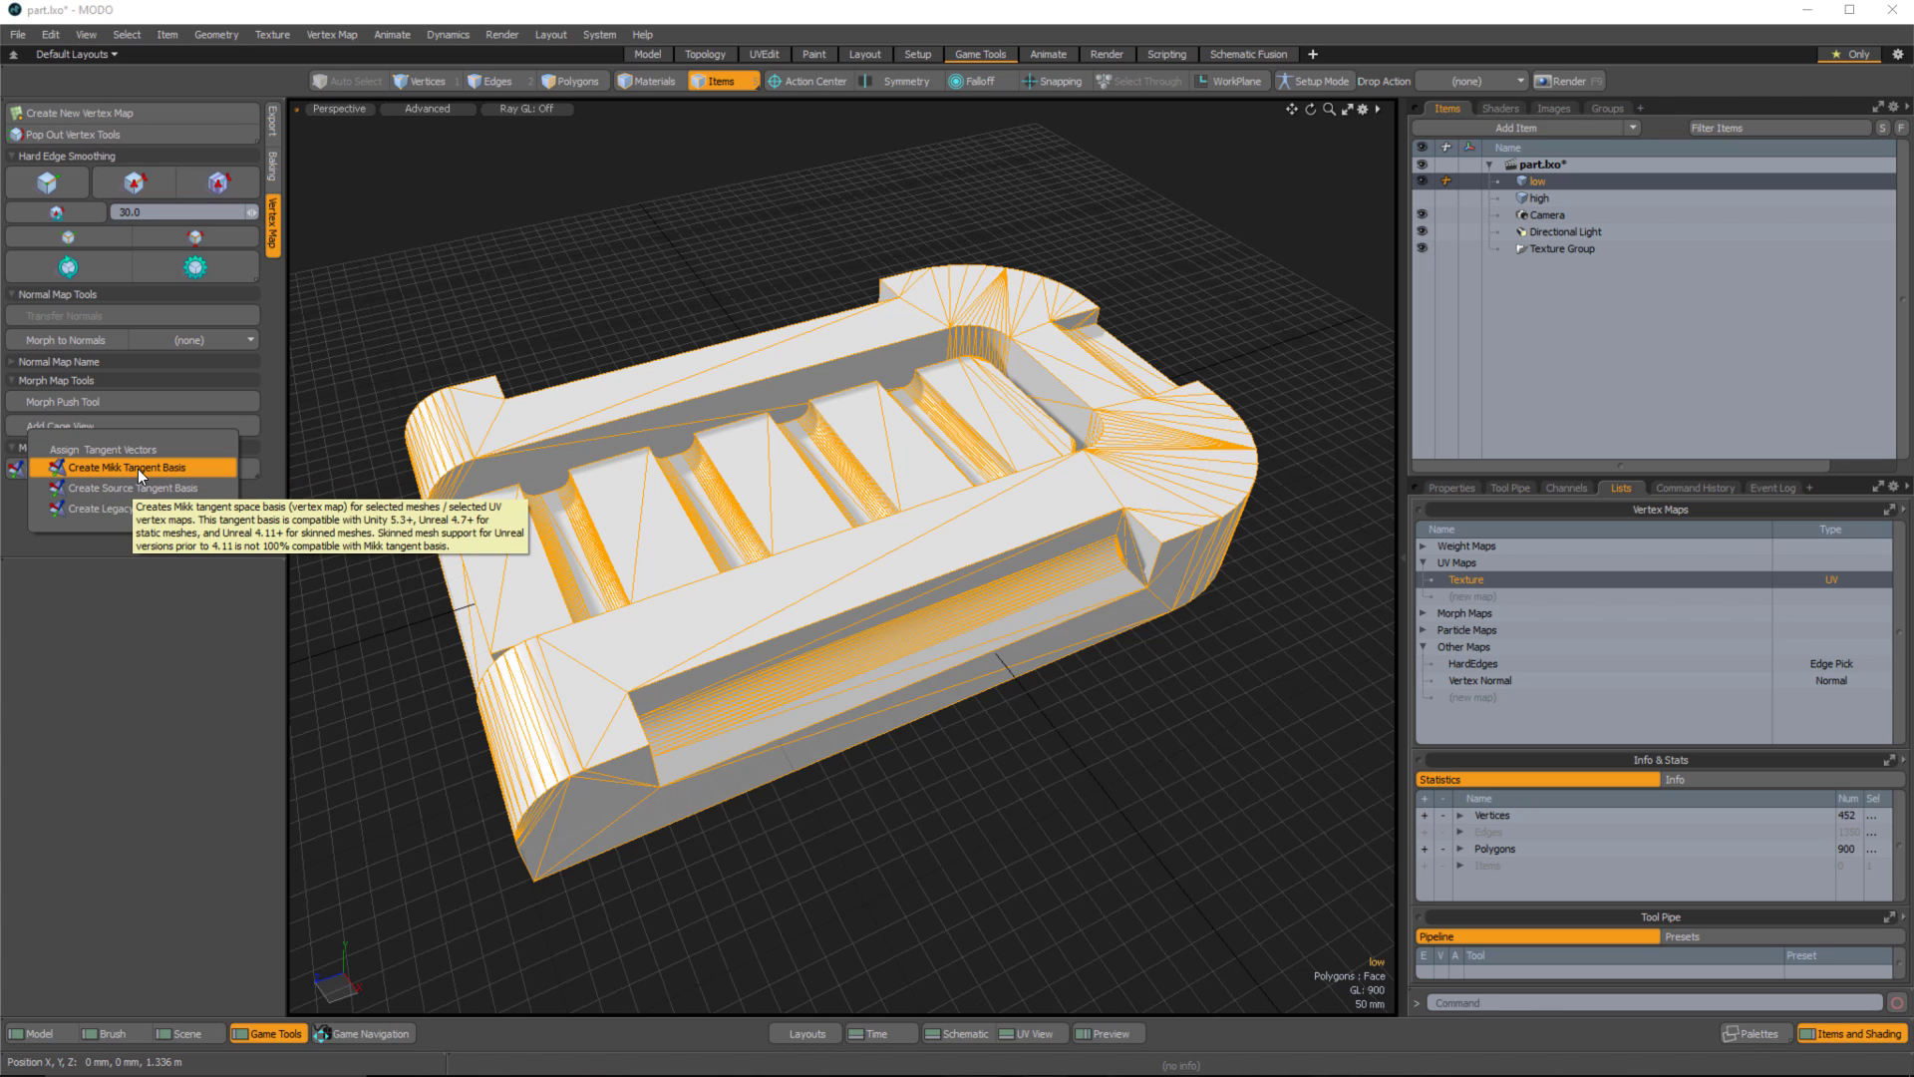
{"action": "left_click", "coordinate": [138, 468]}
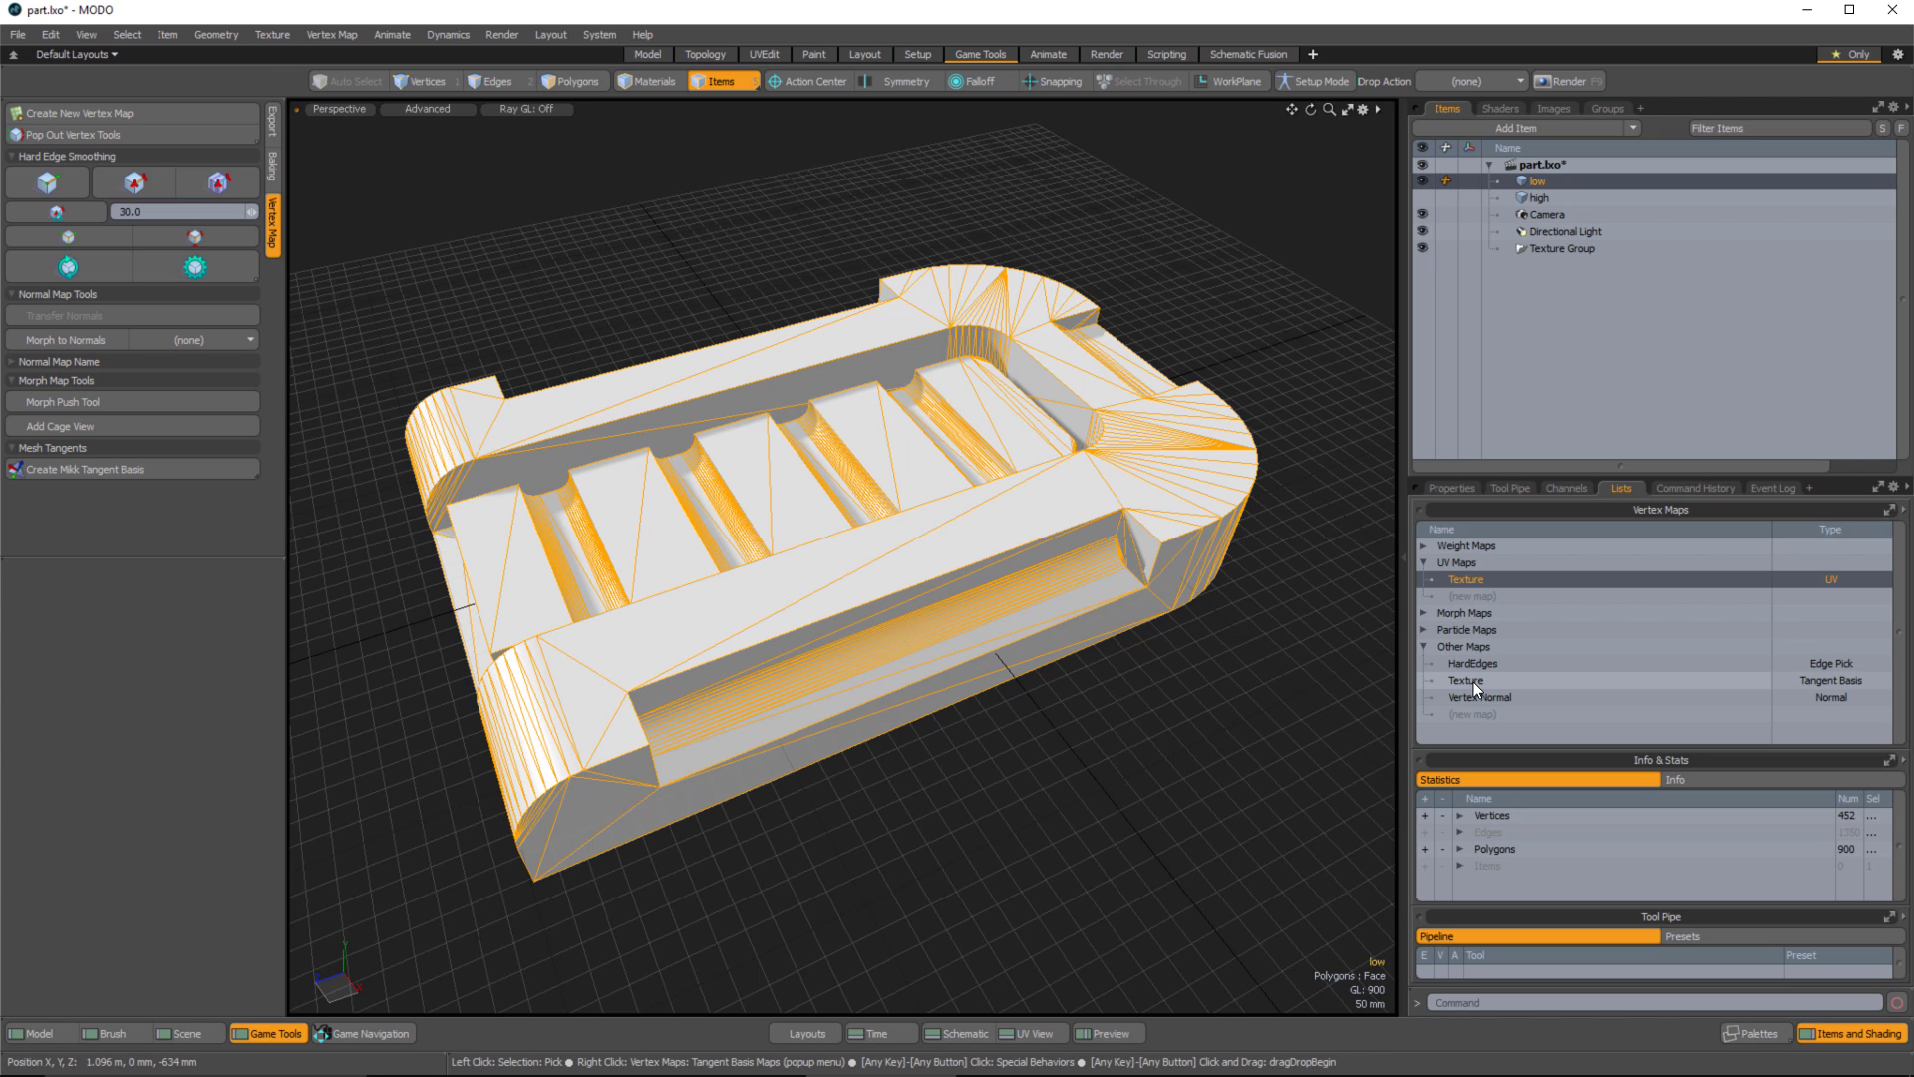
Hide the low mesh, then show and select the high mesh.
{"action": "mouse_move", "coordinate": [957, 638]}
{"action": "left_mouse_down", "text": "alt"}
{"action": "mouse_move", "coordinate": [997, 628]}
{"action": "mouse_move", "coordinate": [972, 631]}
{"action": "left_mouse_up", "text": "alt"}
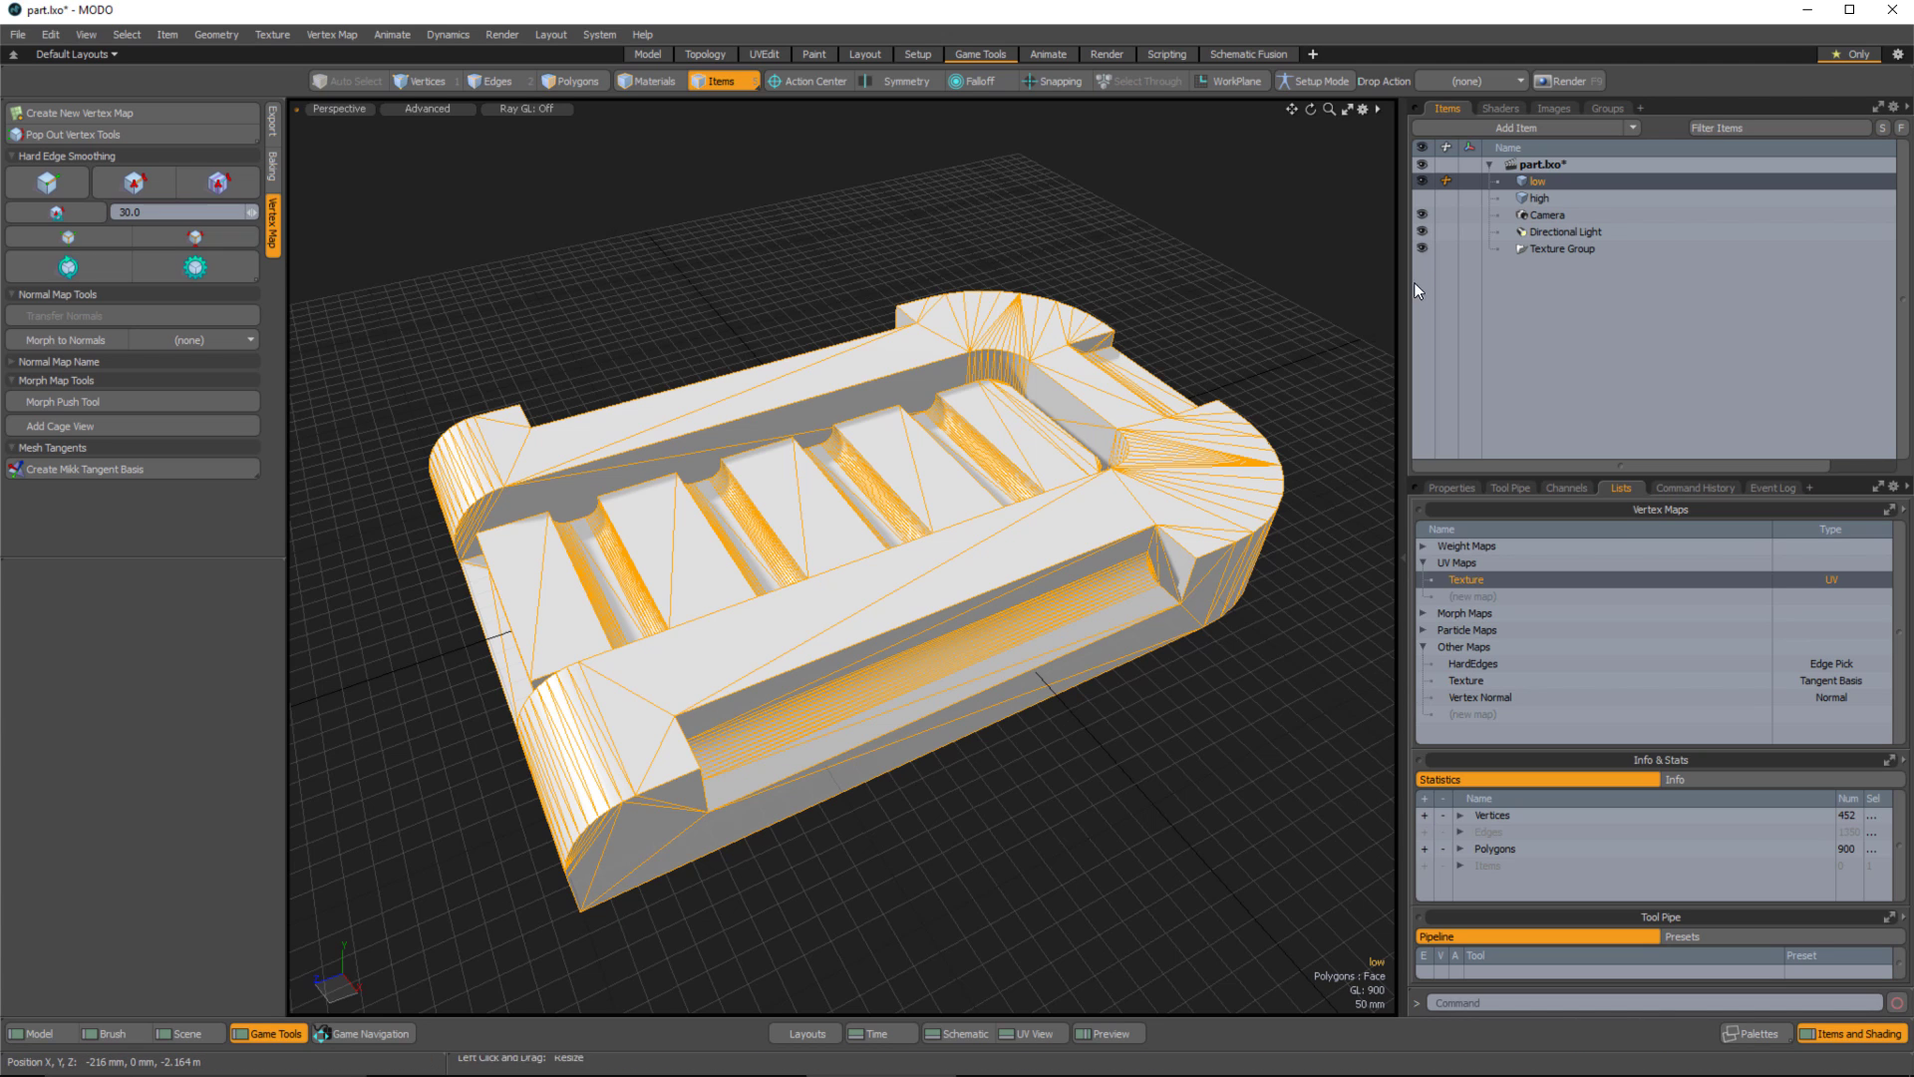
{"action": "left_click", "coordinate": [1424, 179]}
{"action": "left_click", "coordinate": [1423, 198]}
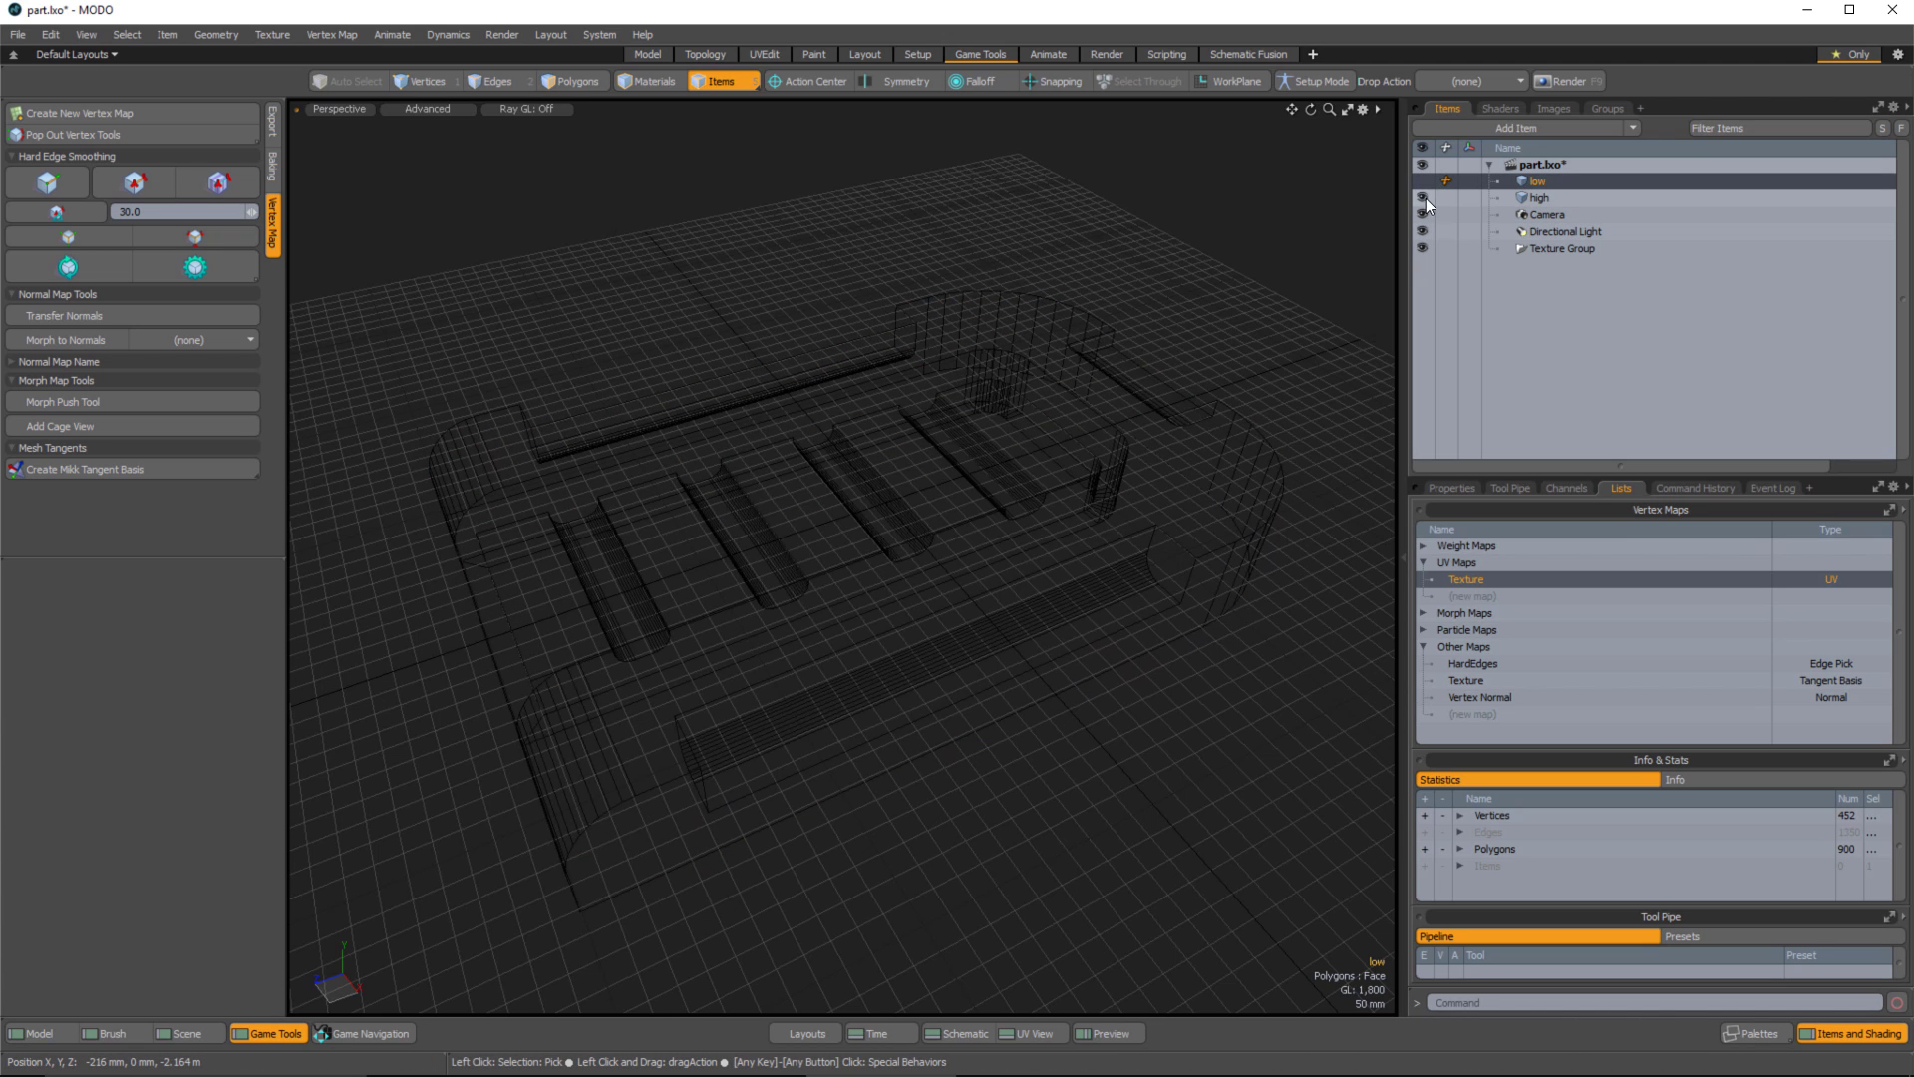
{"action": "left_click", "coordinate": [1549, 198]}
{"action": "left_click_drag", "start_coordinate": [1098, 445], "coordinate": [999, 594], "text": "alt"}
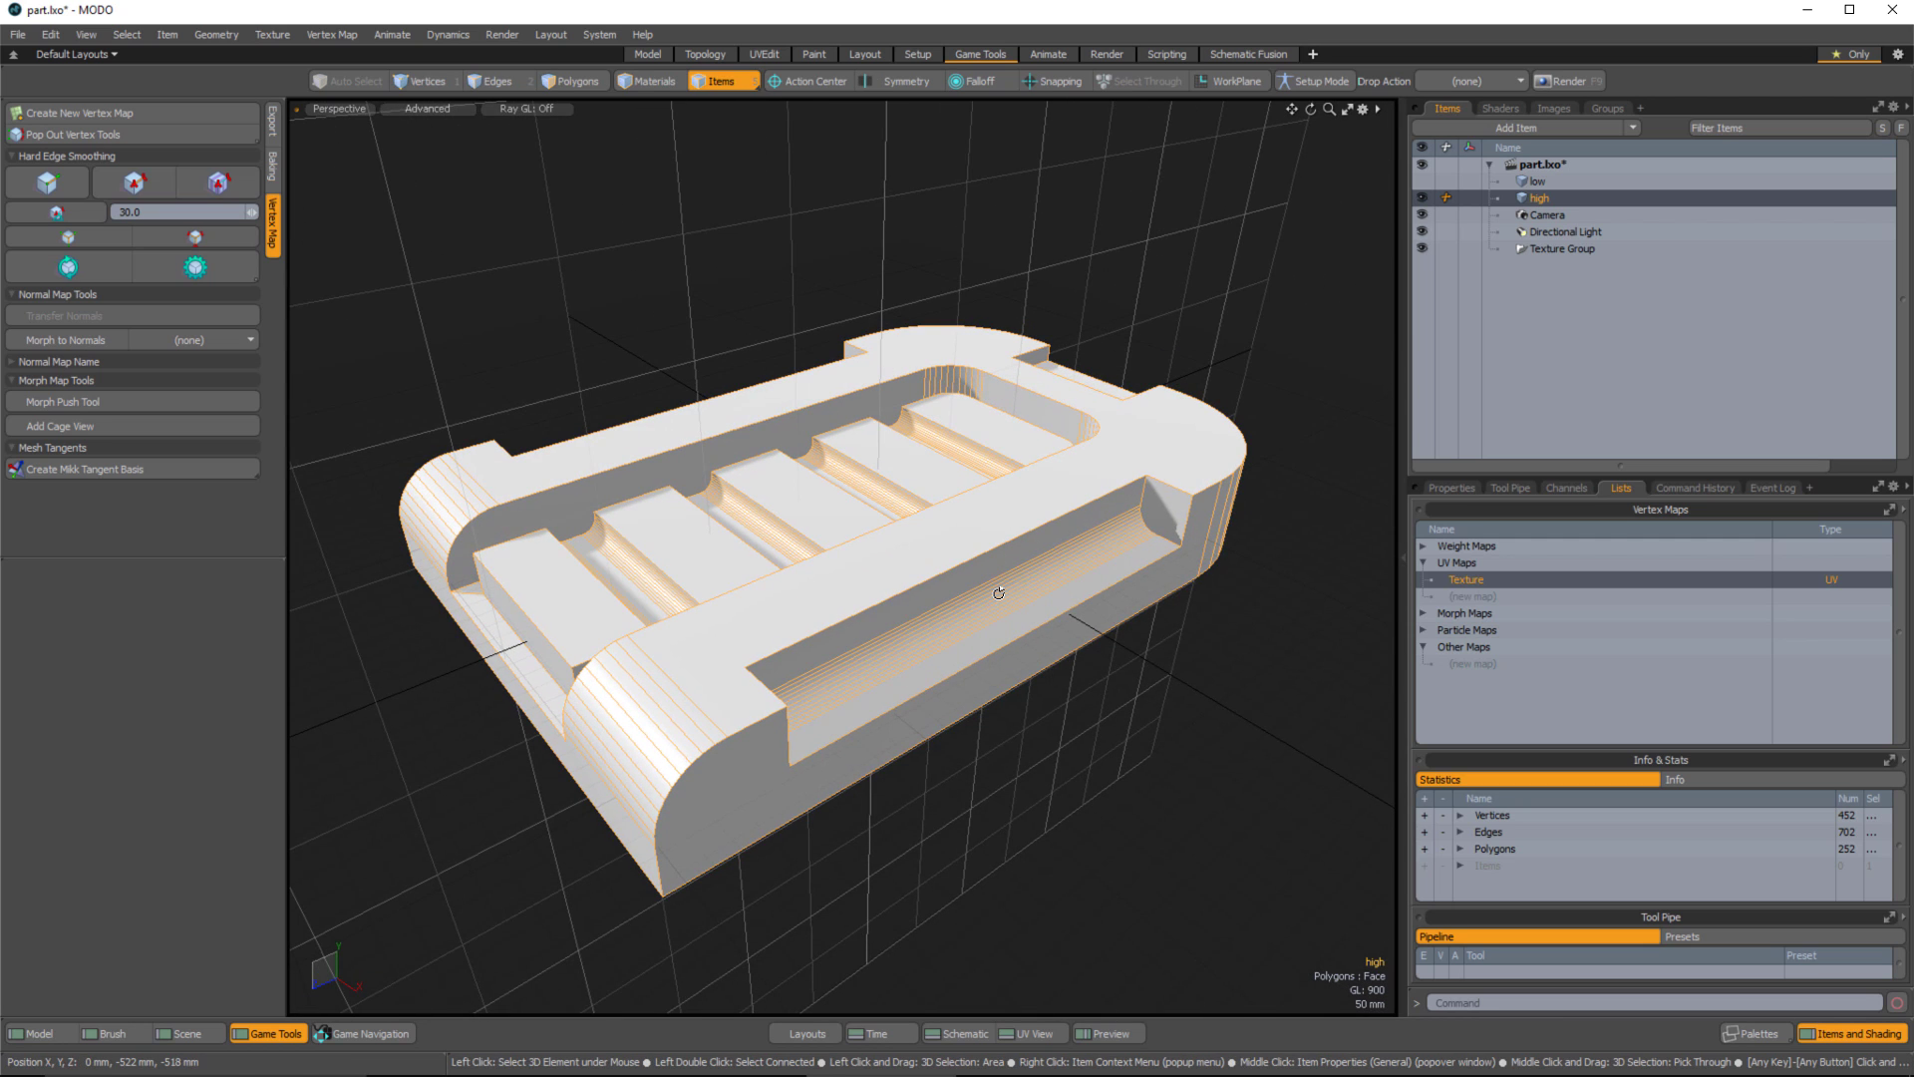
{"action": "left_click_drag", "start_coordinate": [999, 593], "coordinate": [982, 546], "text": "alt"}
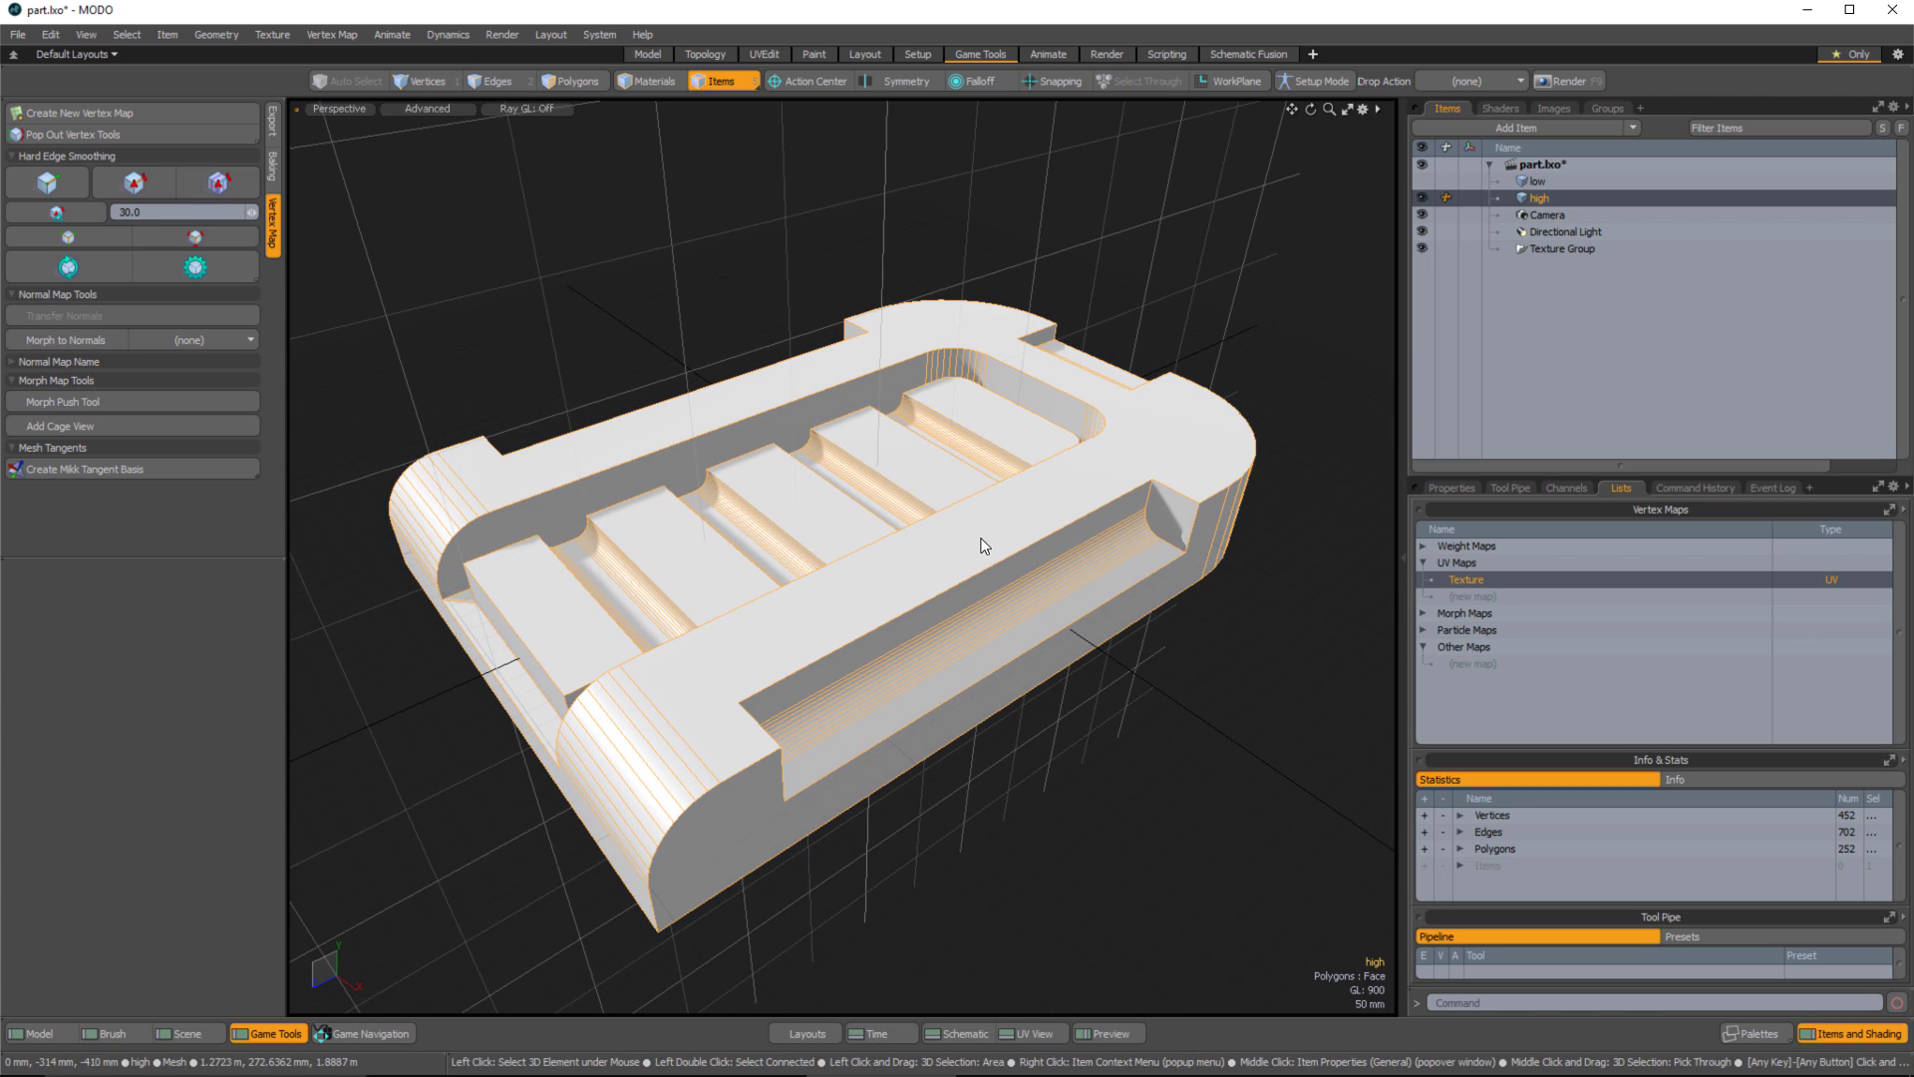
Assign a new material named high to the high mesh.
{"action": "type", "text": "m"}
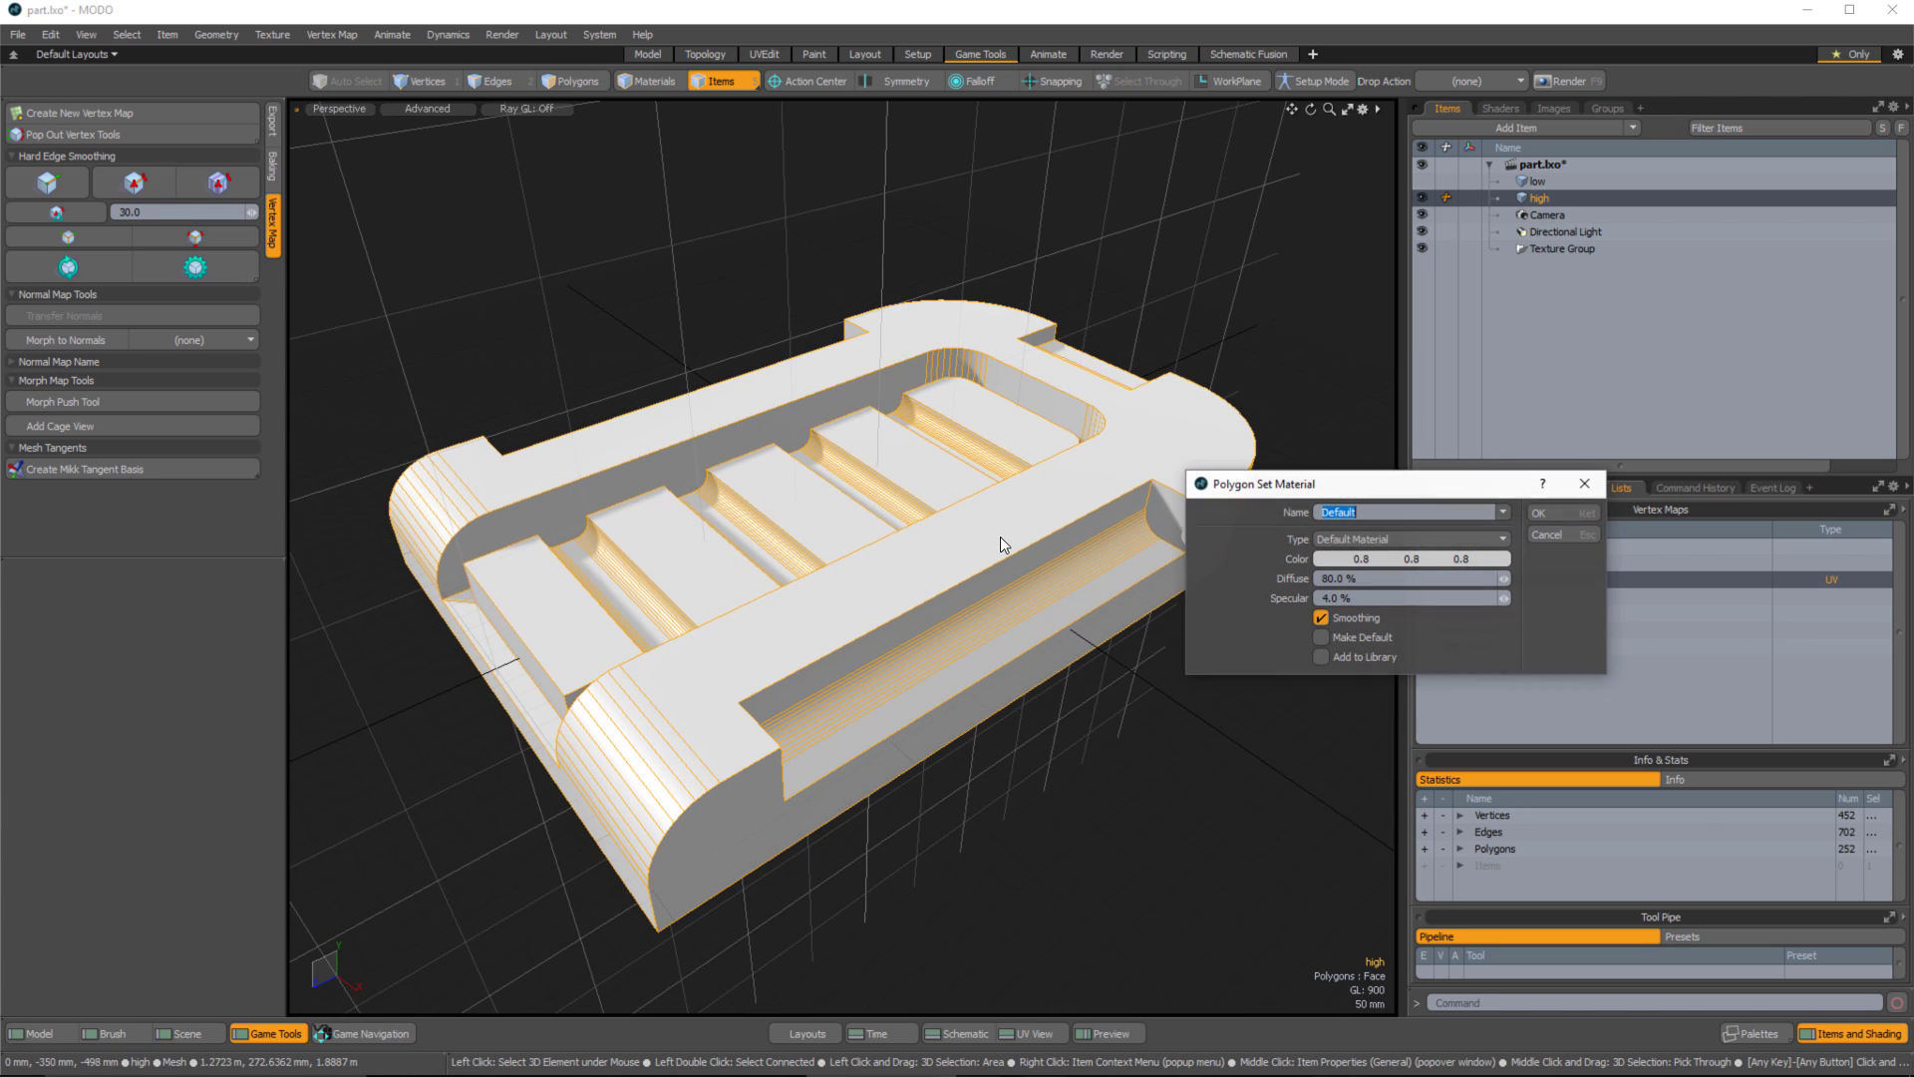
{"action": "type", "text": "high"}
{"action": "key", "text": "Return"}
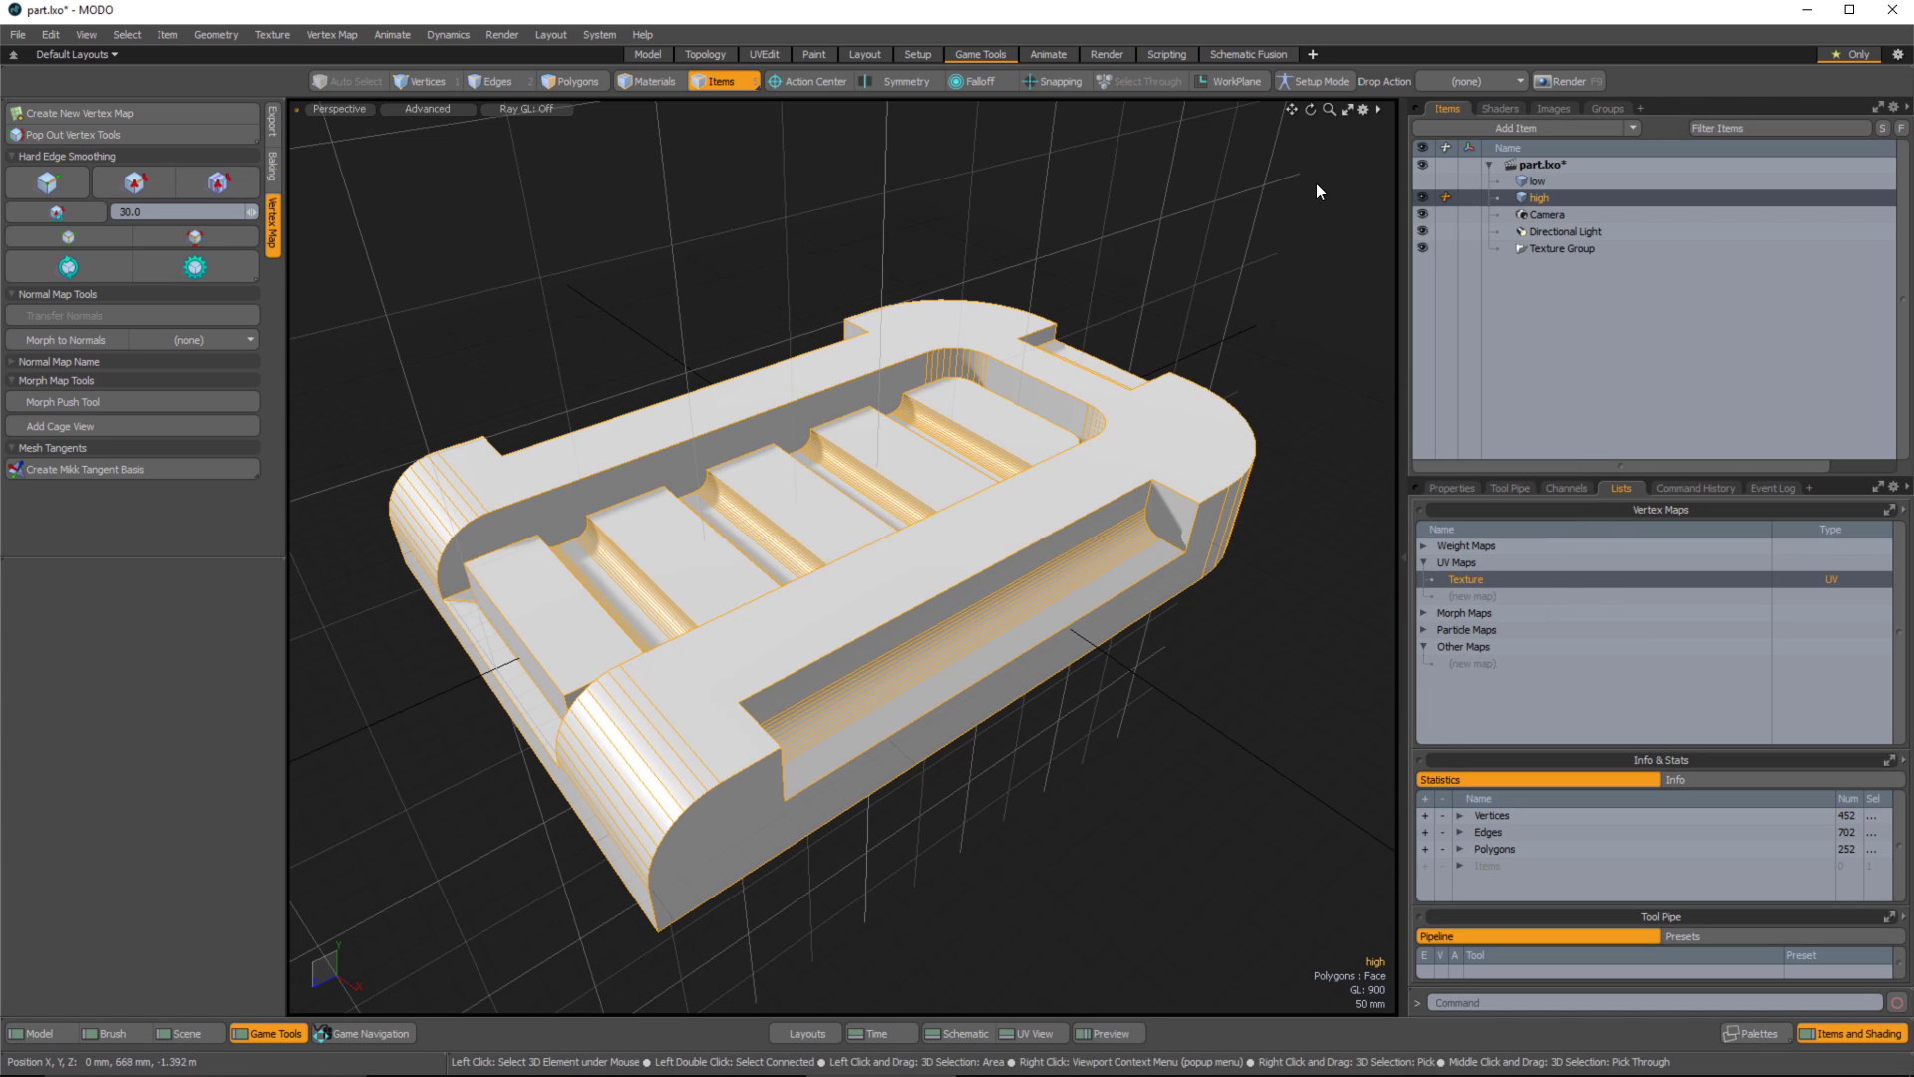
Select the Material layer inside the high material group in the shader tree and open the render preview.
{"action": "left_click", "coordinate": [1497, 109]}
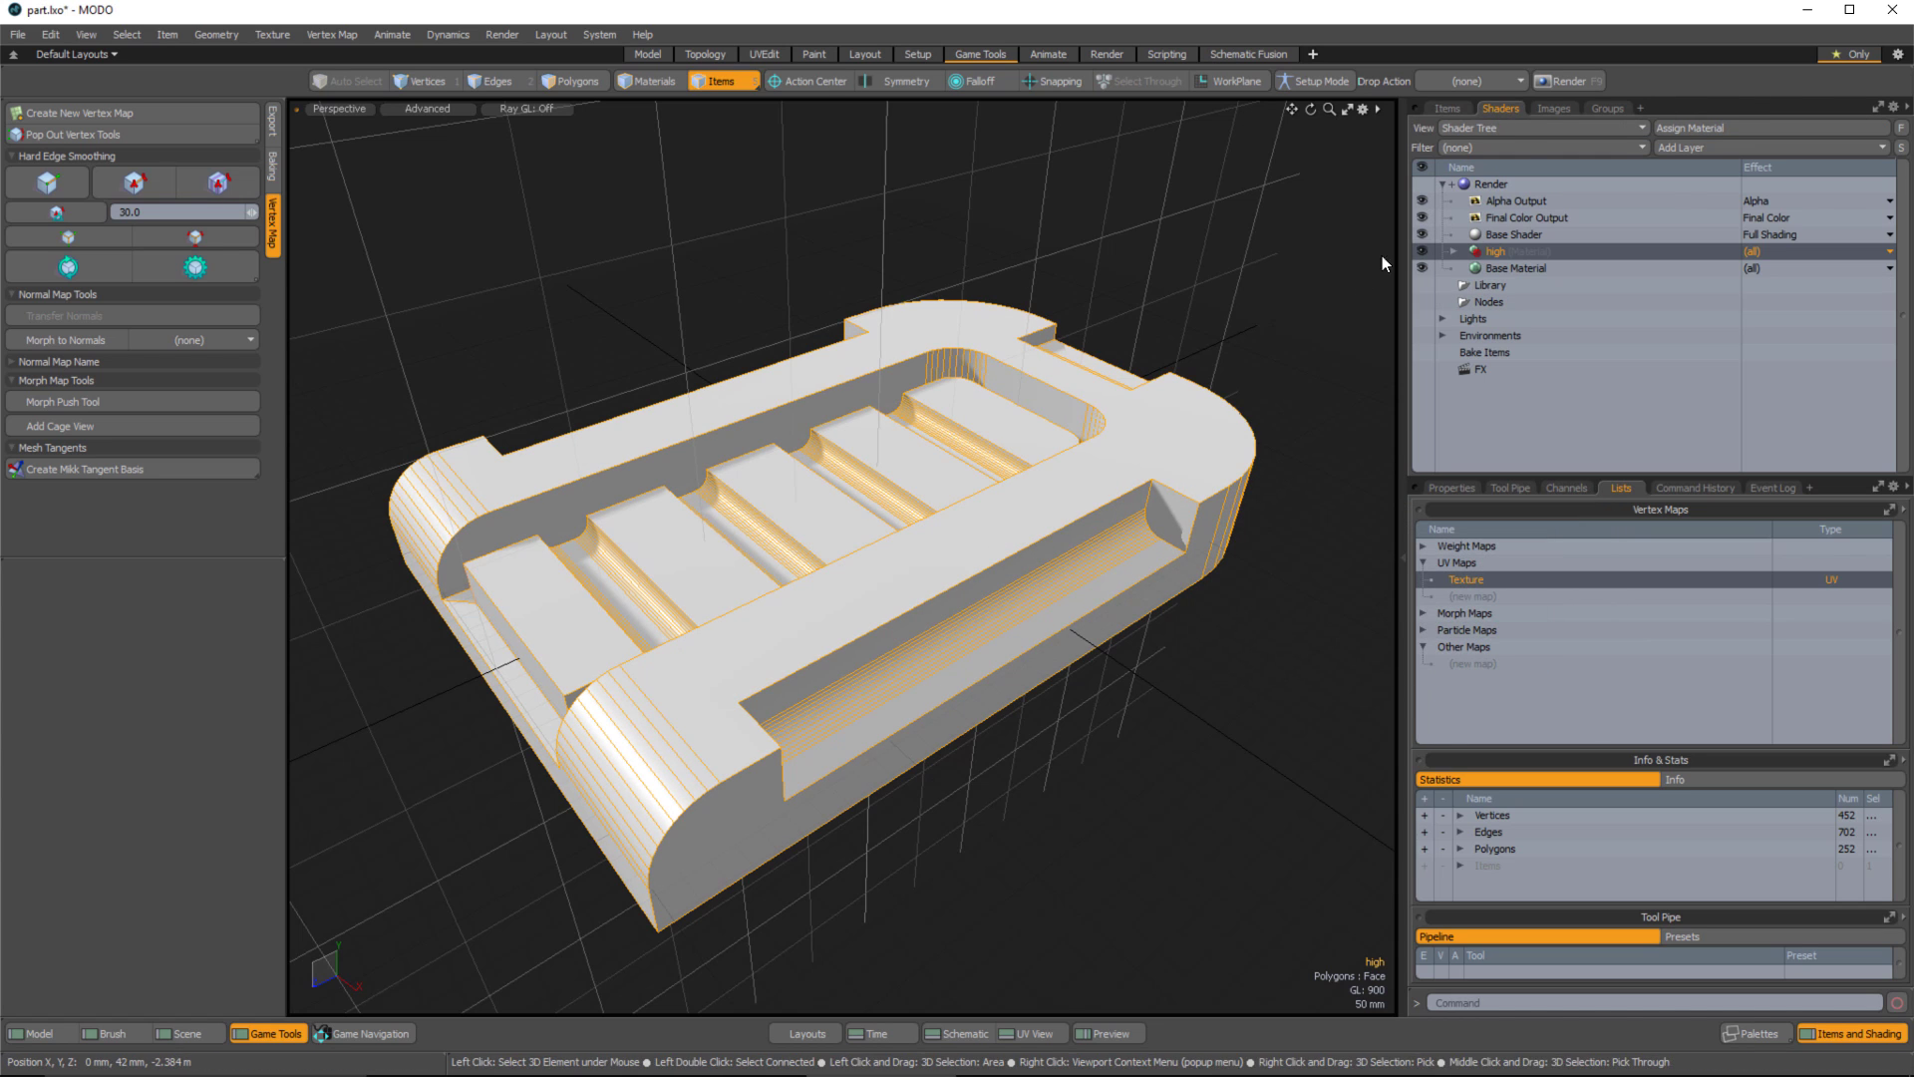
{"action": "left_click", "coordinate": [1451, 251]}
{"action": "left_click", "coordinate": [1521, 265]}
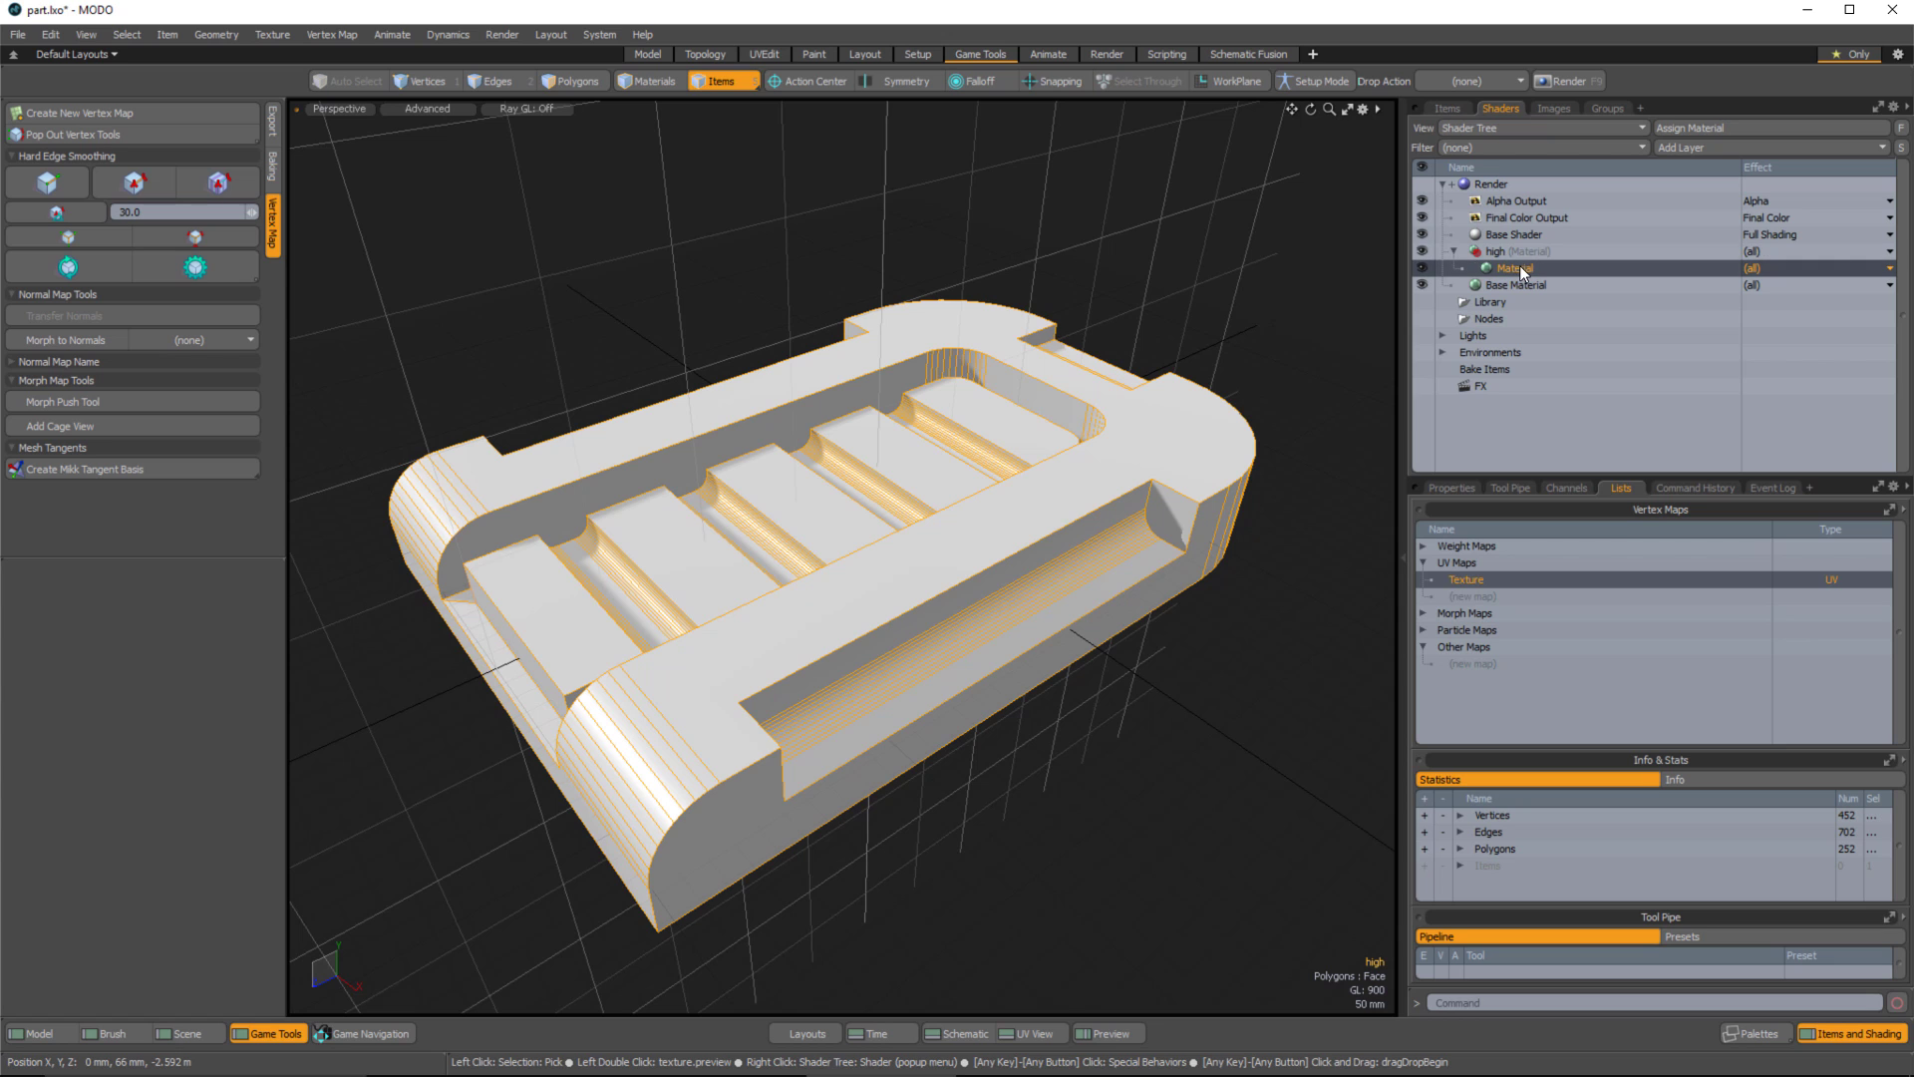
{"action": "left_click", "coordinate": [1101, 1030]}
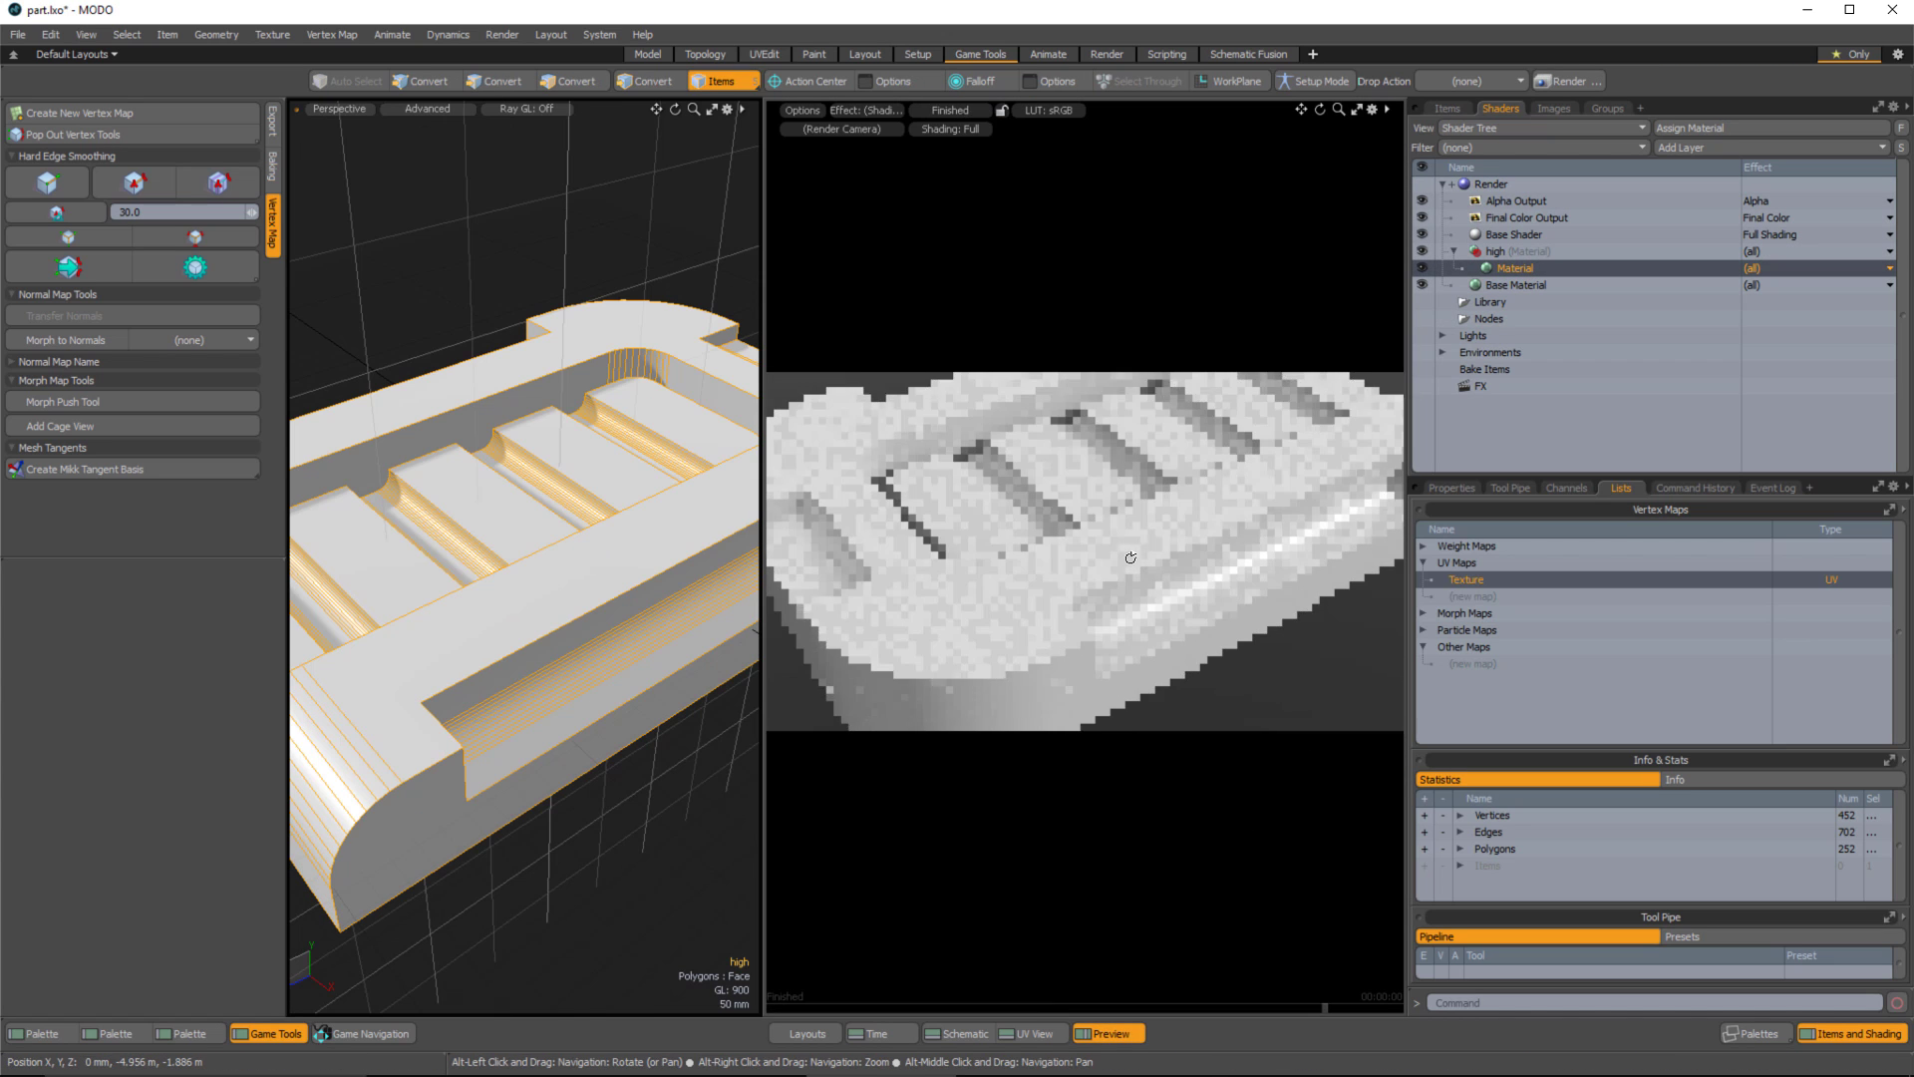
{"action": "left_click_drag", "start_coordinate": [1168, 491], "coordinate": [1150, 488], "text": "alt"}
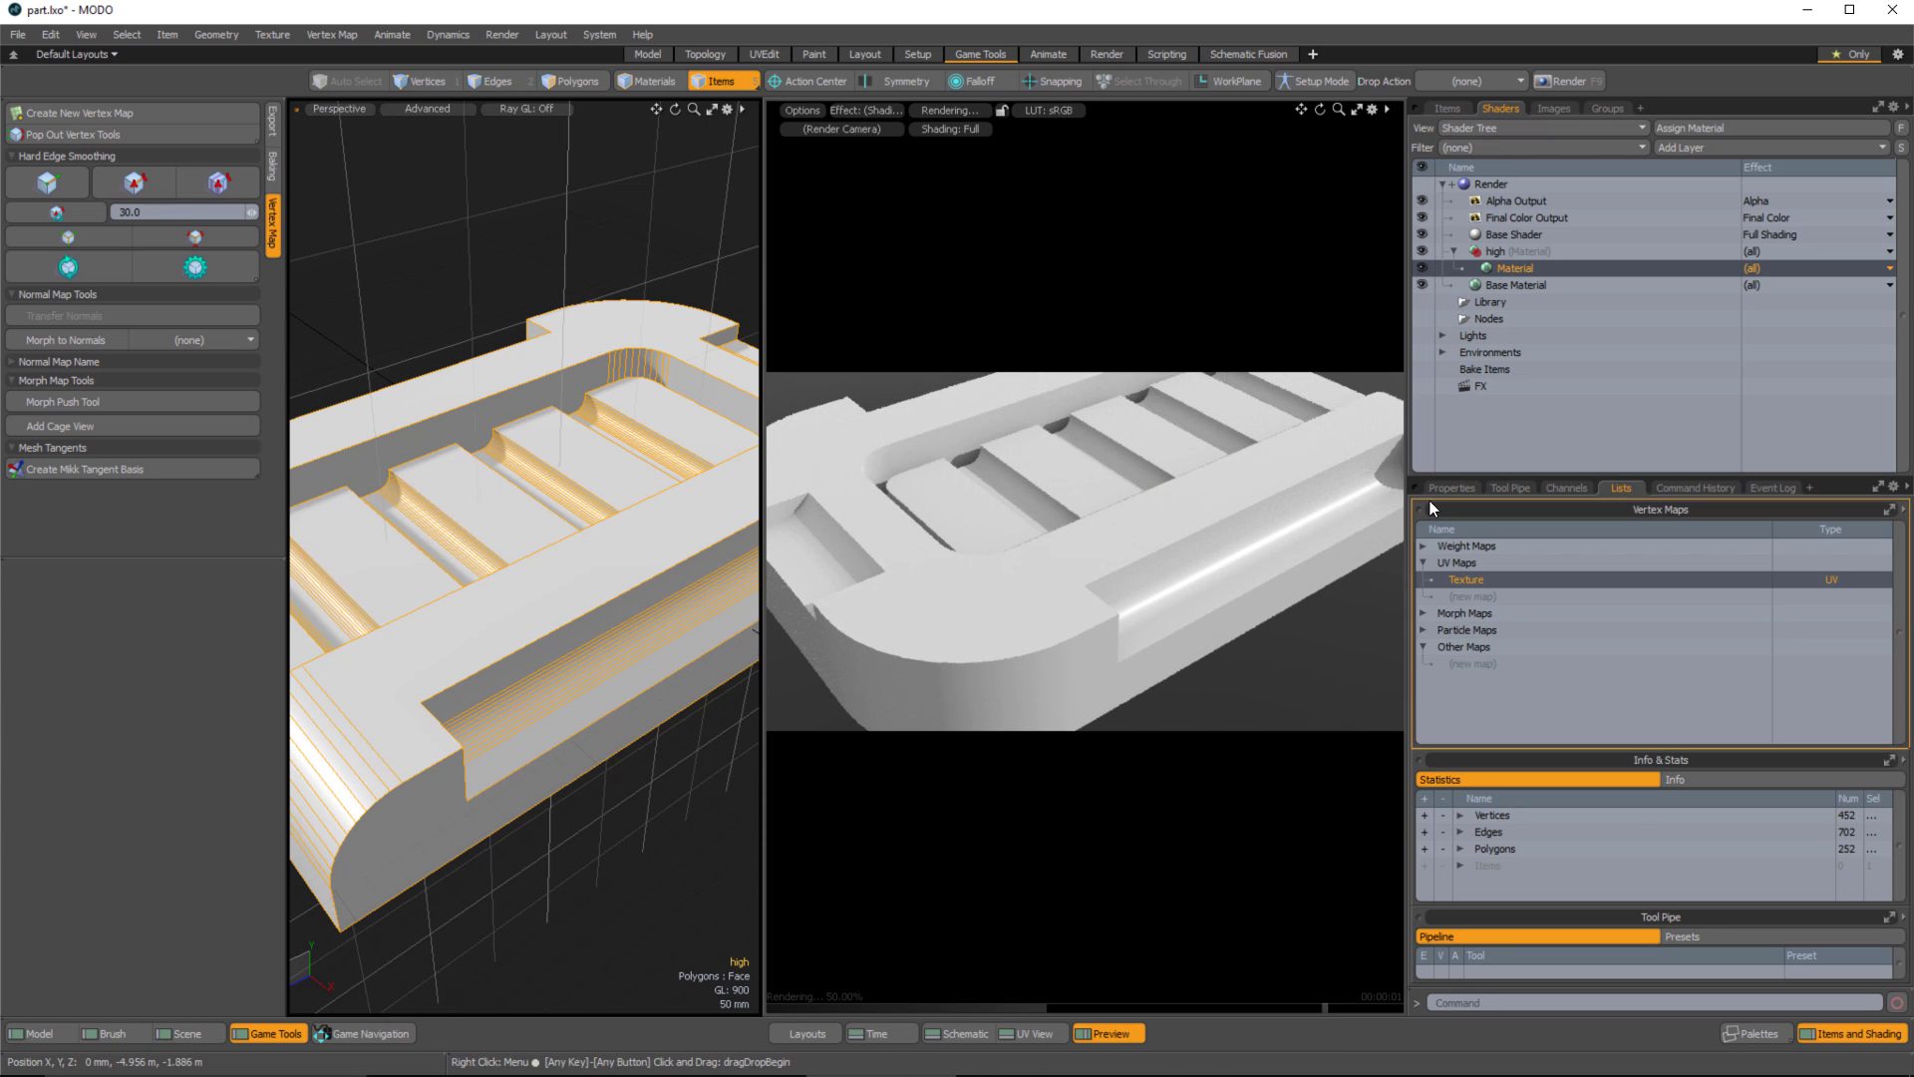
Set the high material's Rounded Edge Width to 15 mm in its material properties.
{"action": "left_click", "coordinate": [1451, 487]}
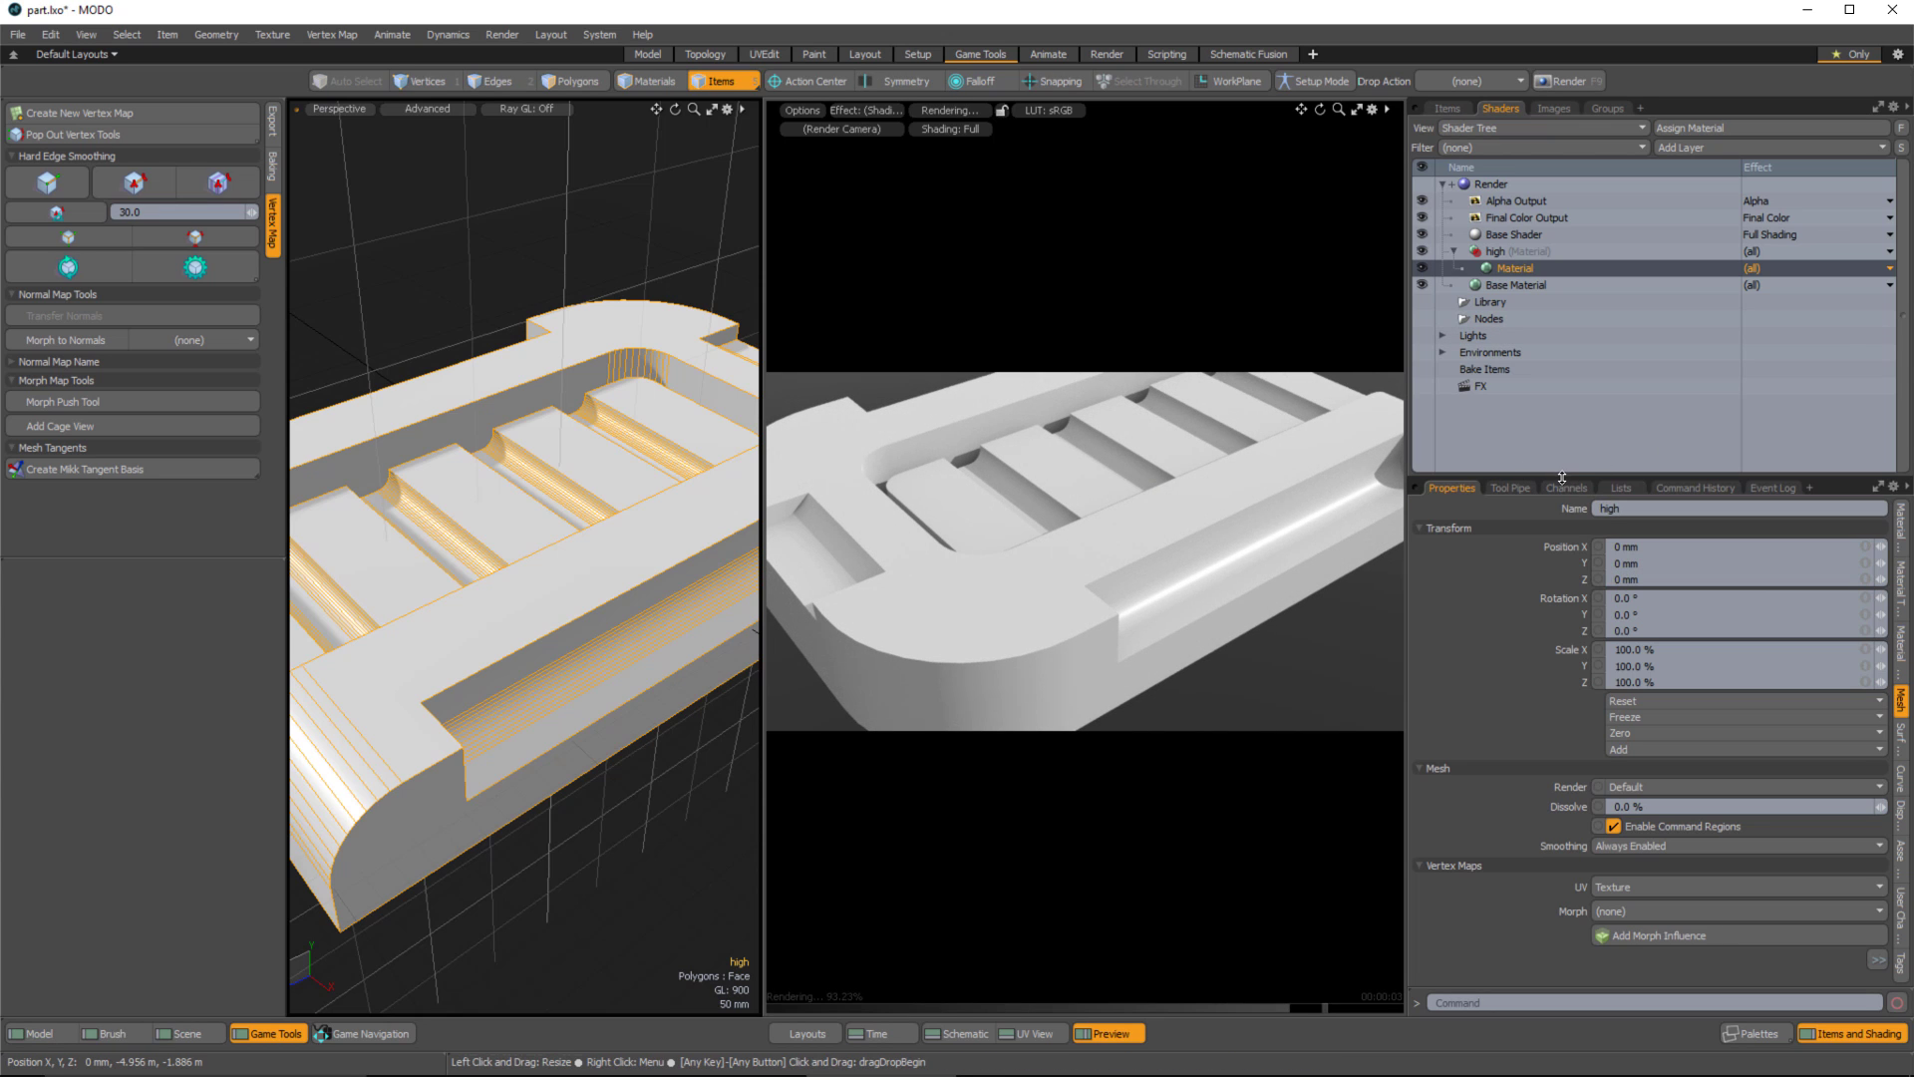
{"action": "left_click_drag", "start_coordinate": [1598, 477], "coordinate": [1599, 343]}
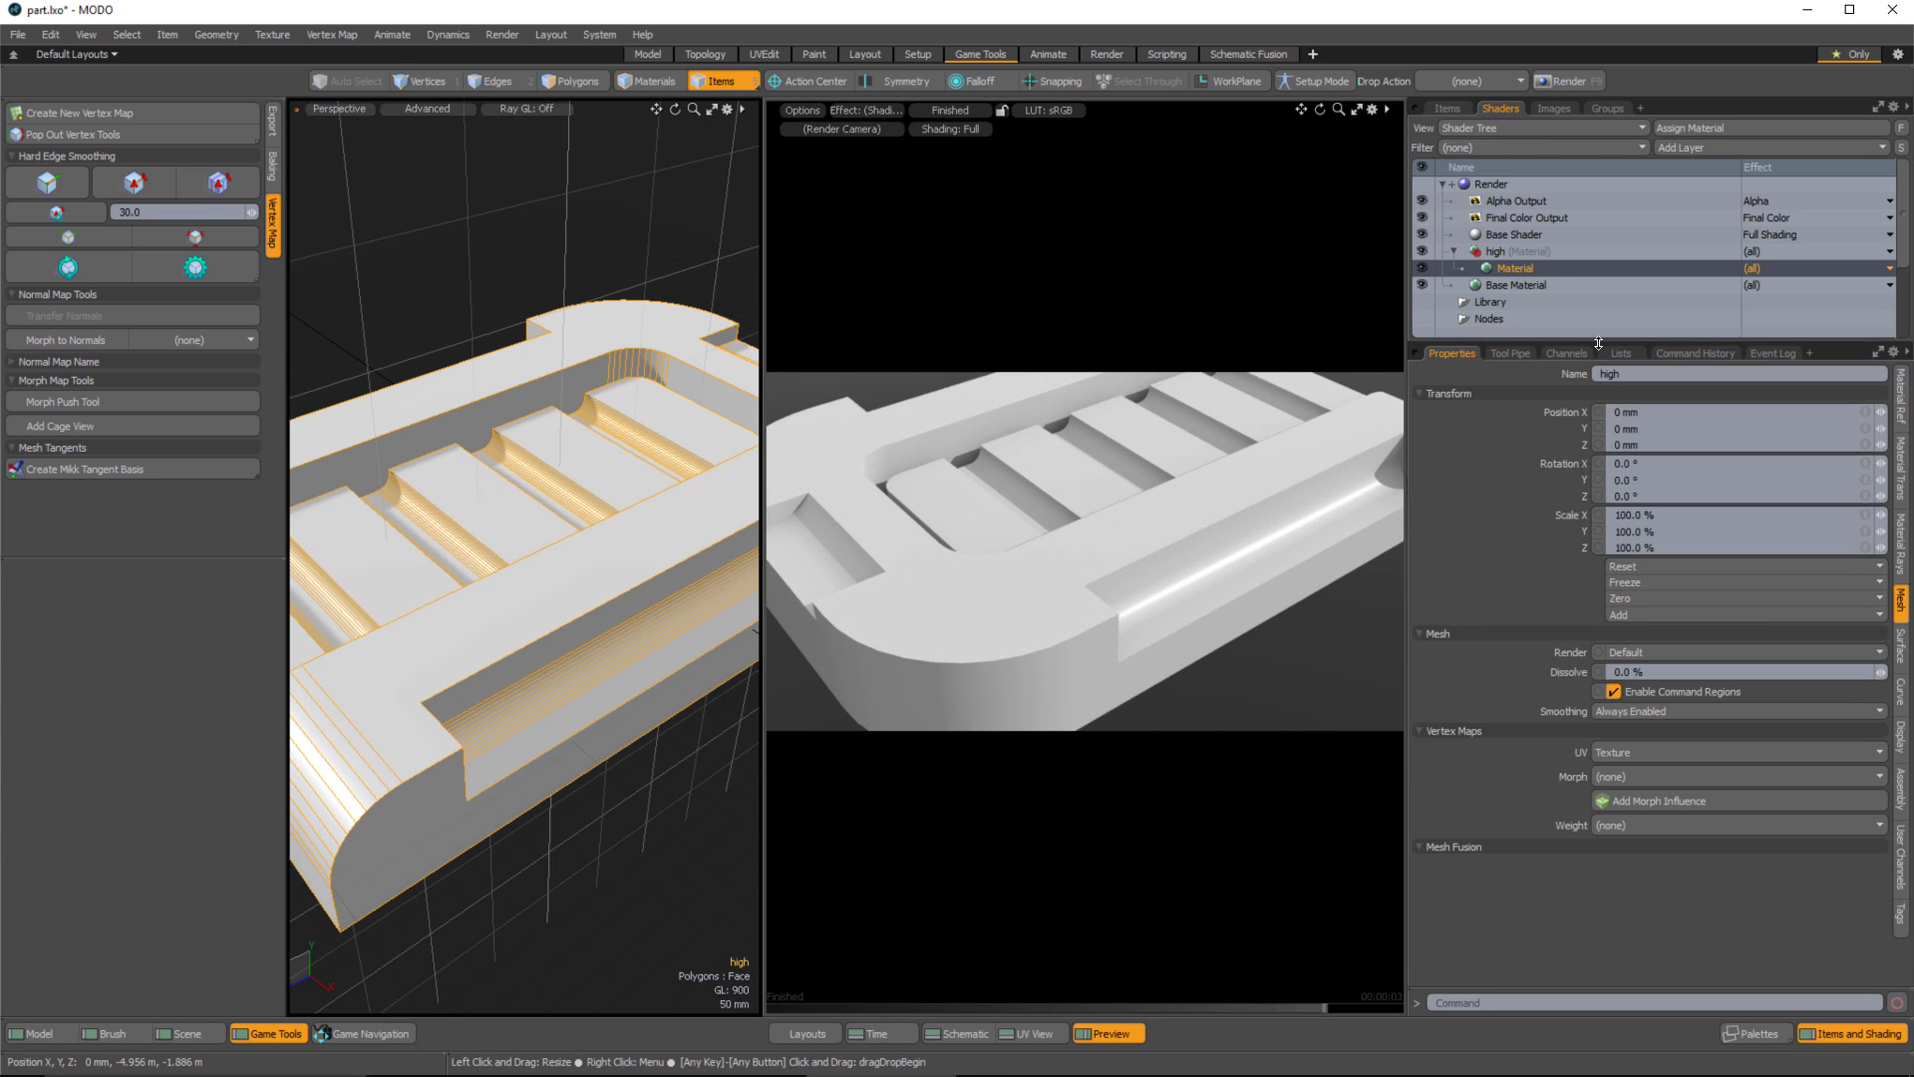
{"action": "left_click", "coordinate": [1901, 395]}
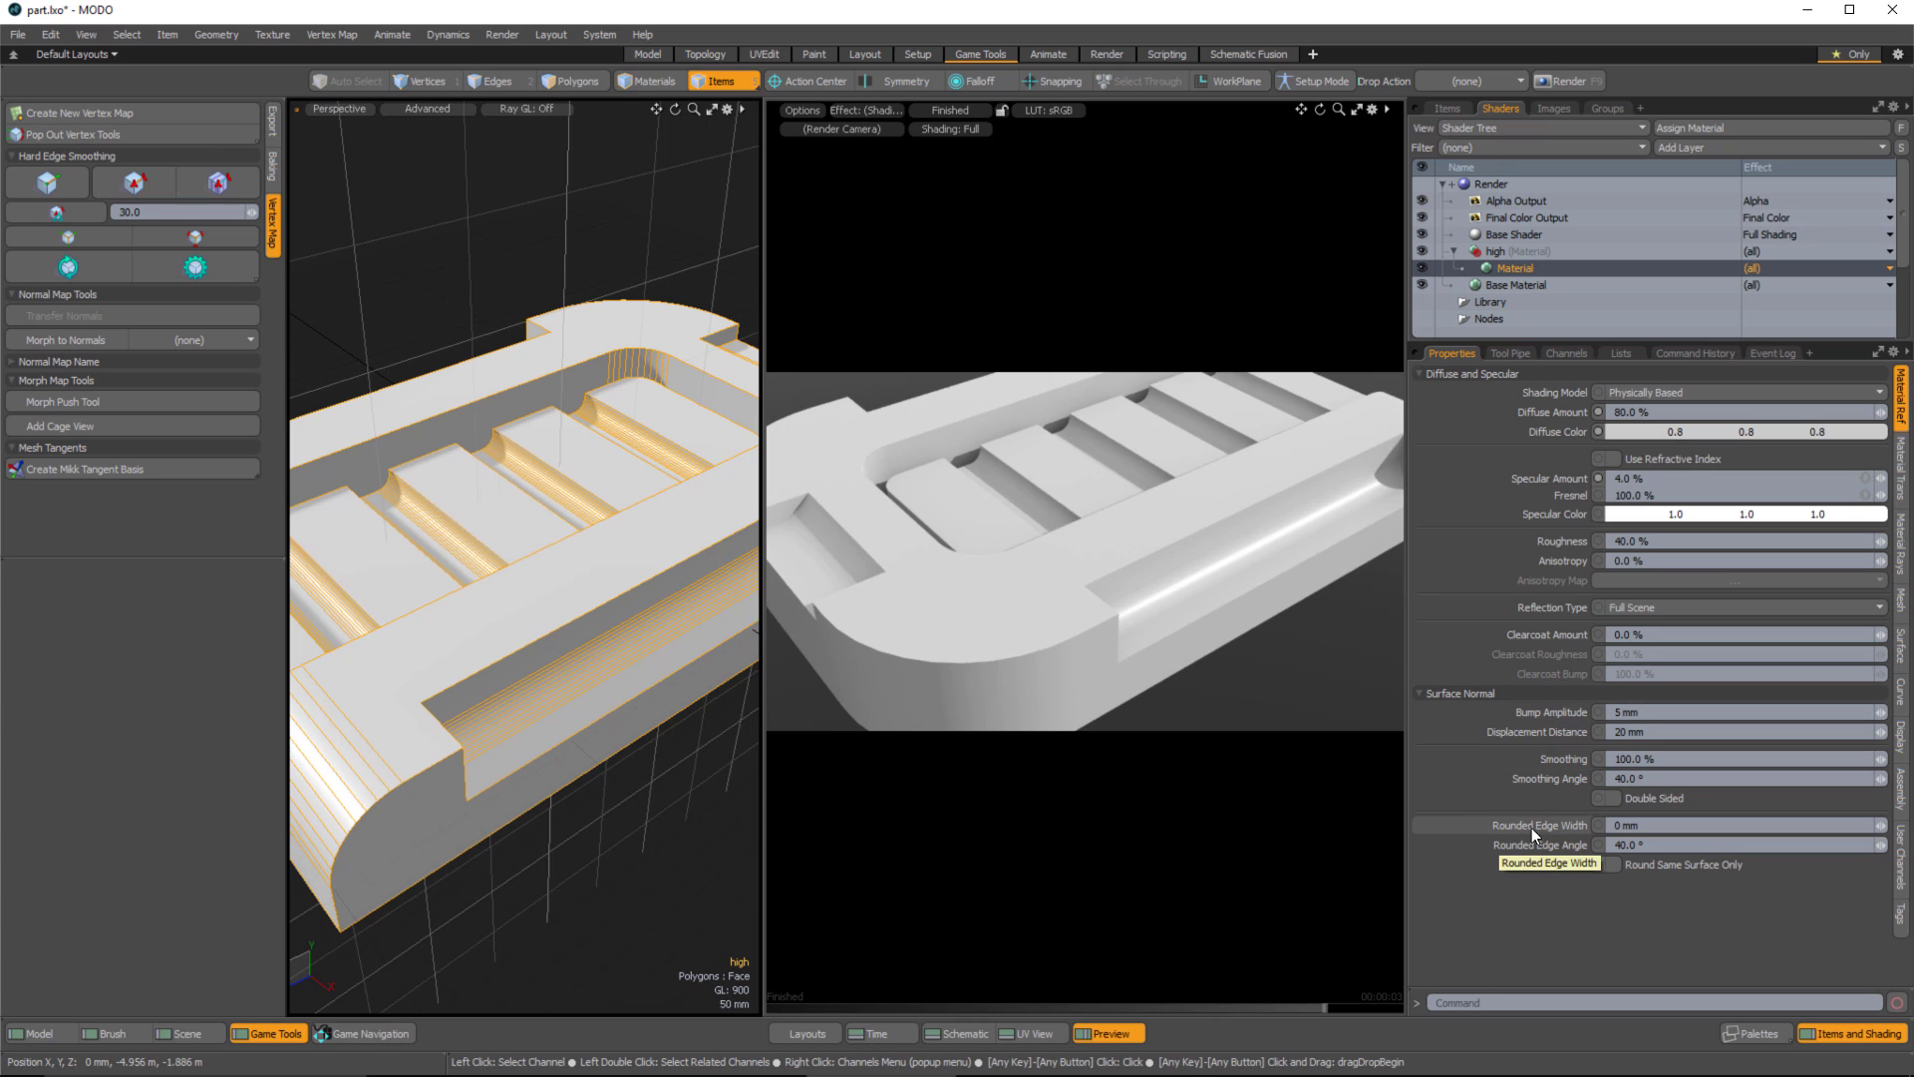
{"action": "left_click", "coordinate": [1633, 825]}
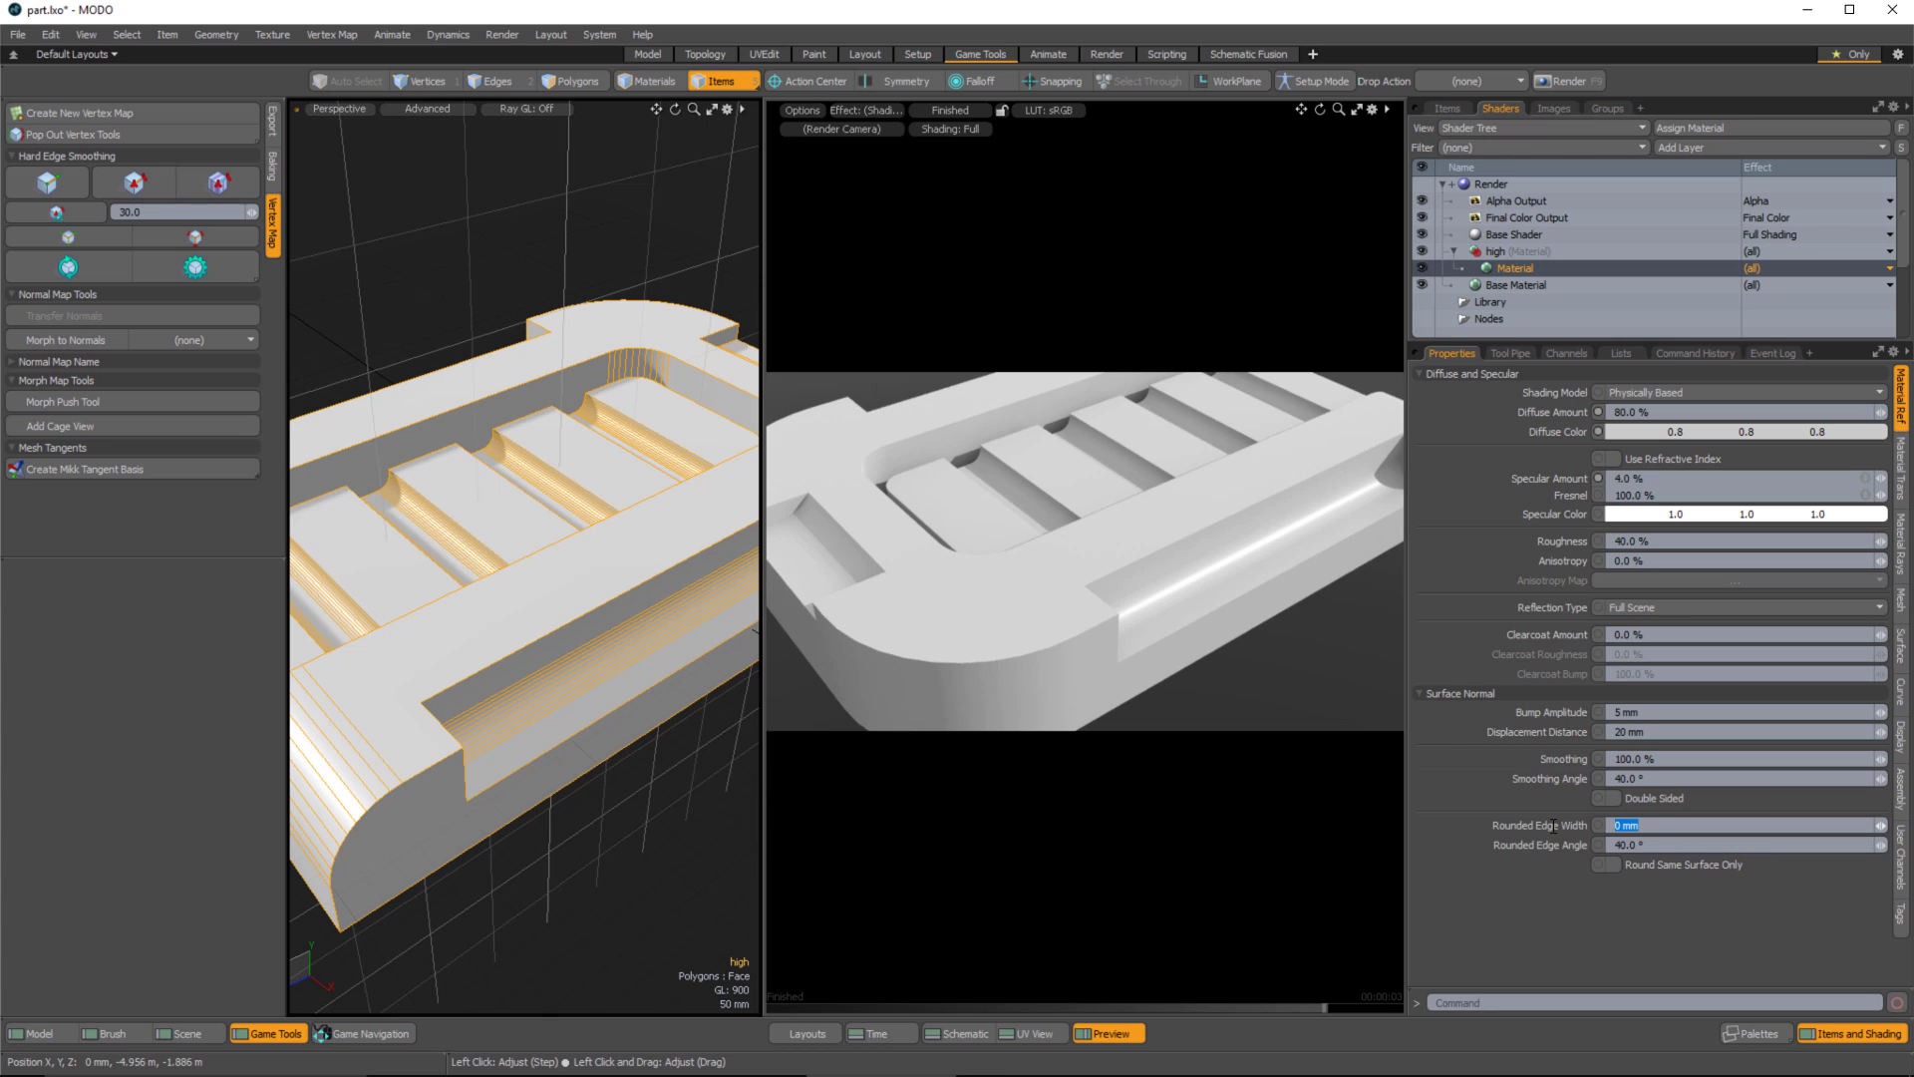
{"action": "type", "text": "15mm"}
{"action": "key", "text": "Return"}
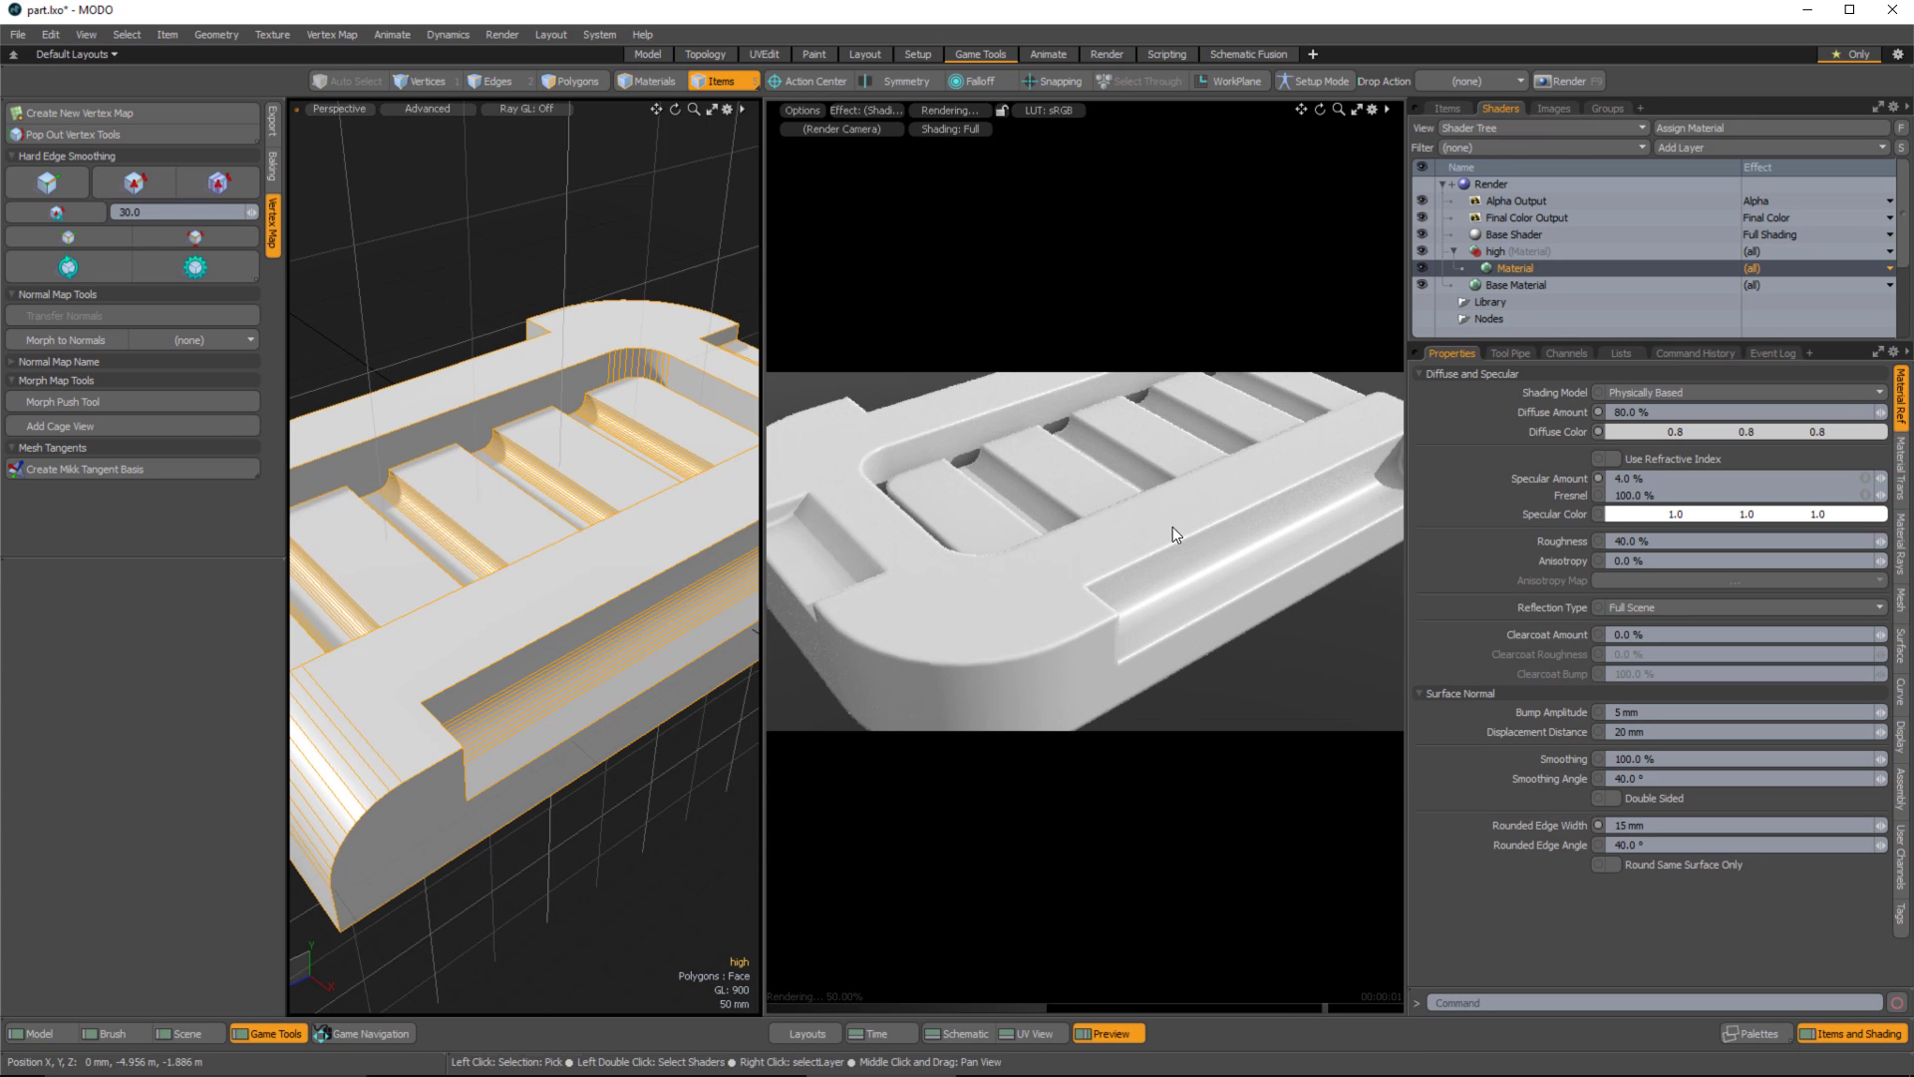
Examine the rounded edge shading on the high mesh from several angles and distances in the render preview.
{"action": "right_click_drag", "start_coordinate": [1142, 529], "coordinate": [1196, 588], "text": "alt"}
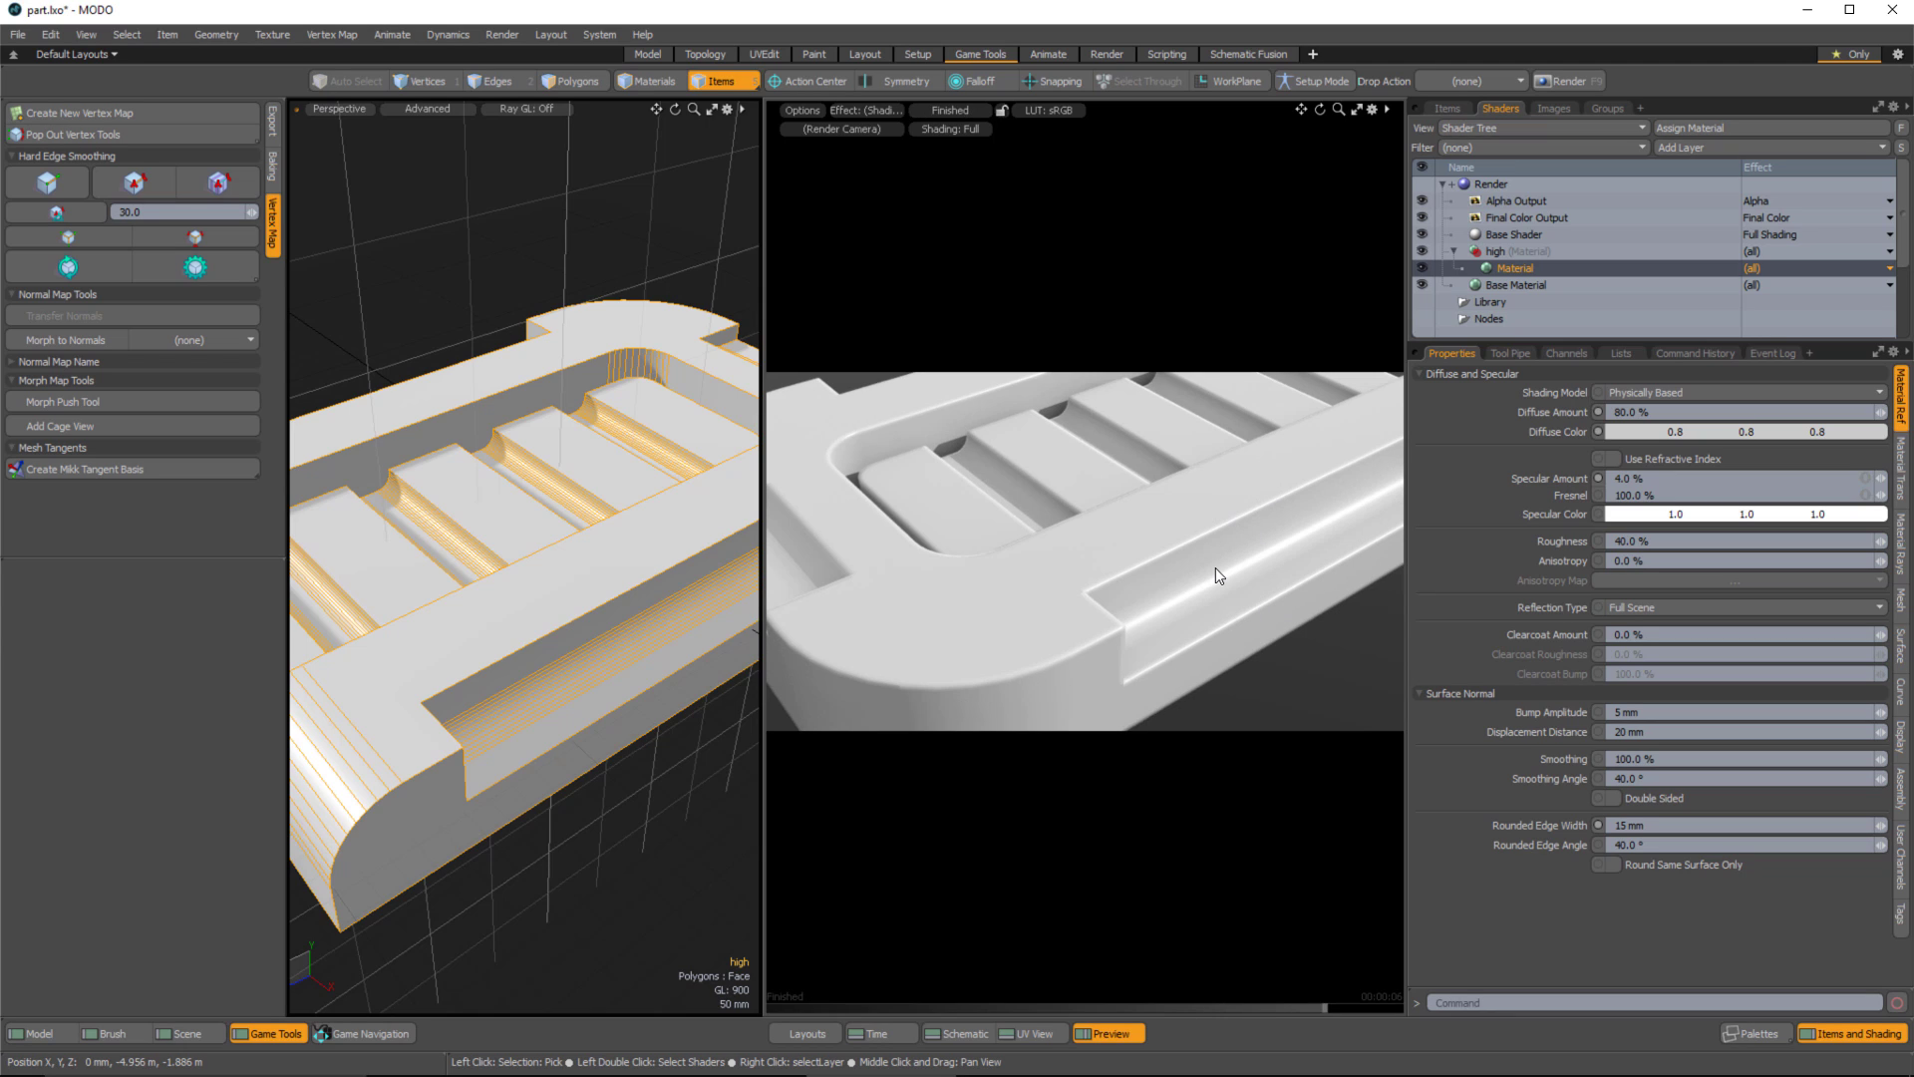
{"action": "left_click_drag", "start_coordinate": [1179, 550], "coordinate": [1089, 508], "text": "alt"}
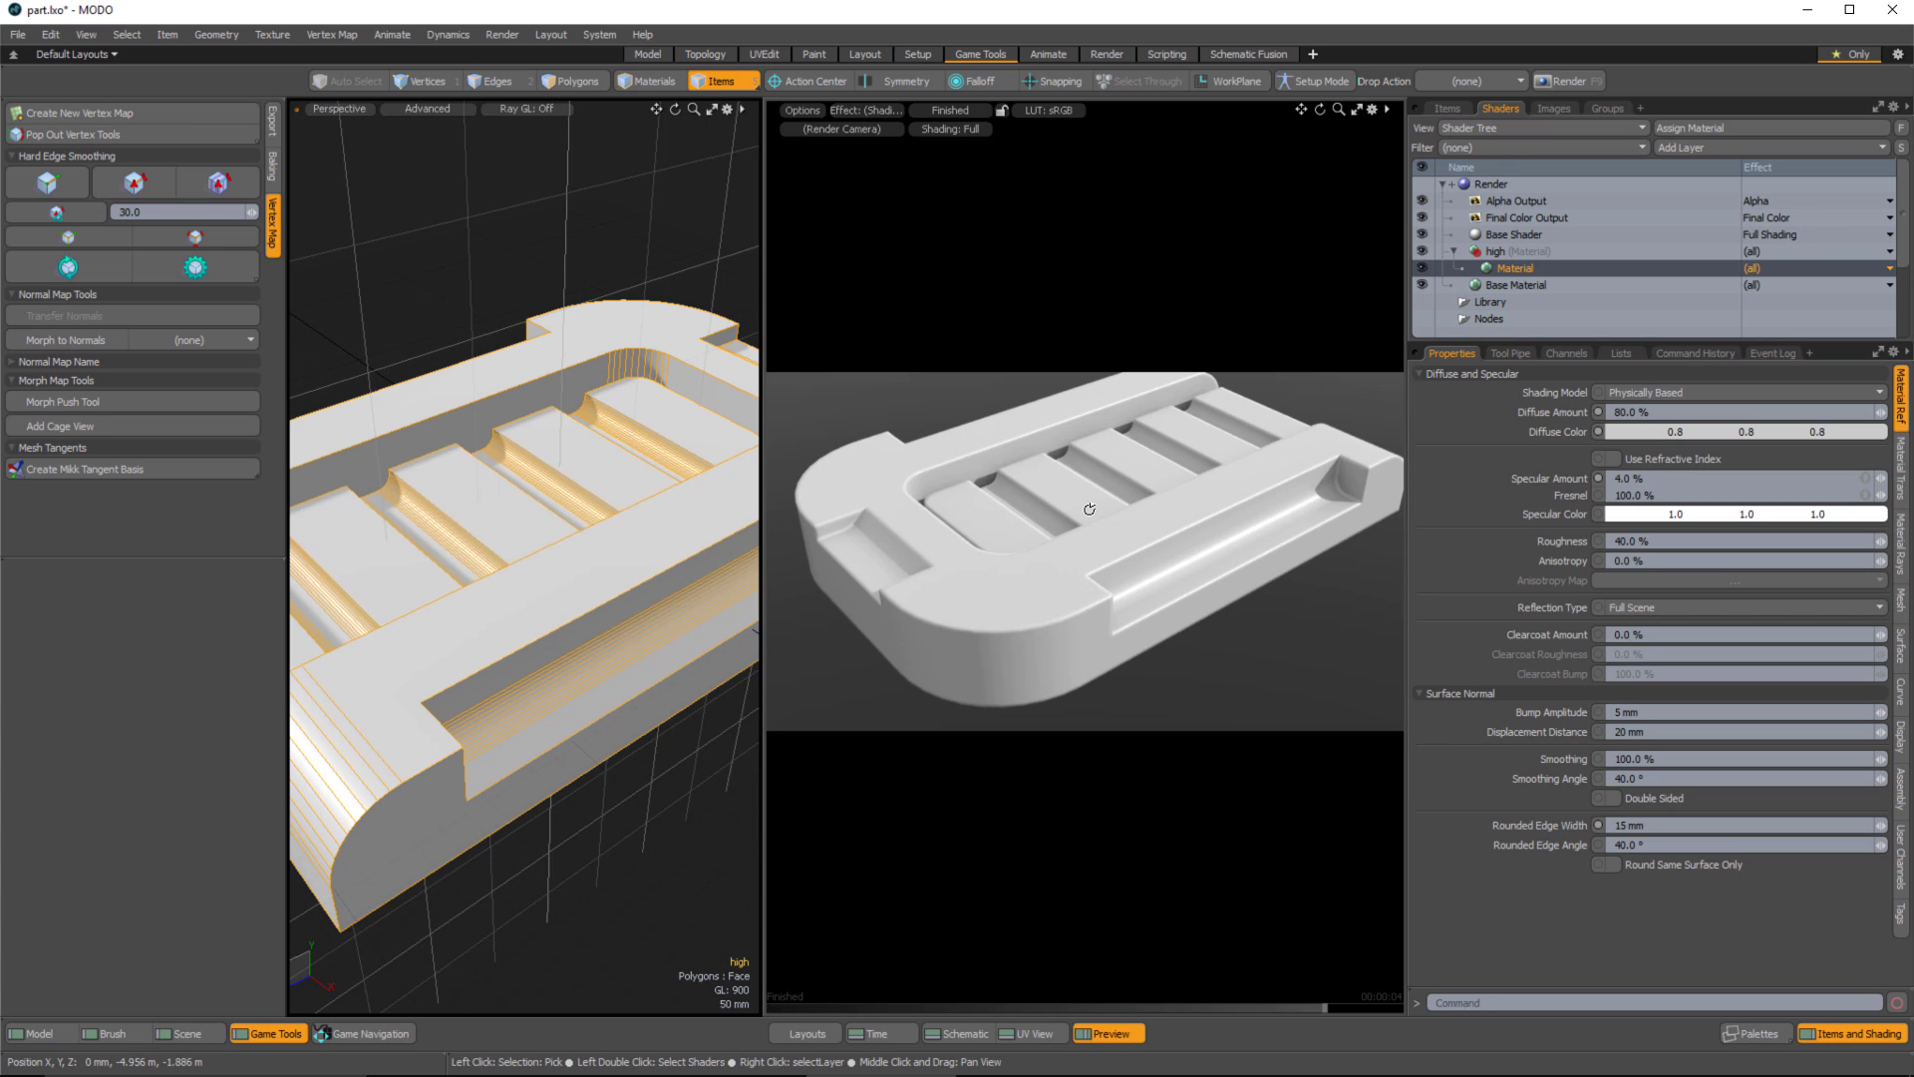
{"action": "scroll", "coordinate": [658, 628], "scroll_direction": "down", "scroll_amount": 5}
{"action": "left_click_drag", "start_coordinate": [658, 629], "coordinate": [604, 666], "text": "alt"}
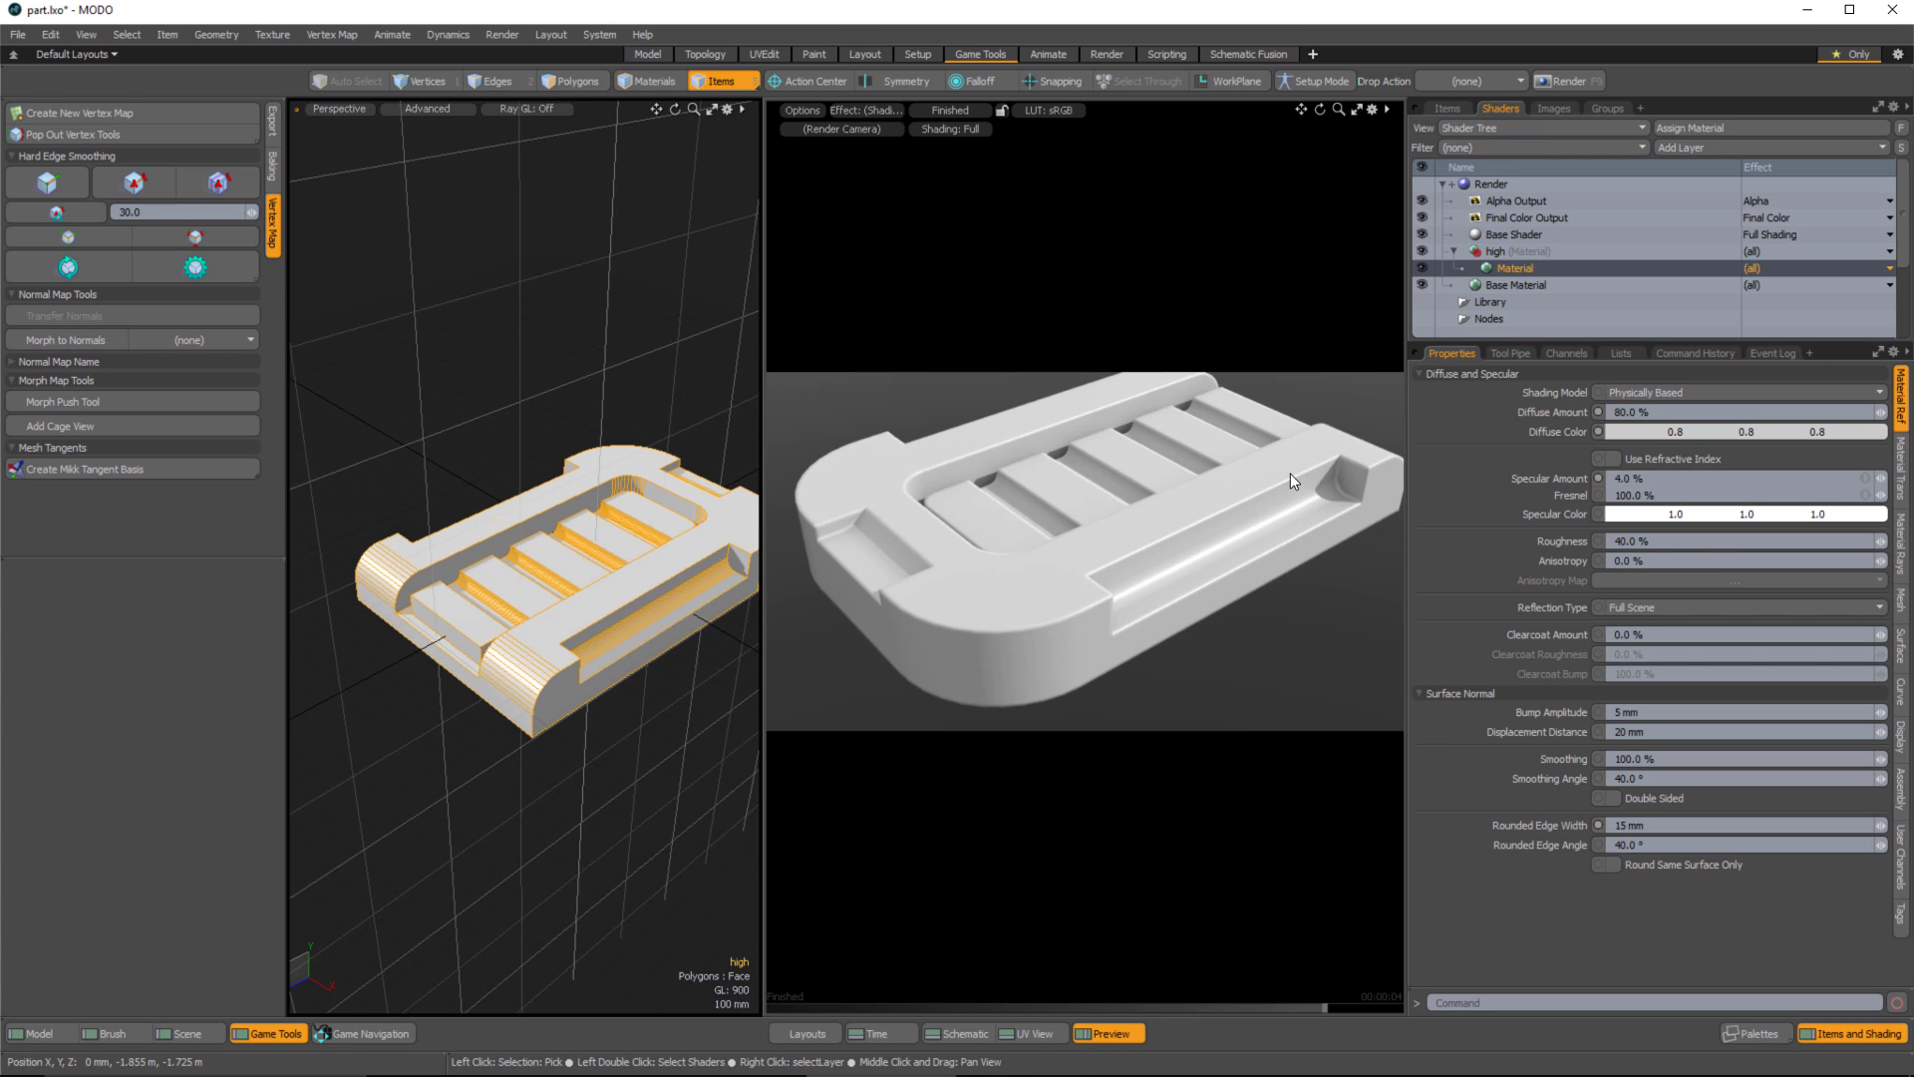
{"action": "right_click_drag", "start_coordinate": [518, 559], "coordinate": [566, 639], "text": "alt"}
{"action": "mouse_move", "coordinate": [565, 639]}
{"action": "left_mouse_down", "text": "alt"}
{"action": "mouse_move", "coordinate": [632, 570]}
{"action": "mouse_move", "coordinate": [601, 631]}
{"action": "mouse_move", "coordinate": [558, 621]}
{"action": "left_mouse_up", "text": "alt"}
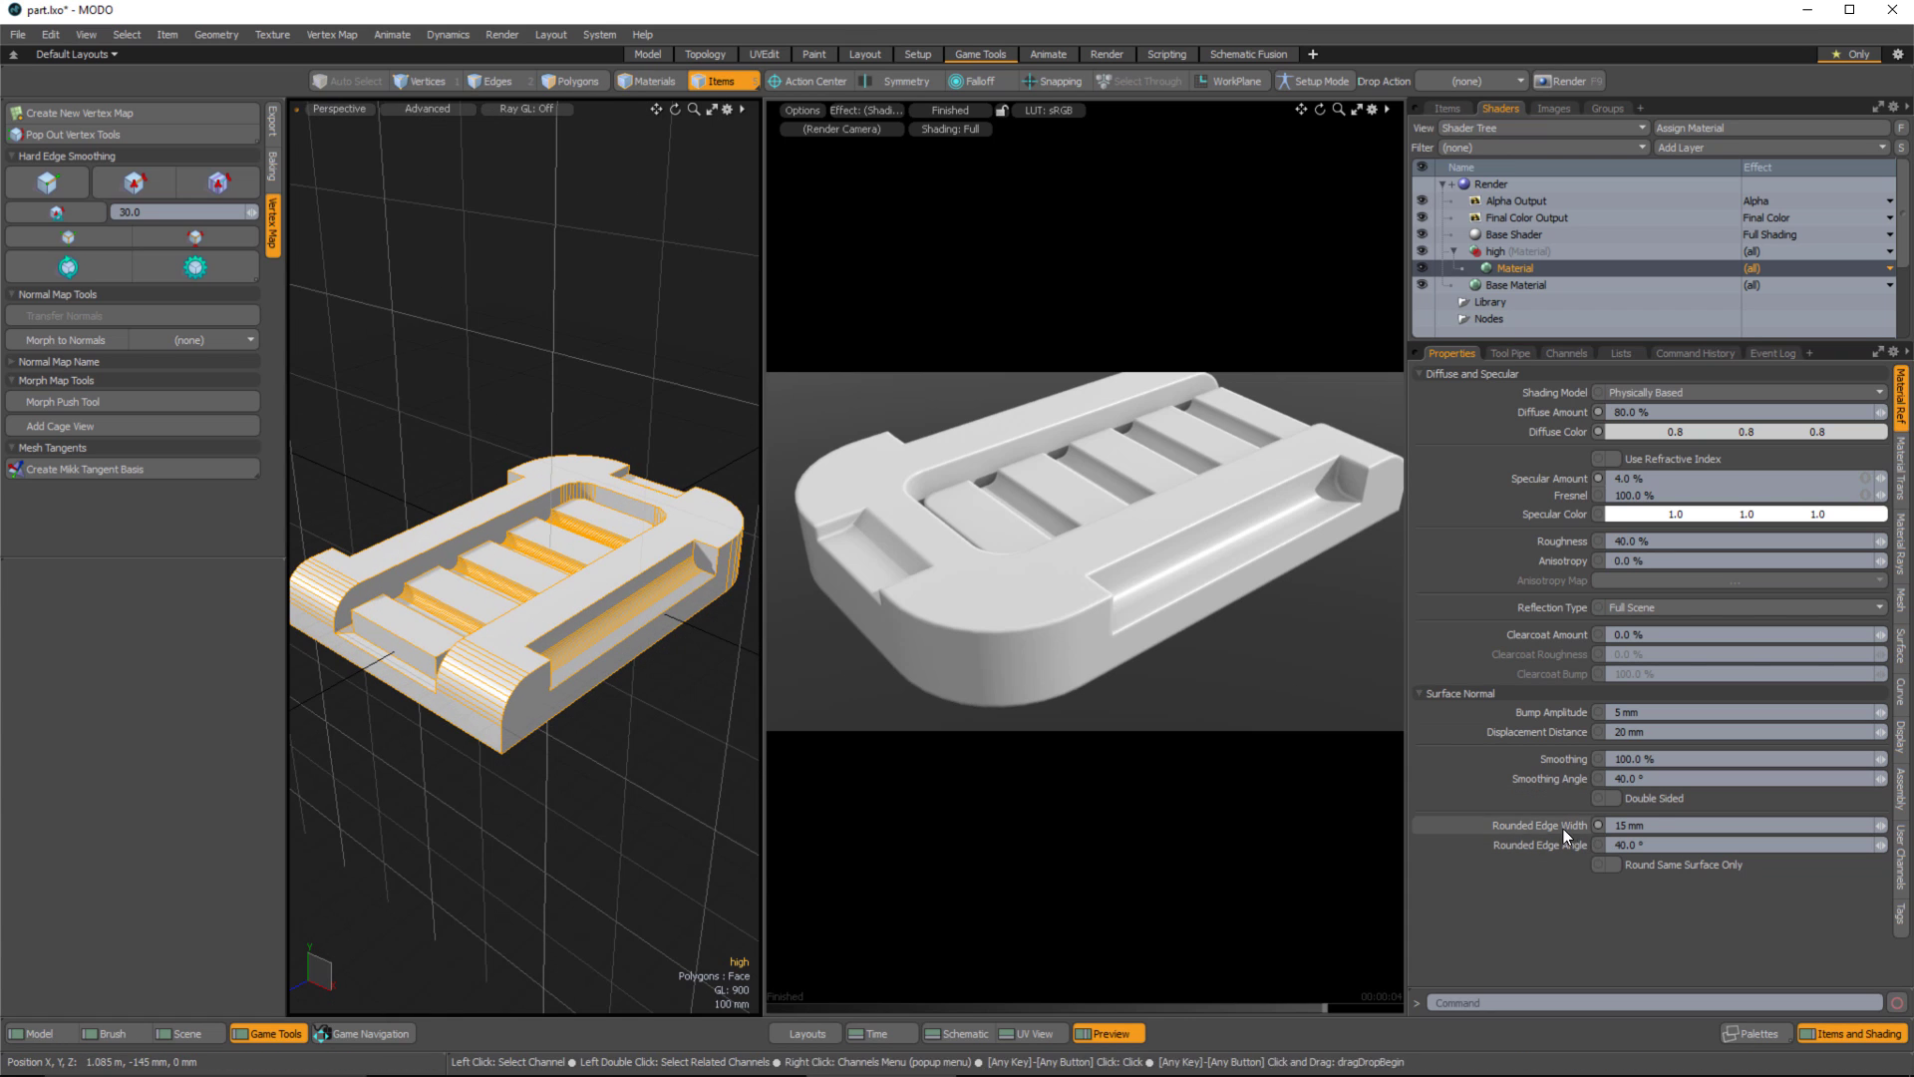
{"action": "left_click_drag", "start_coordinate": [1156, 543], "coordinate": [1177, 544], "text": "alt"}
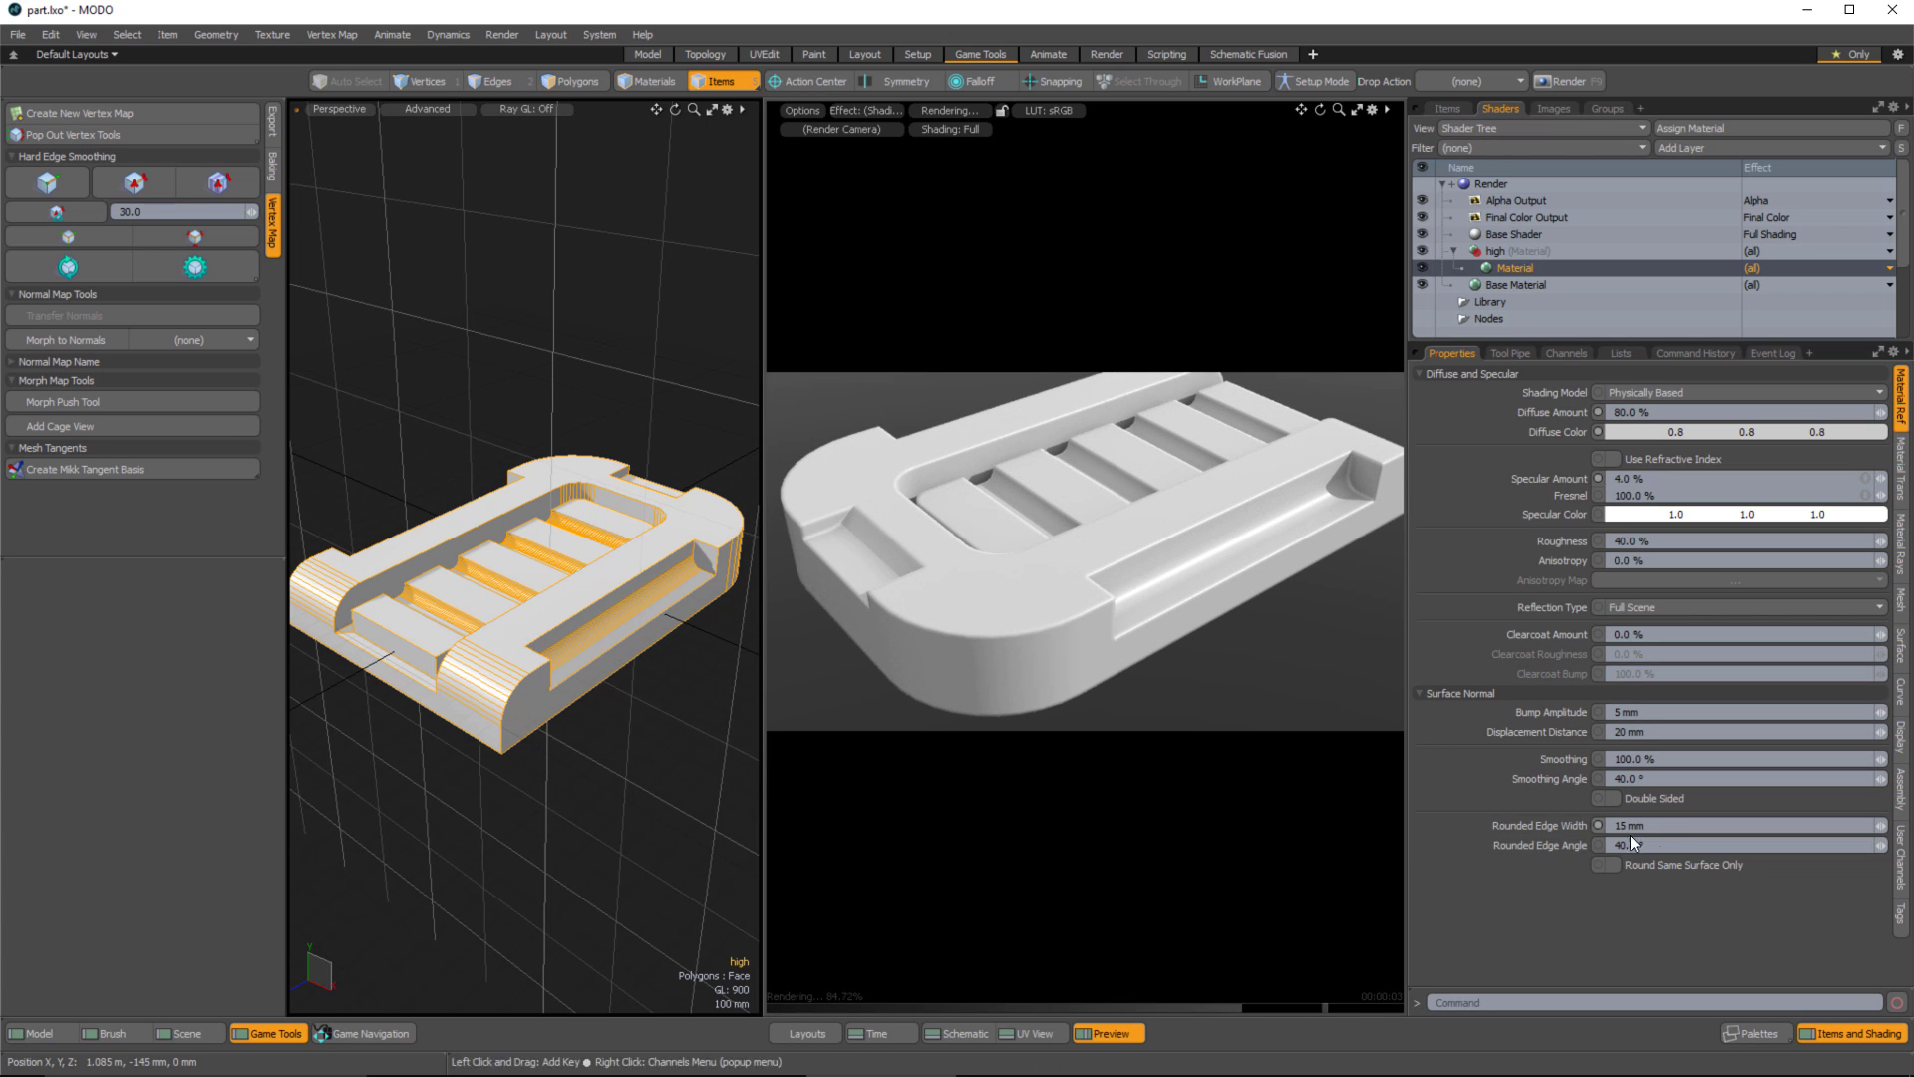
{"action": "left_click_drag", "start_coordinate": [1166, 547], "coordinate": [1171, 569], "text": "alt"}
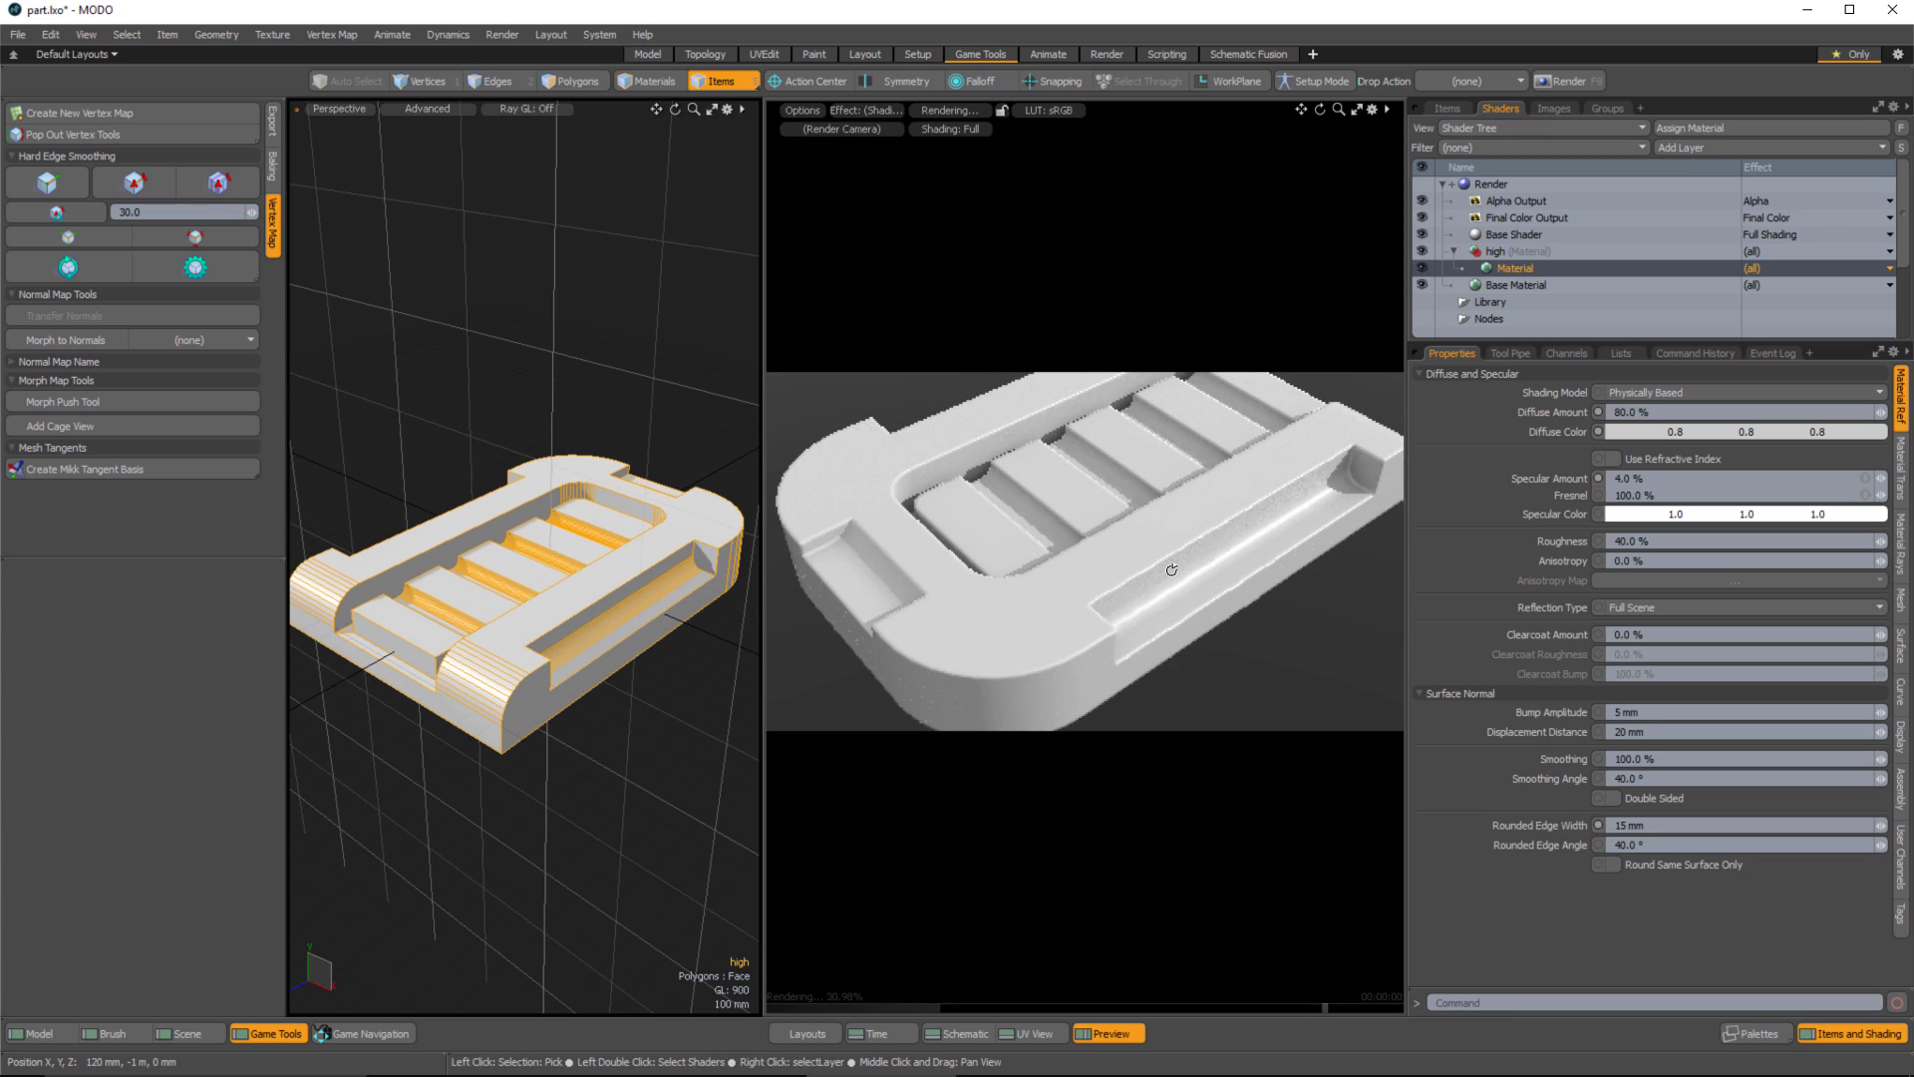
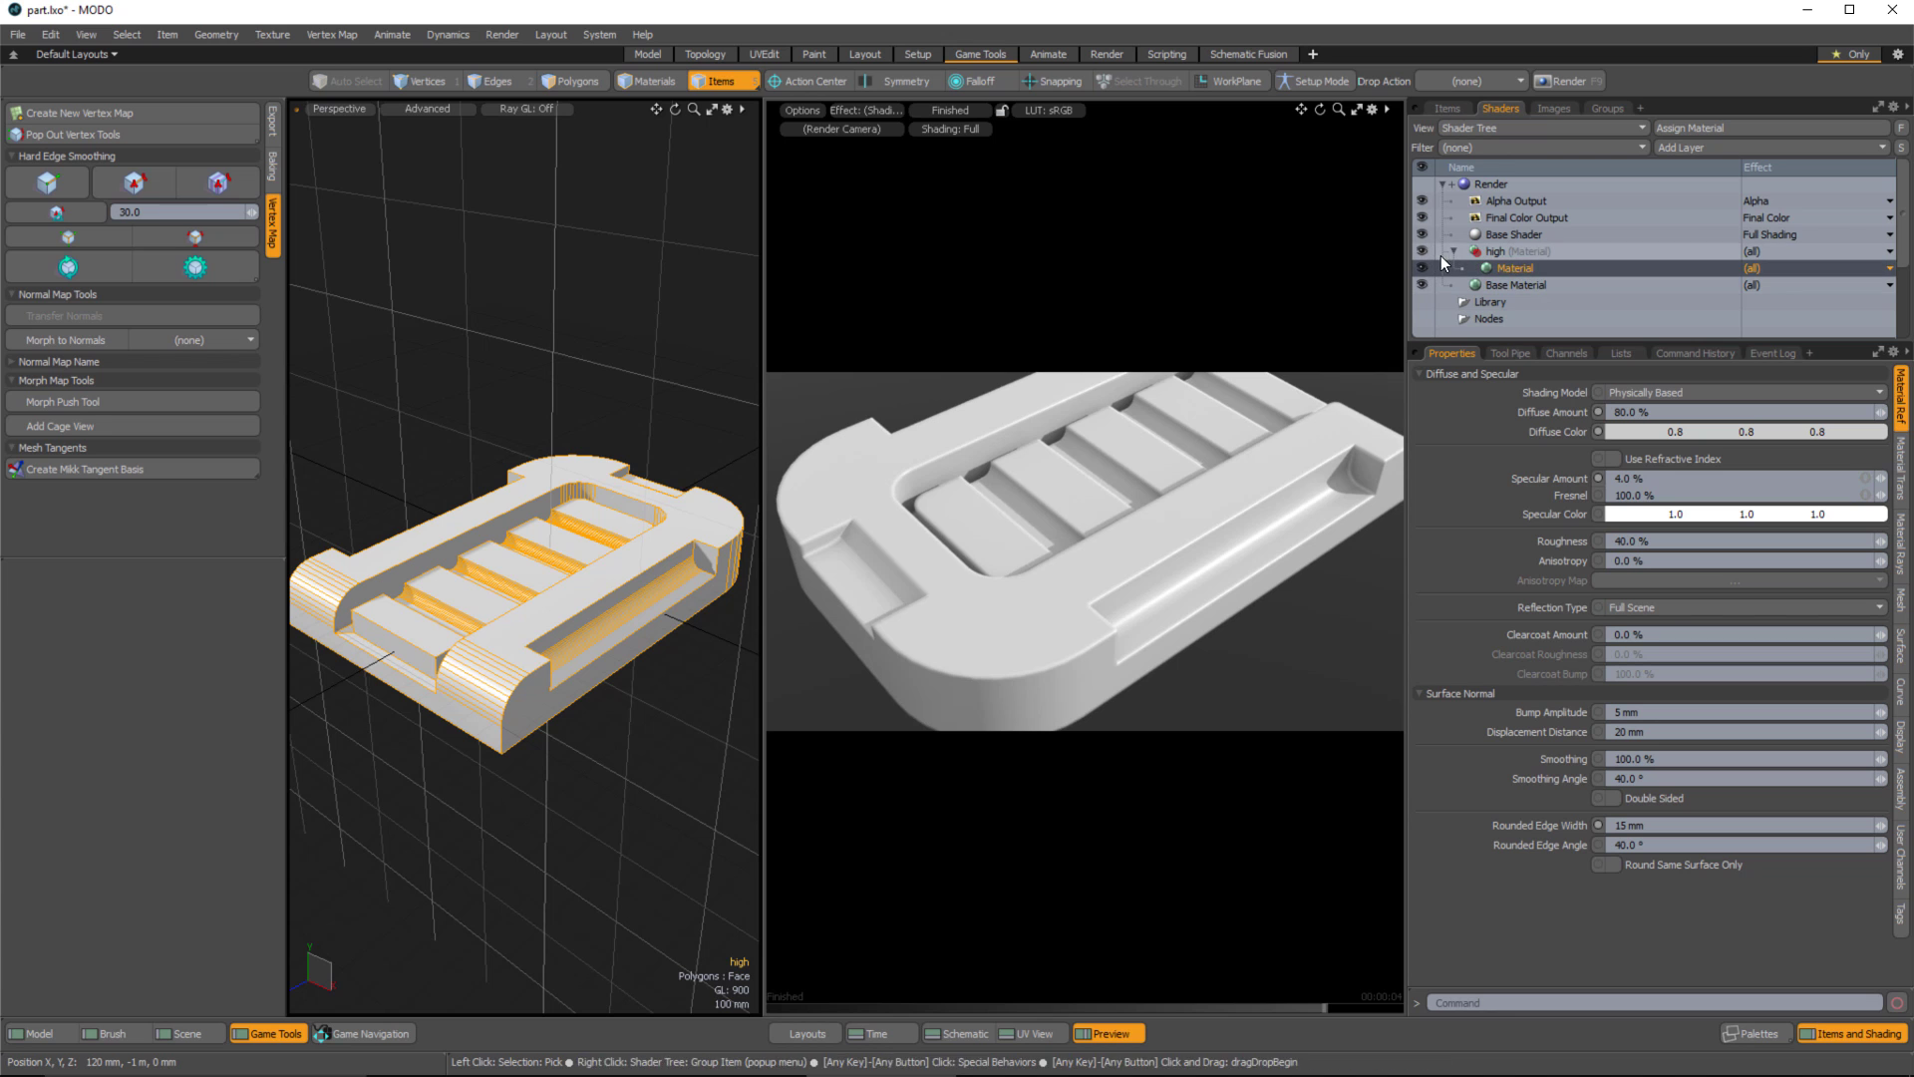
Collapse the high material group in the shader tree and close the render preview.
{"action": "left_click", "coordinate": [1453, 251]}
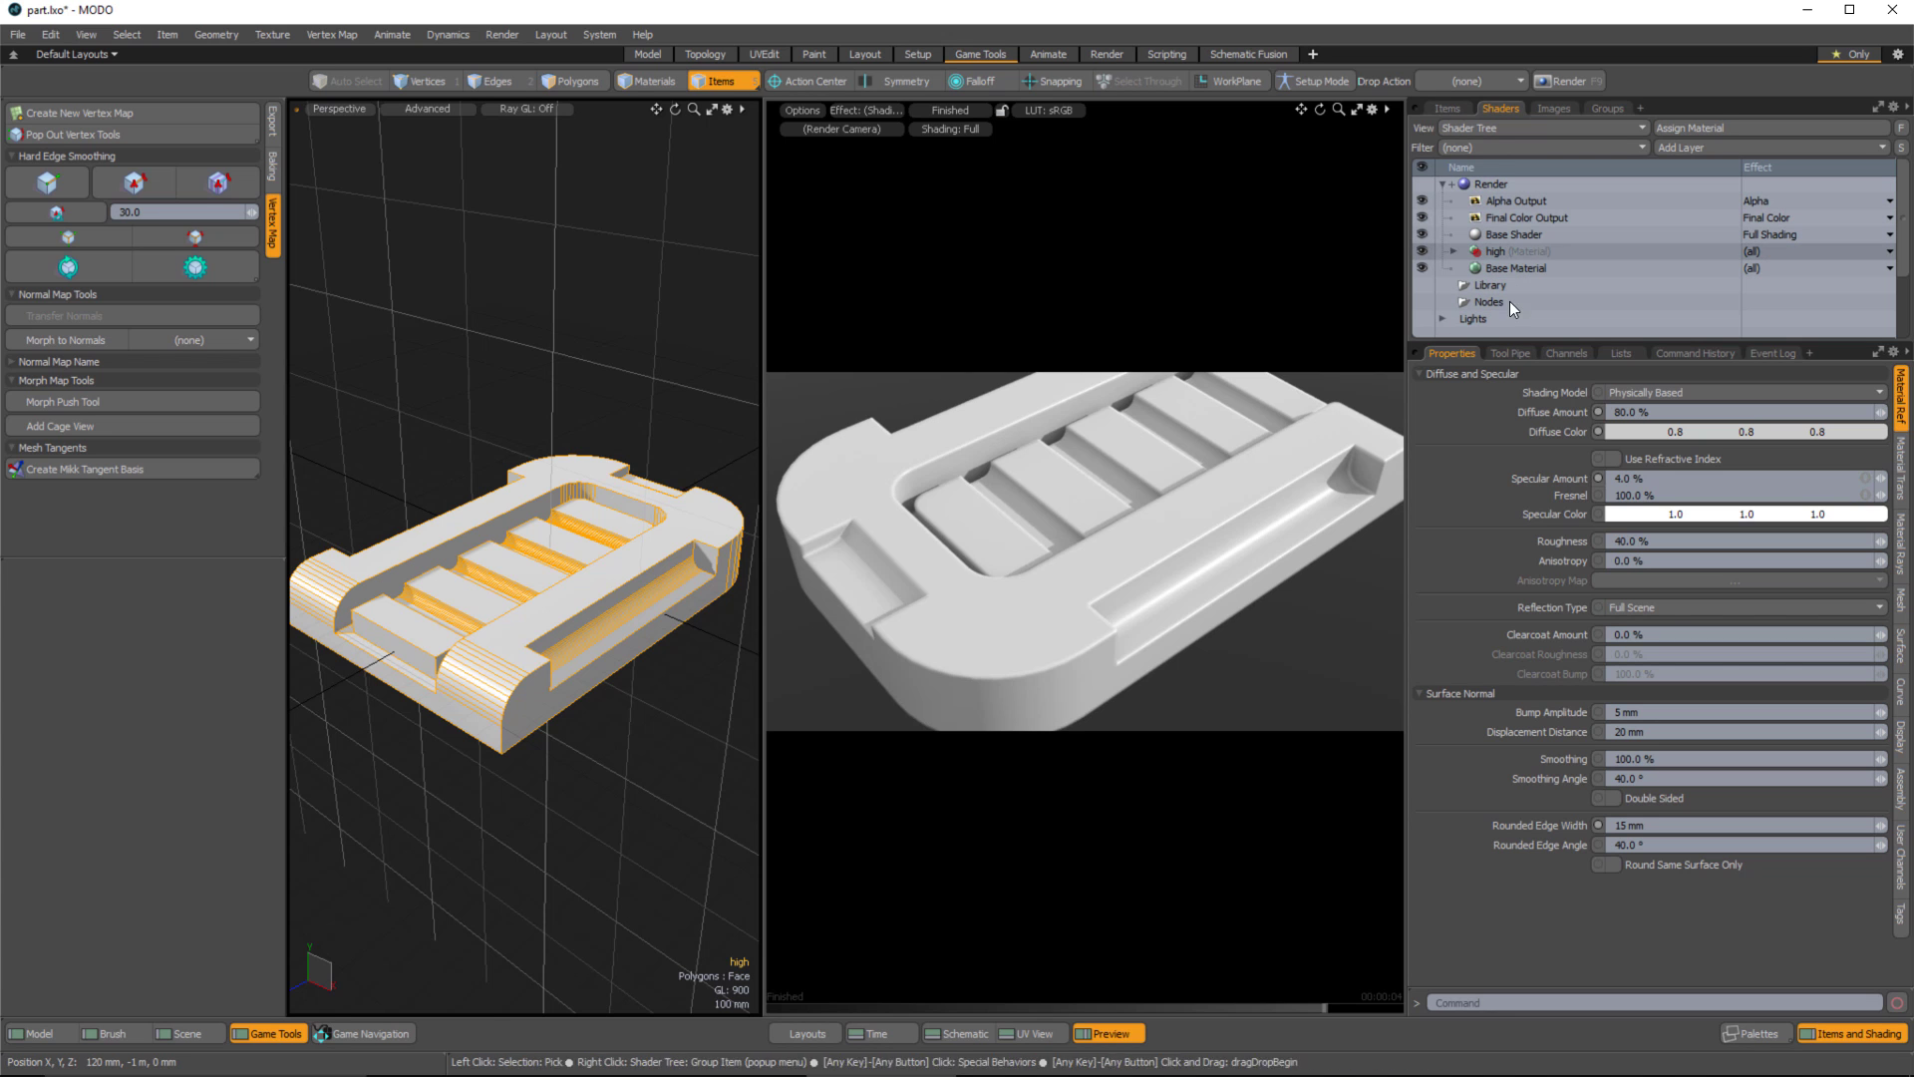
{"action": "left_click", "coordinate": [1106, 1033]}
{"action": "left_click_drag", "start_coordinate": [1107, 777], "coordinate": [1052, 723], "text": "alt"}
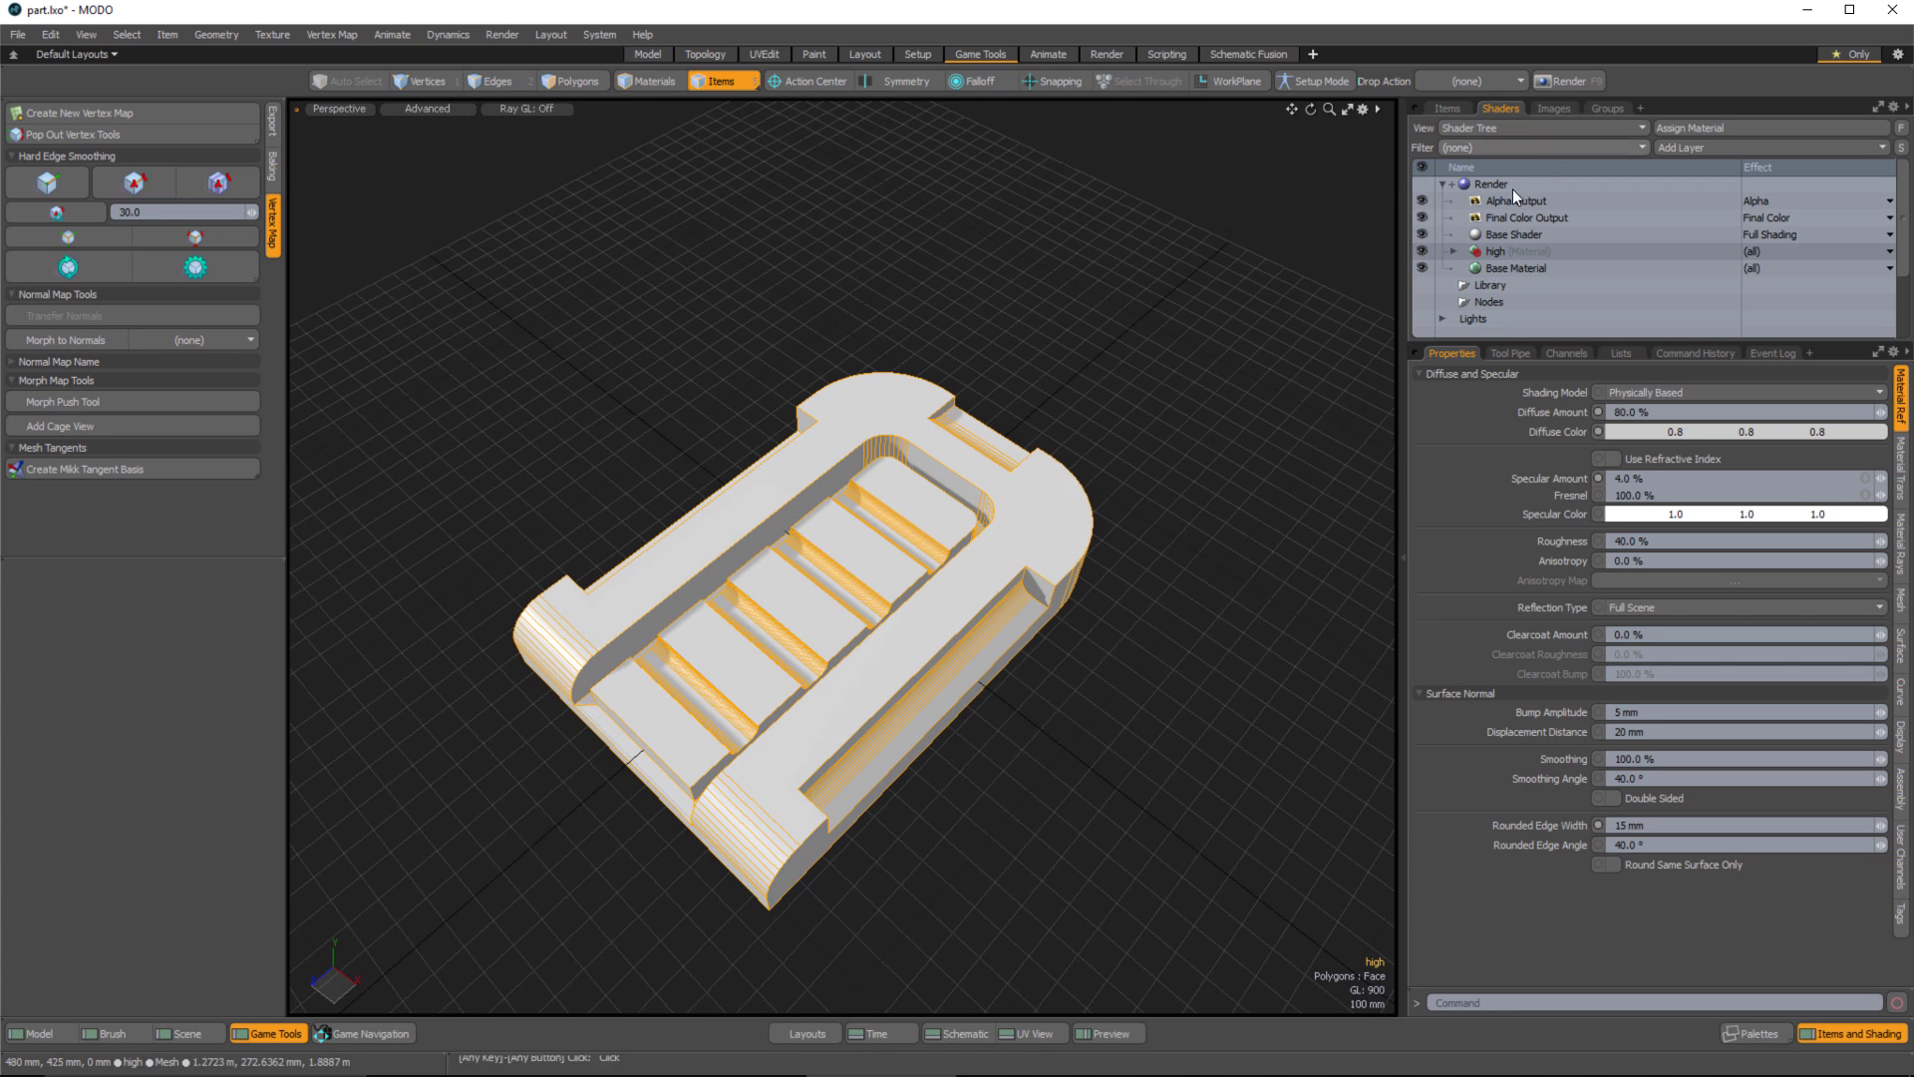
Hide the high mesh in the item list, then select and show the low mesh.
{"action": "left_click", "coordinate": [1448, 108]}
{"action": "left_click_drag", "start_coordinate": [980, 650], "coordinate": [1047, 638], "text": "alt"}
{"action": "left_click", "coordinate": [1419, 199]}
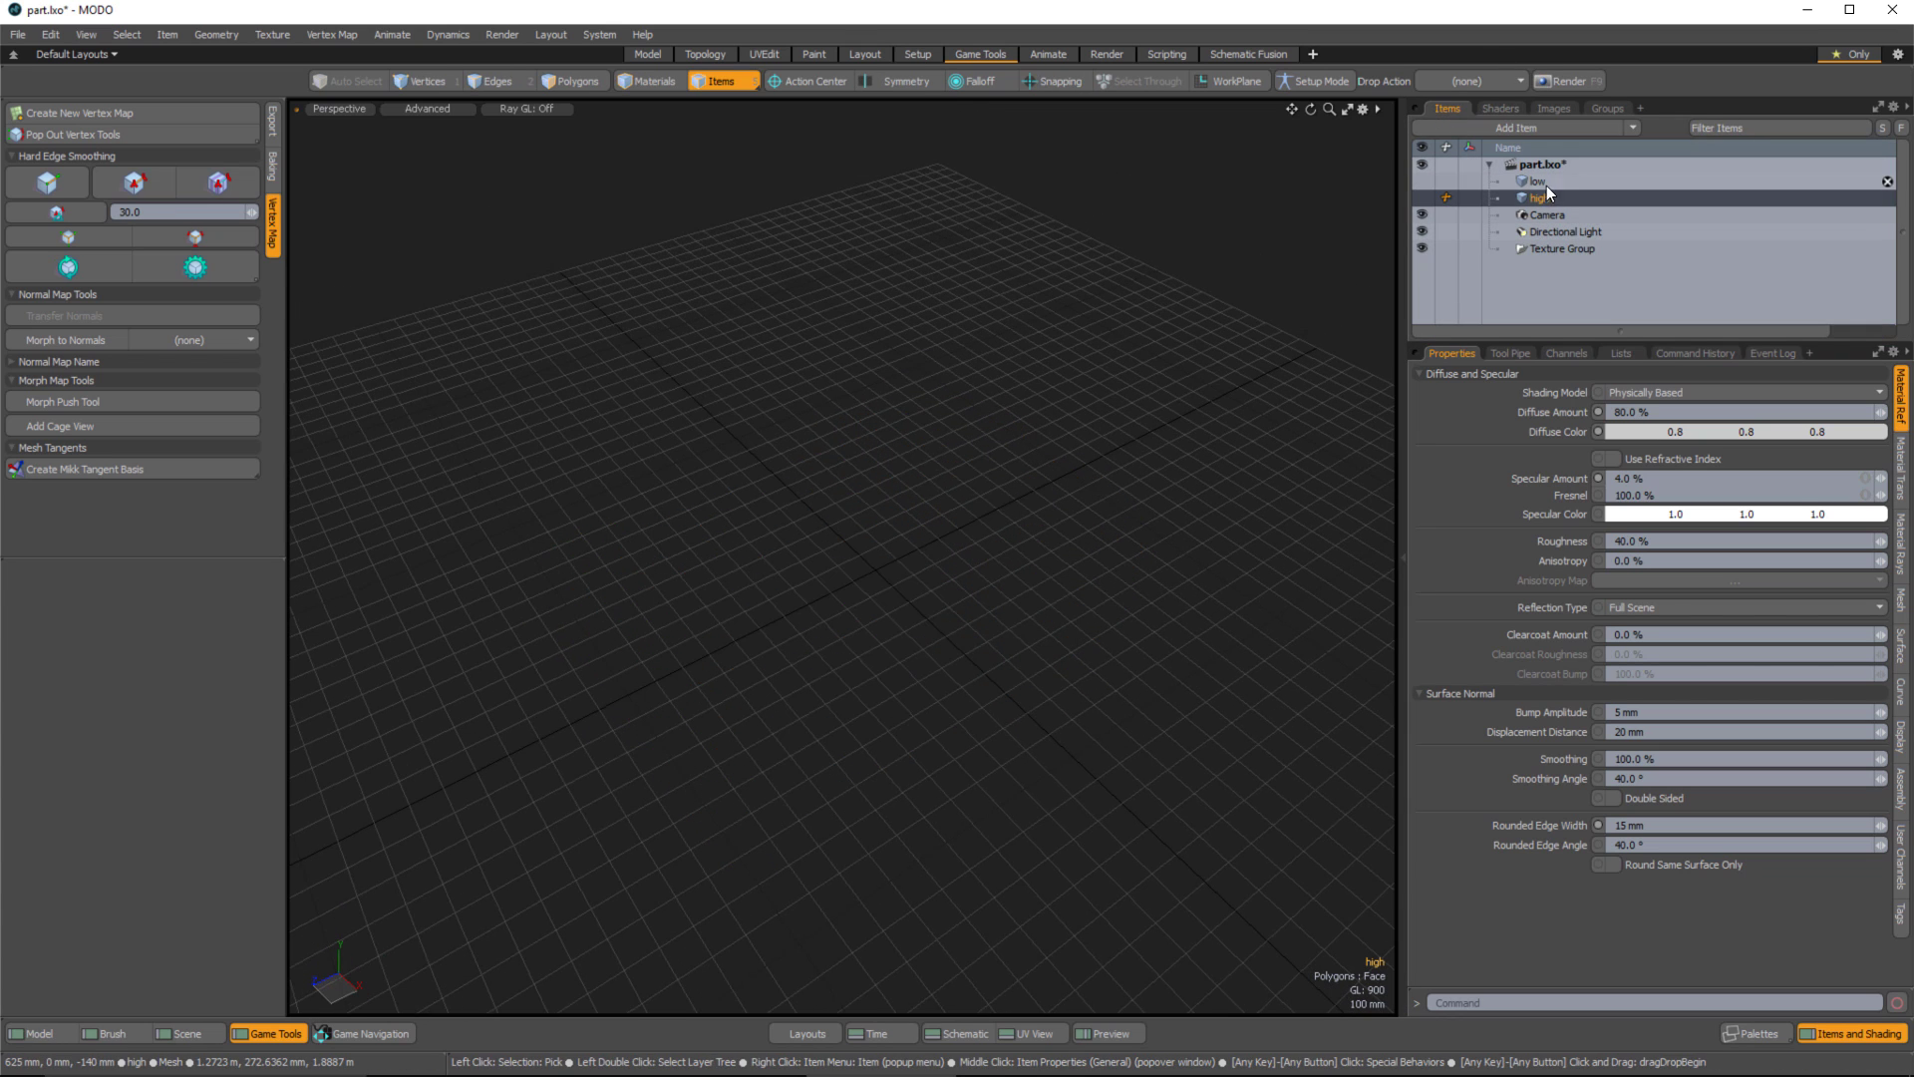
{"action": "left_click", "coordinate": [1545, 181]}
{"action": "left_click", "coordinate": [1421, 181]}
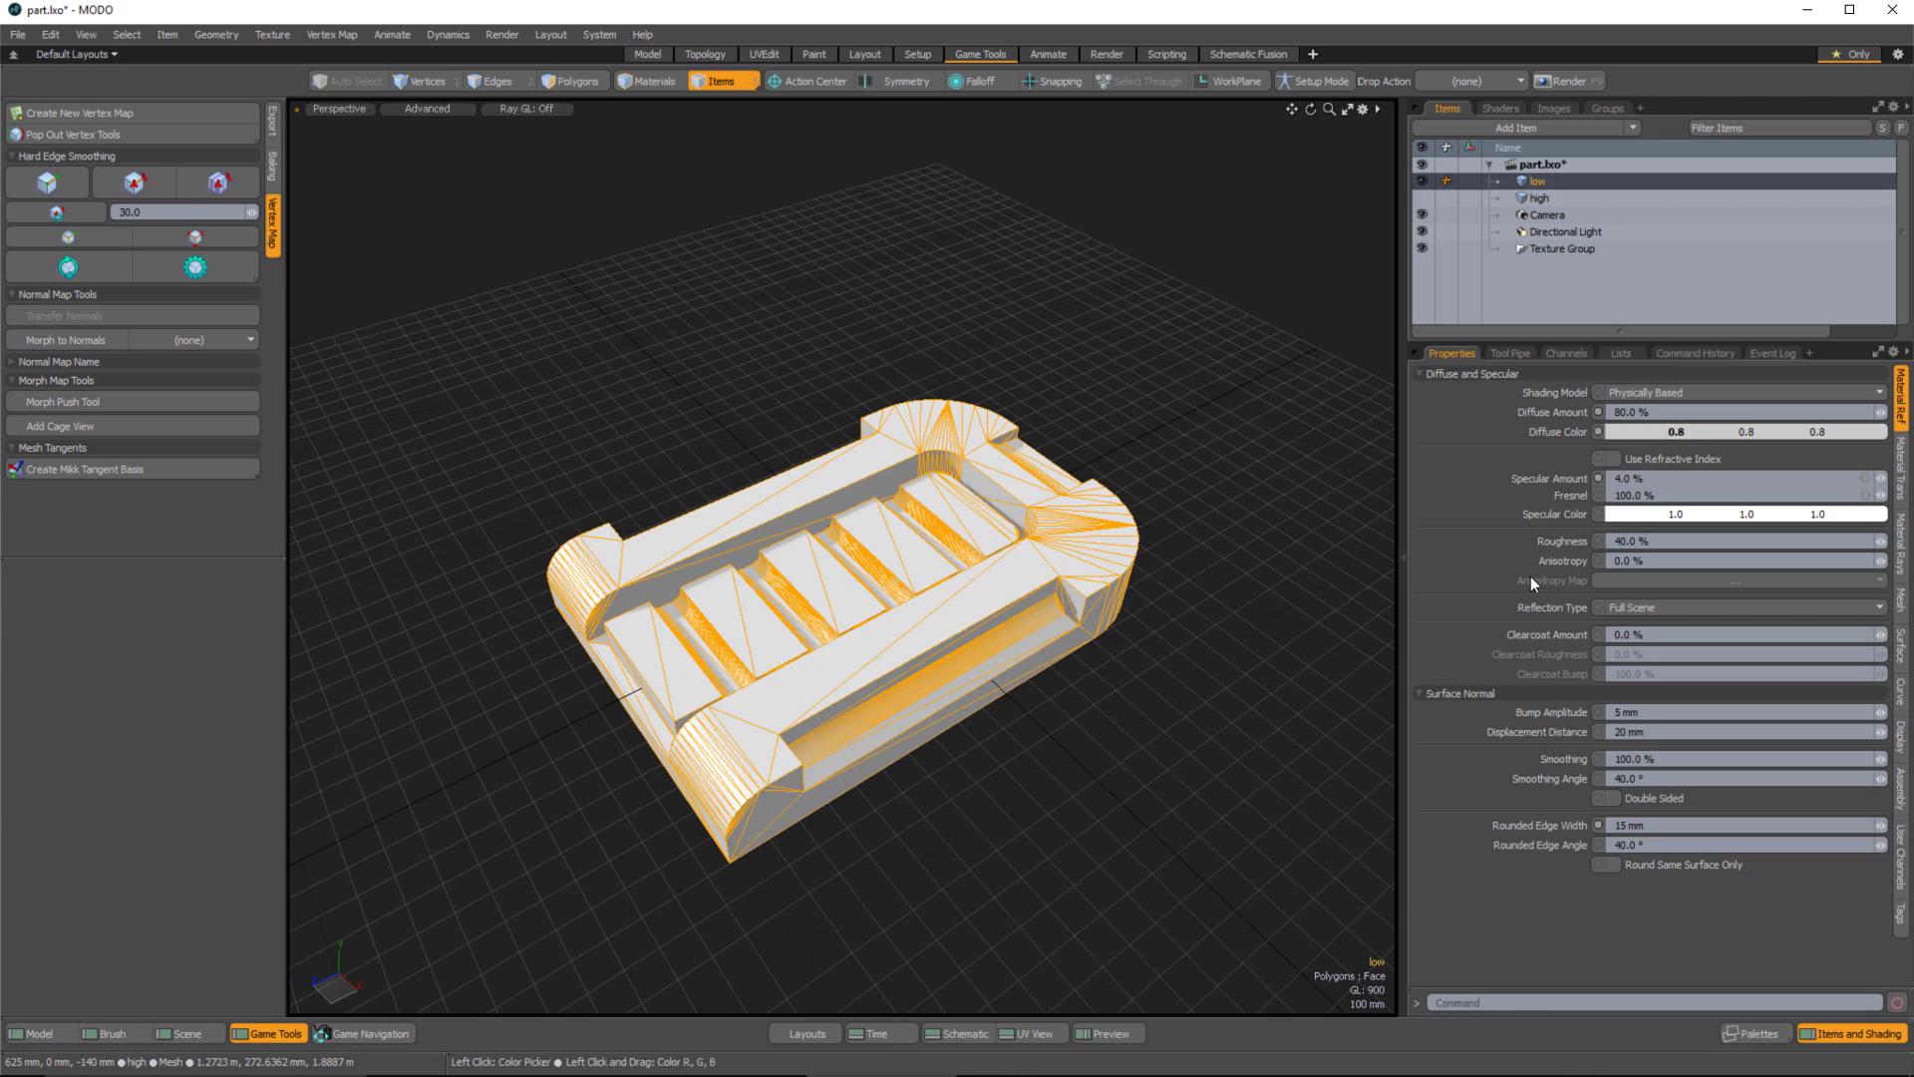
{"action": "mouse_move", "coordinate": [1057, 608]}
{"action": "left_mouse_down", "text": "alt"}
{"action": "mouse_move", "coordinate": [1108, 588]}
{"action": "mouse_move", "coordinate": [1034, 607]}
{"action": "left_mouse_up", "text": "alt"}
Deselect all items, open the Baking Wizard and move its window to uncover most of the model.
{"action": "key", "text": "Escape"}
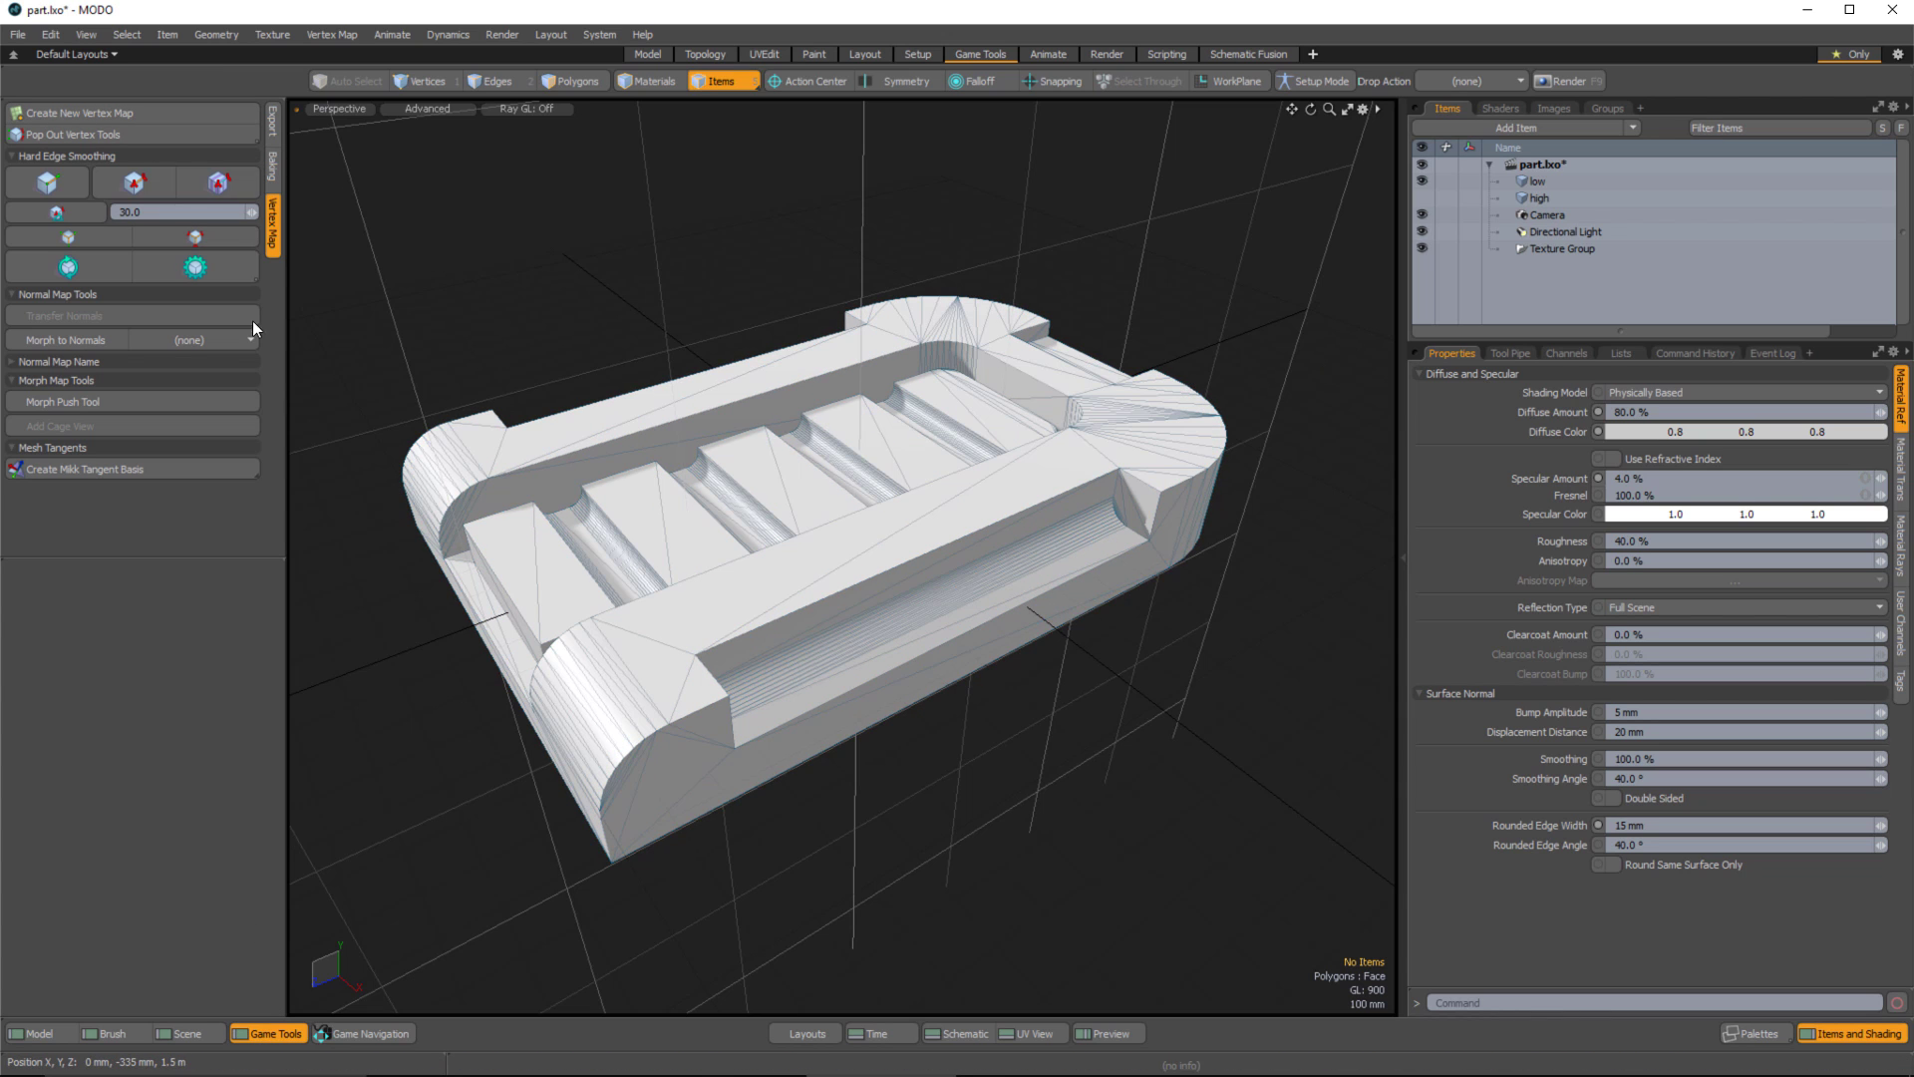
{"action": "left_click", "coordinate": [272, 168]}
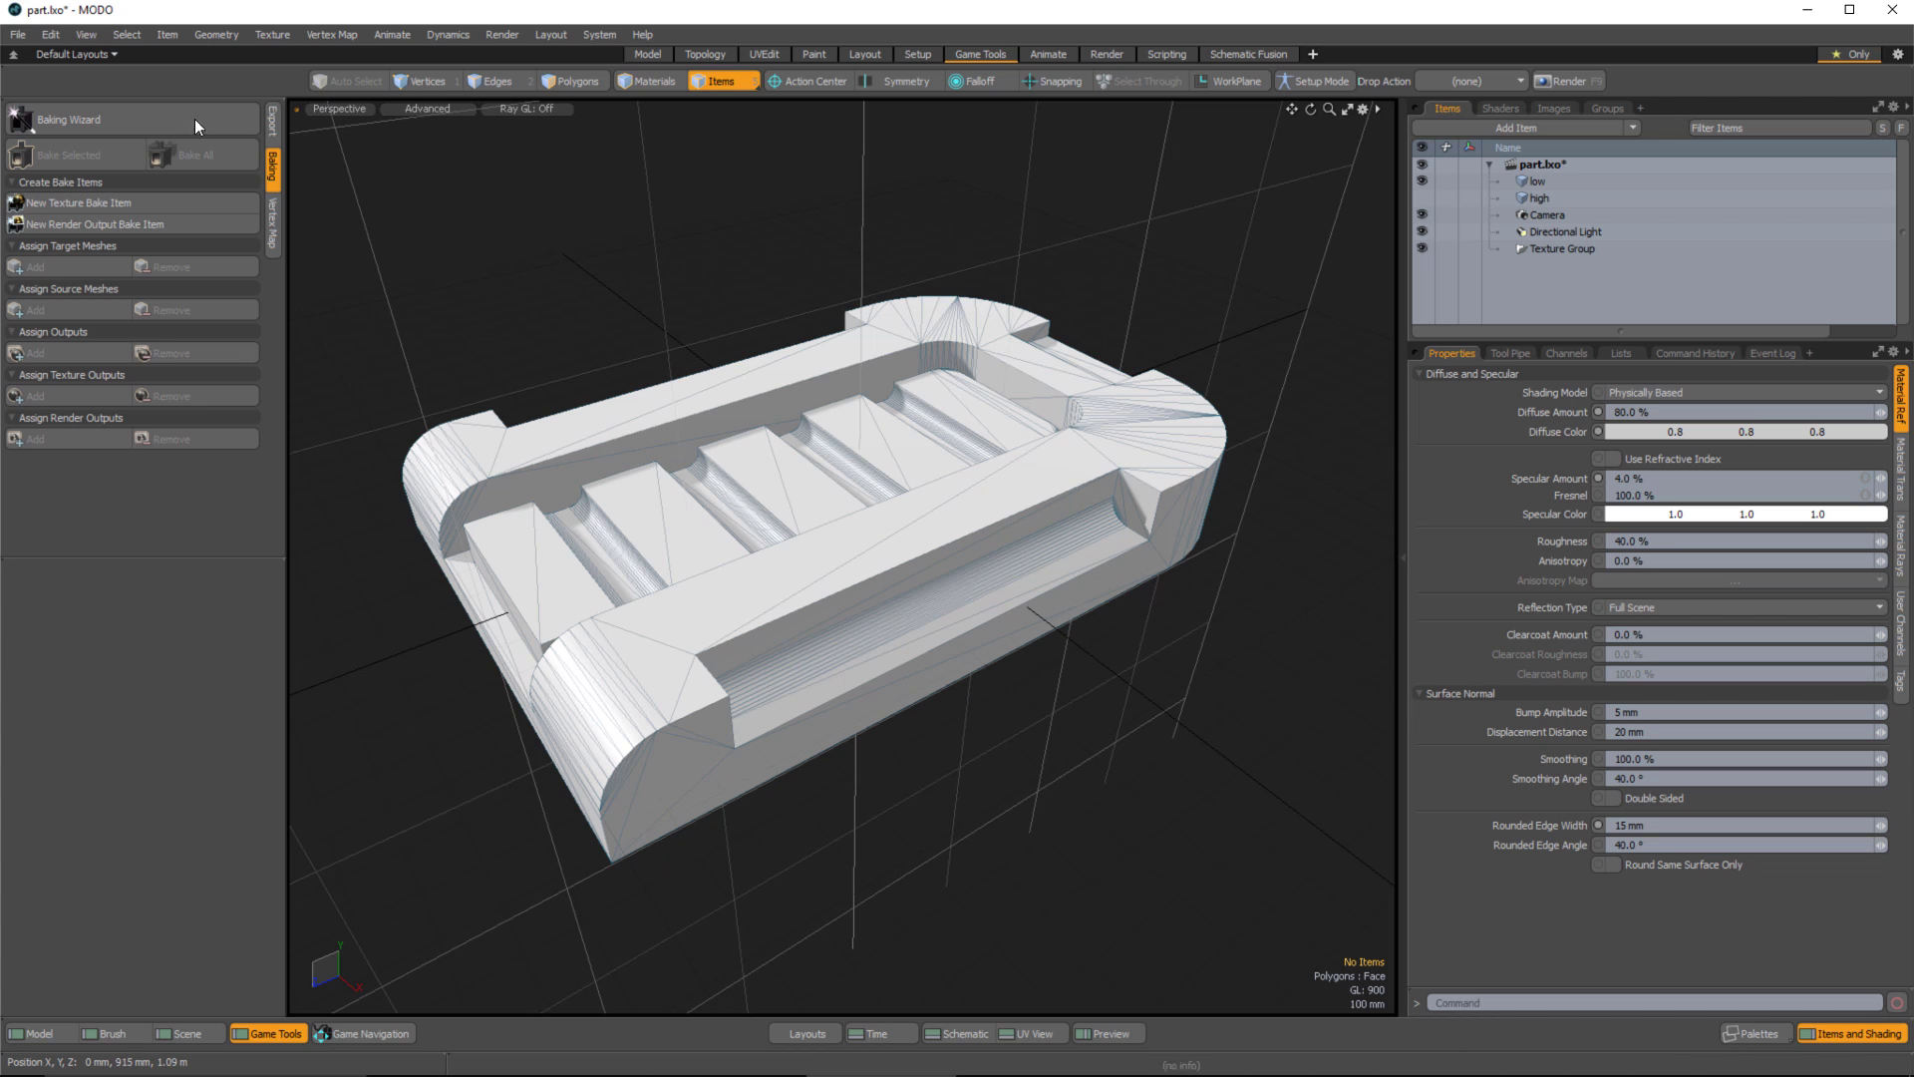
{"action": "left_click", "coordinate": [78, 121]}
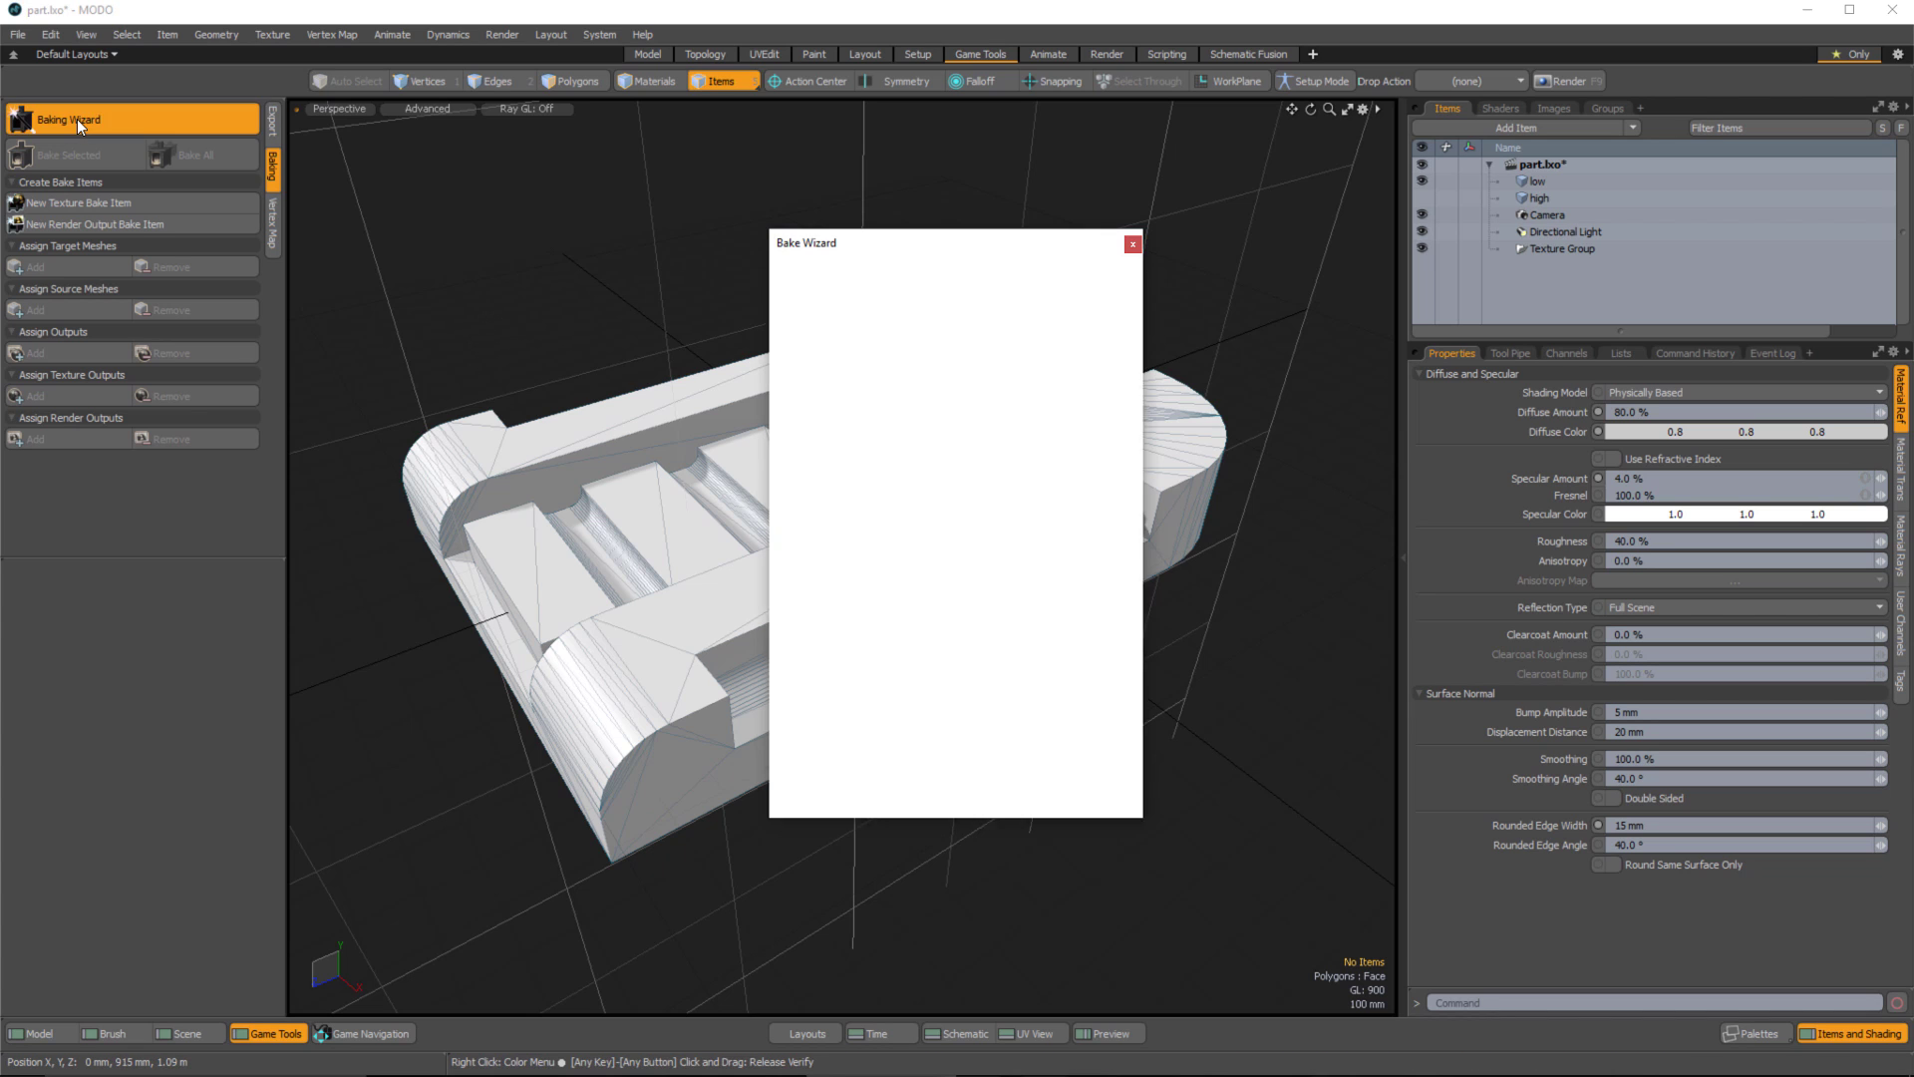
{"action": "left_click_drag", "start_coordinate": [961, 243], "coordinate": [1333, 345]}
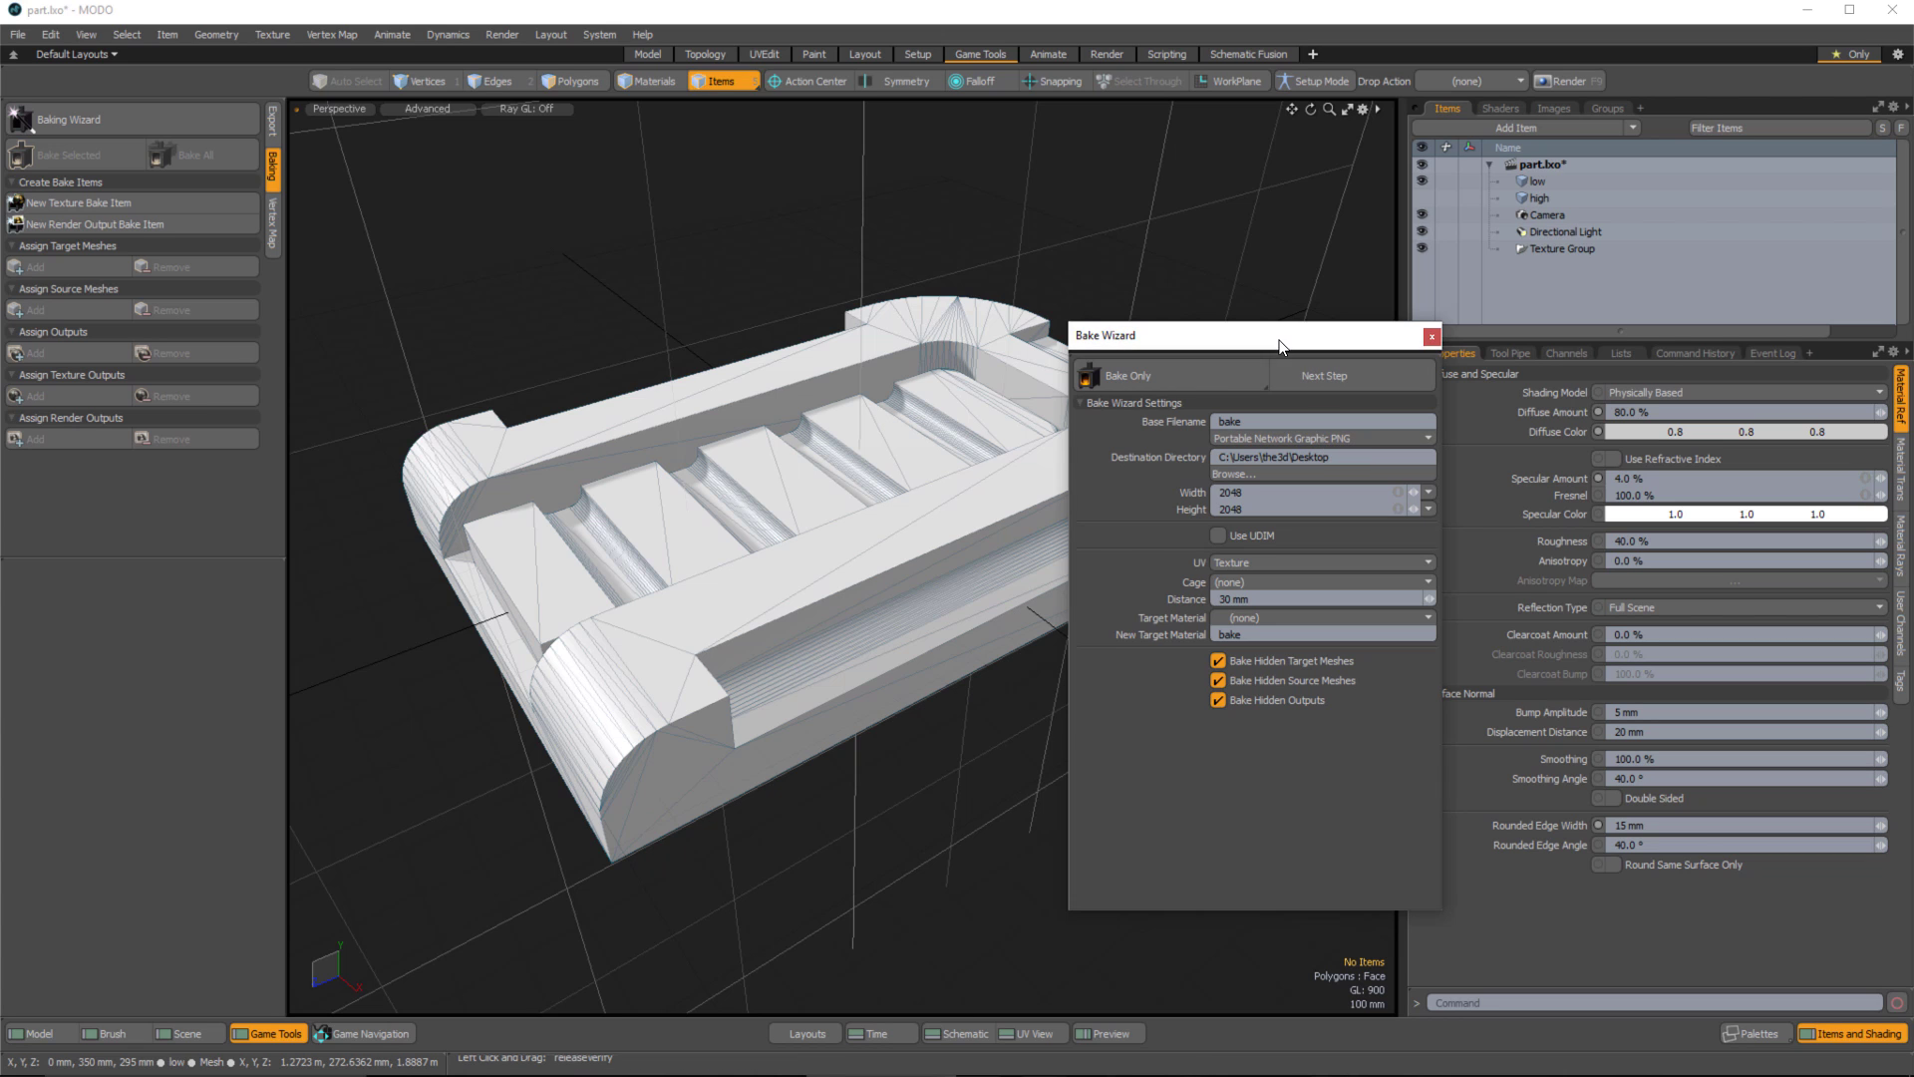
{"action": "left_click_drag", "start_coordinate": [1286, 336], "coordinate": [1394, 383]}
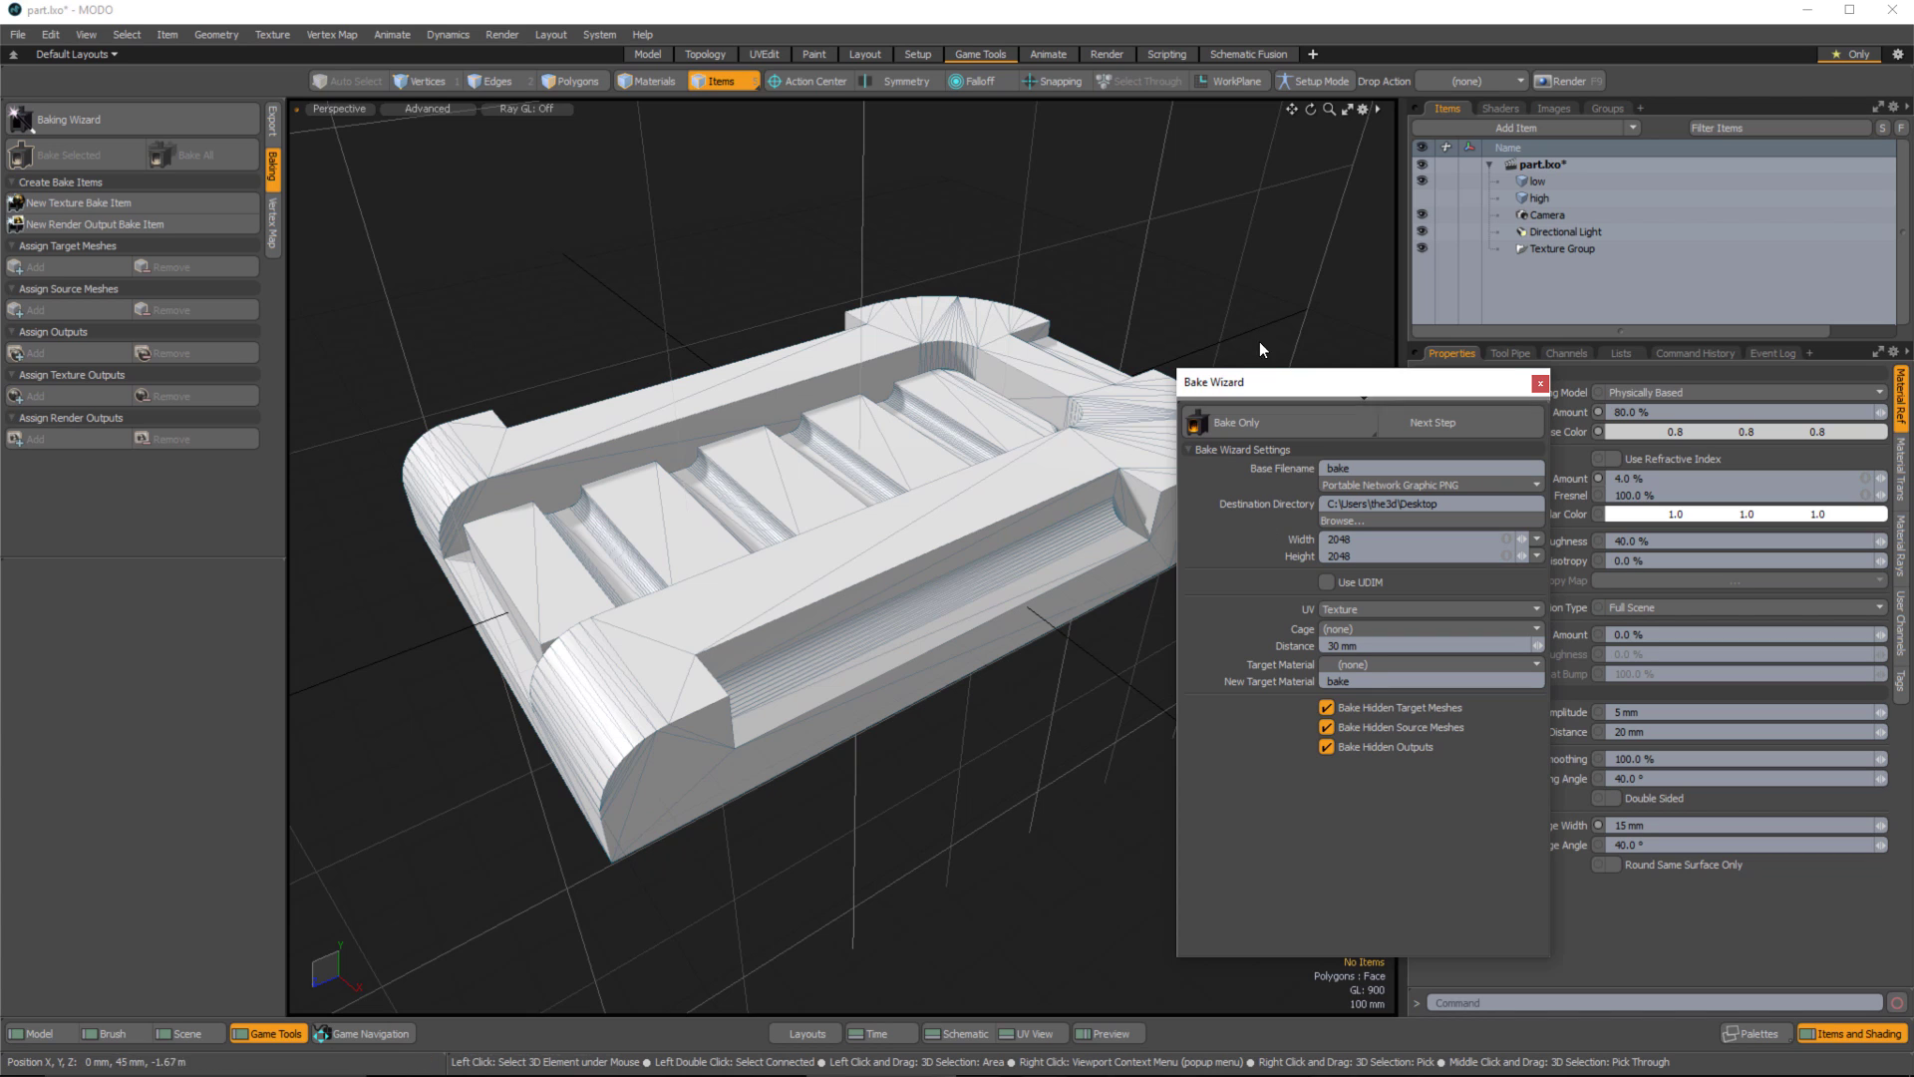
{"action": "left_click_drag", "start_coordinate": [1264, 383], "coordinate": [1190, 364]}
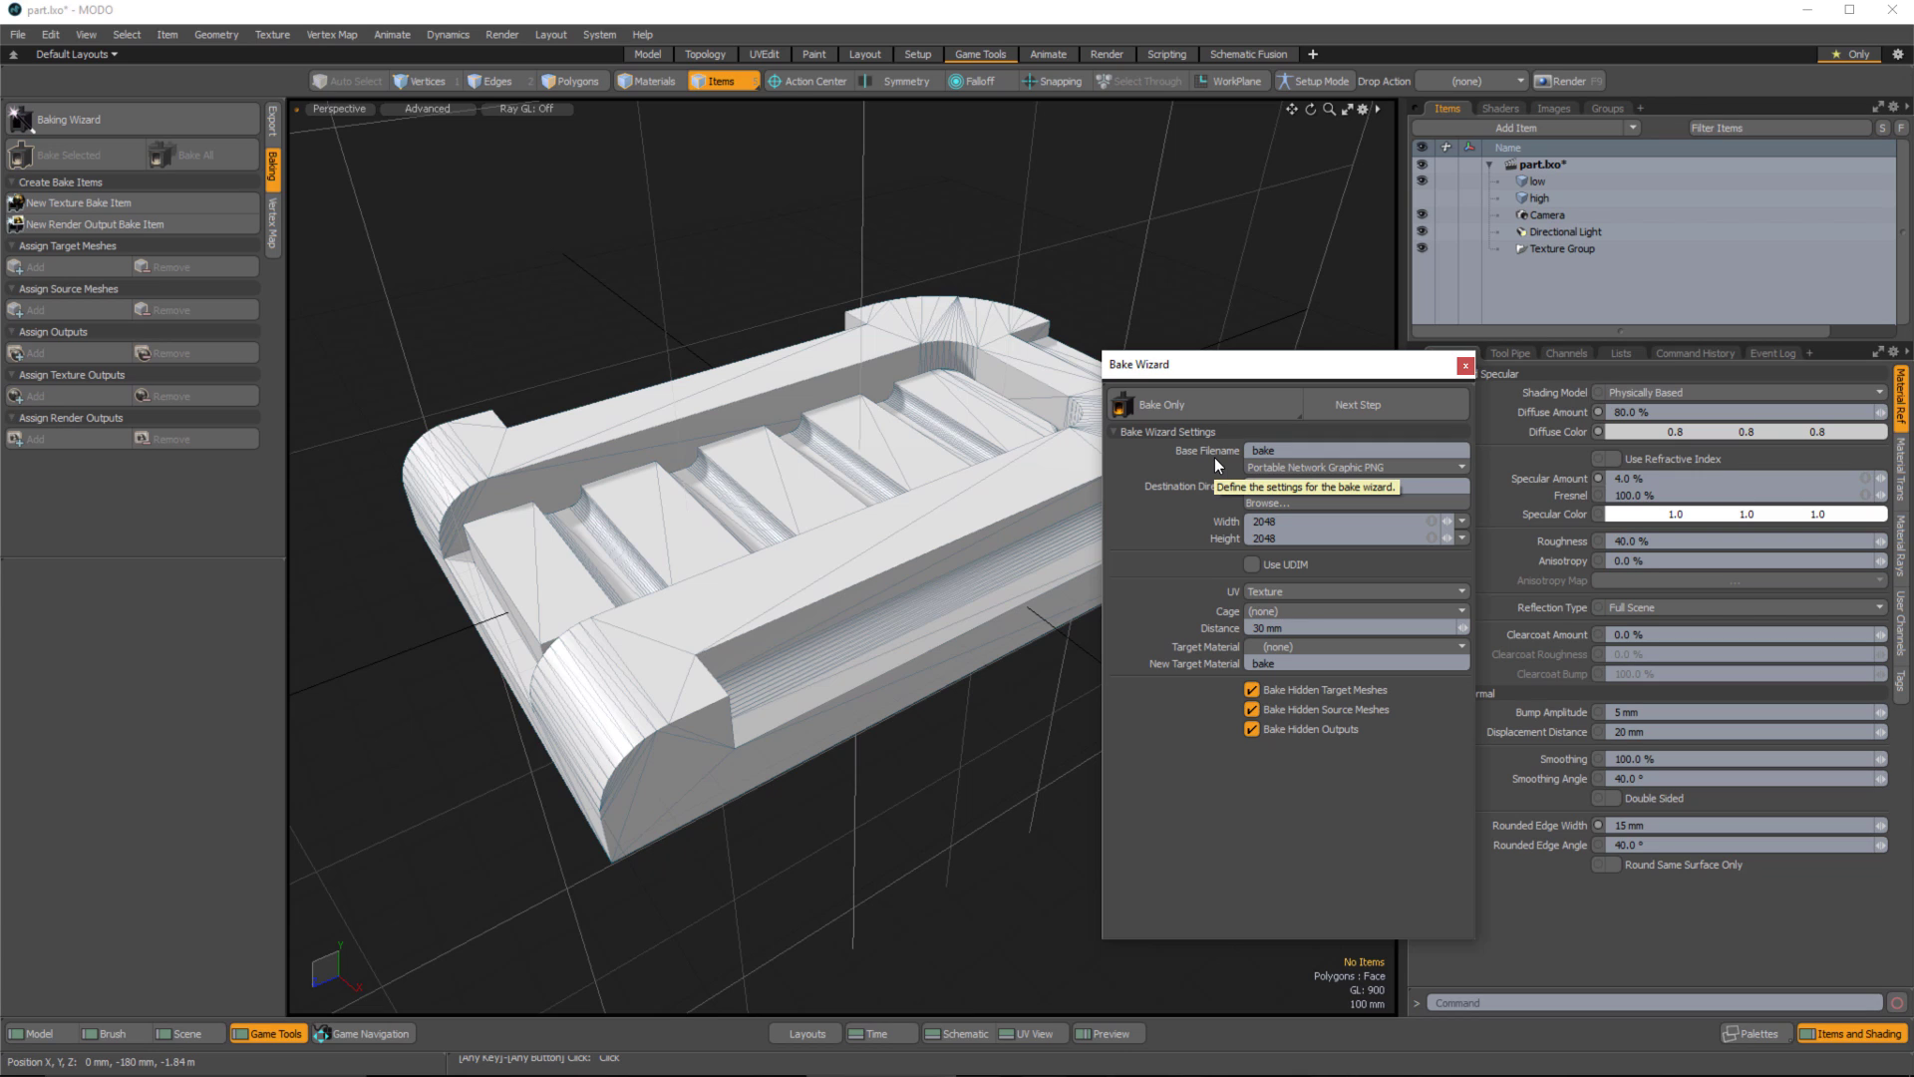
Review the base filename and new target material name in the Bake Wizard, comparing them with the materials in the shader tree.
{"action": "left_click", "coordinate": [1296, 451]}
{"action": "left_click", "coordinate": [1296, 662]}
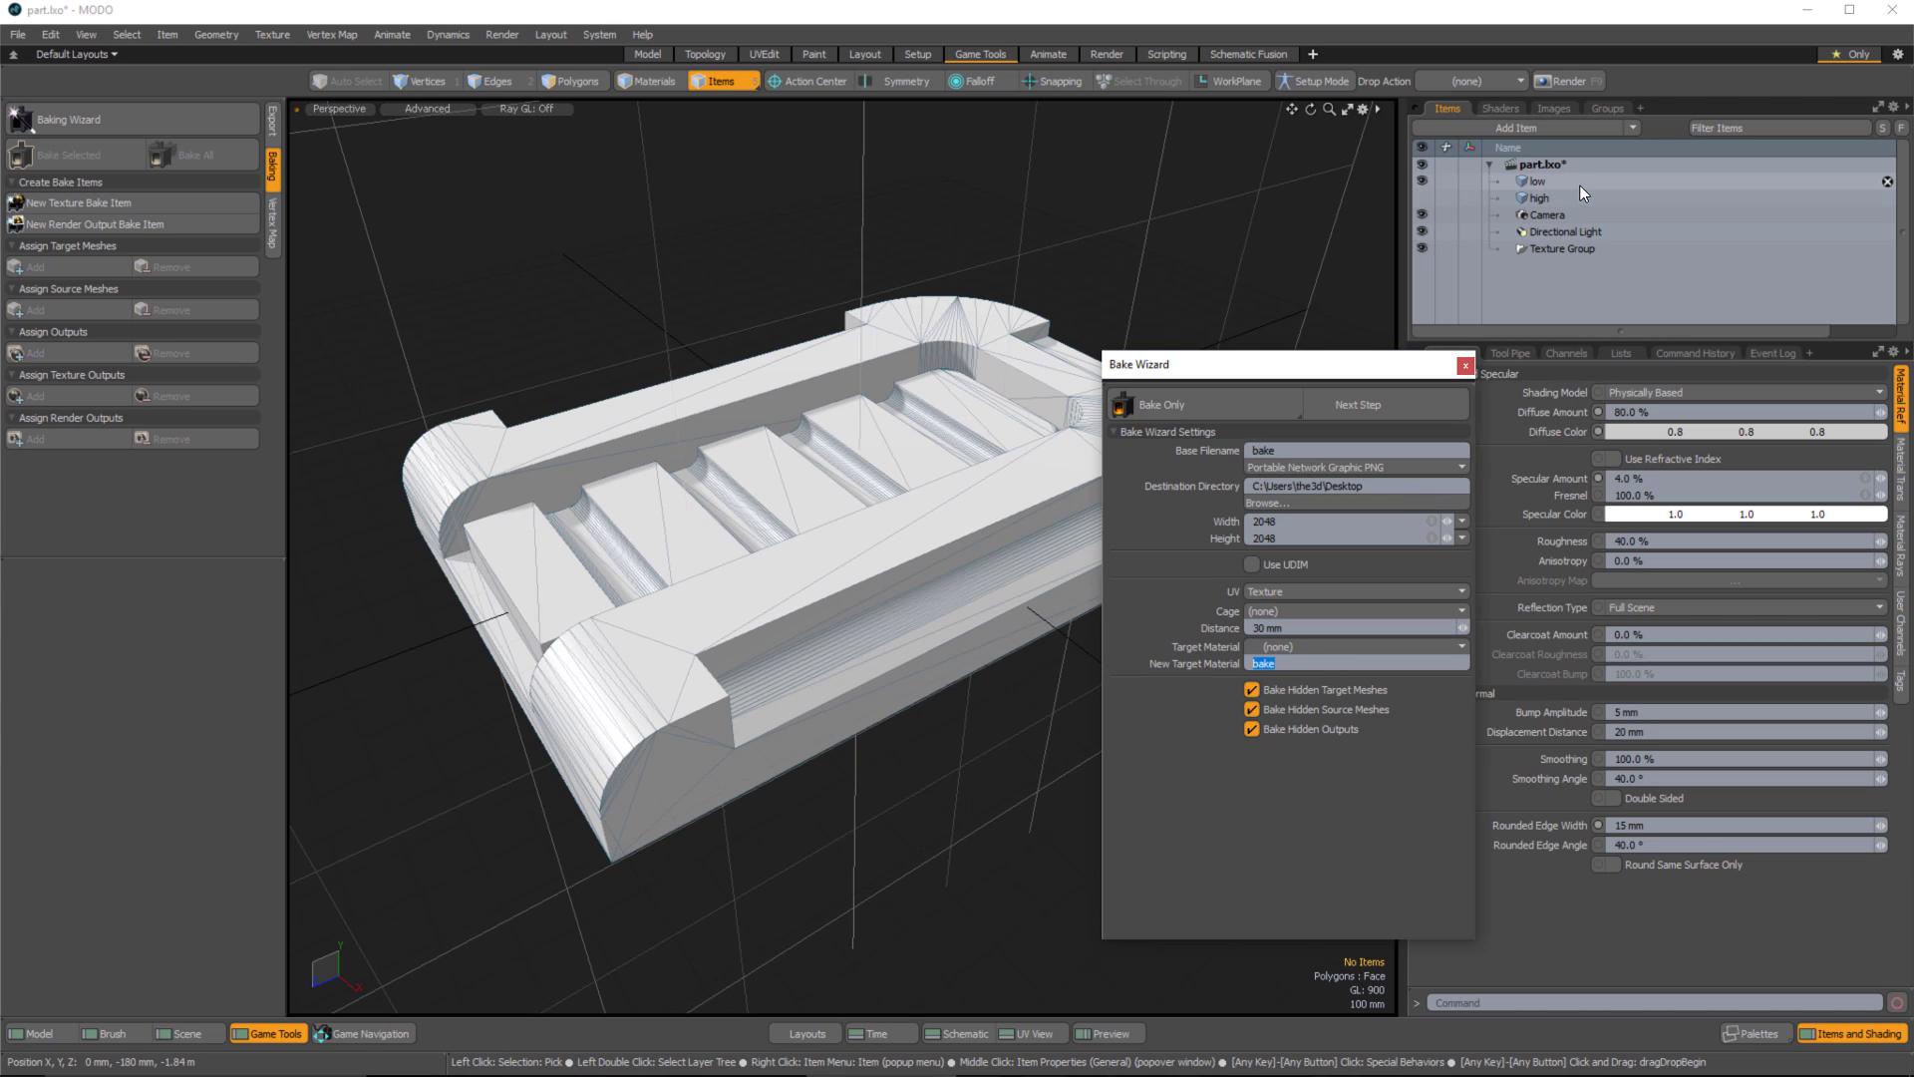
{"action": "left_click", "coordinate": [1507, 107]}
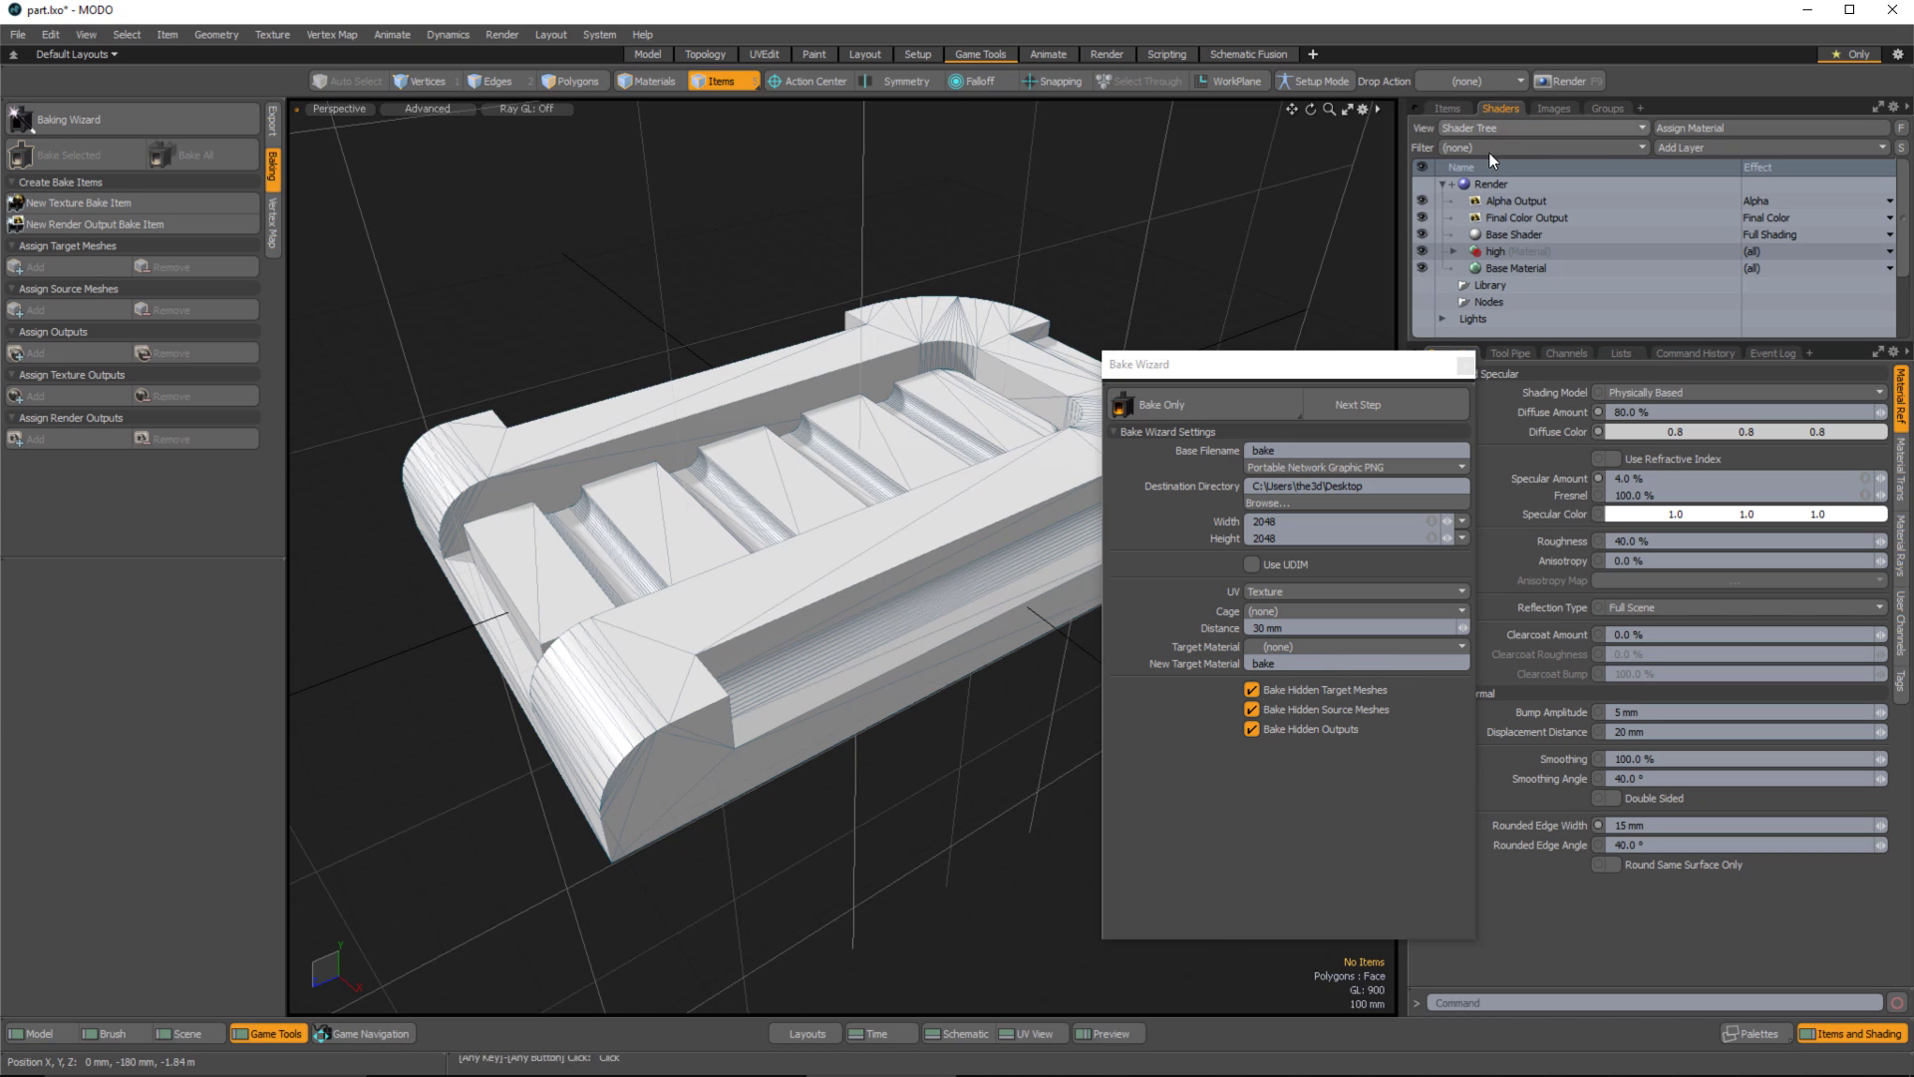
{"action": "left_click", "coordinate": [1370, 784]}
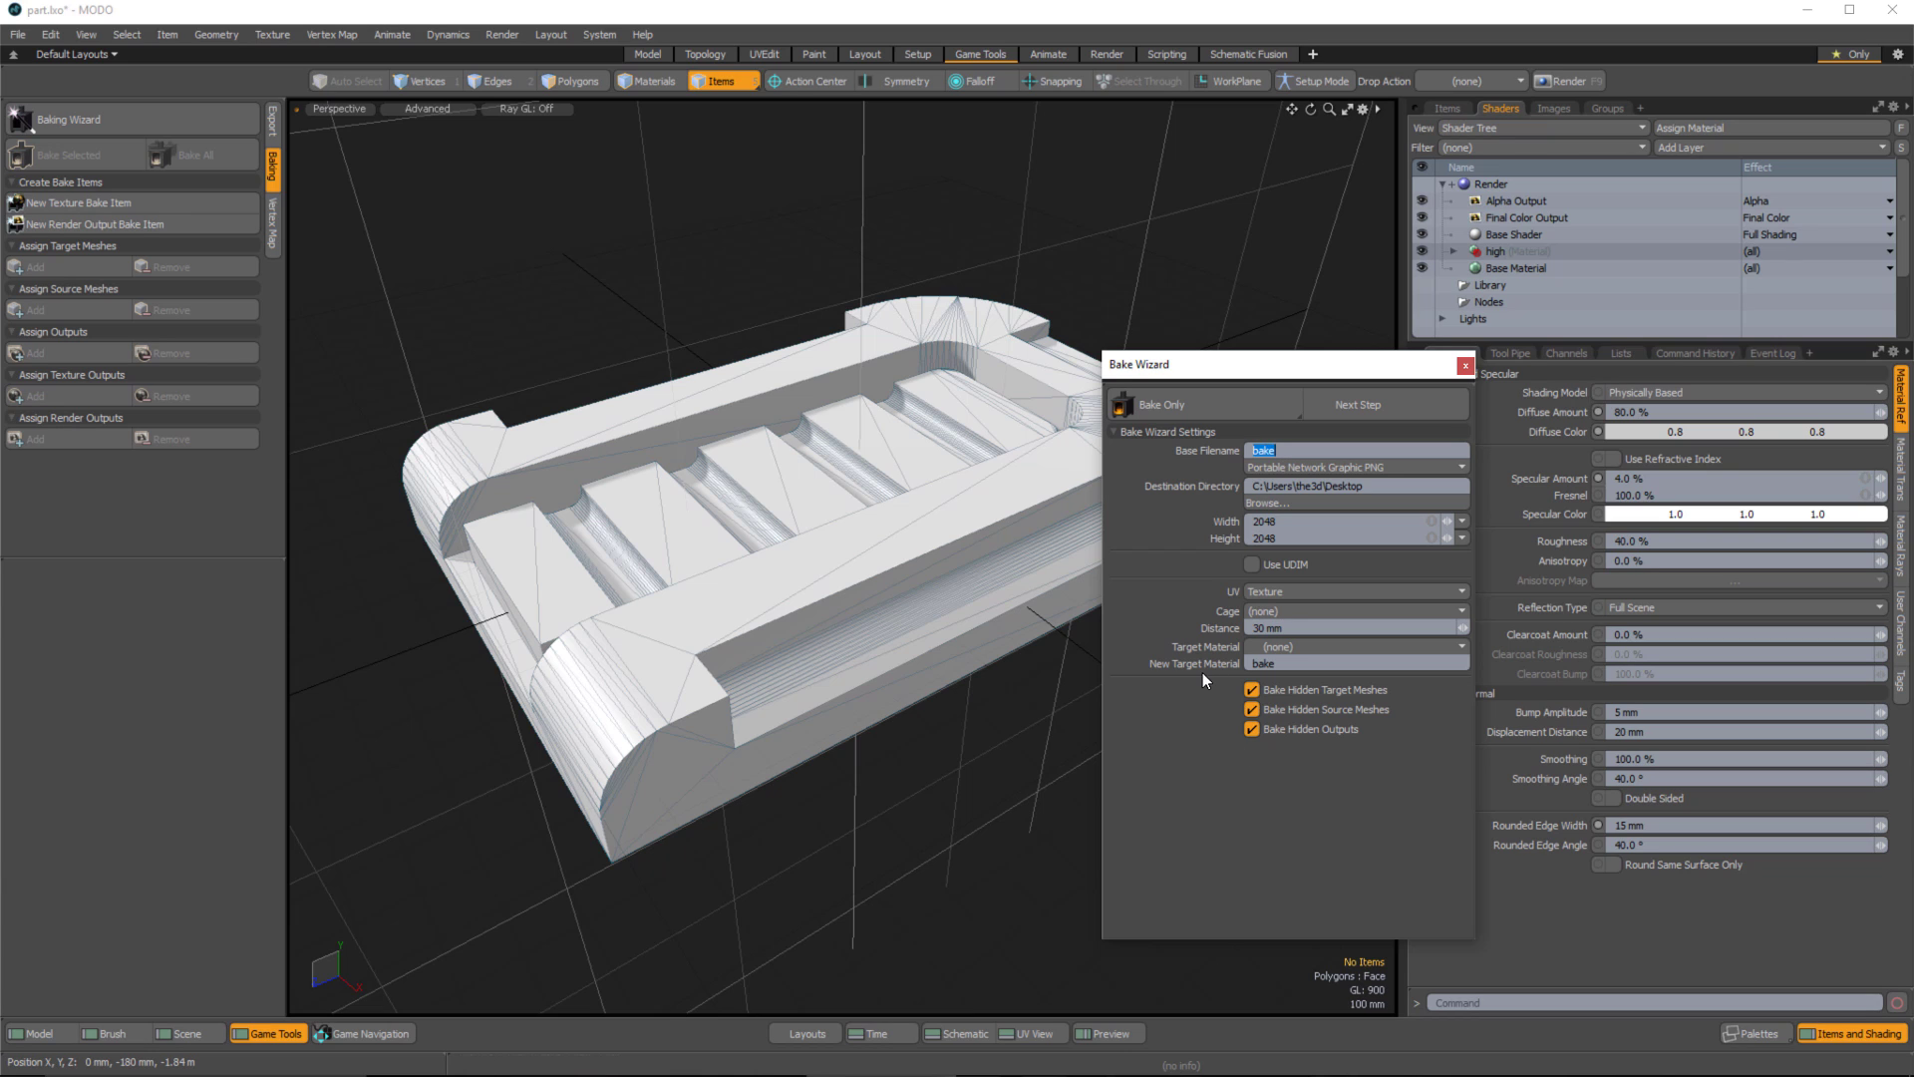
{"action": "left_click", "coordinate": [1301, 664]}
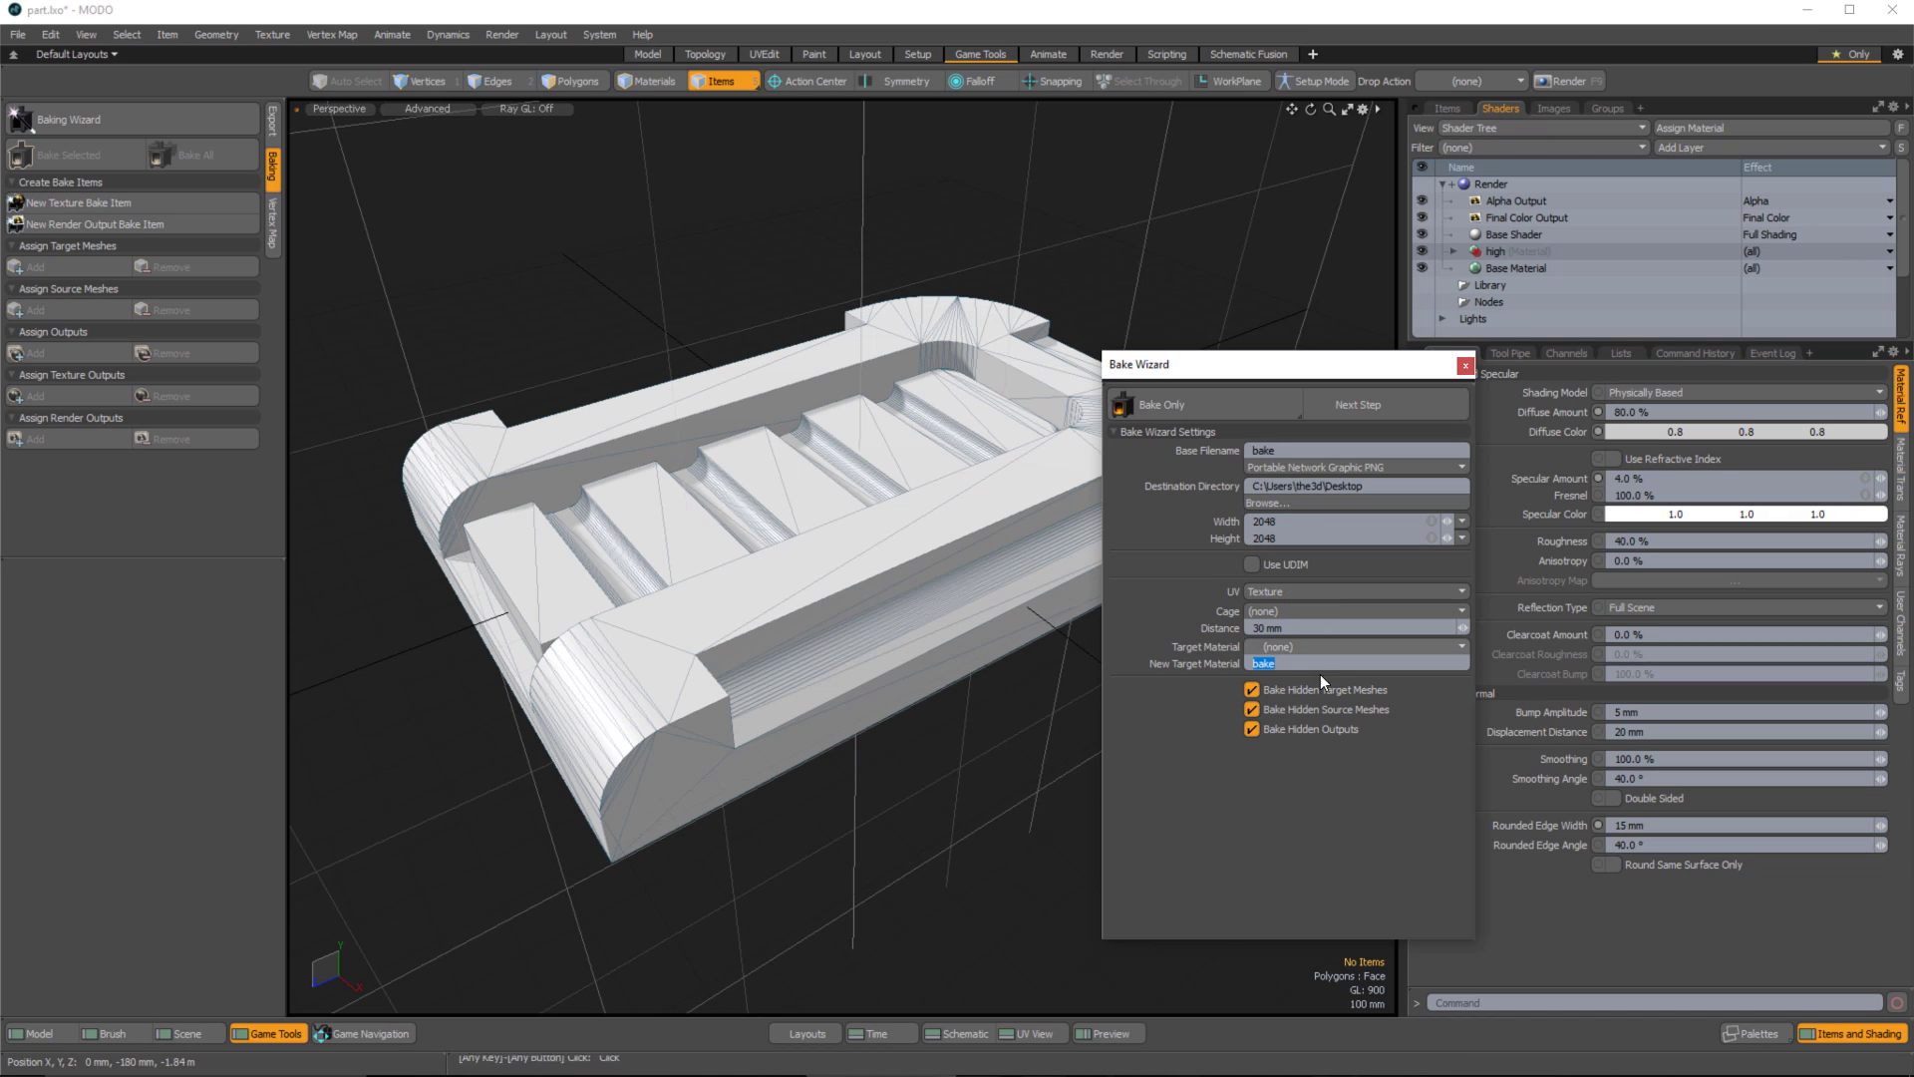
{"action": "left_click", "coordinate": [1286, 451]}
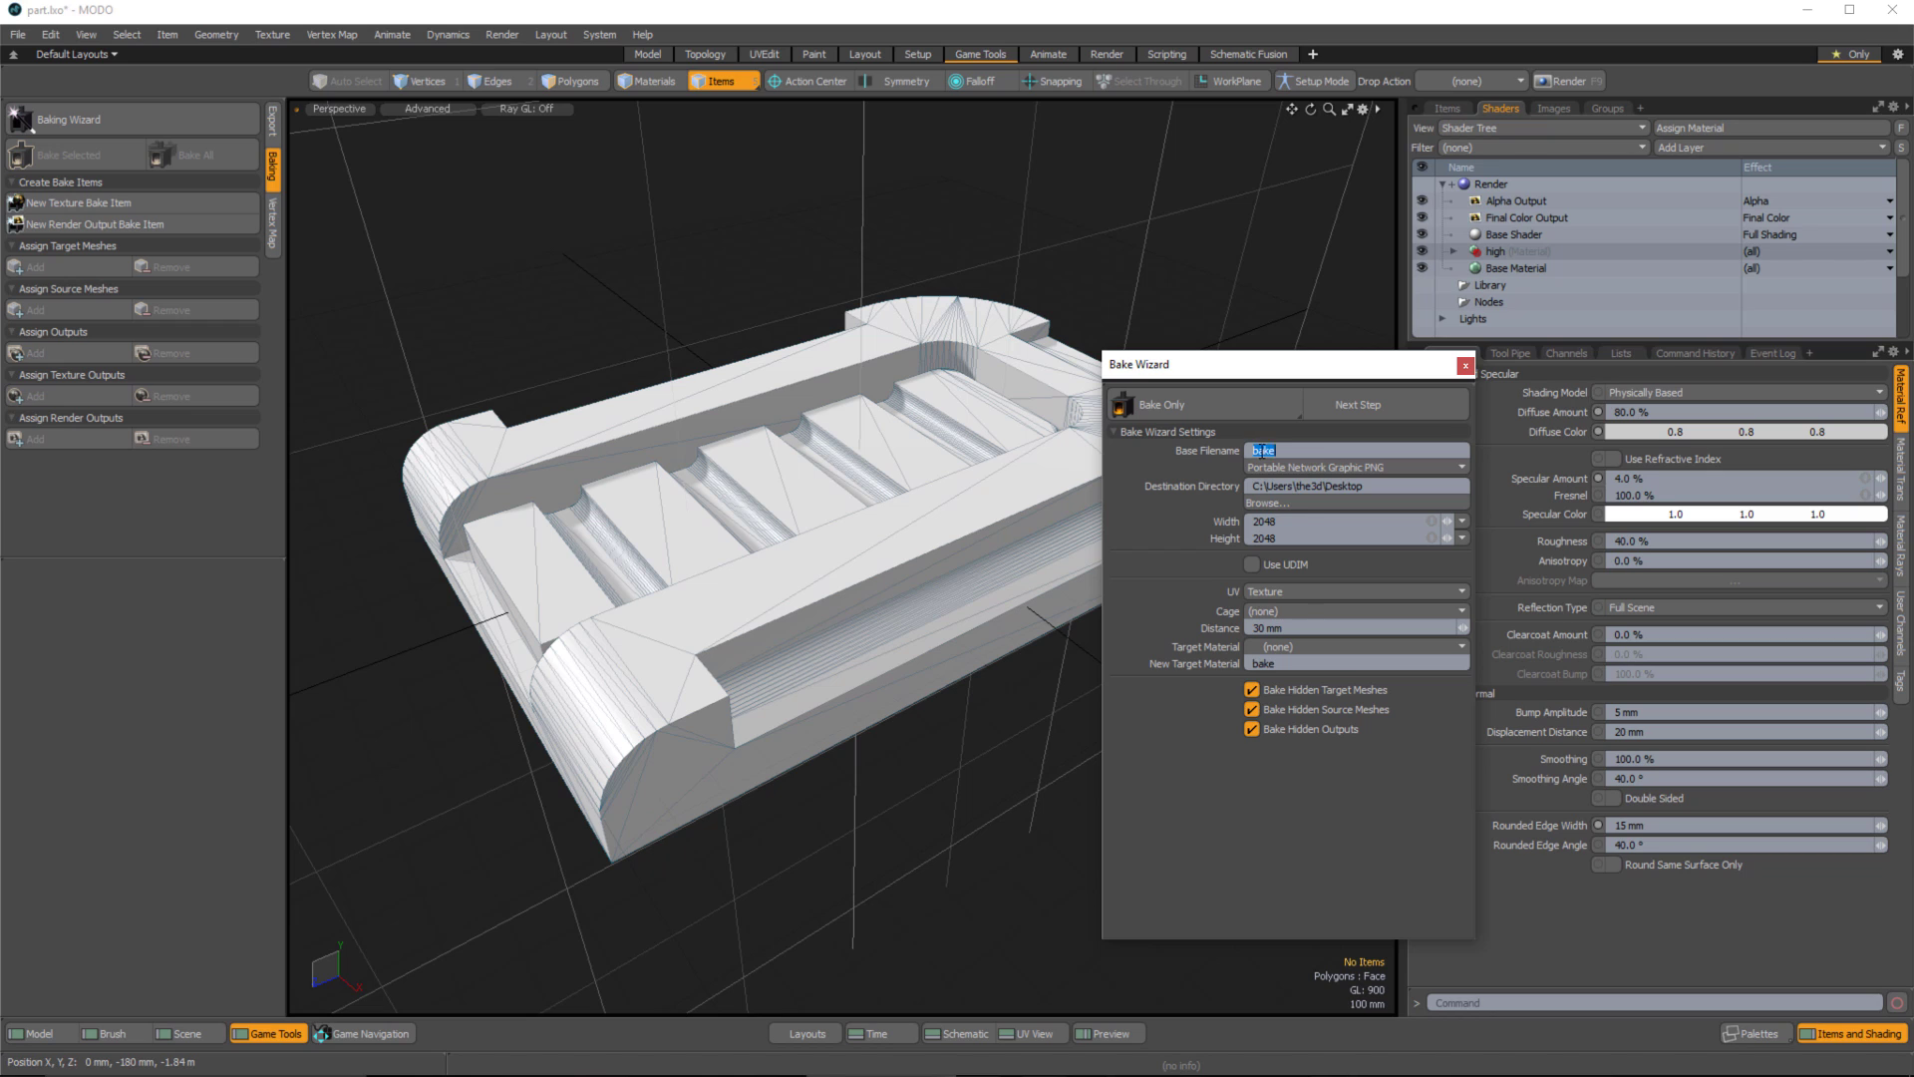
{"action": "left_click", "coordinate": [1289, 663]}
Set the Bake Wizard's distance to 100 mm and continue to the source and target mesh assignment.
{"action": "left_click_drag", "start_coordinate": [1312, 374], "coordinate": [1319, 370]}
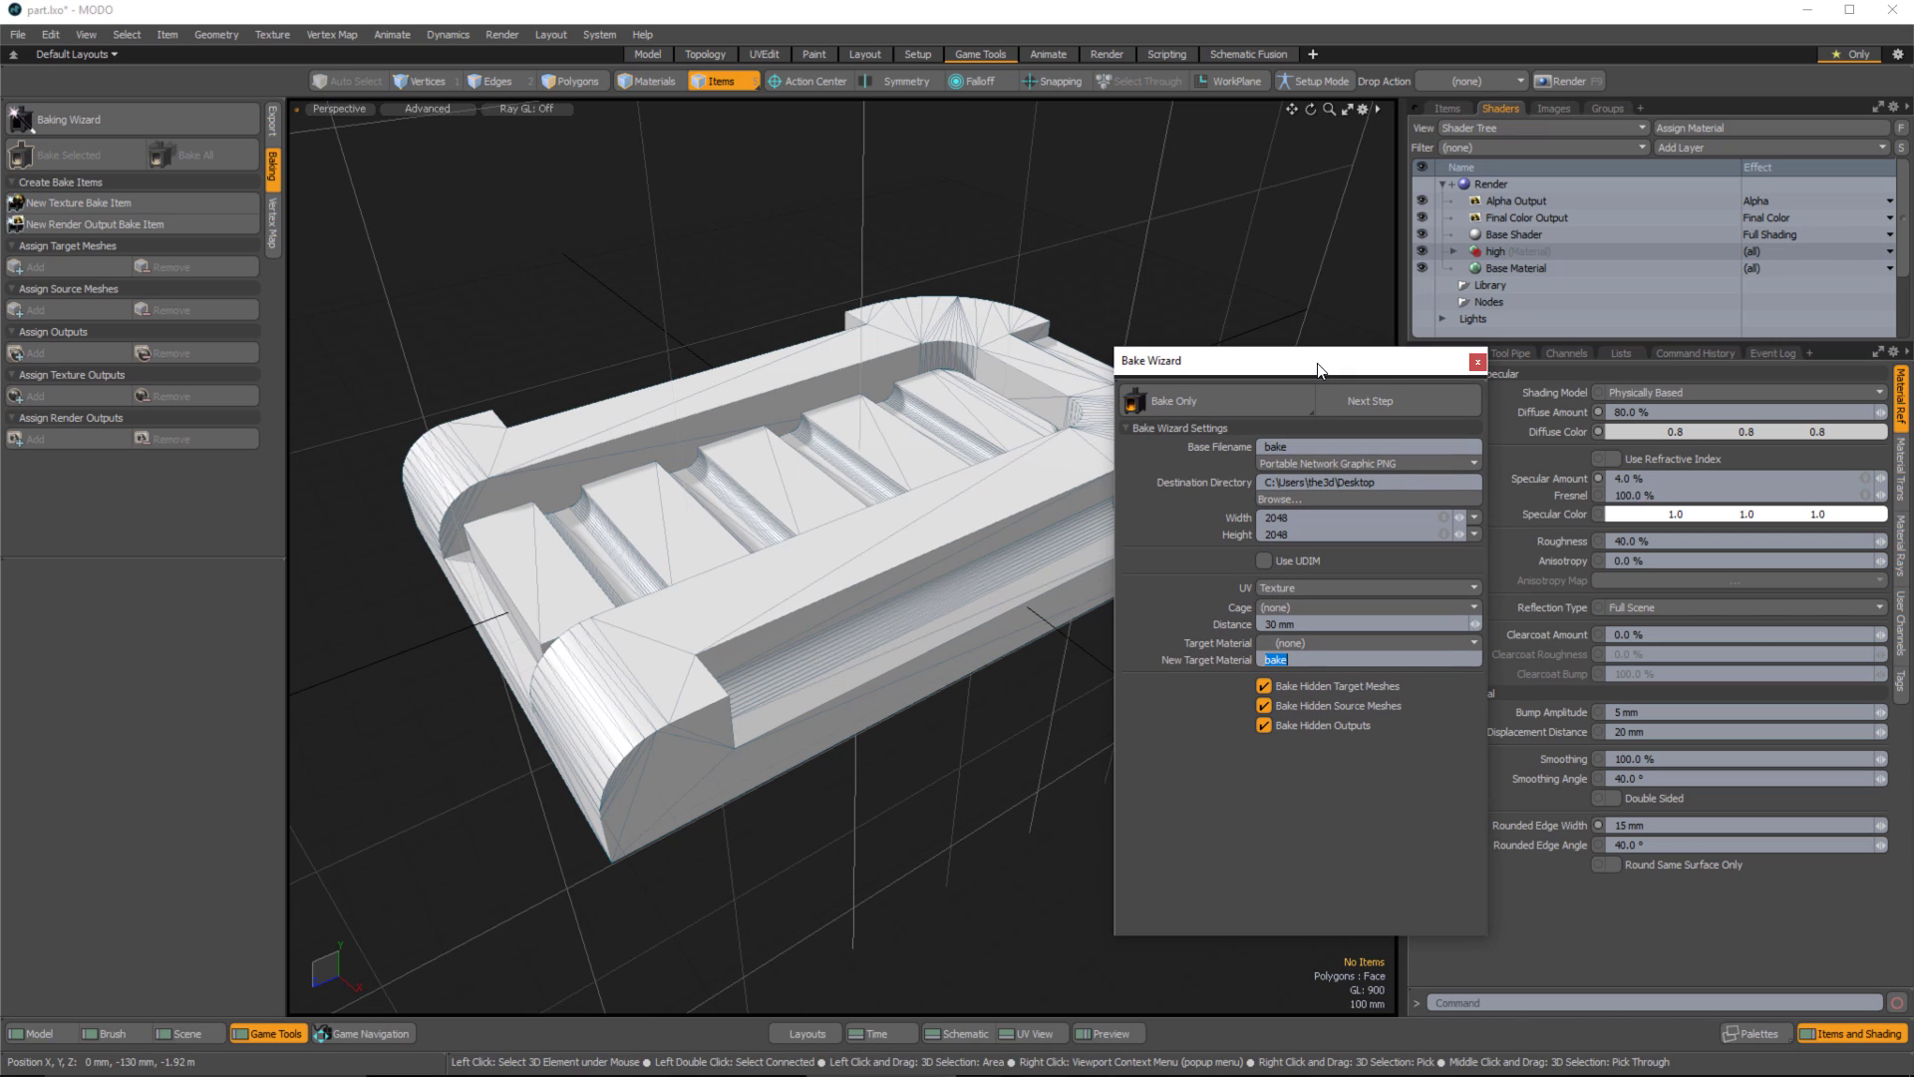
{"action": "left_click", "coordinate": [1268, 624]}
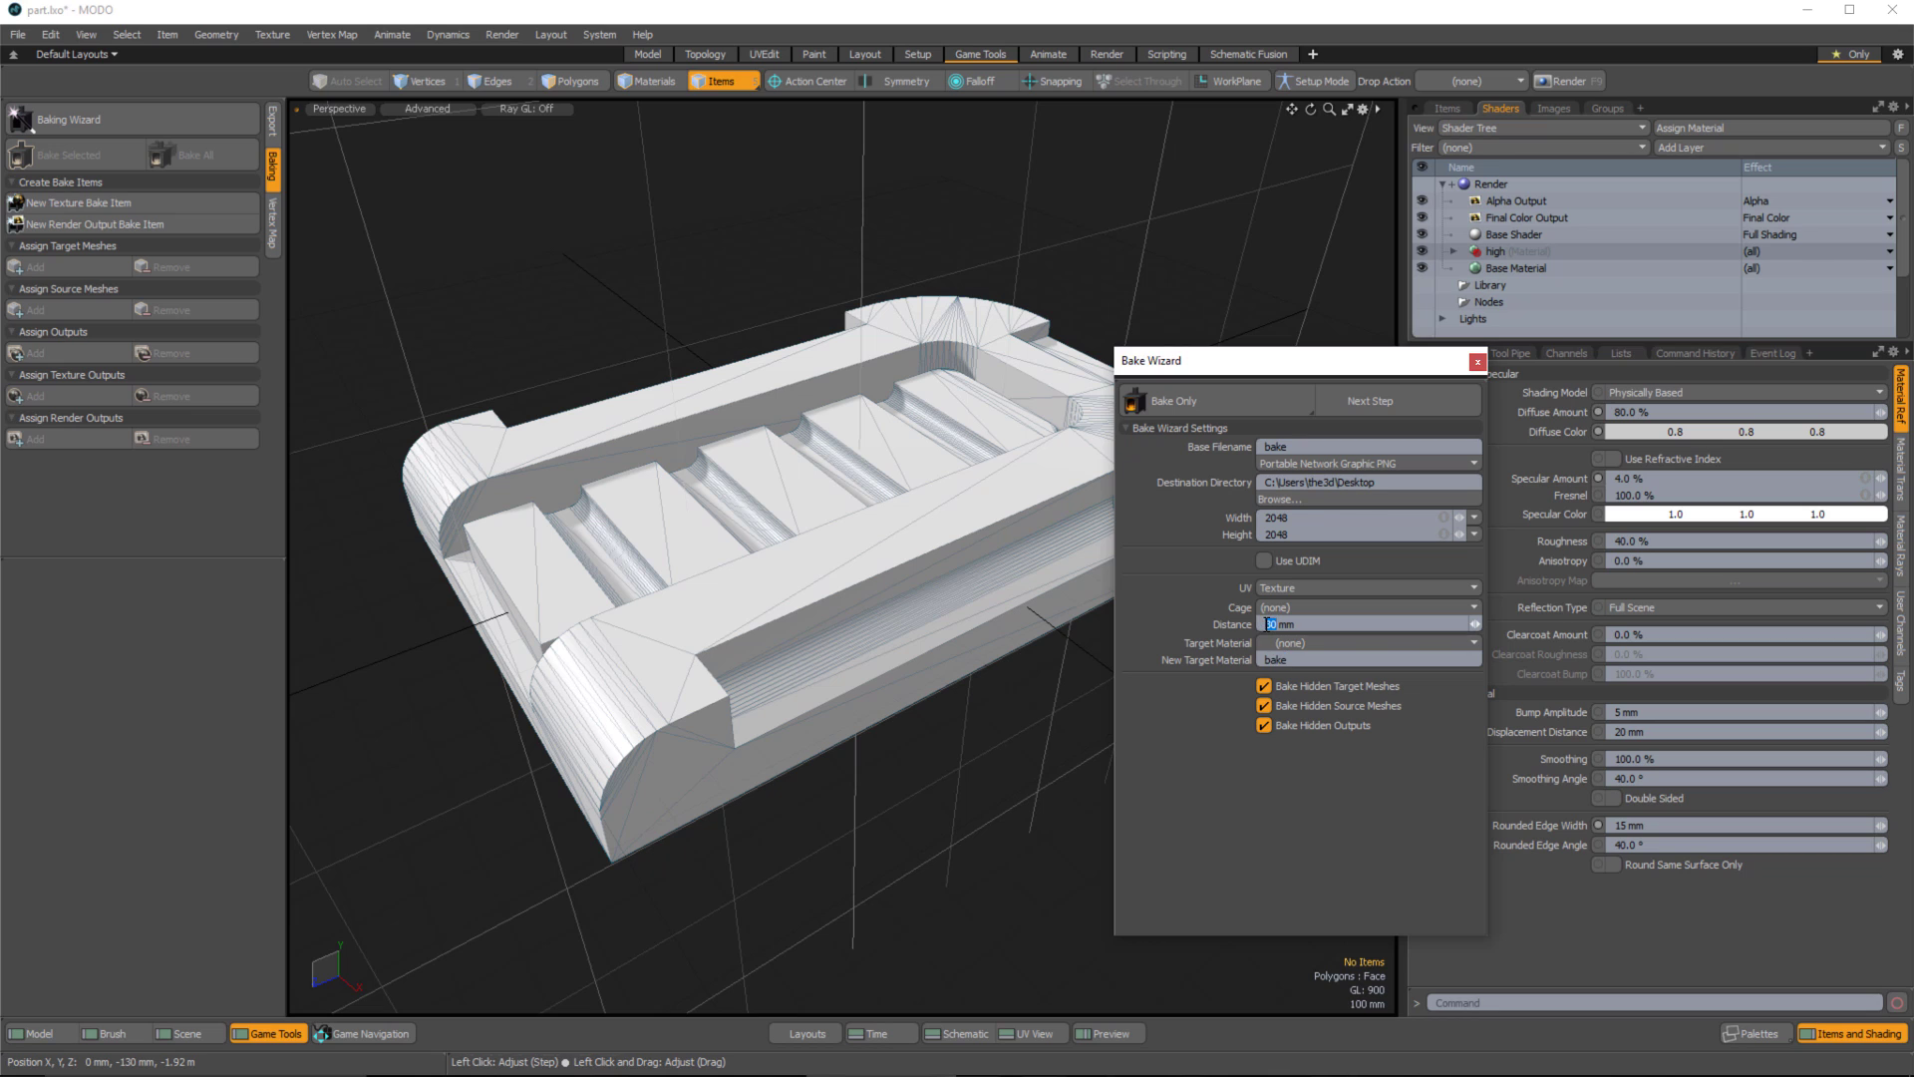
{"action": "type", "text": "100"}
{"action": "left_click", "coordinate": [1378, 403]}
Mark the low mesh as bake target and the high mesh as source, and advance to the new outputs page.
{"action": "left_click", "coordinate": [1127, 465]}
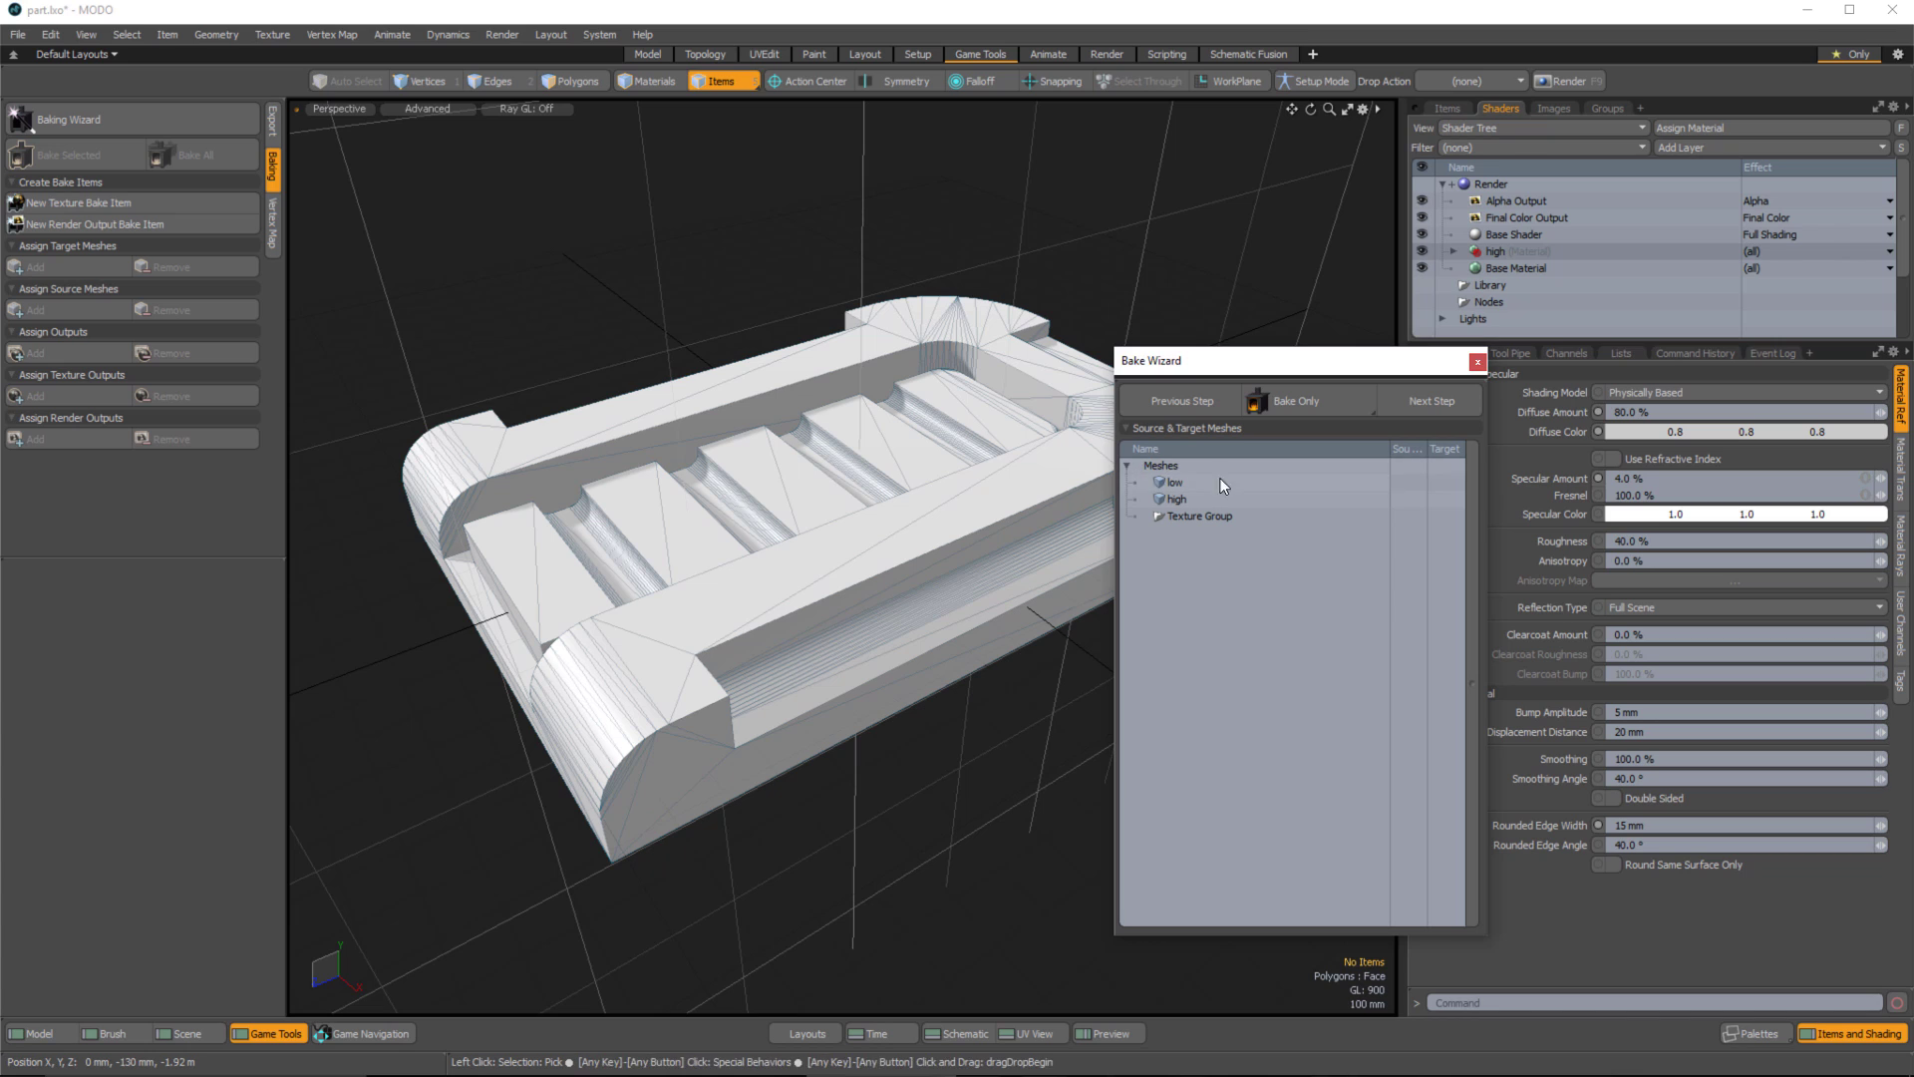
{"action": "left_click", "coordinate": [1445, 482]}
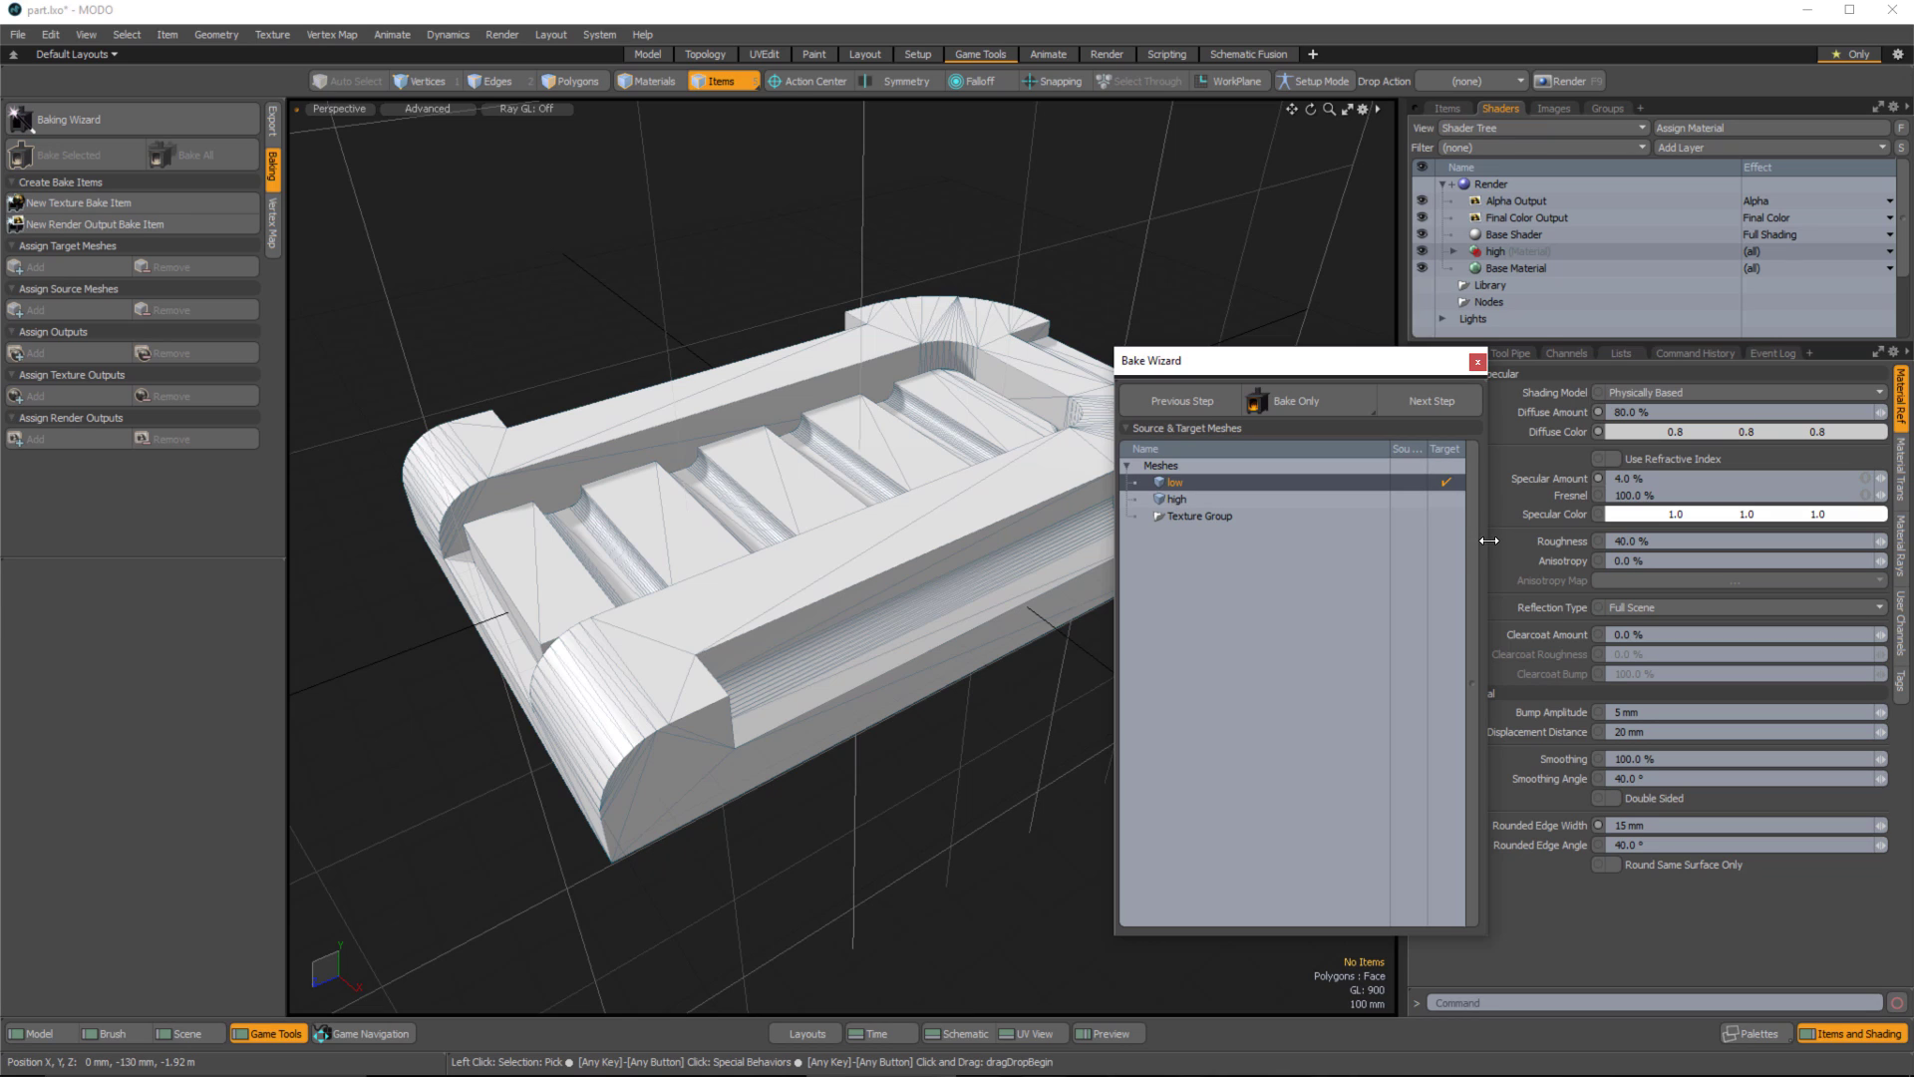
{"action": "left_click", "coordinate": [1410, 513]}
{"action": "left_click", "coordinate": [1408, 515]}
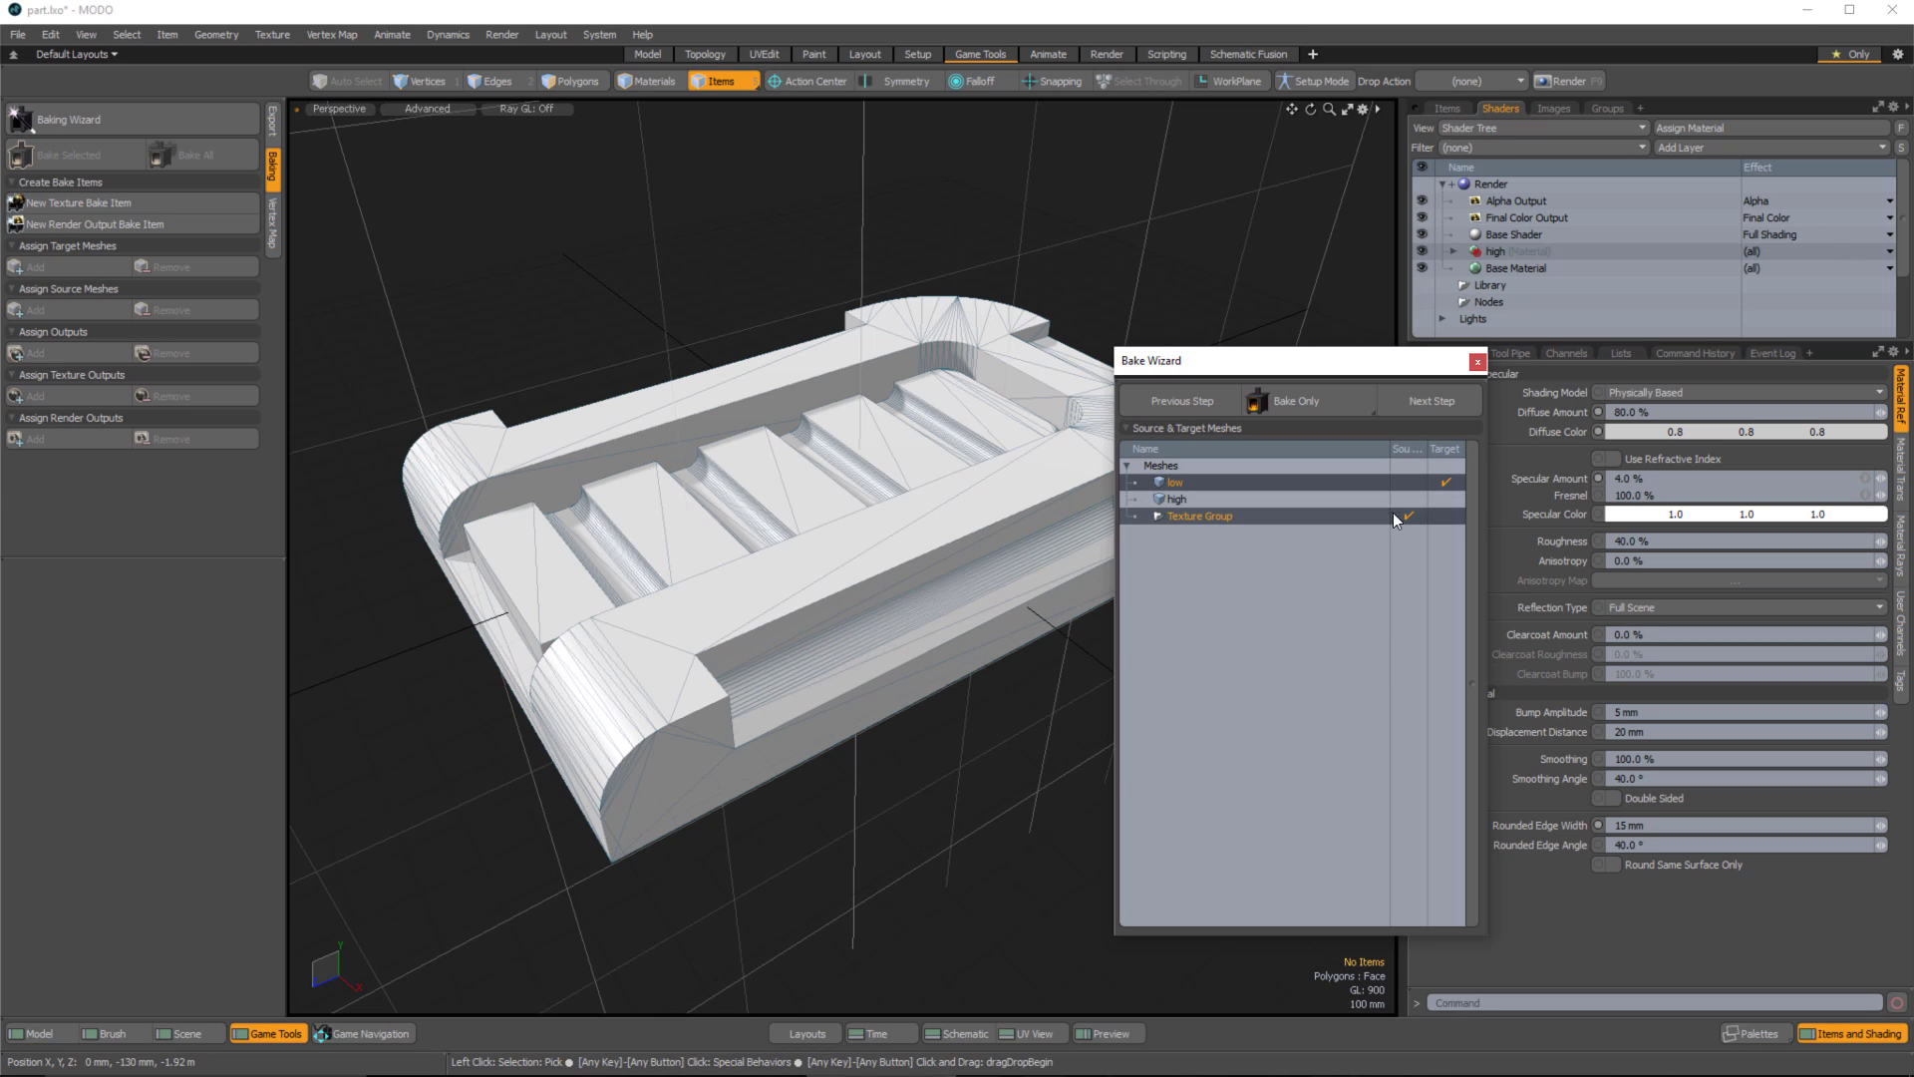
{"action": "left_click", "coordinate": [1404, 500]}
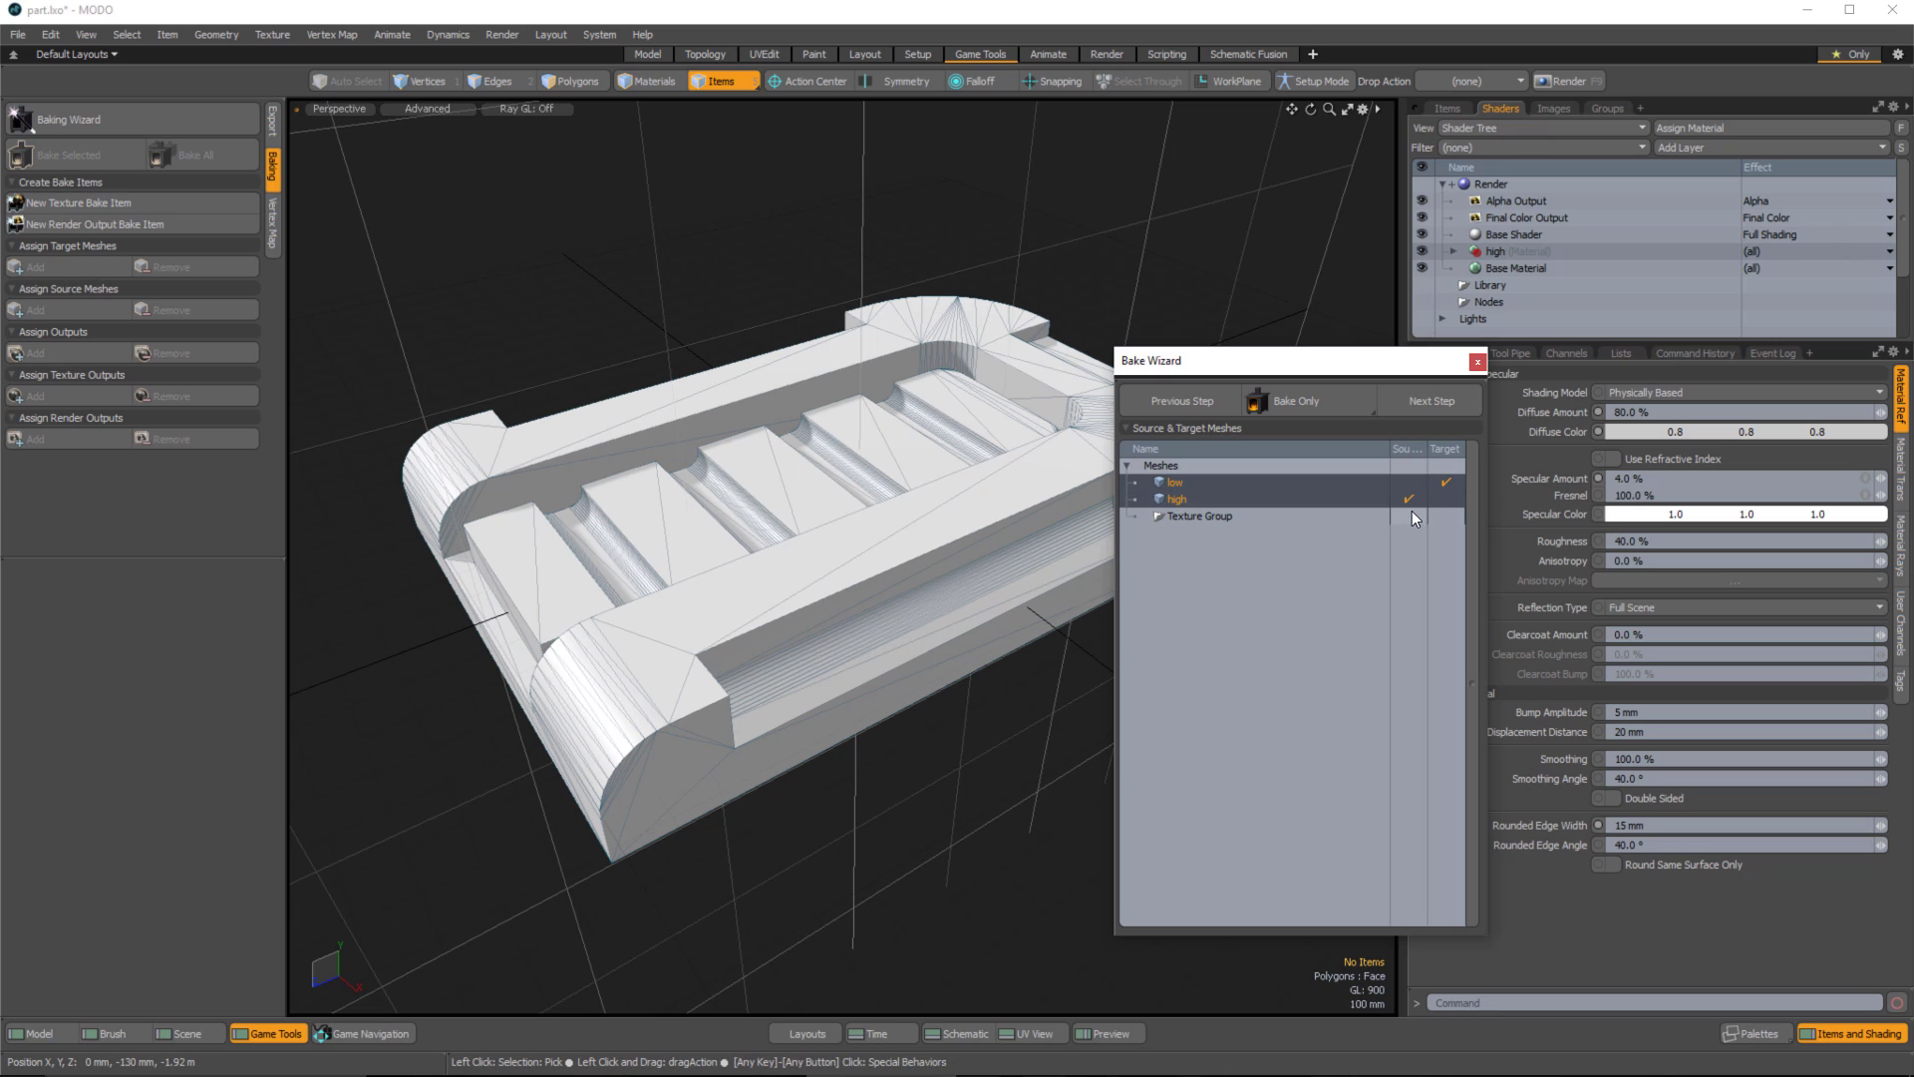
{"action": "left_click", "coordinate": [1408, 408]}
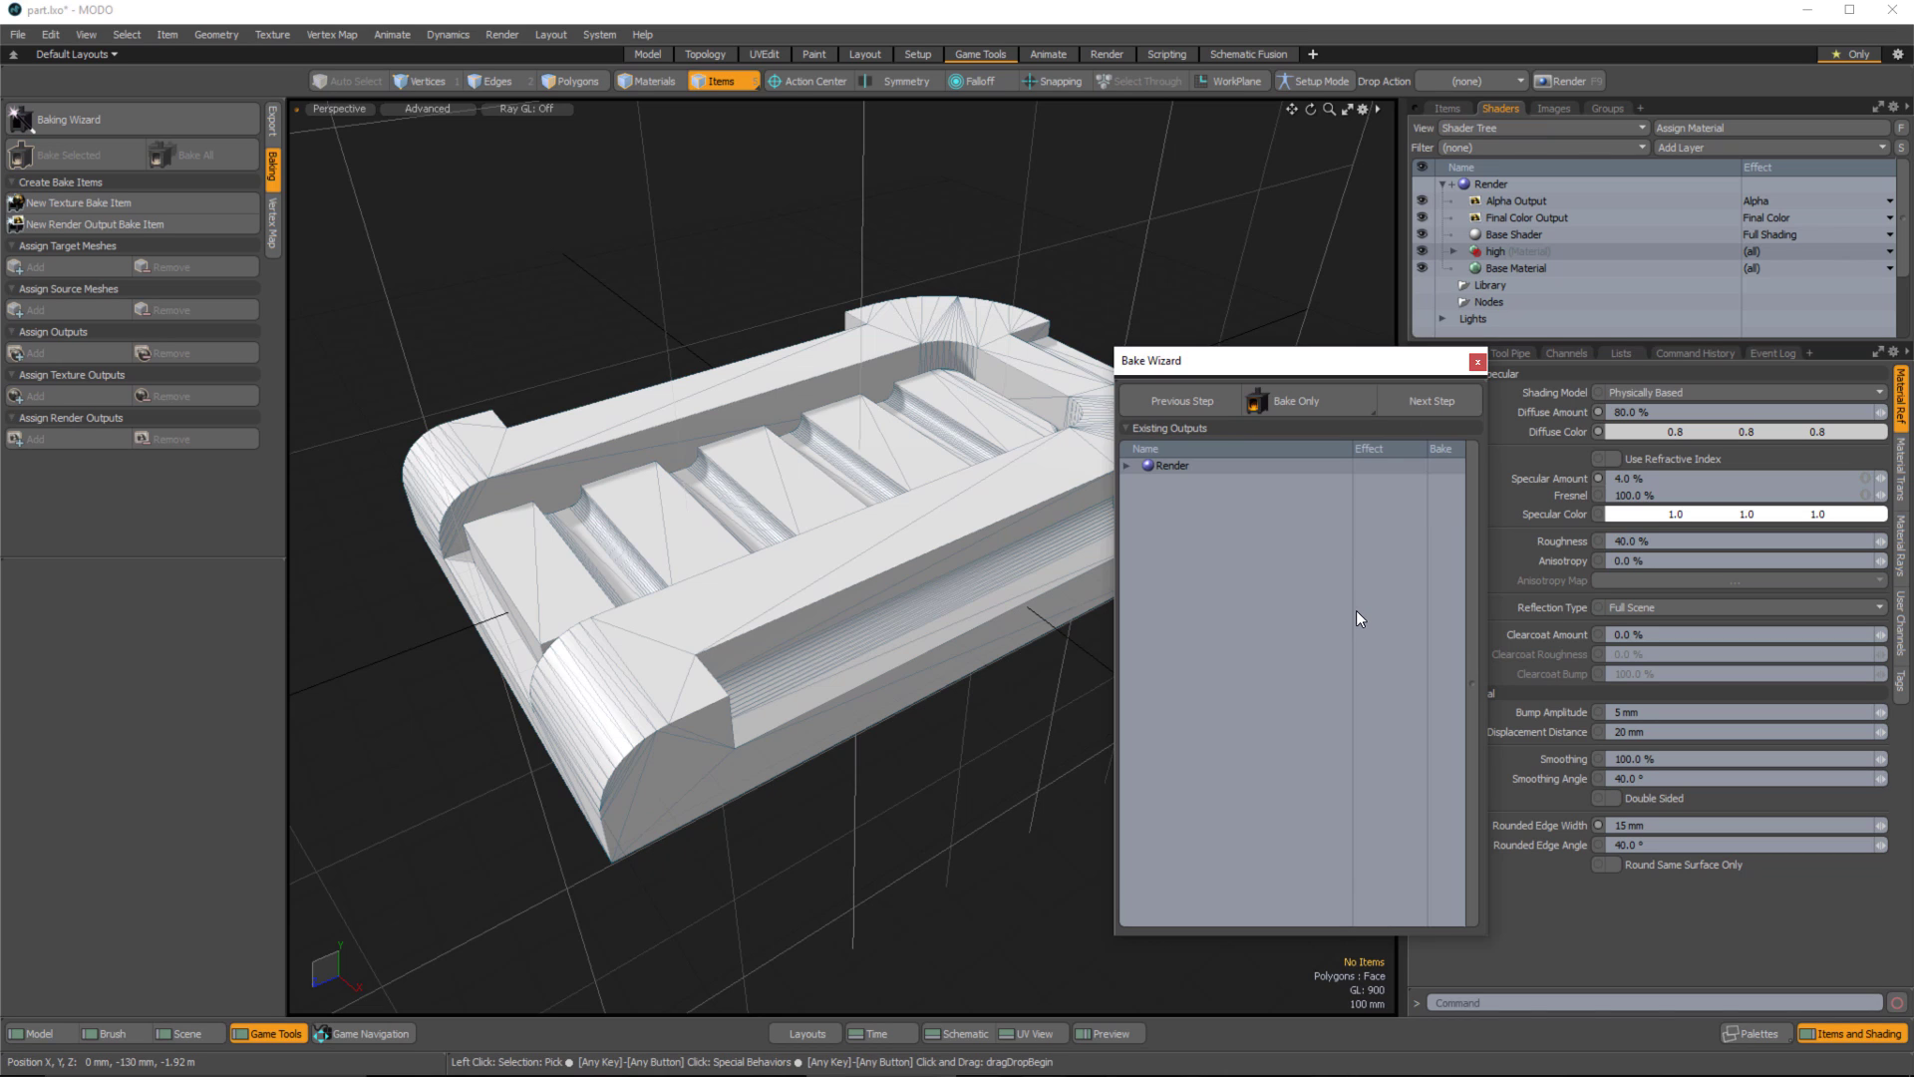
{"action": "left_click", "coordinate": [1429, 403]}
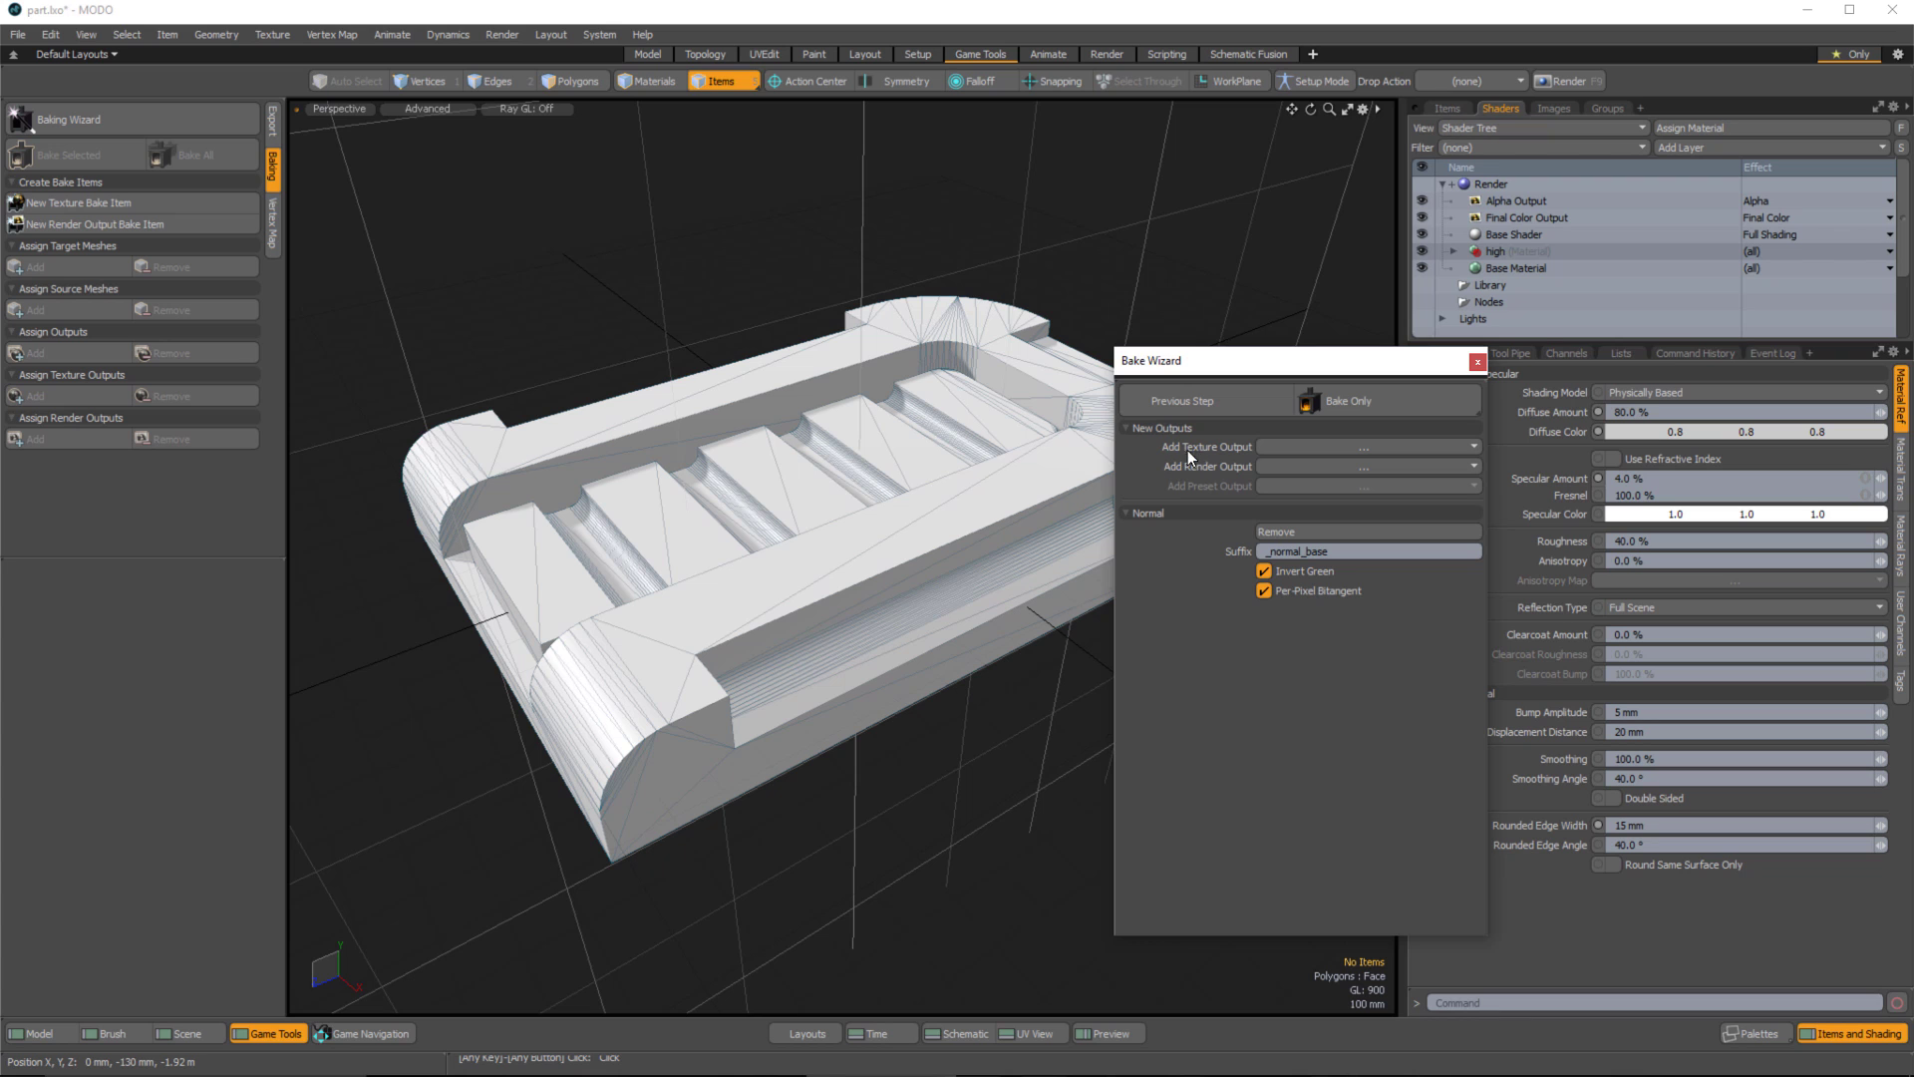
Look through the available texture output types and check the suffix of the normal output.
{"action": "left_click", "coordinate": [1277, 445]}
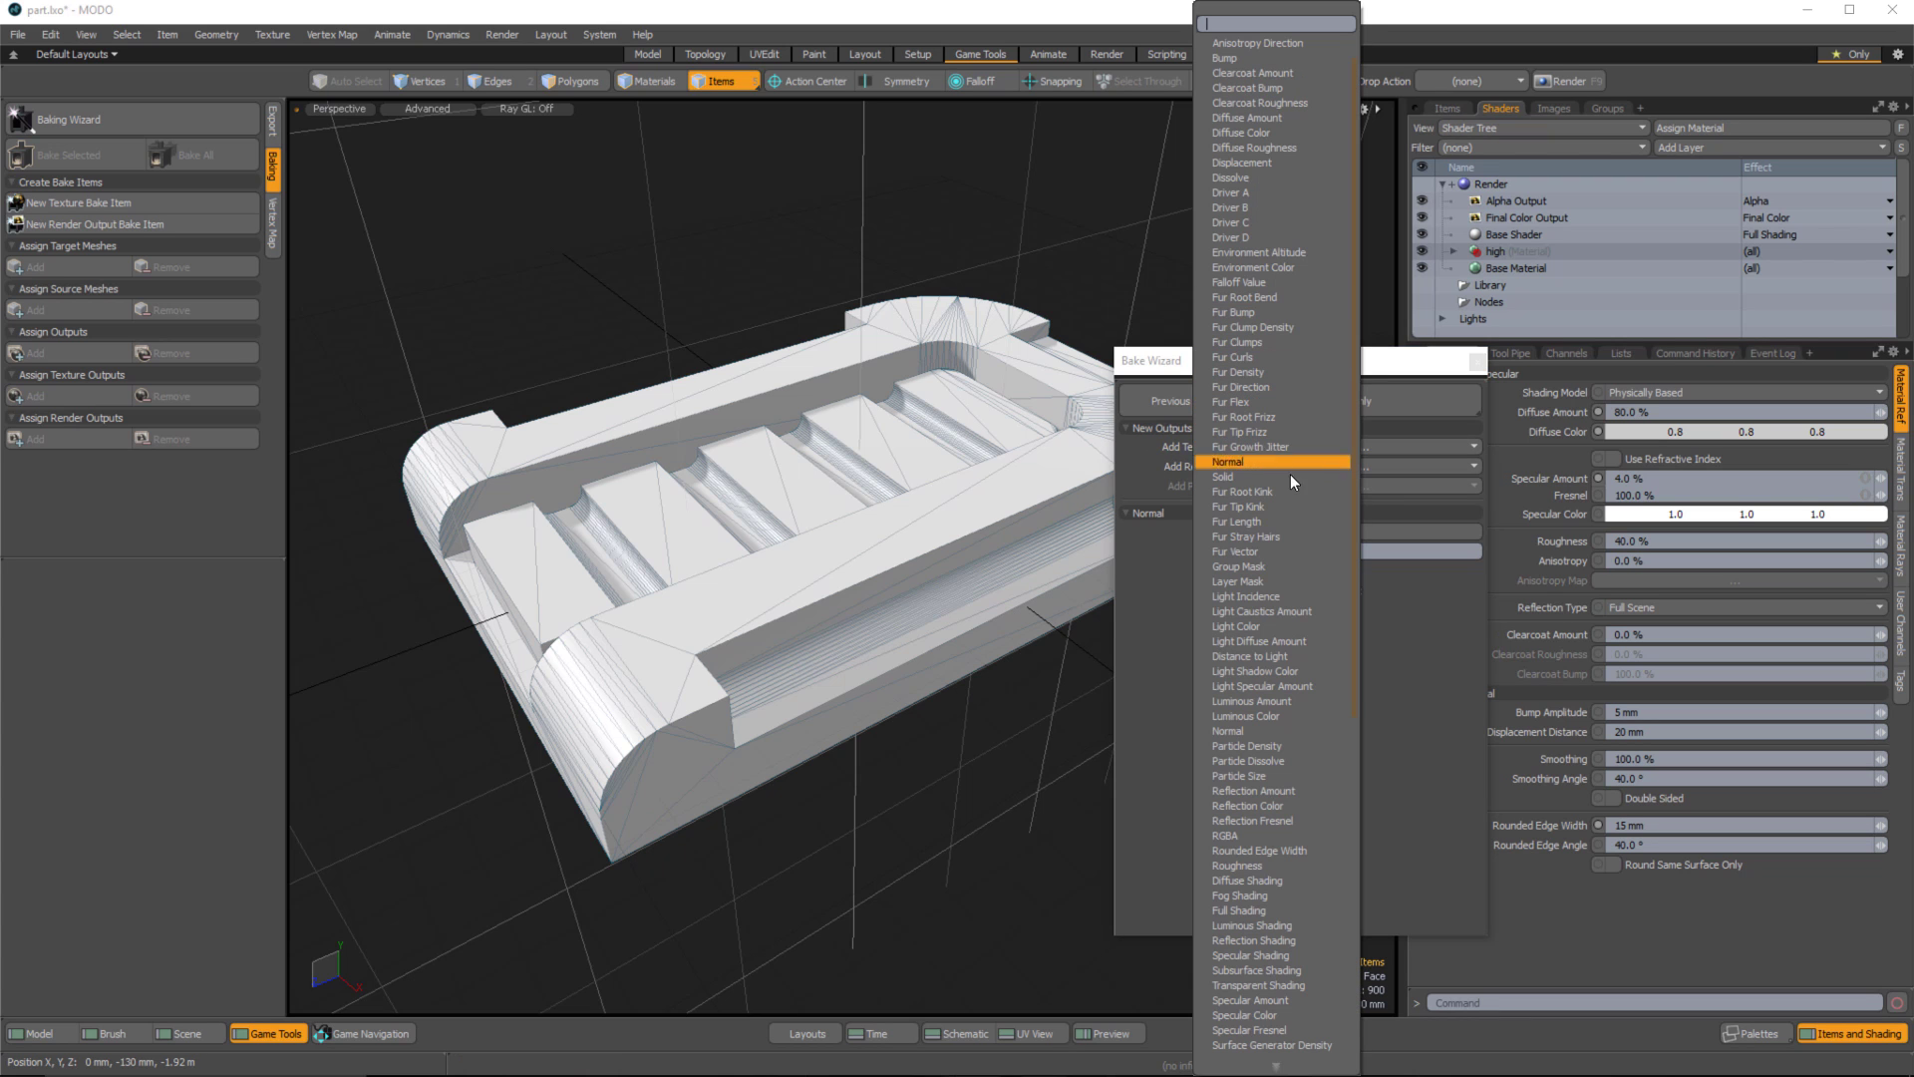
{"action": "left_click", "coordinate": [1203, 463]}
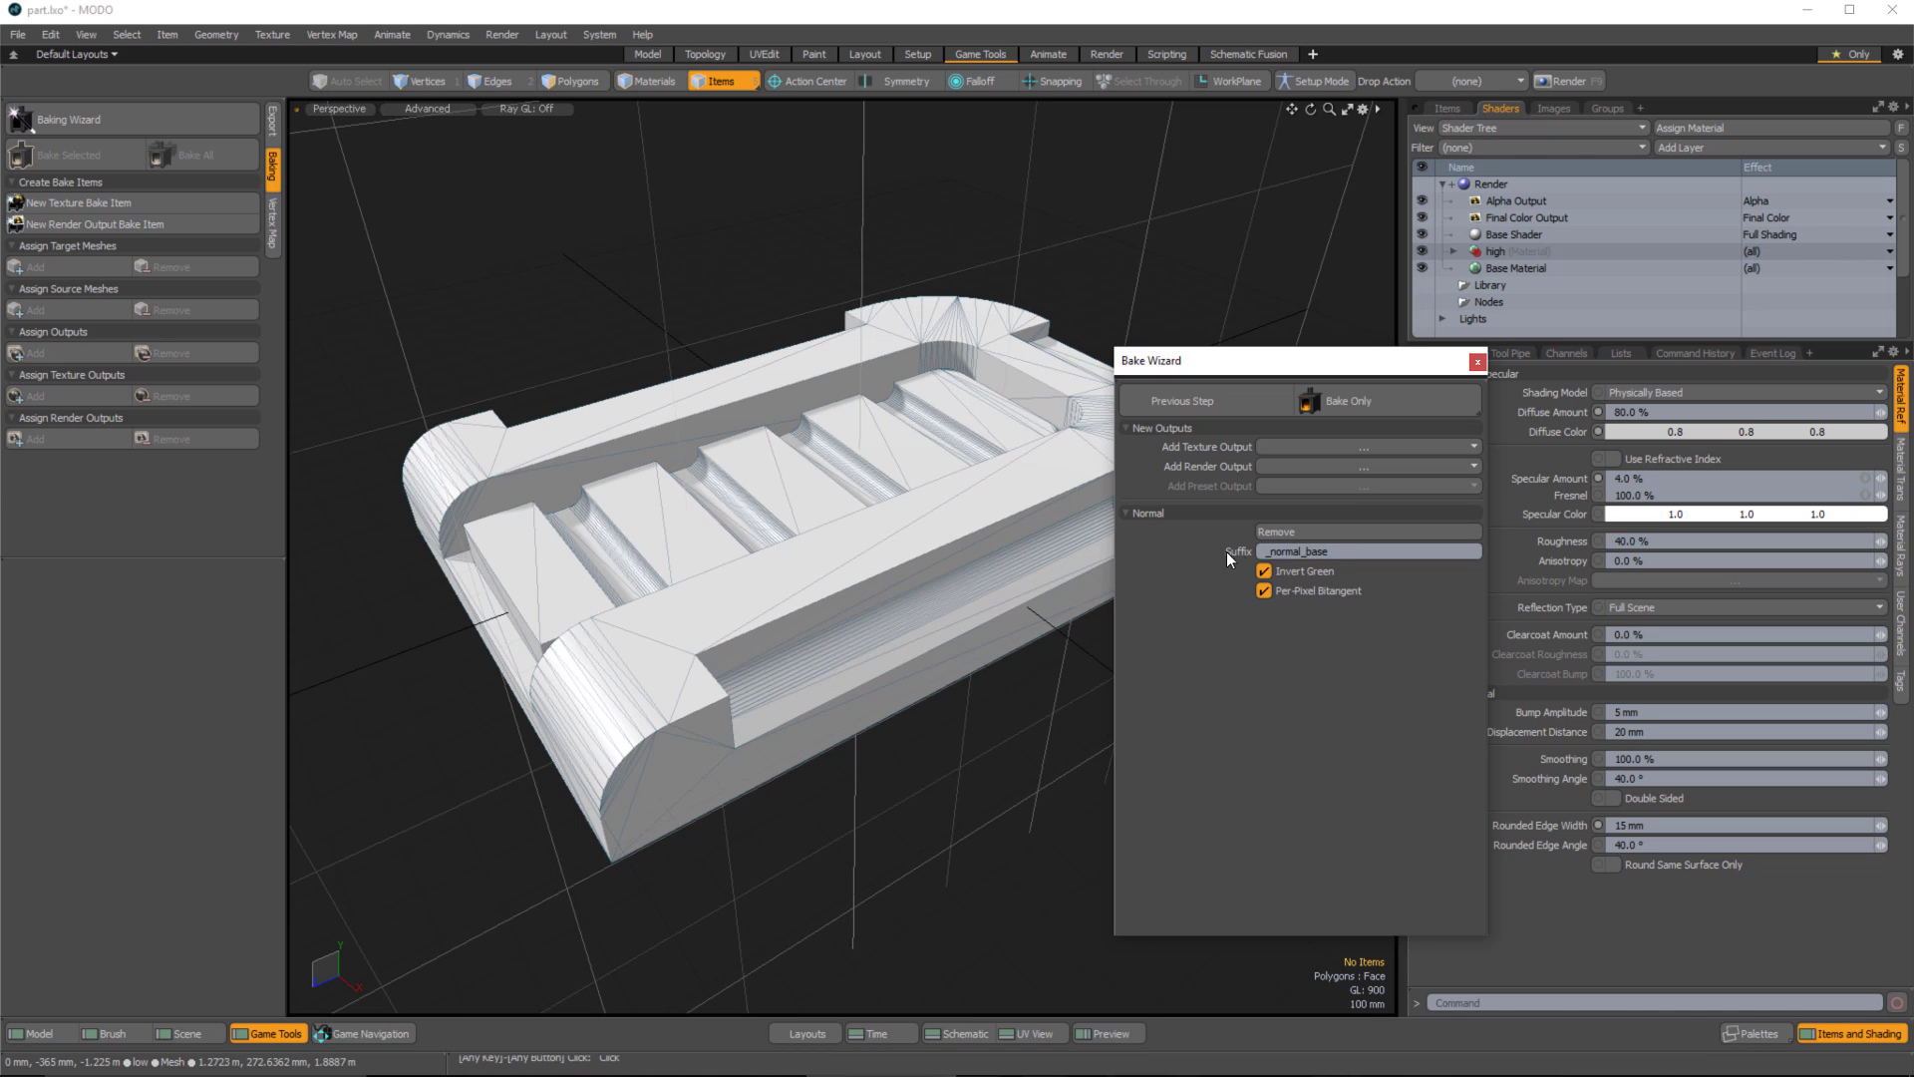
{"action": "double_click", "coordinate": [1314, 551]}
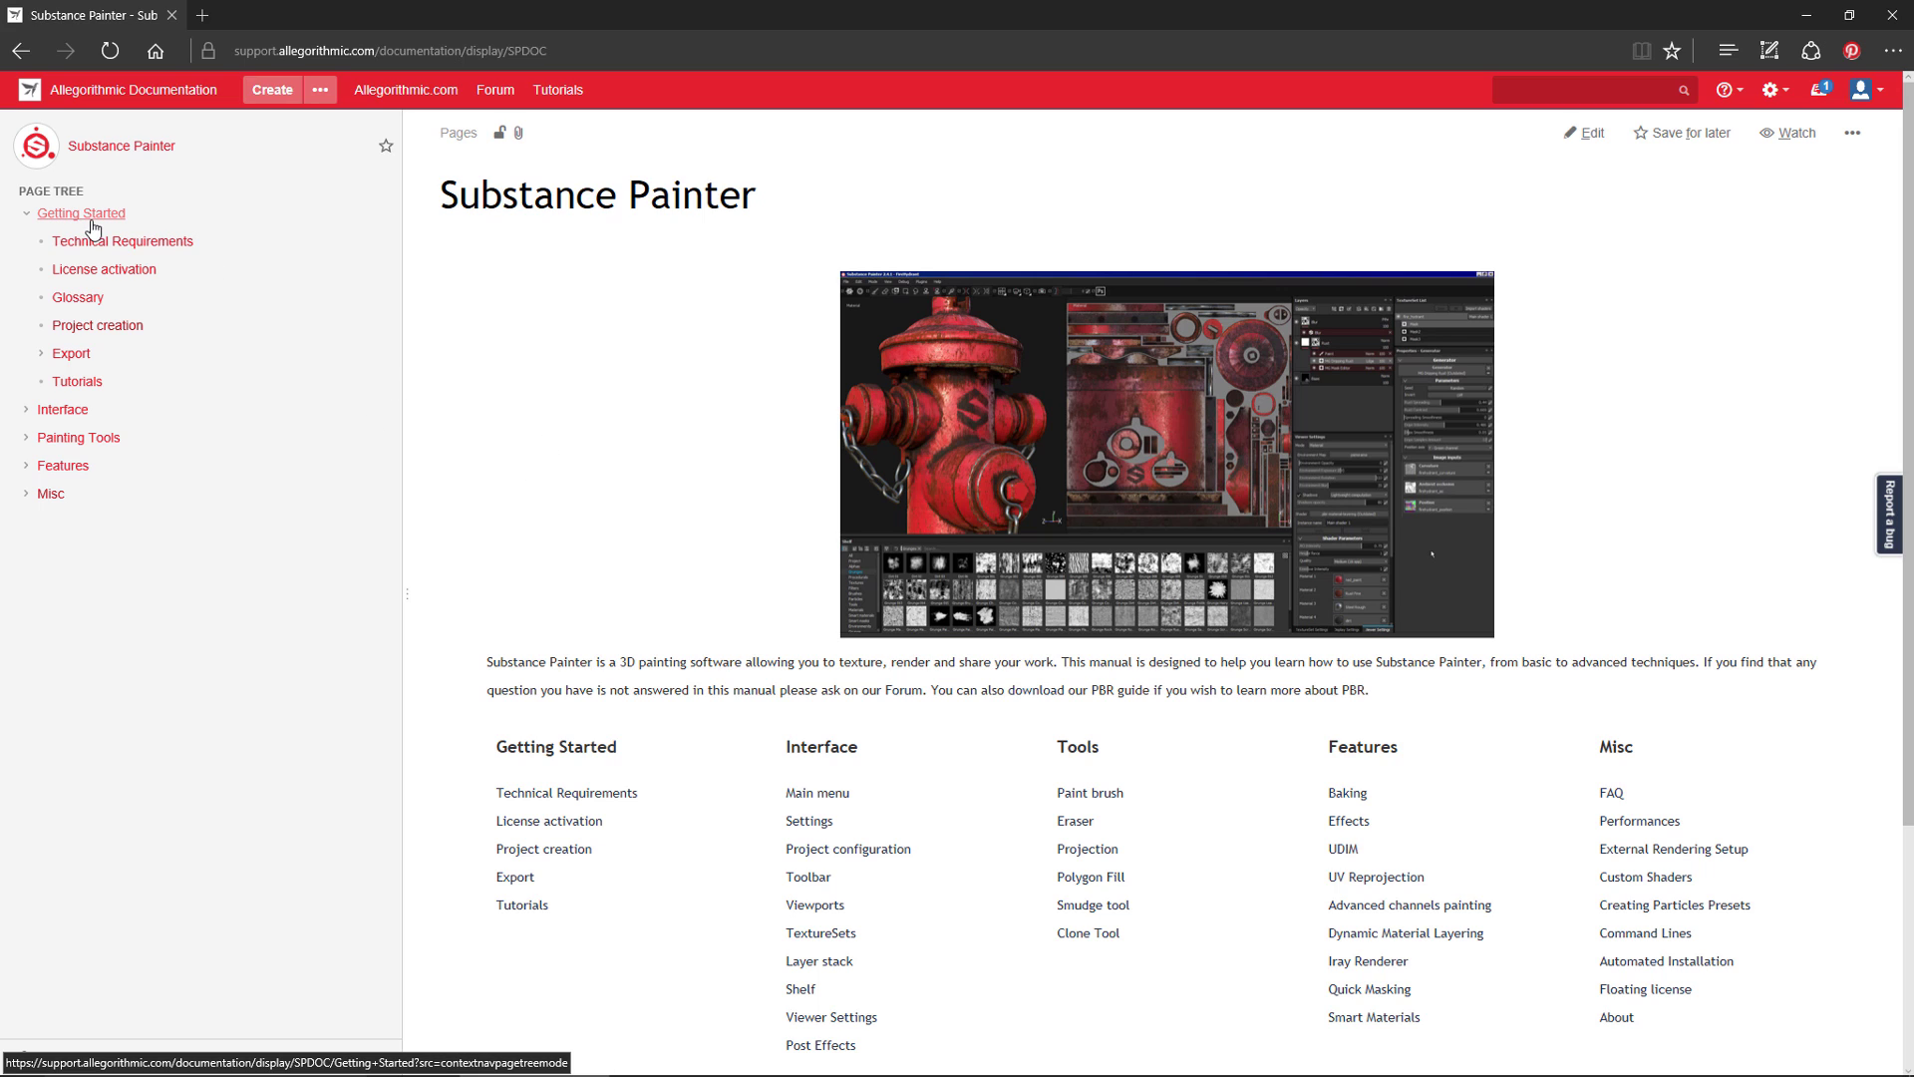
Read the normal map naming convention on the Project creation page of the Substance Painter documentation in the browser and return to MODO.
{"action": "left_click", "coordinate": [119, 332]}
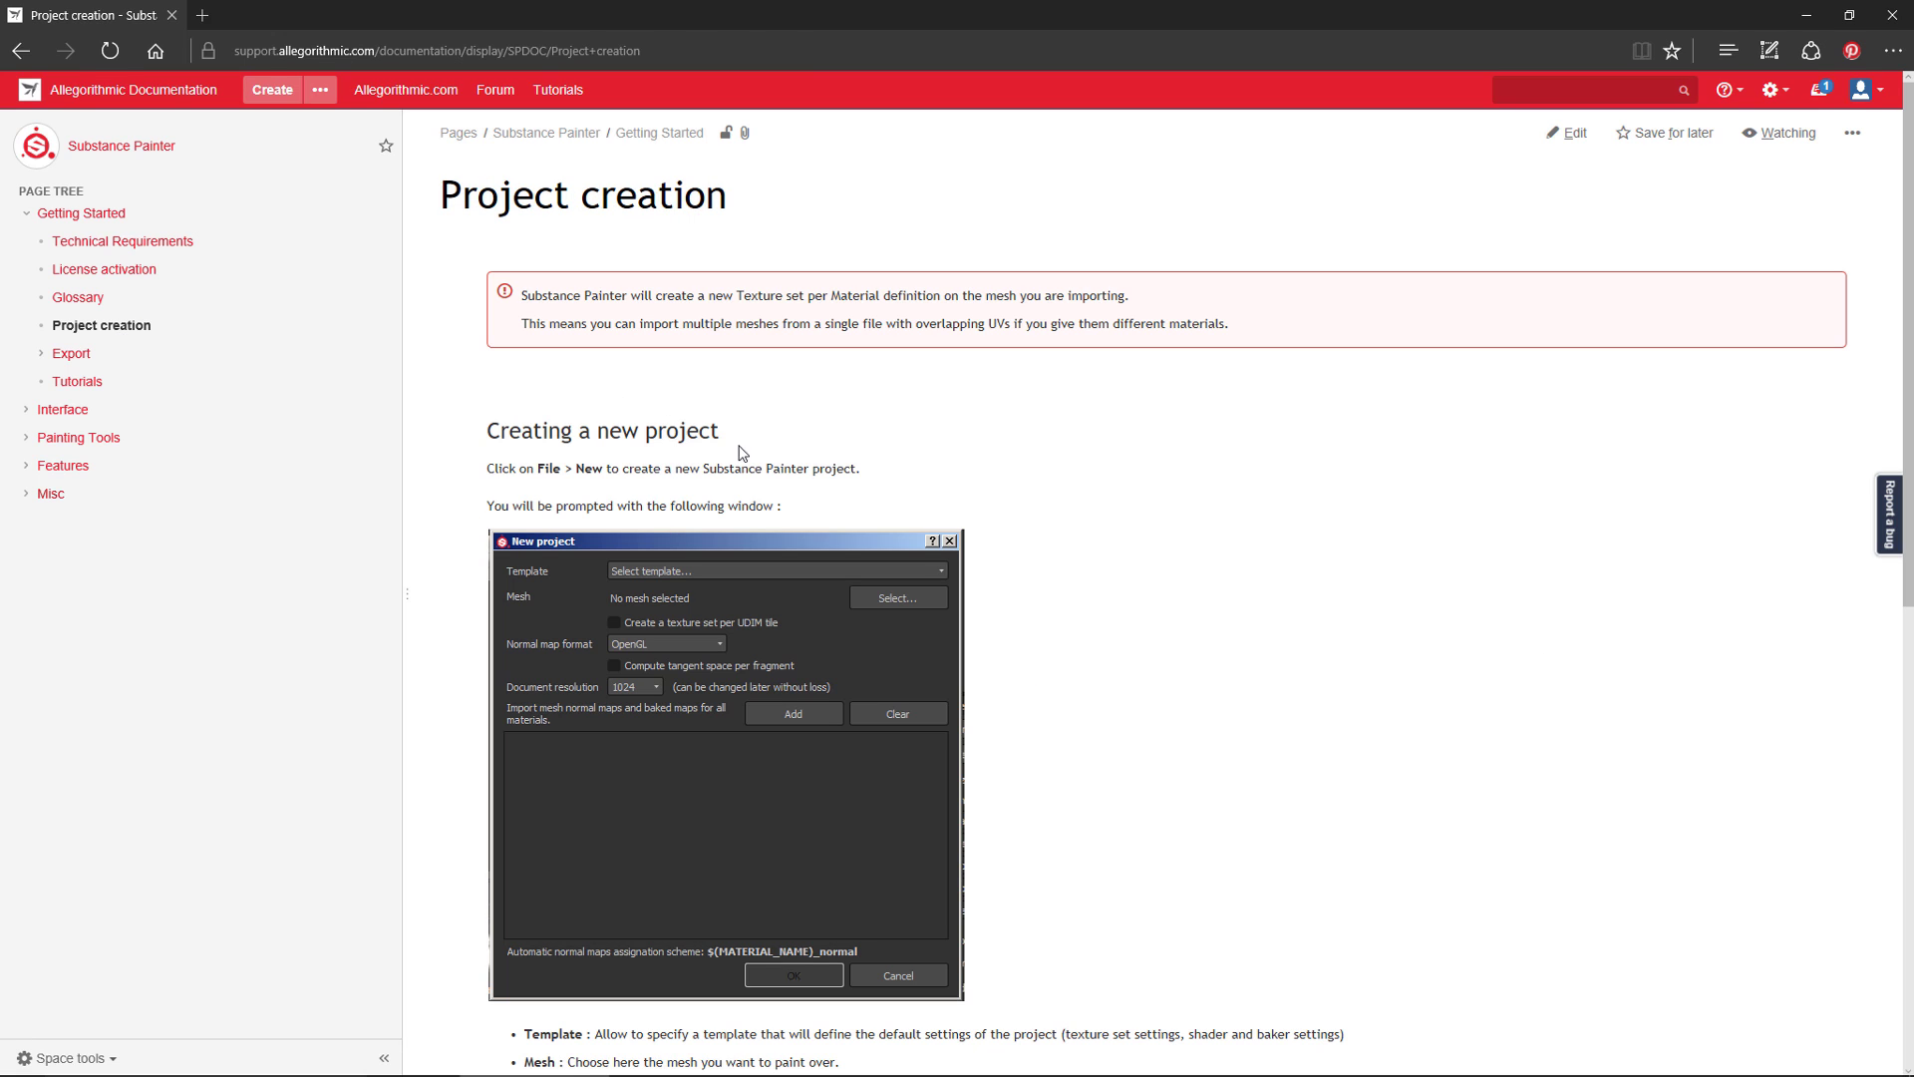
{"action": "scroll", "coordinate": [1154, 653], "scroll_direction": "down", "scroll_amount": 9}
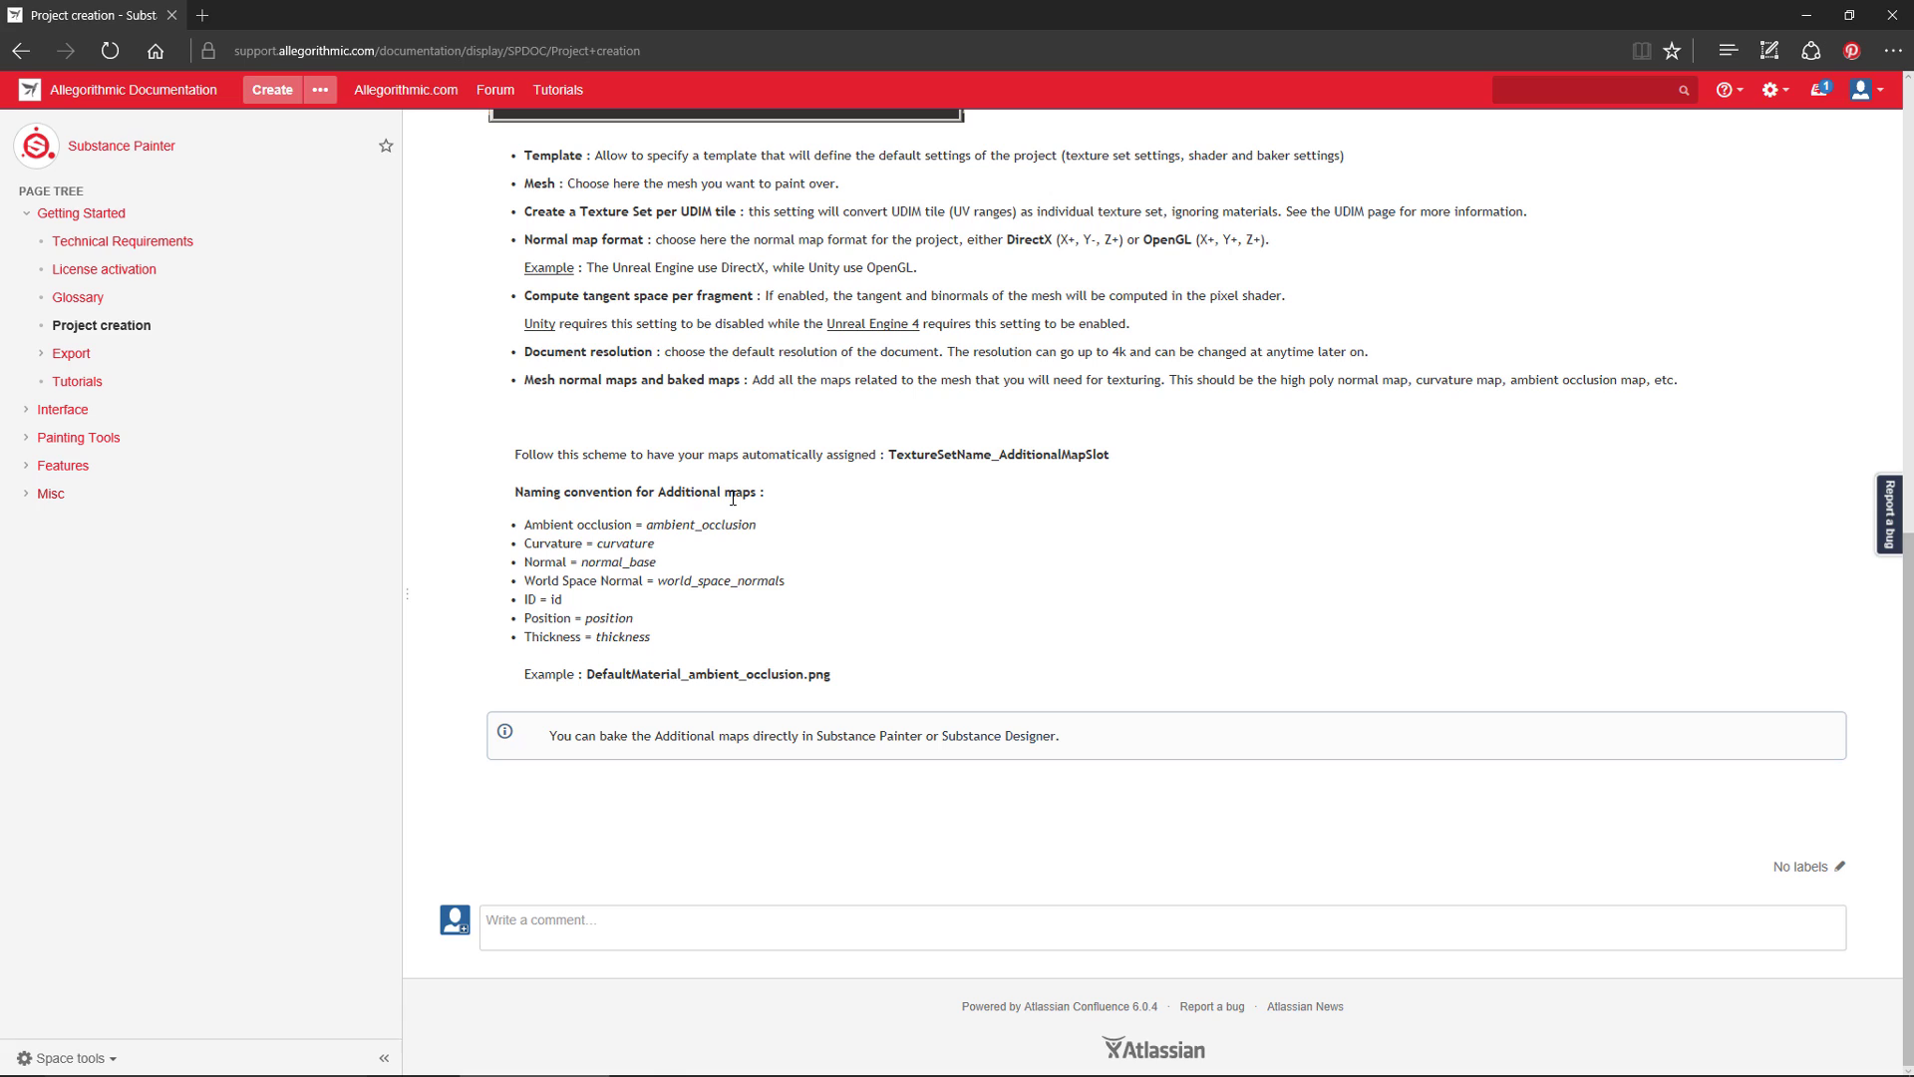
{"action": "double_click", "coordinate": [535, 562]}
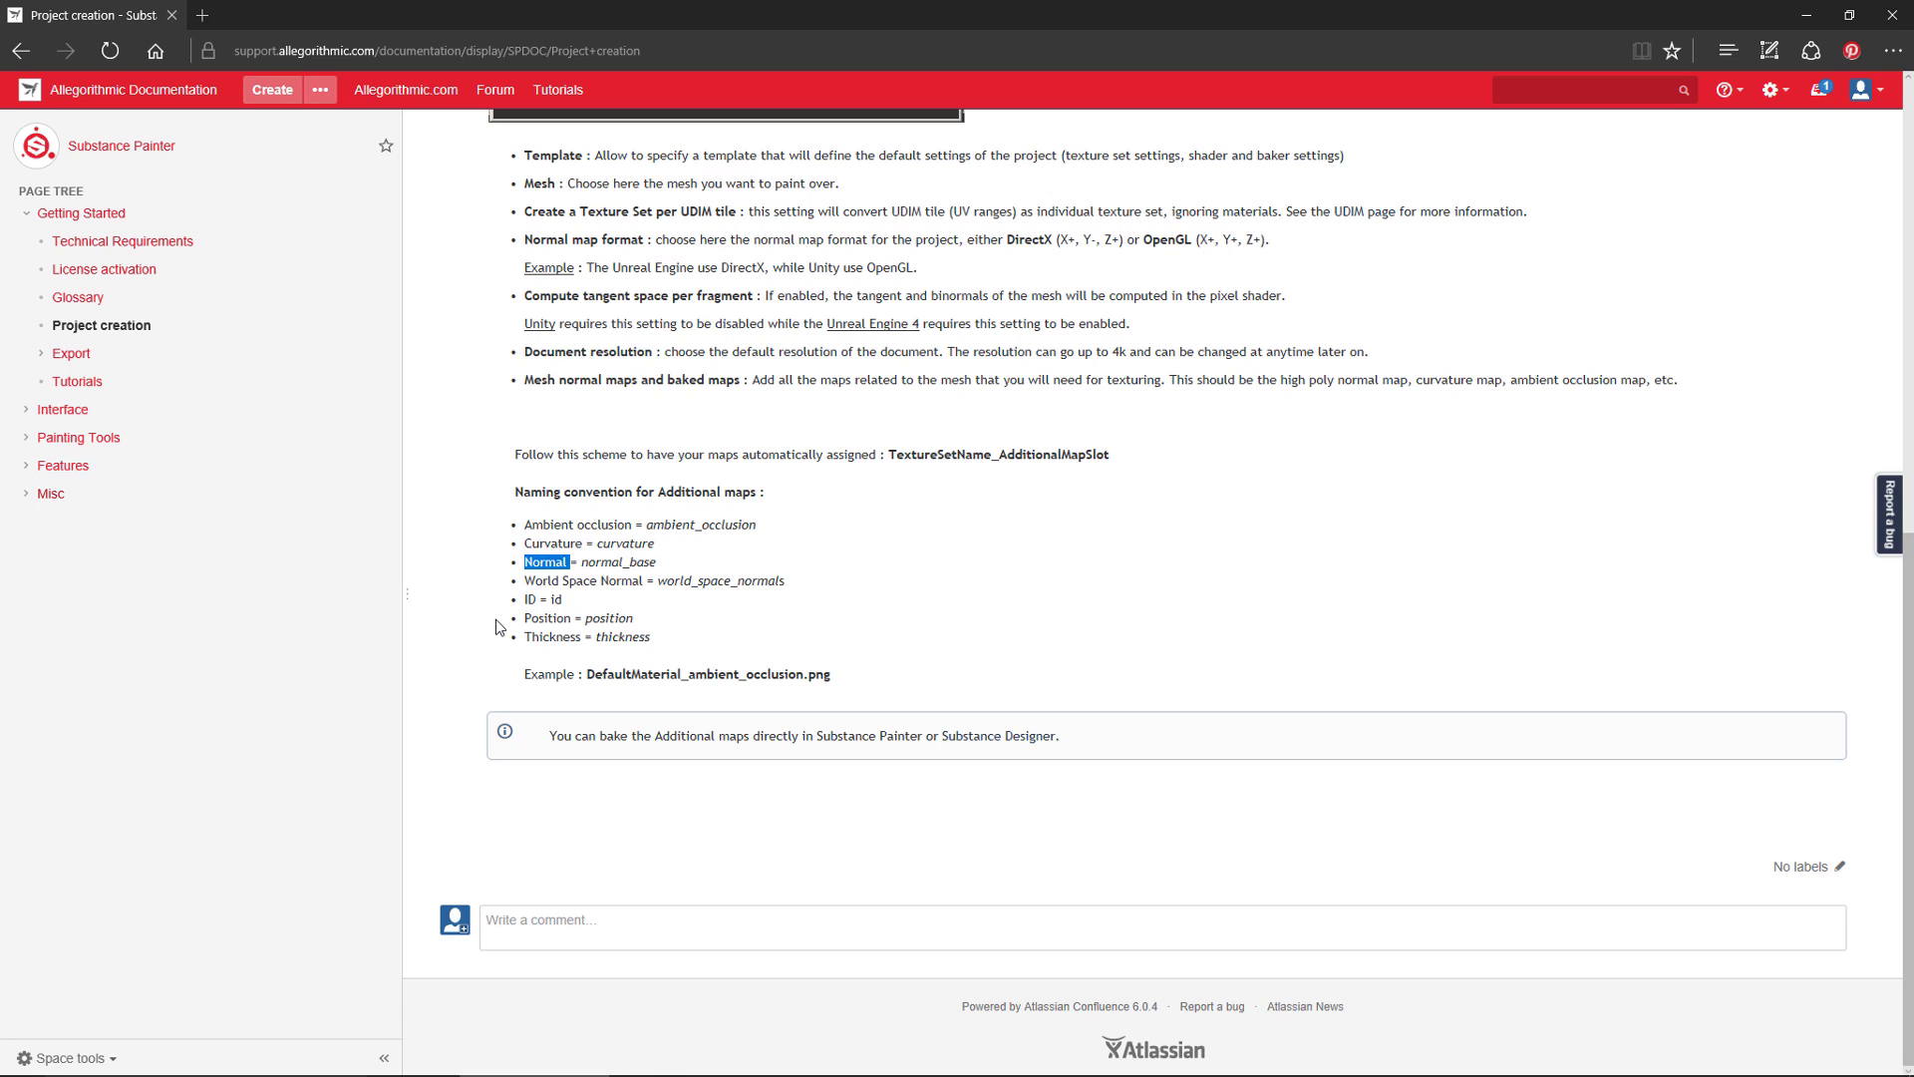
{"action": "left_click", "coordinate": [609, 580]}
{"action": "key", "text": "alt+Tab"}
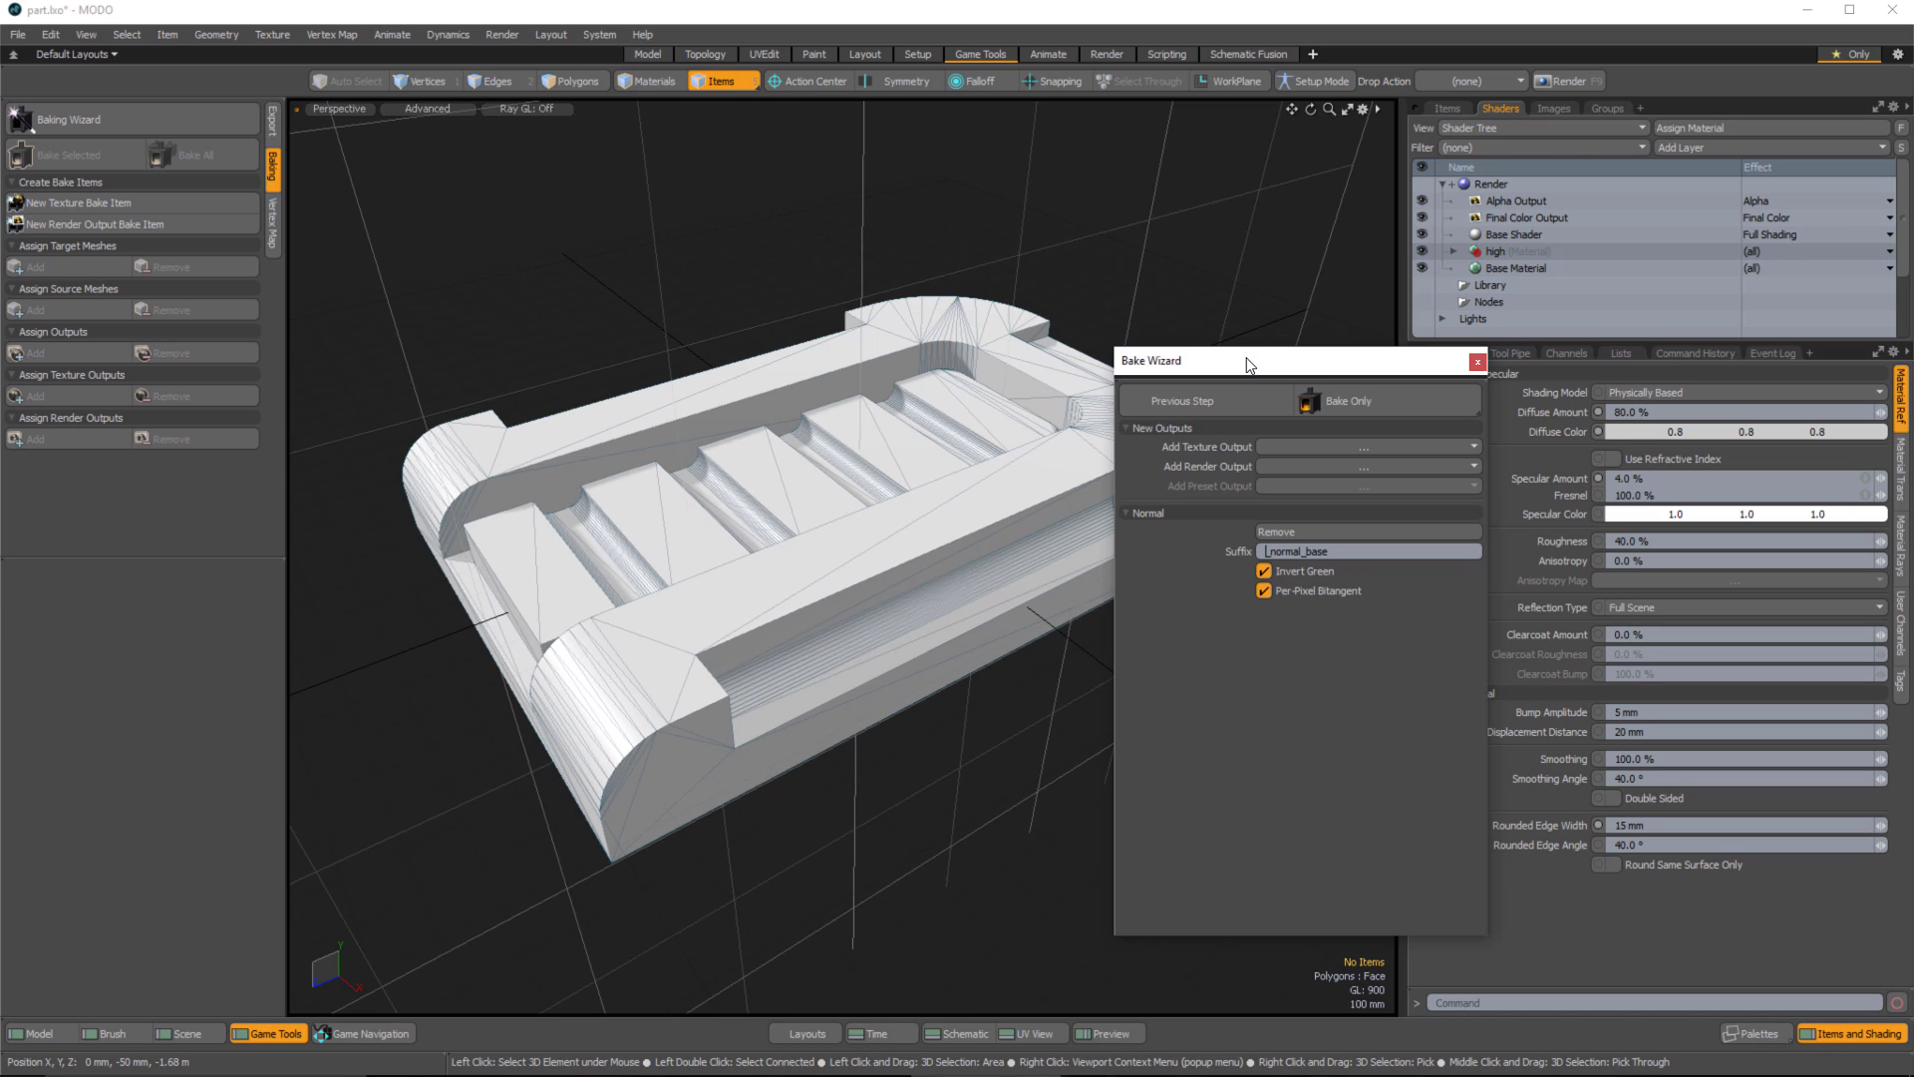
Bake the normal map with the current wizard settings and close the render window and the Bake Wizard.
{"action": "left_click", "coordinate": [1364, 398]}
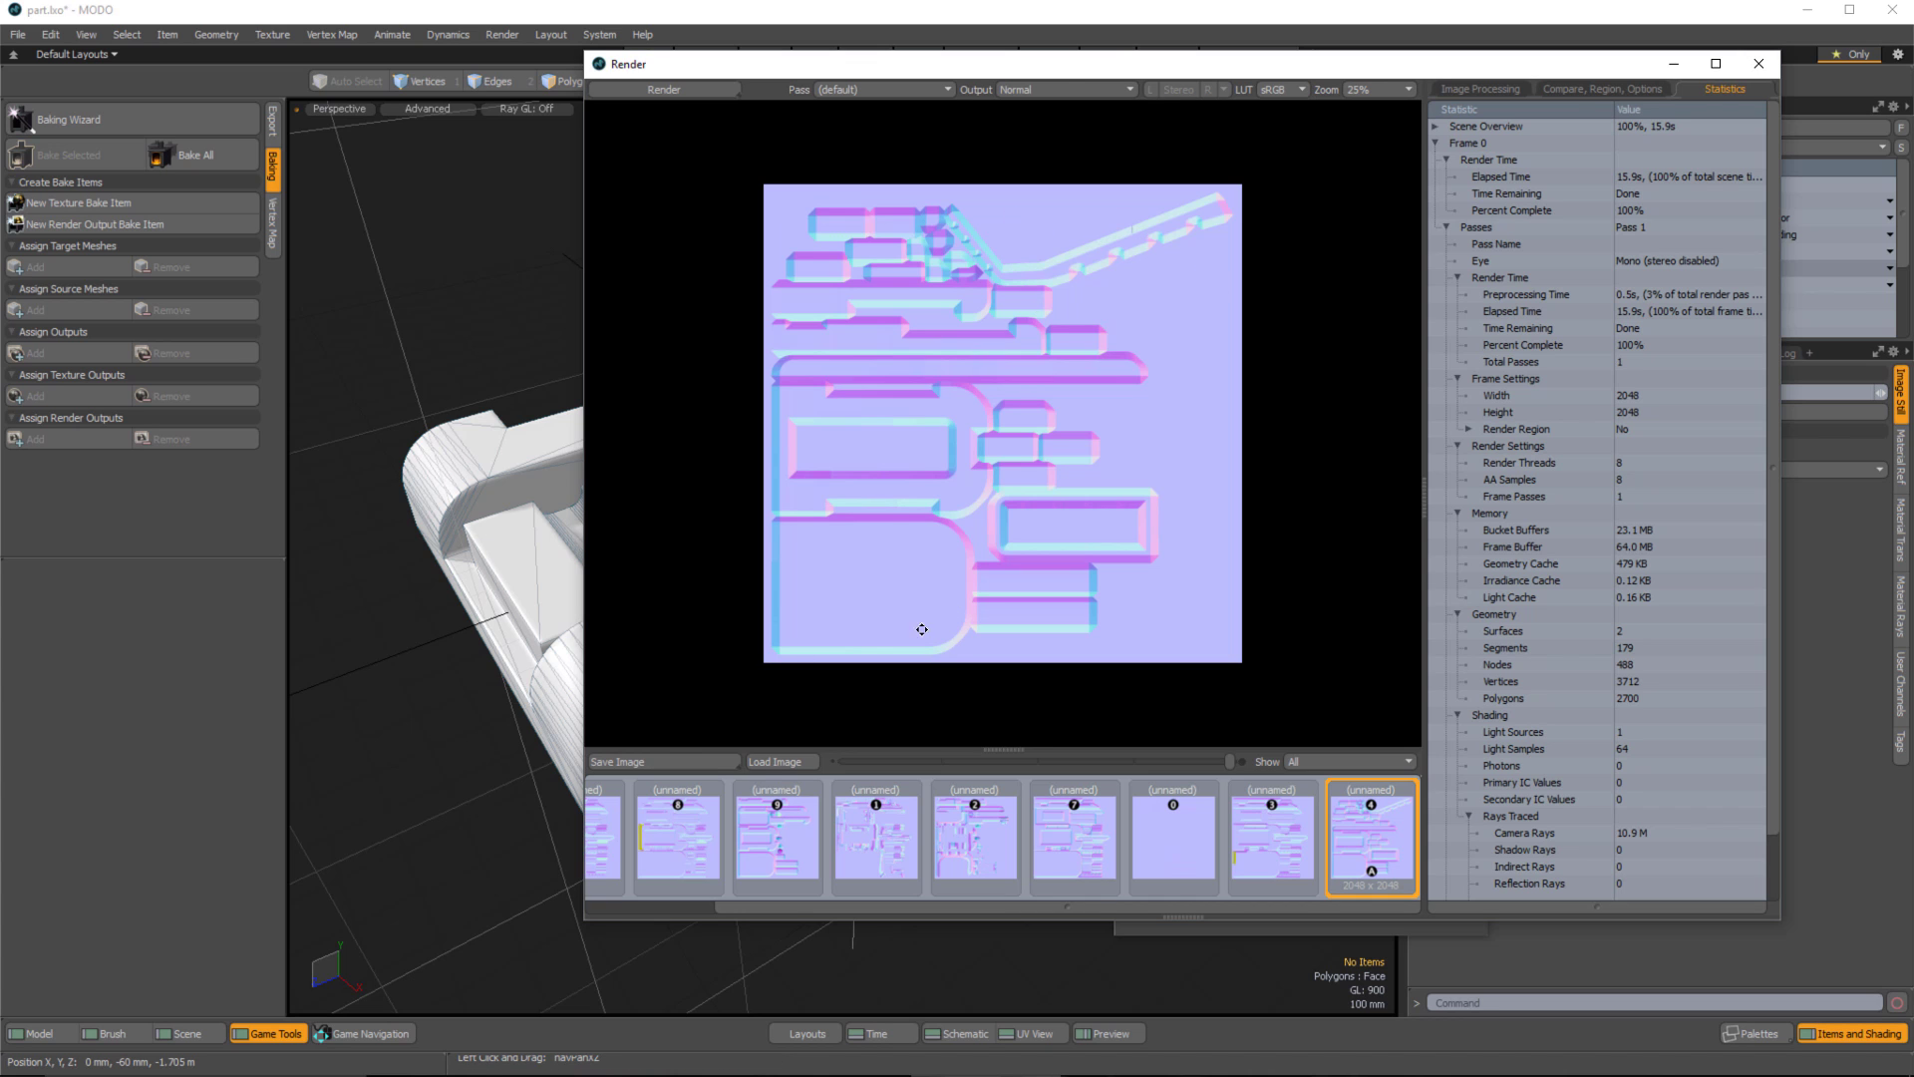
{"action": "left_click", "coordinate": [1759, 63]}
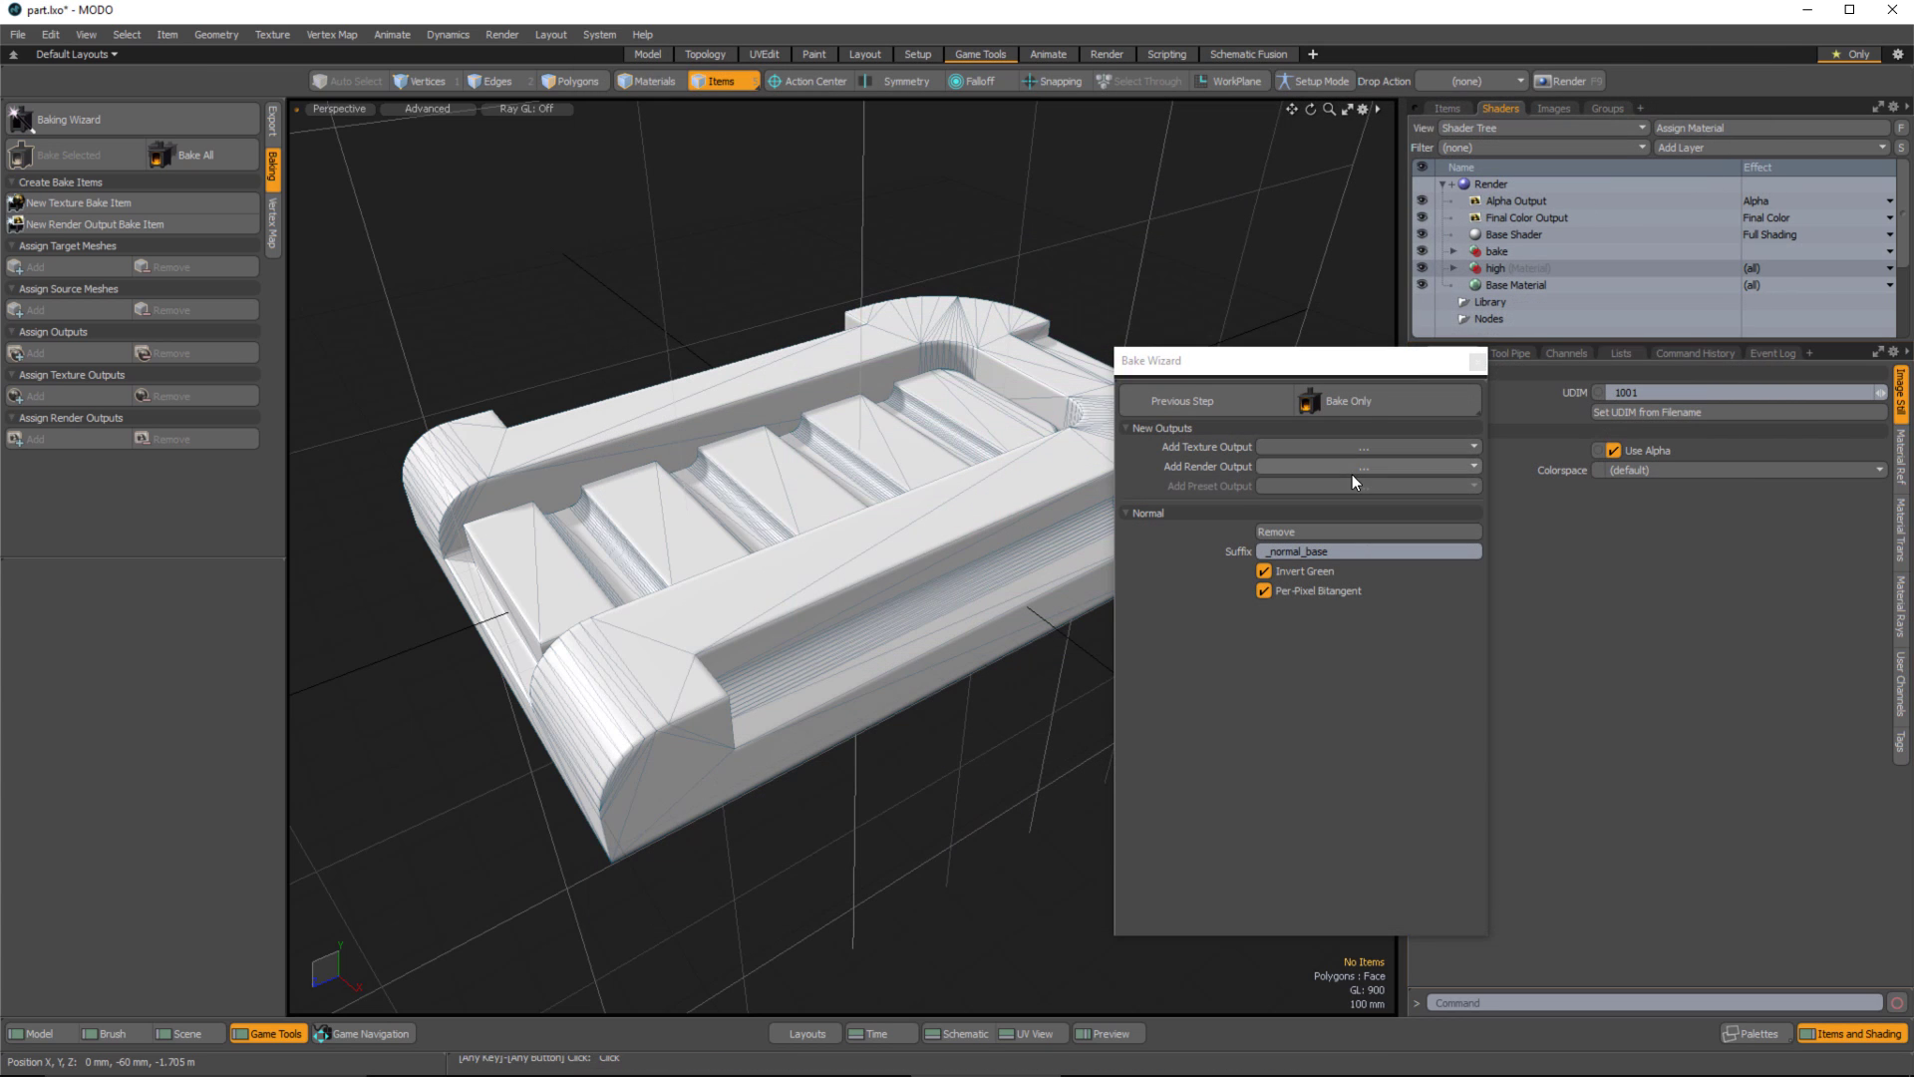
{"action": "left_click", "coordinate": [1479, 363]}
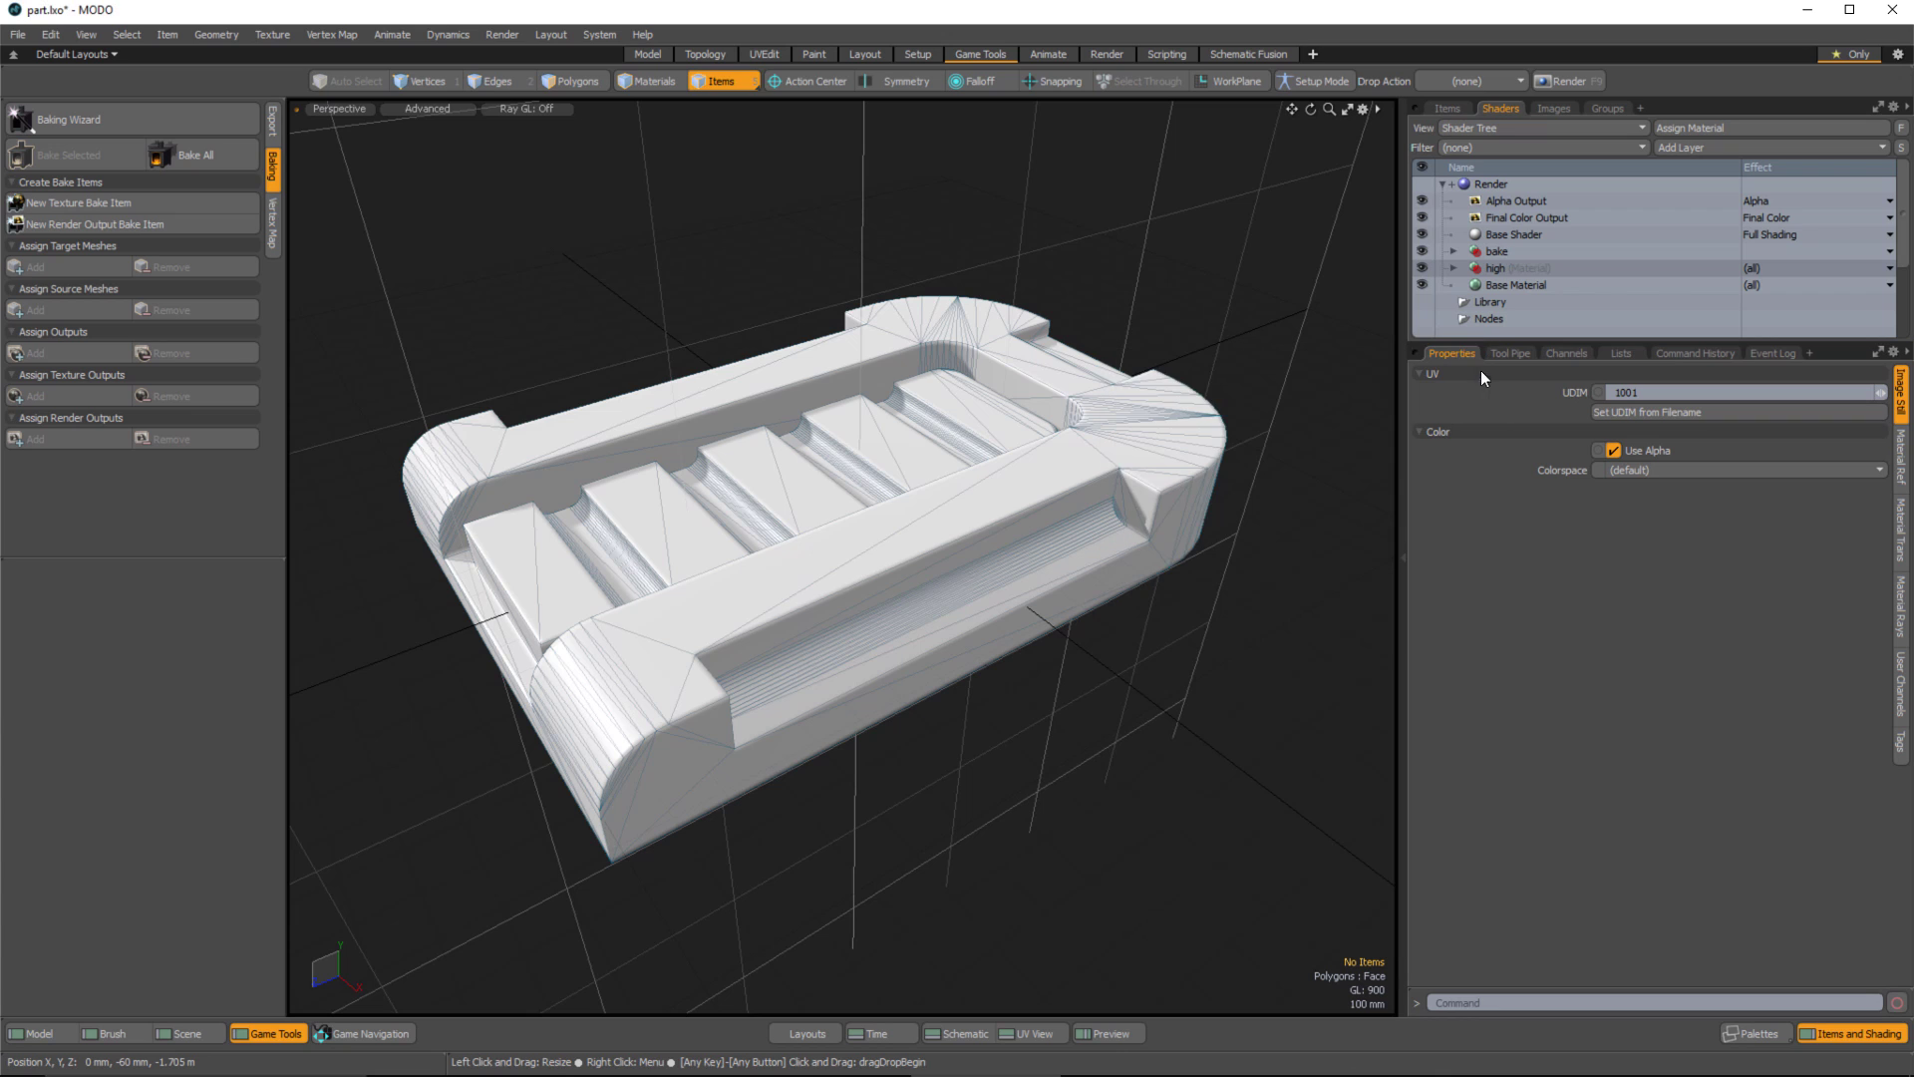
Examine the baked normal map layer inside the bake group of the shader tree and return to the item list.
{"action": "left_click", "coordinate": [1505, 252]}
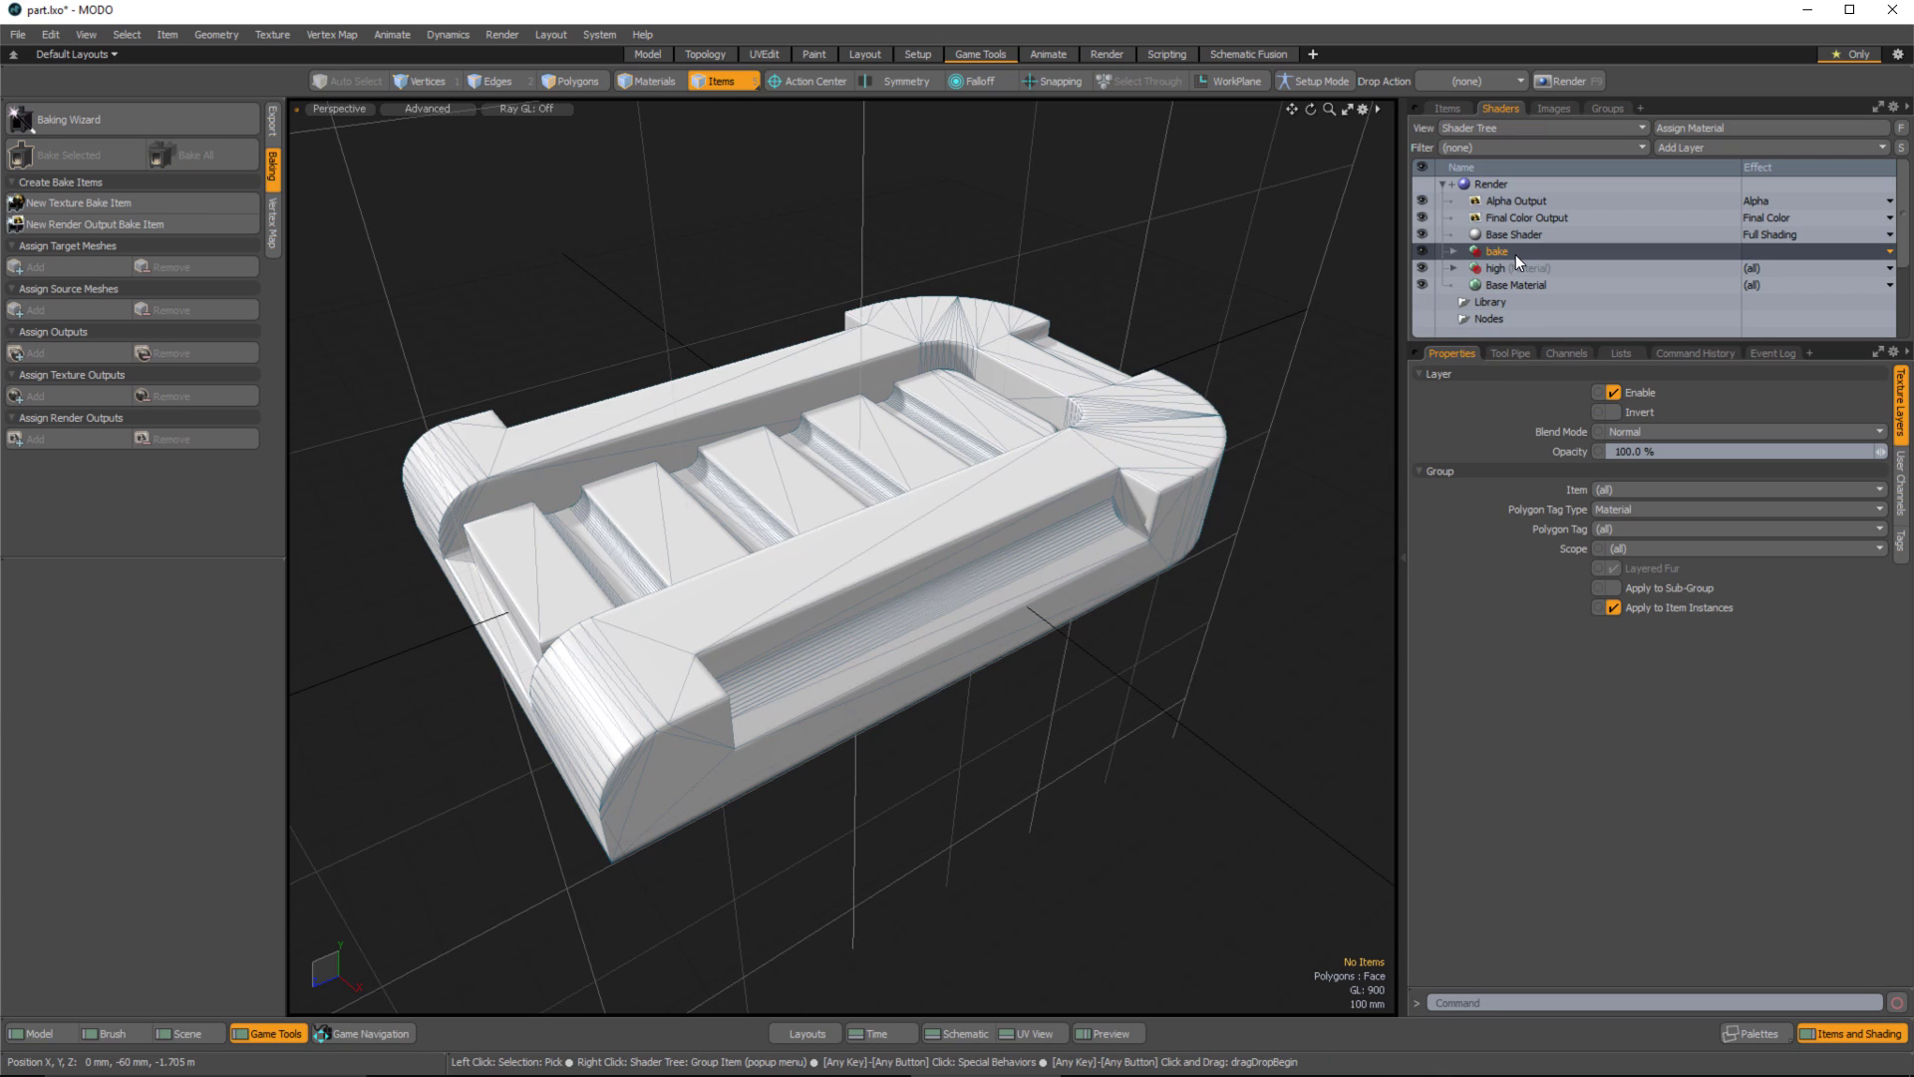
{"action": "left_click", "coordinate": [1454, 253]}
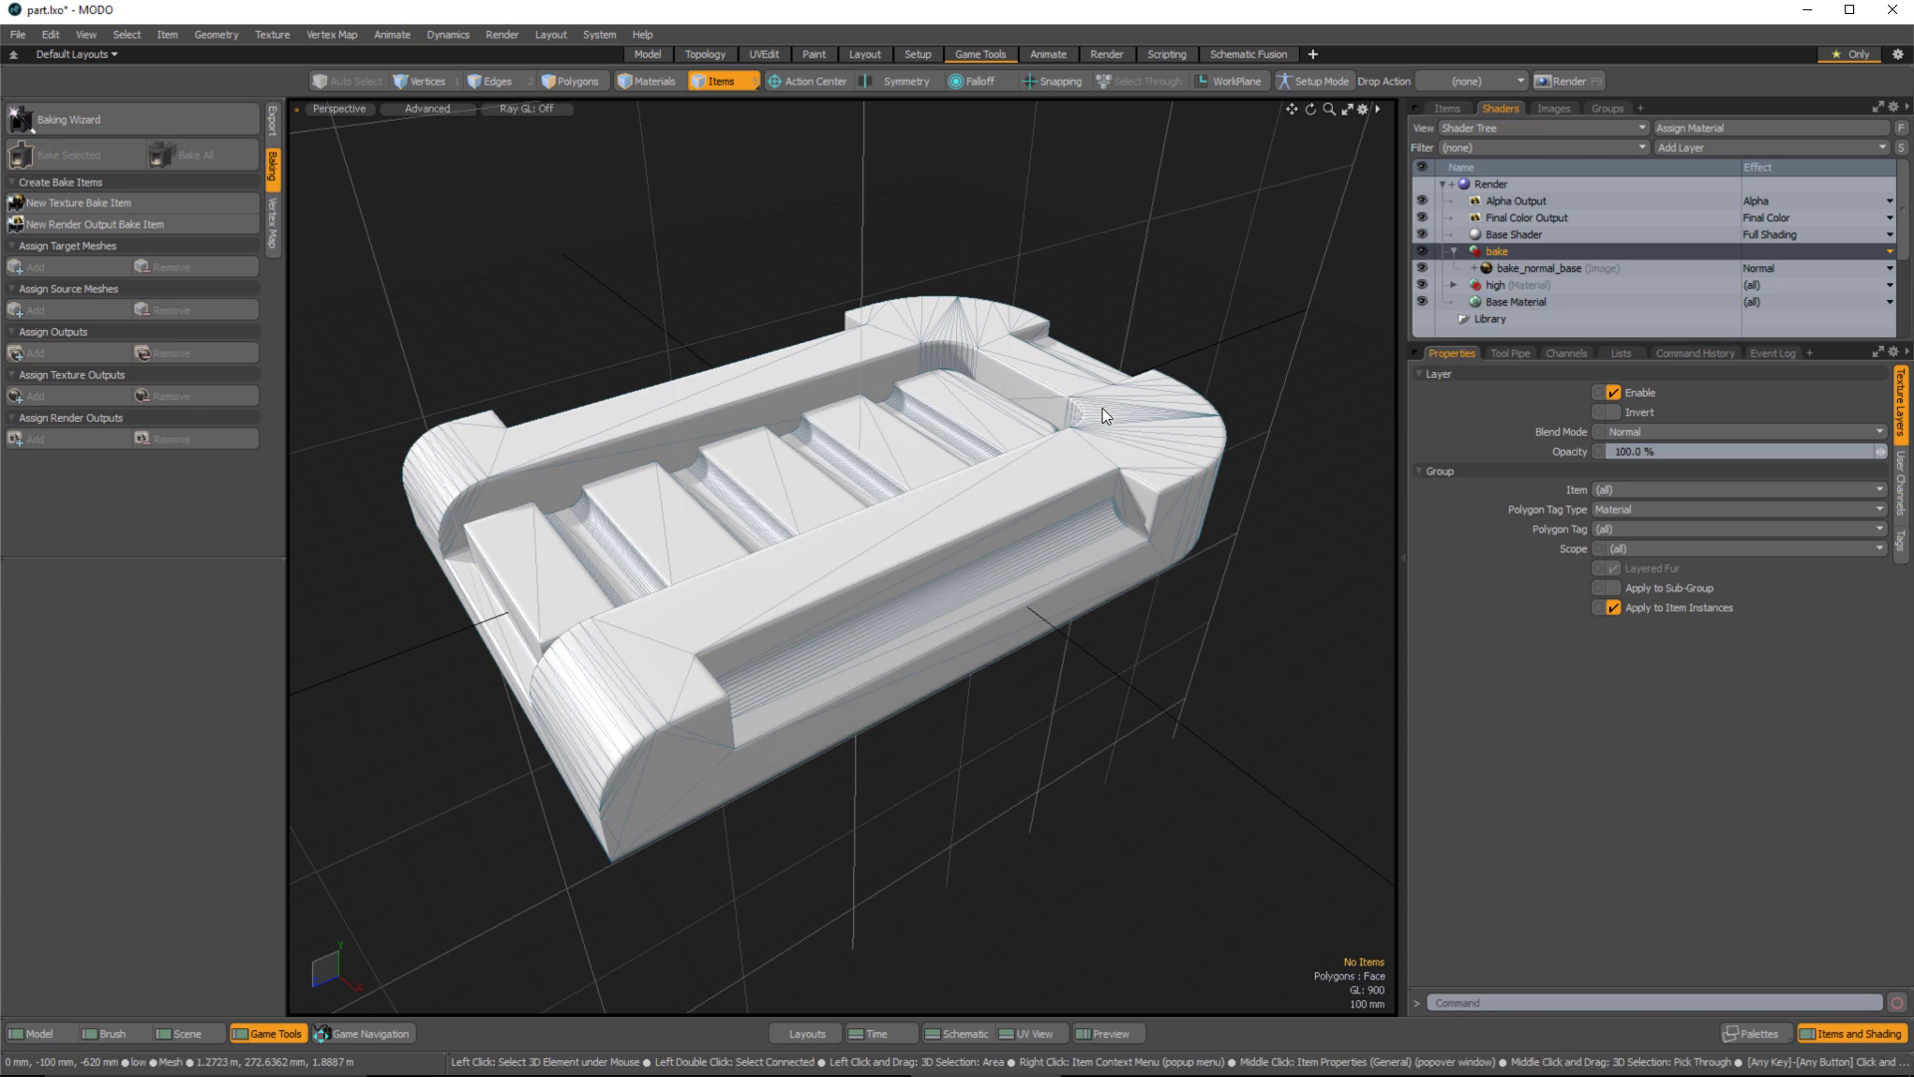
{"action": "left_click", "coordinate": [1446, 108]}
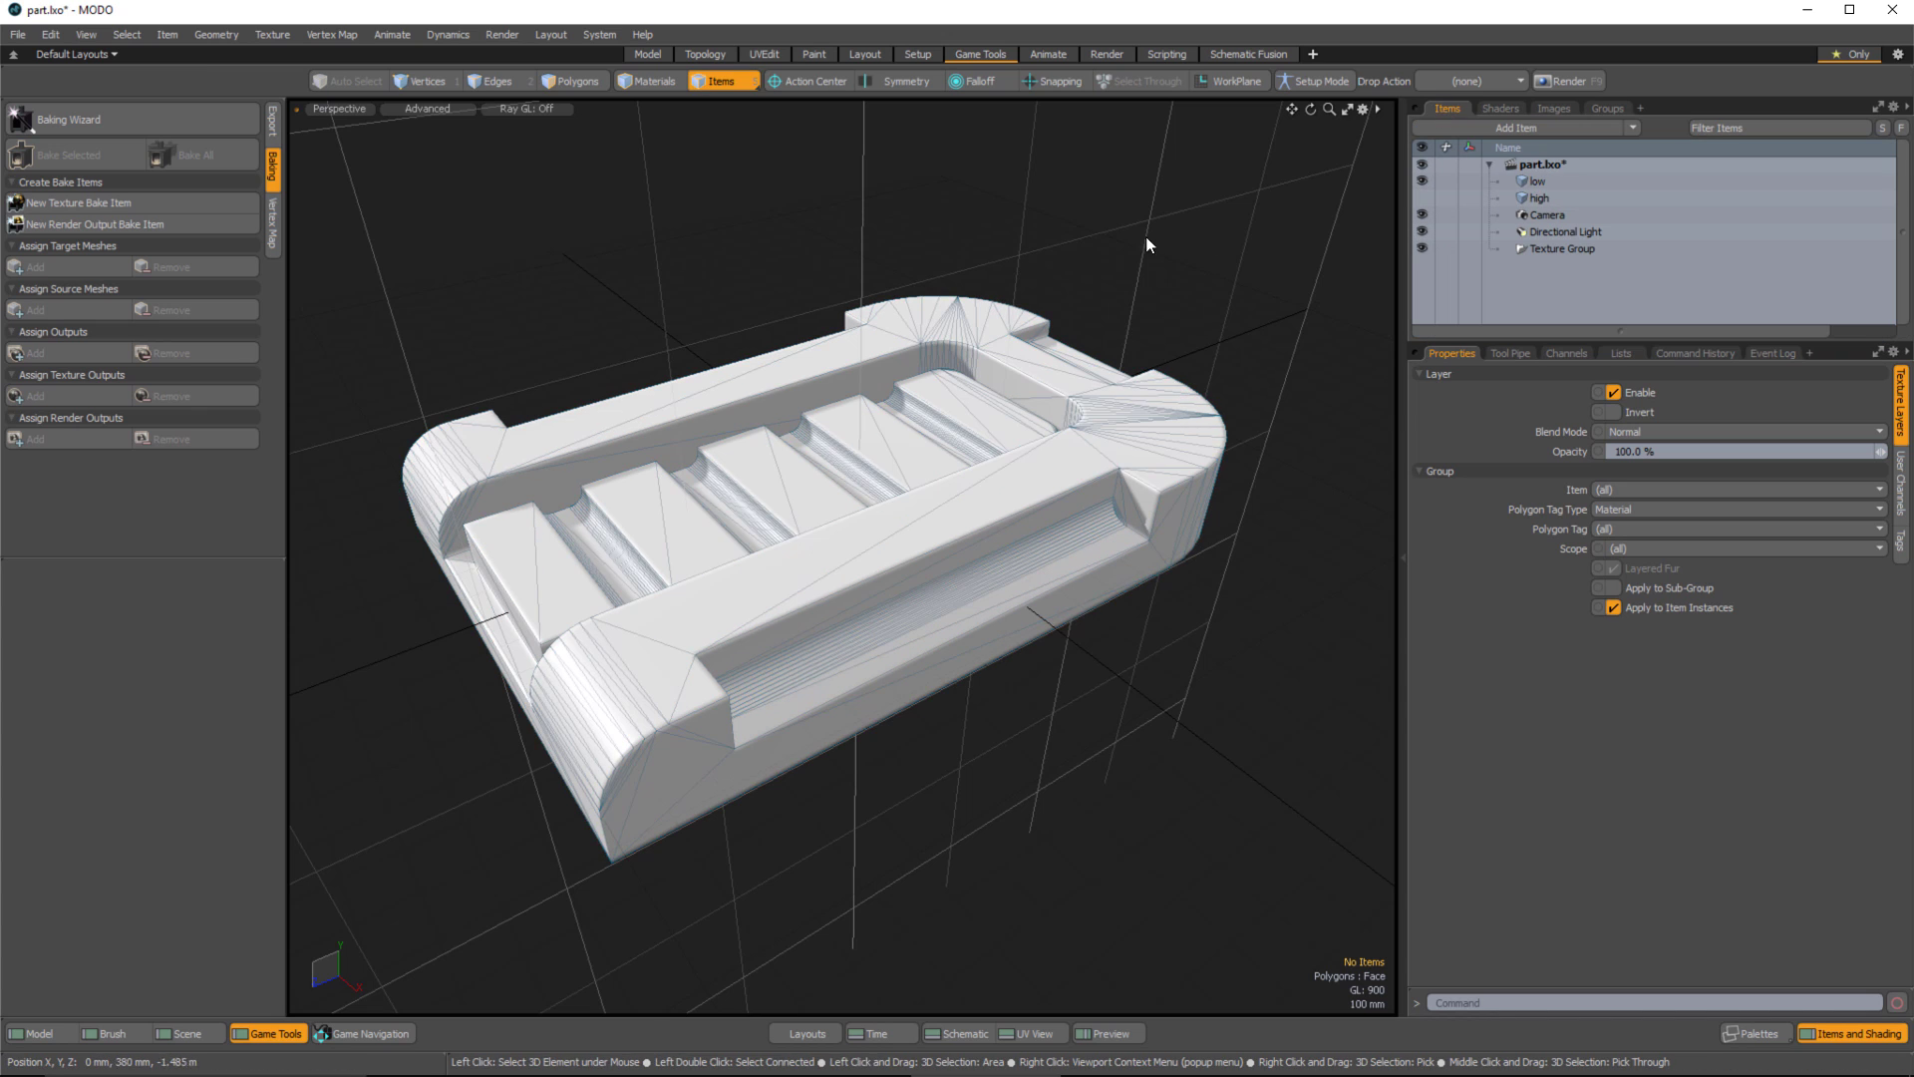
Keep the viewport in Advanced shading, hide the wireframe overlay and inspect the baked low mesh from another angle.
{"action": "left_click", "coordinate": [433, 108]}
{"action": "left_click", "coordinate": [433, 237]}
{"action": "left_click_drag", "start_coordinate": [911, 455], "coordinate": [857, 444], "text": "alt"}
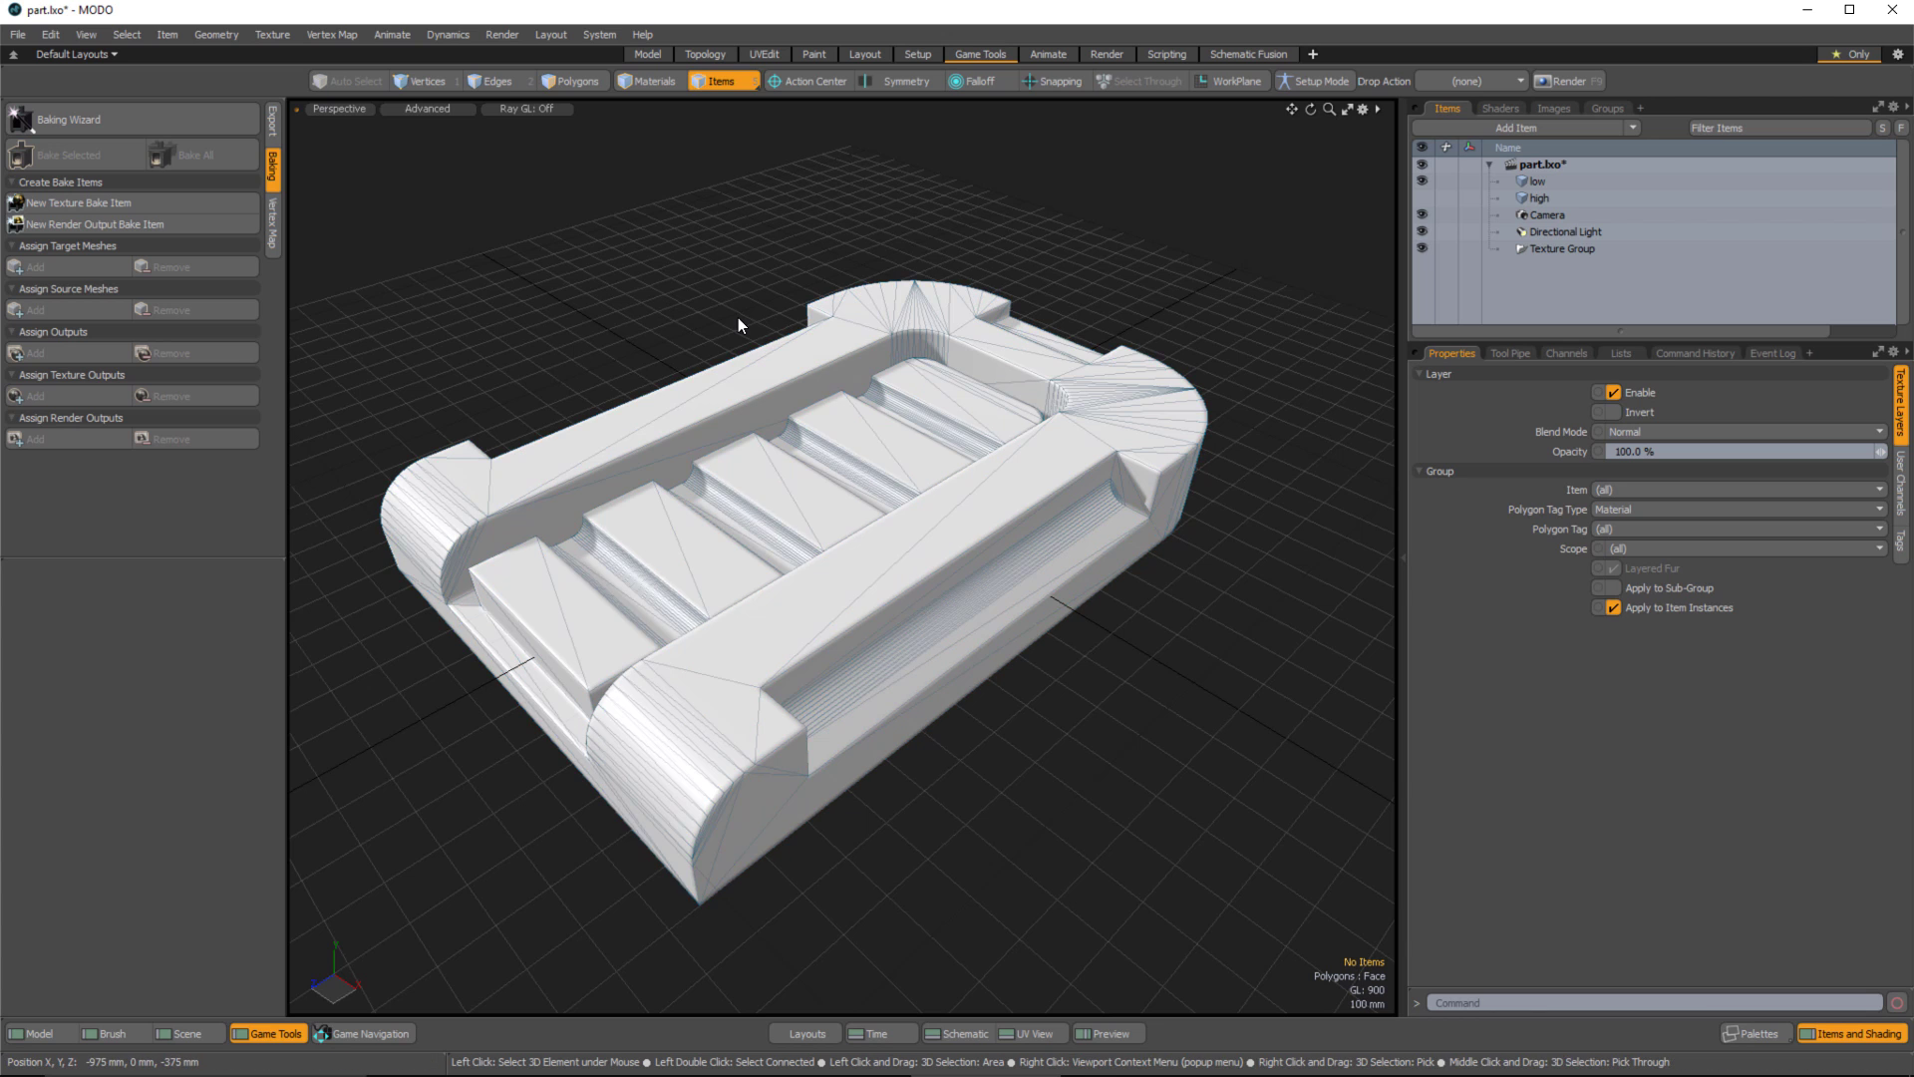
{"action": "key", "text": "ctrl+grave"}
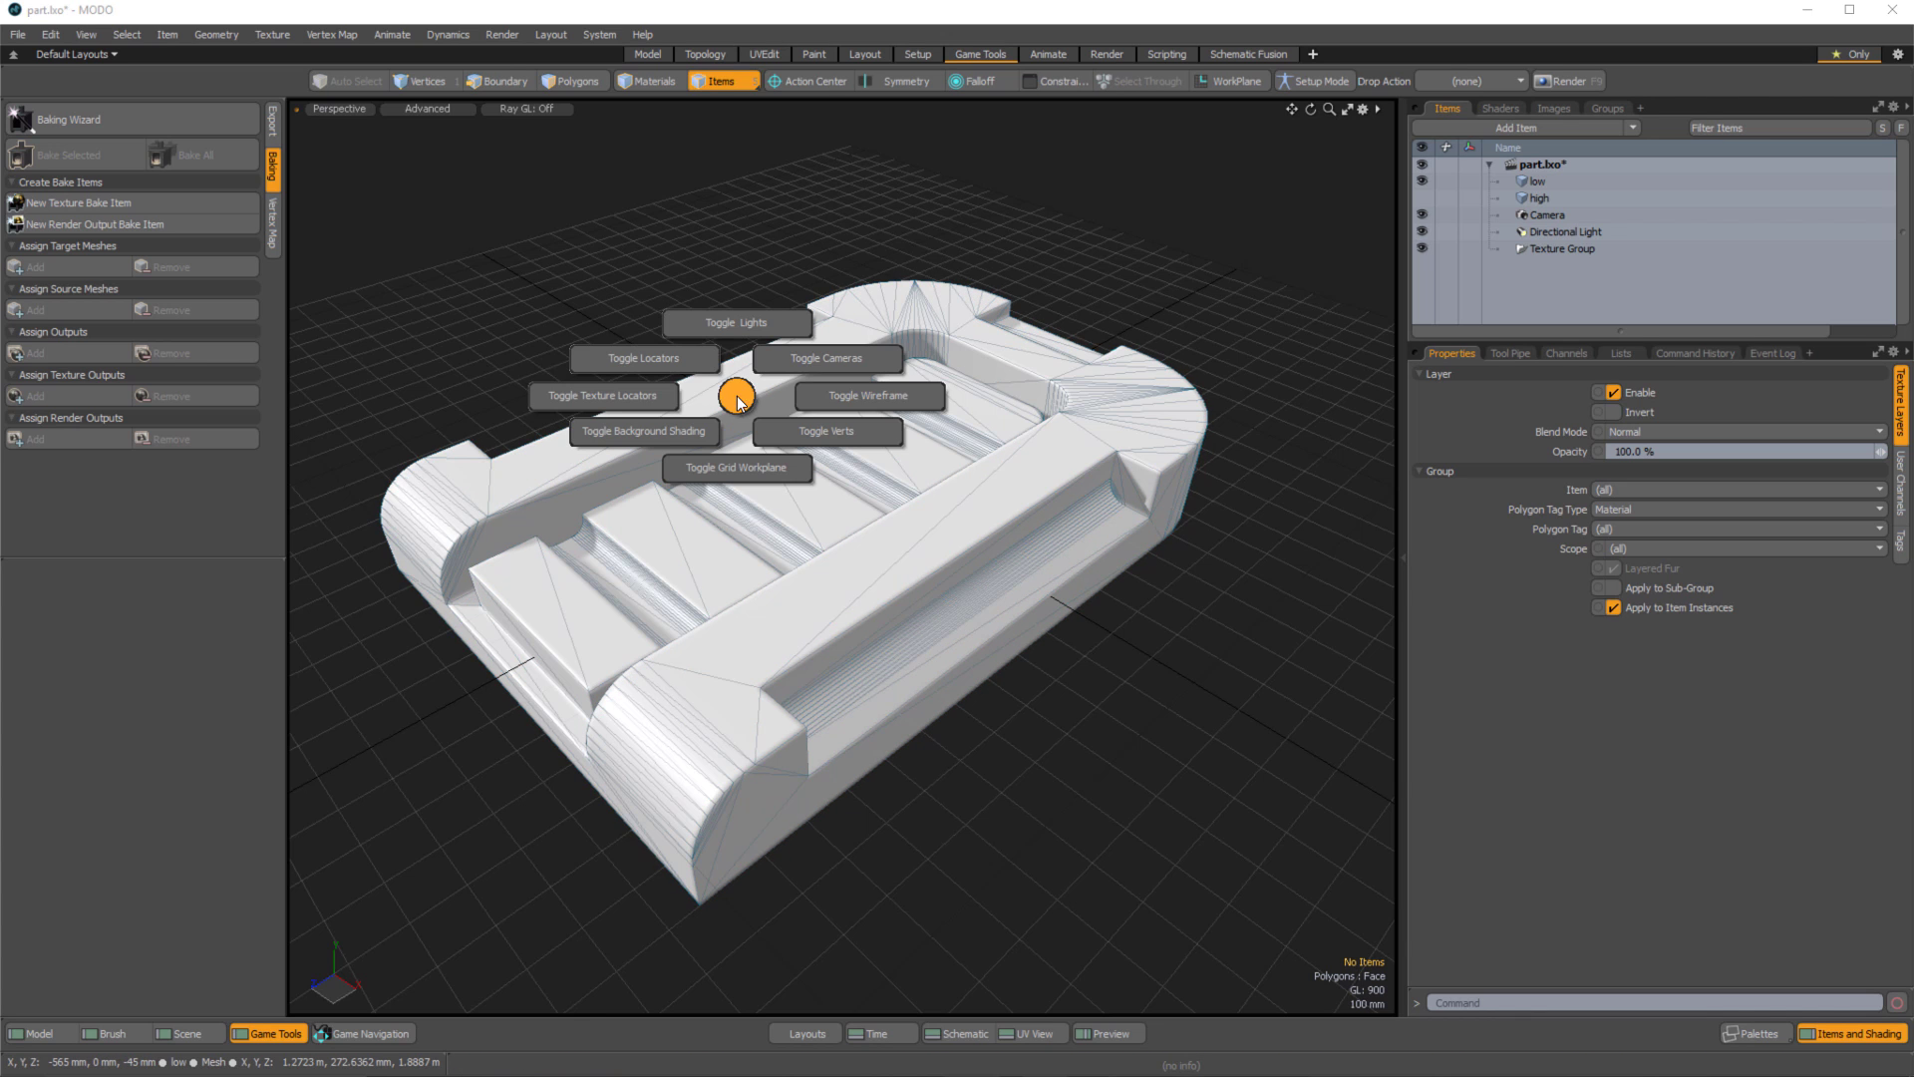
{"action": "left_click", "coordinate": [853, 394]}
{"action": "key", "text": "ctrl+grave"}
{"action": "left_click", "coordinate": [857, 424]}
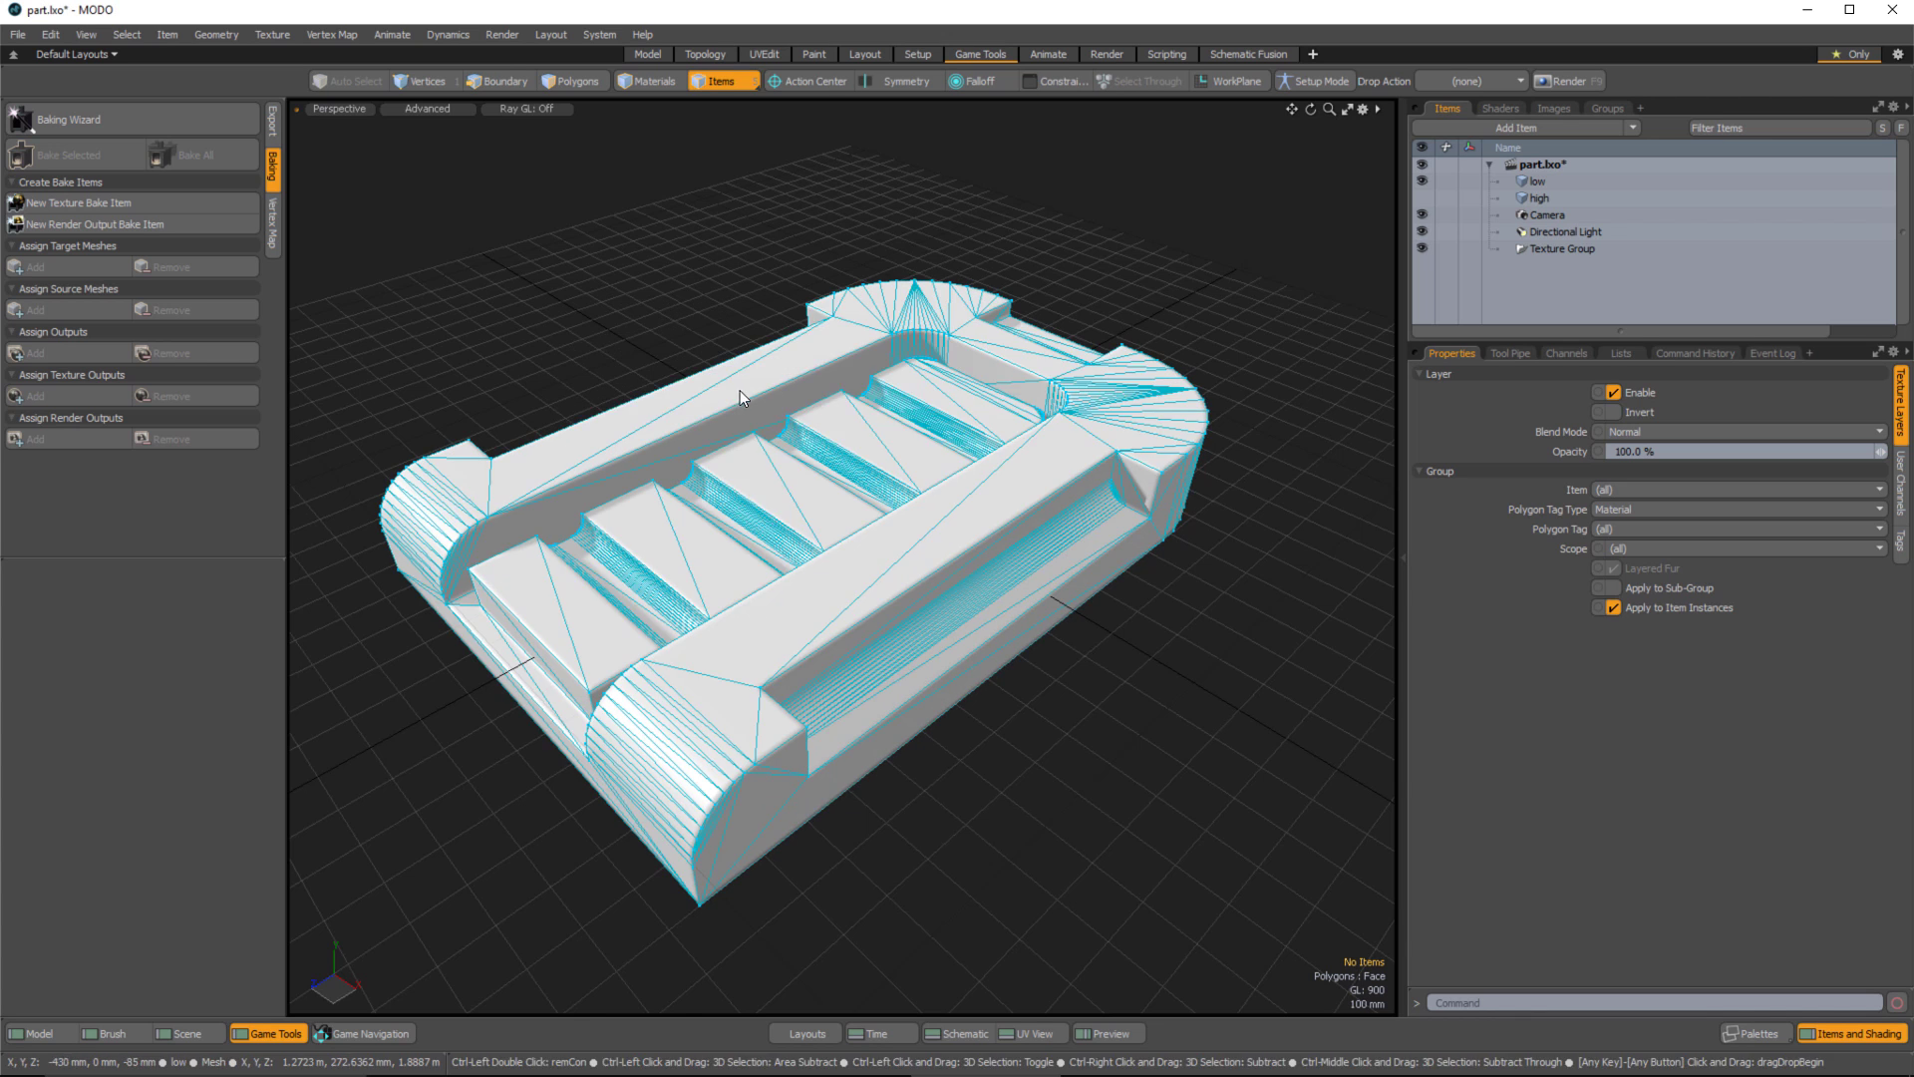
{"action": "key", "text": "ctrl+grave"}
{"action": "left_click", "coordinate": [792, 427]}
{"action": "key", "text": "ctrl+grave"}
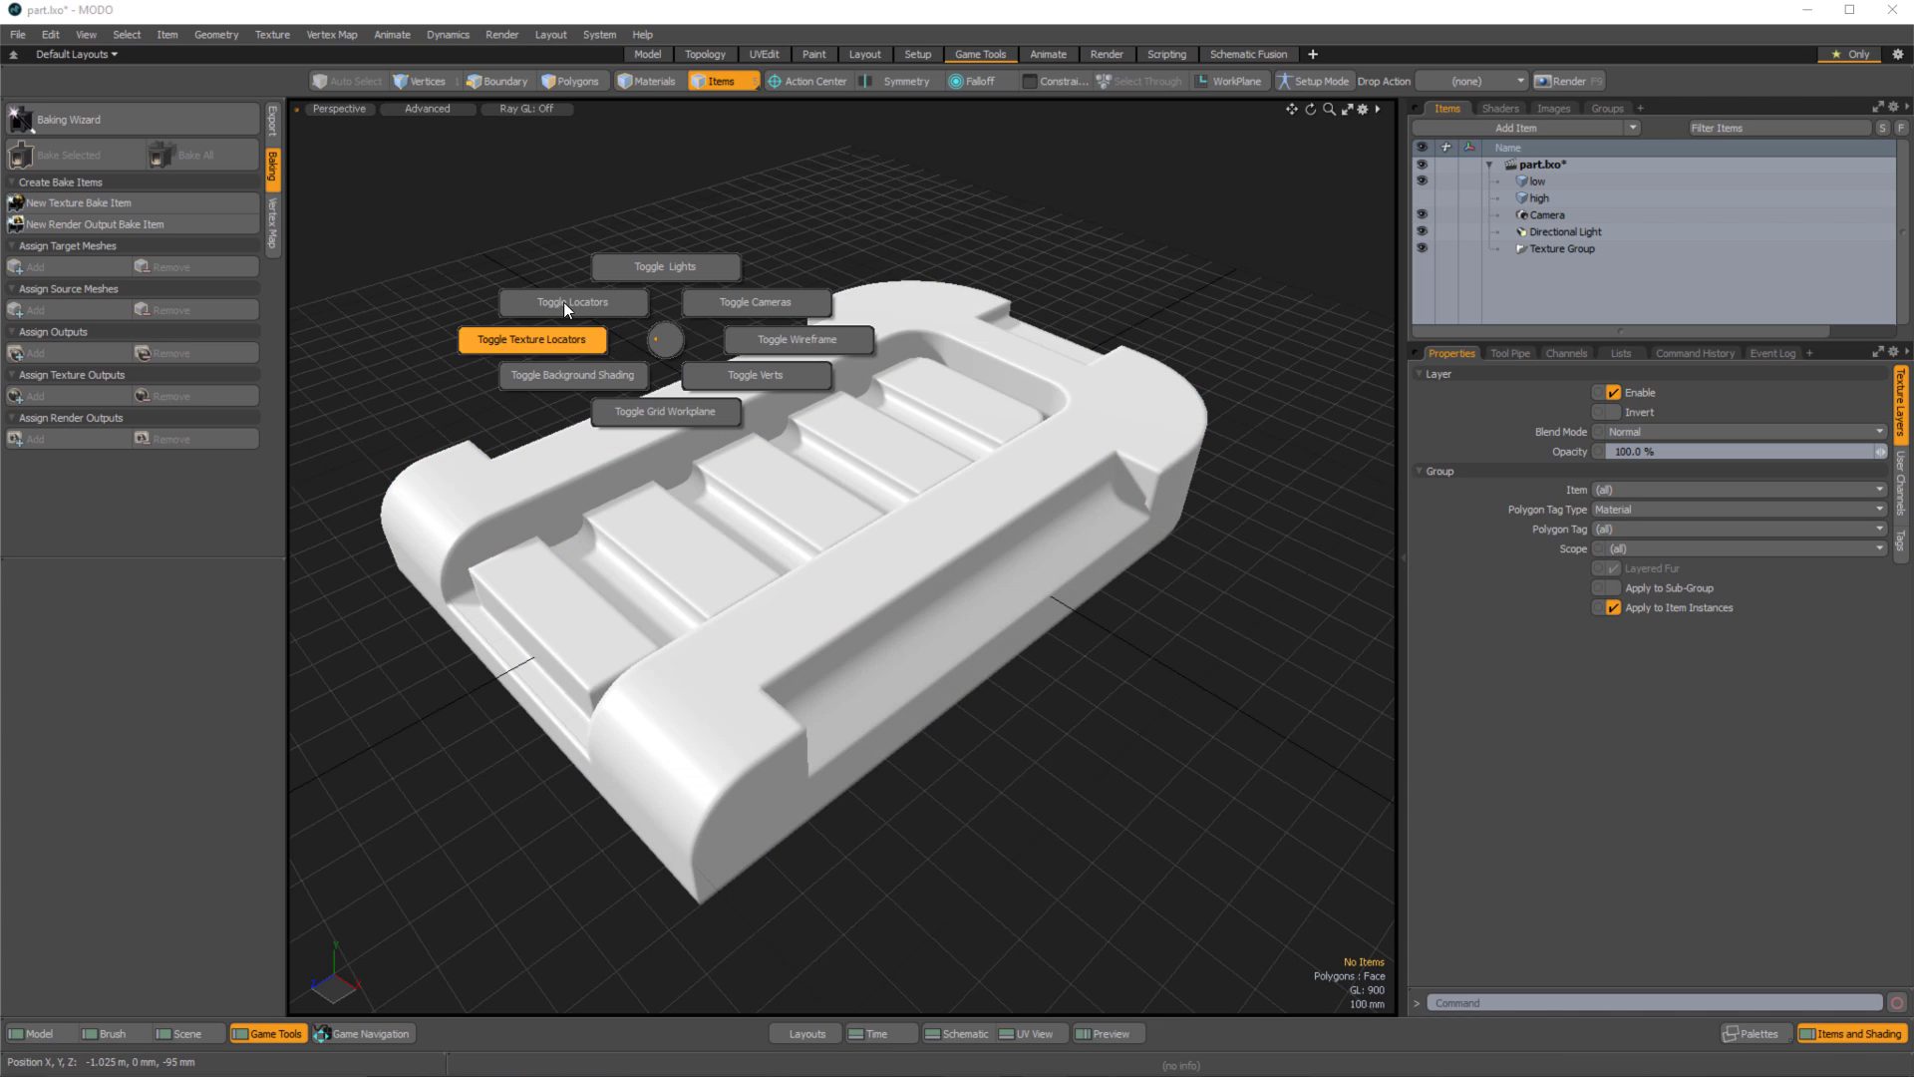
{"action": "left_click_drag", "start_coordinate": [1194, 794], "coordinate": [1017, 790], "text": "alt"}
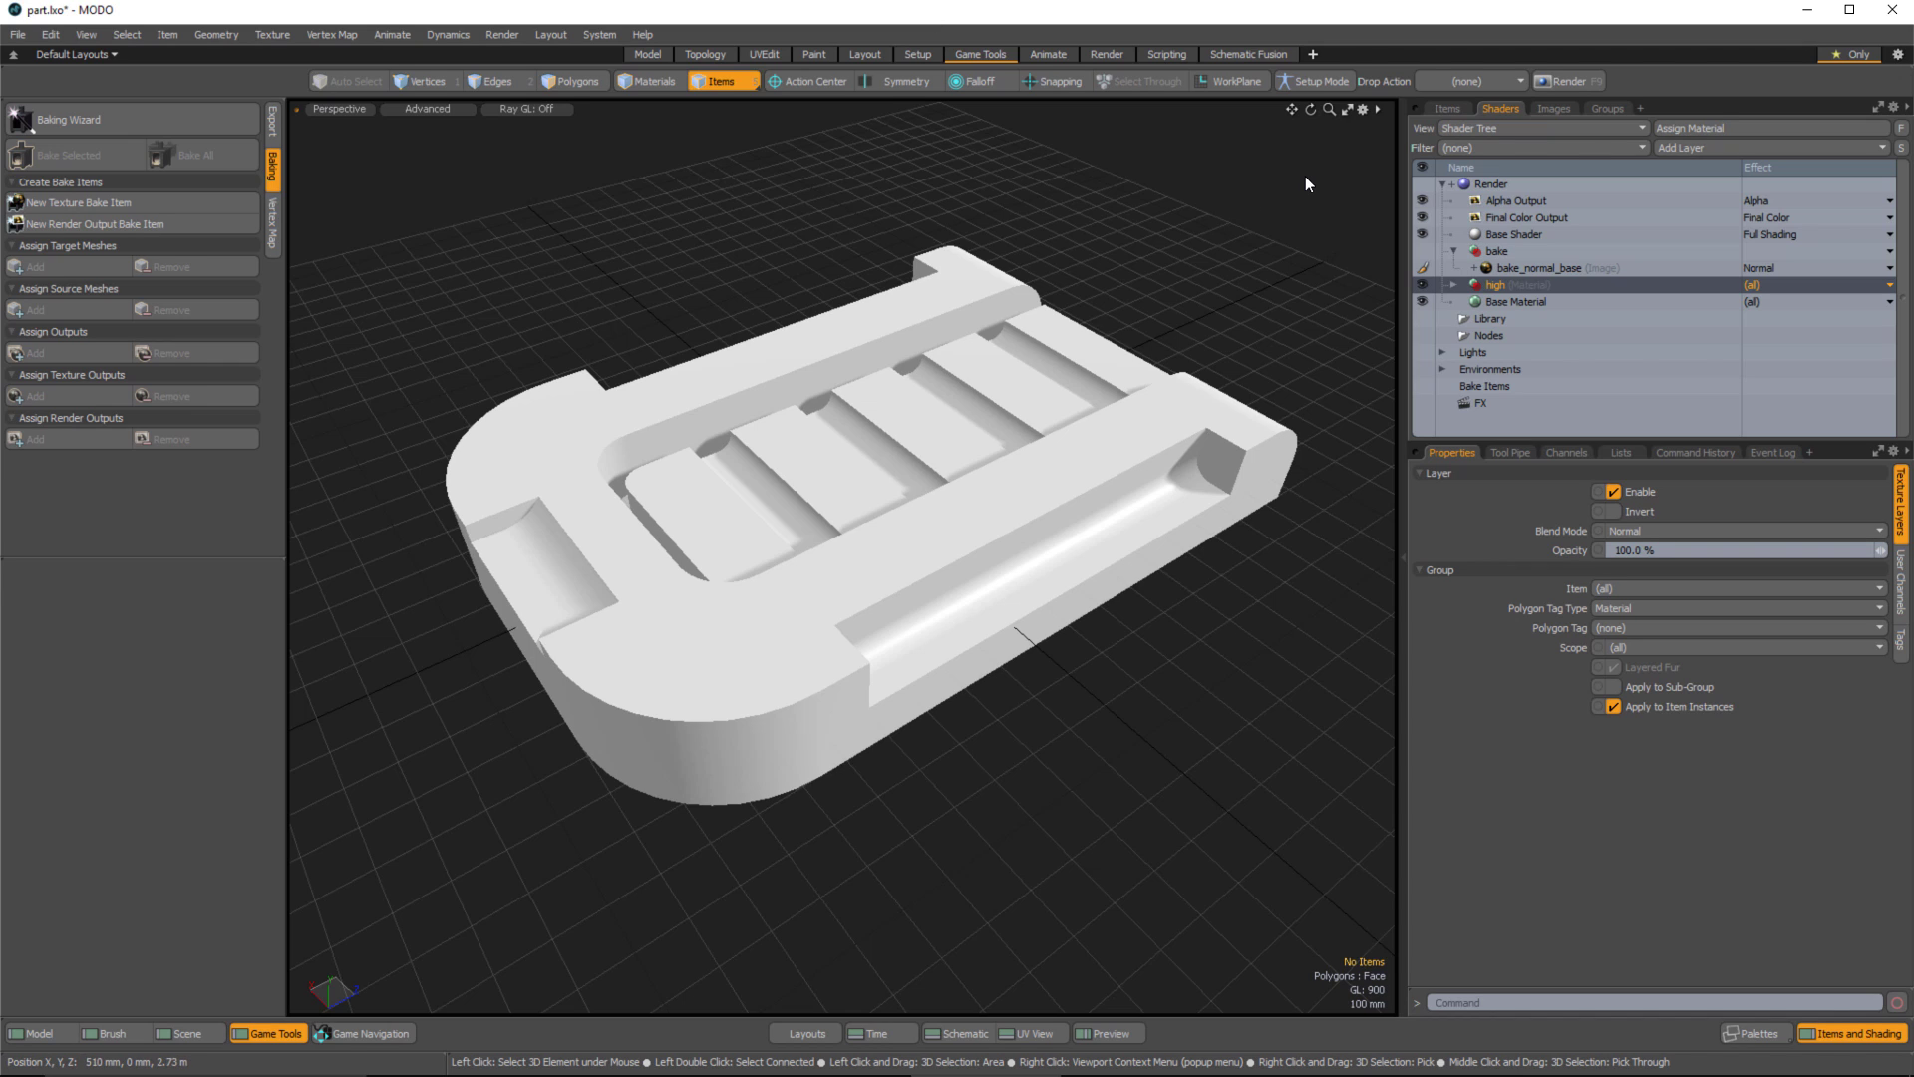
Check the Bake UV Border Size in the Final Rendering preferences and close the preferences.
{"action": "left_click", "coordinate": [610, 36]}
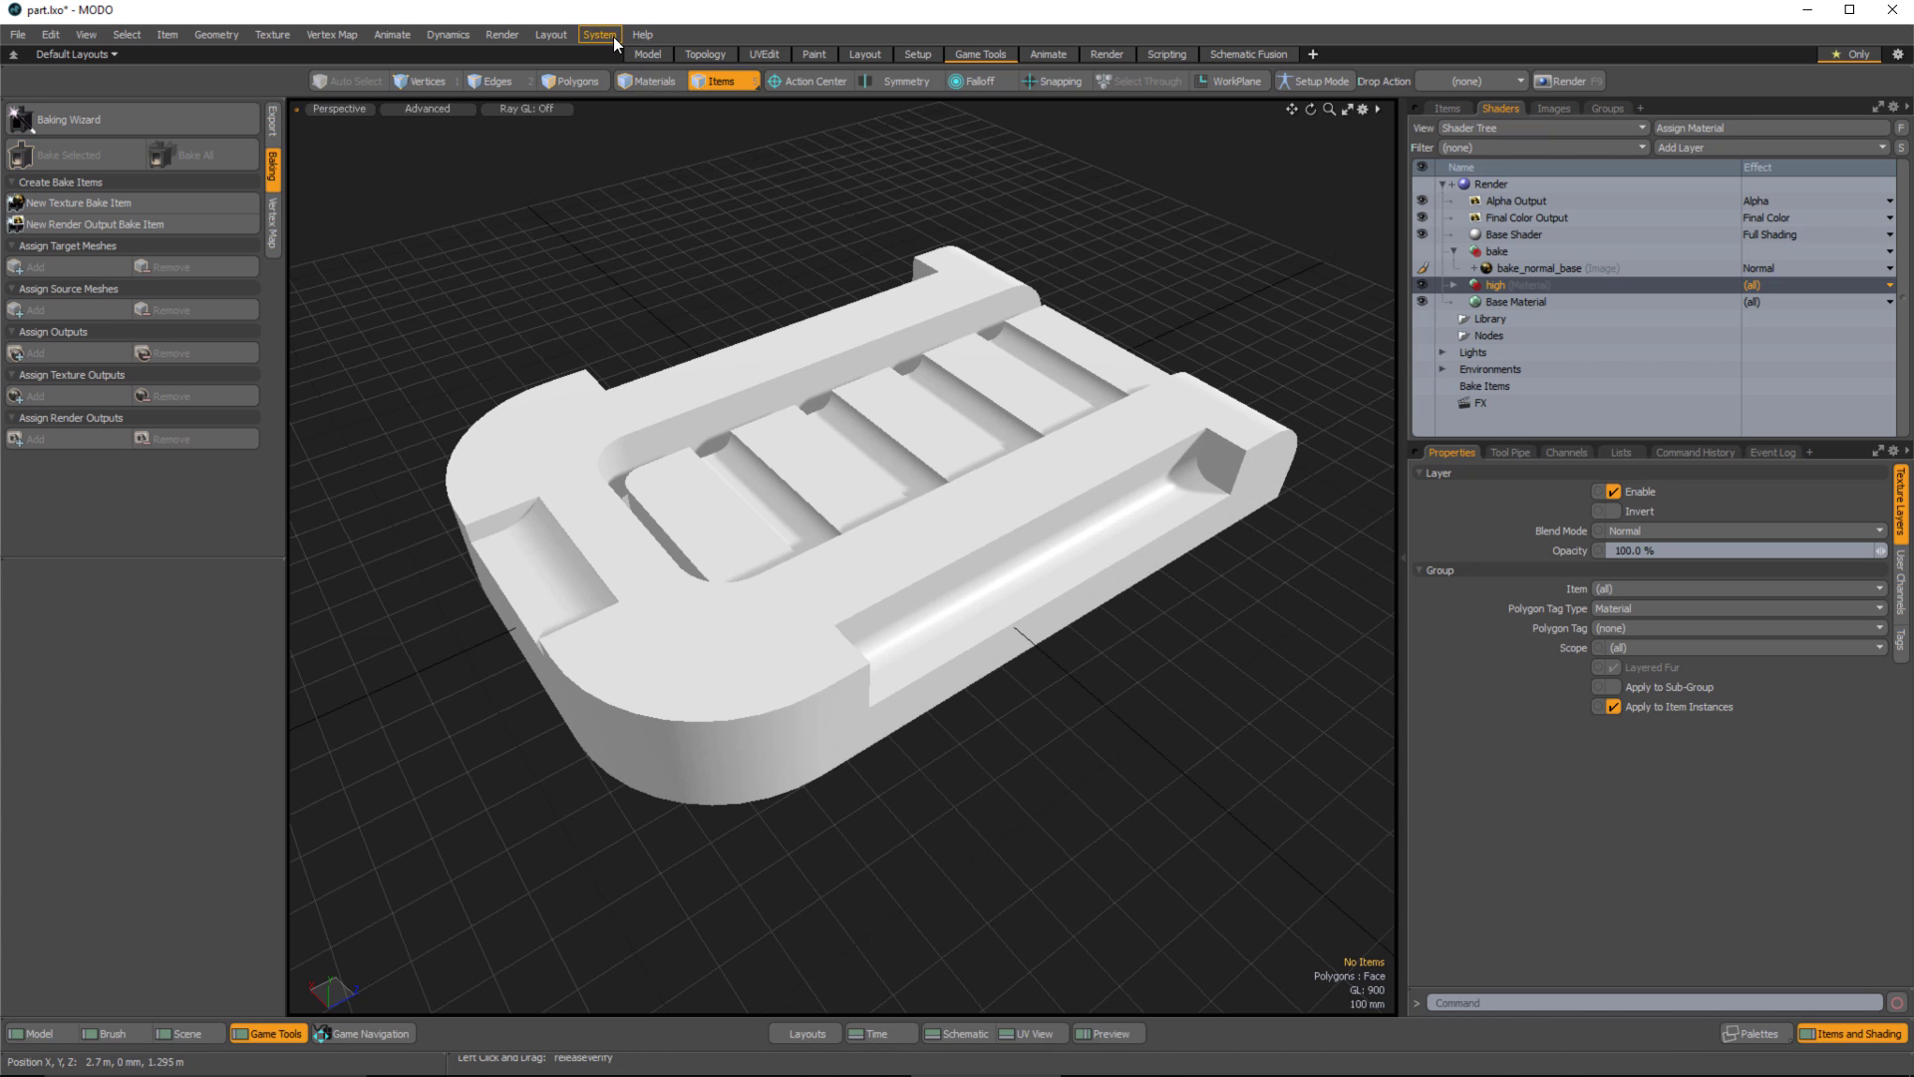
{"action": "left_click", "coordinate": [614, 52]}
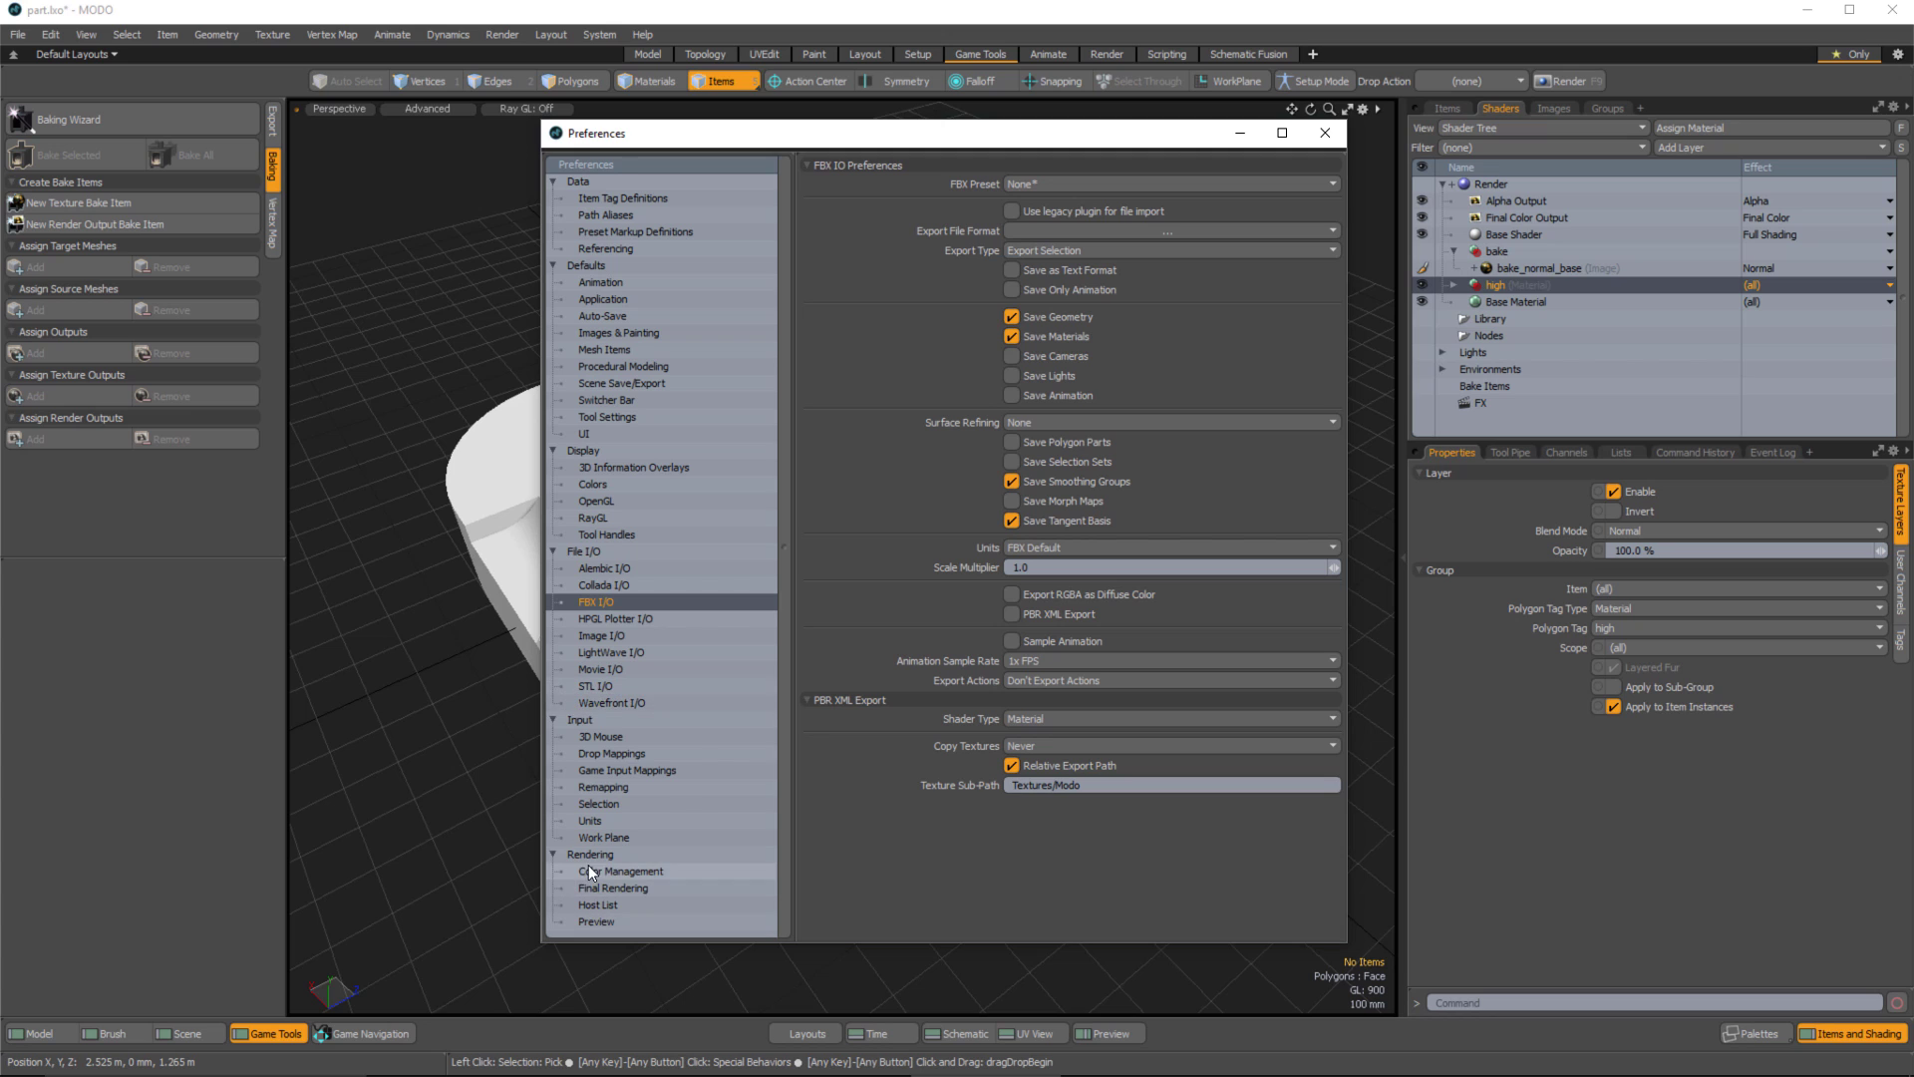
{"action": "left_click", "coordinate": [611, 886]}
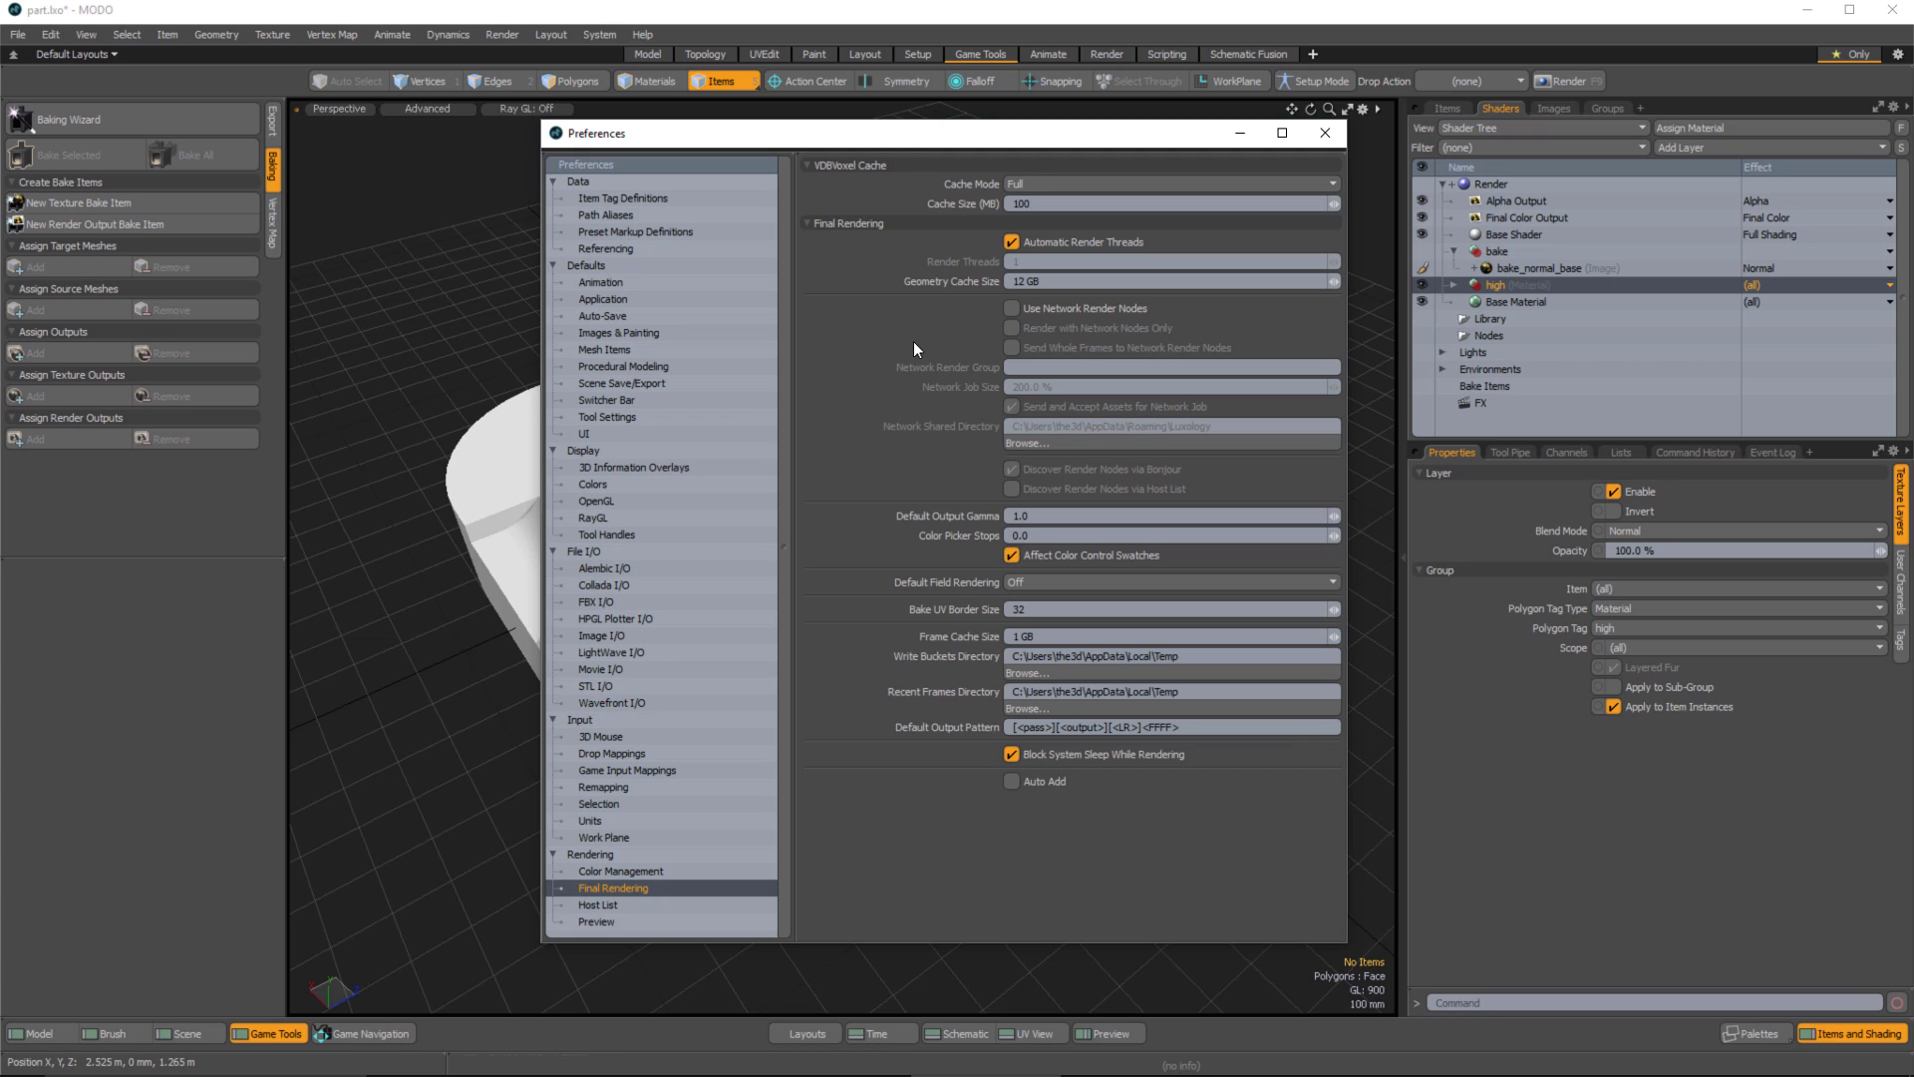
{"action": "left_click", "coordinate": [1065, 609]}
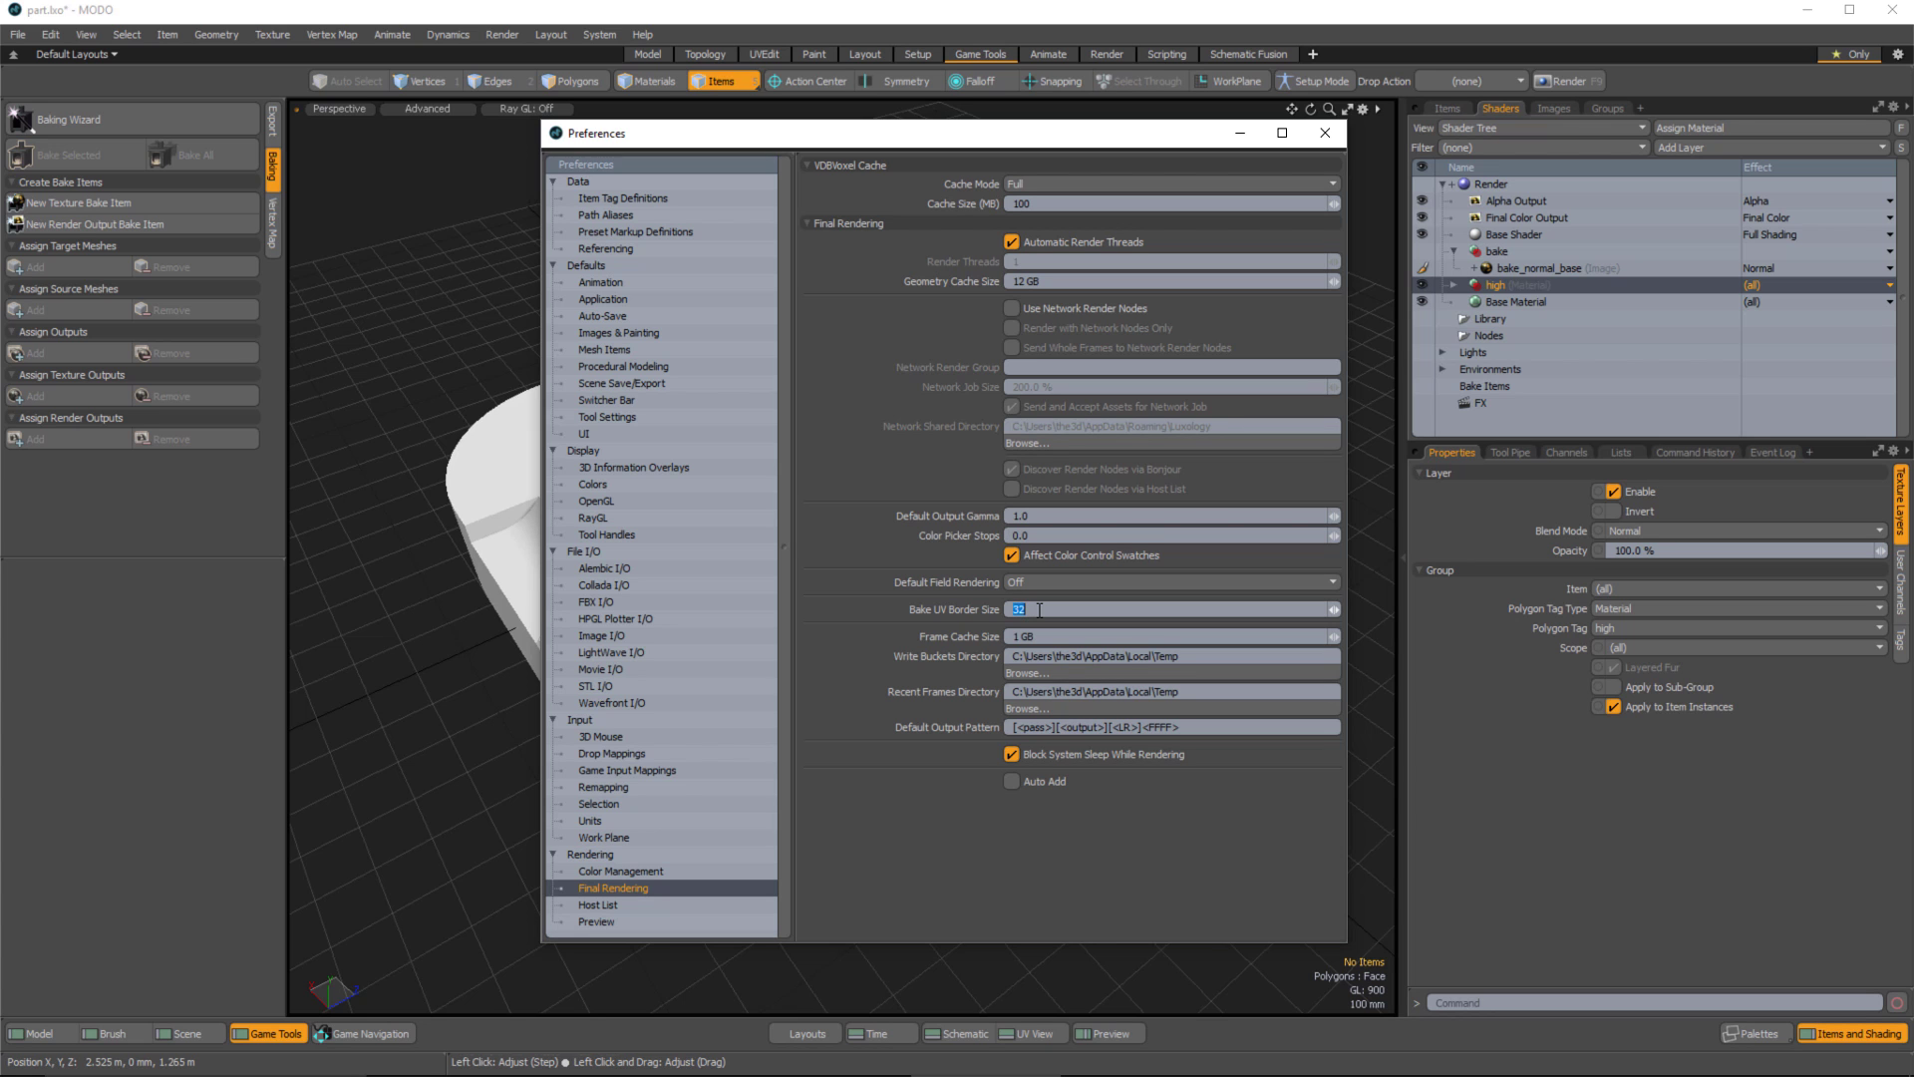
{"action": "left_click", "coordinate": [1327, 134]}
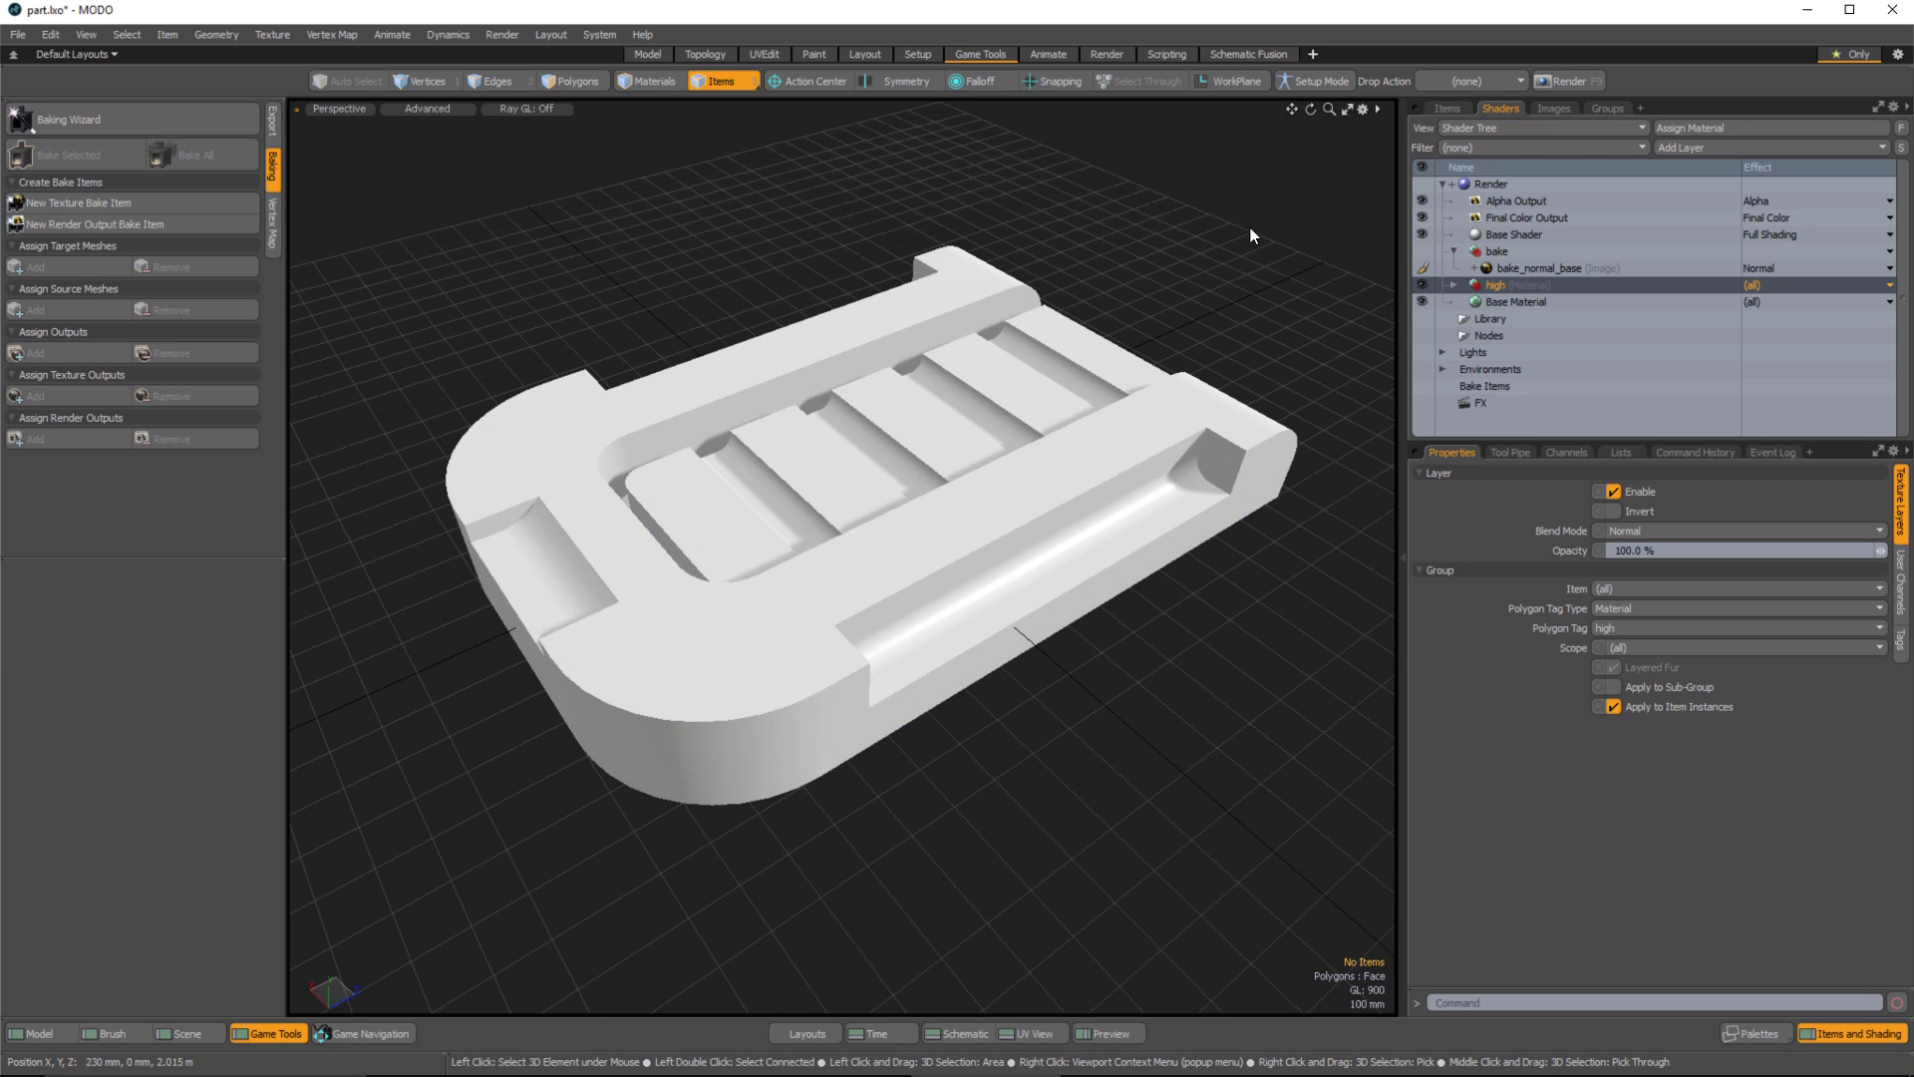
Select the low mesh and review its vertex maps, the baked normal map layer and the bake and high material groups.
{"action": "left_click", "coordinate": [1147, 451]}
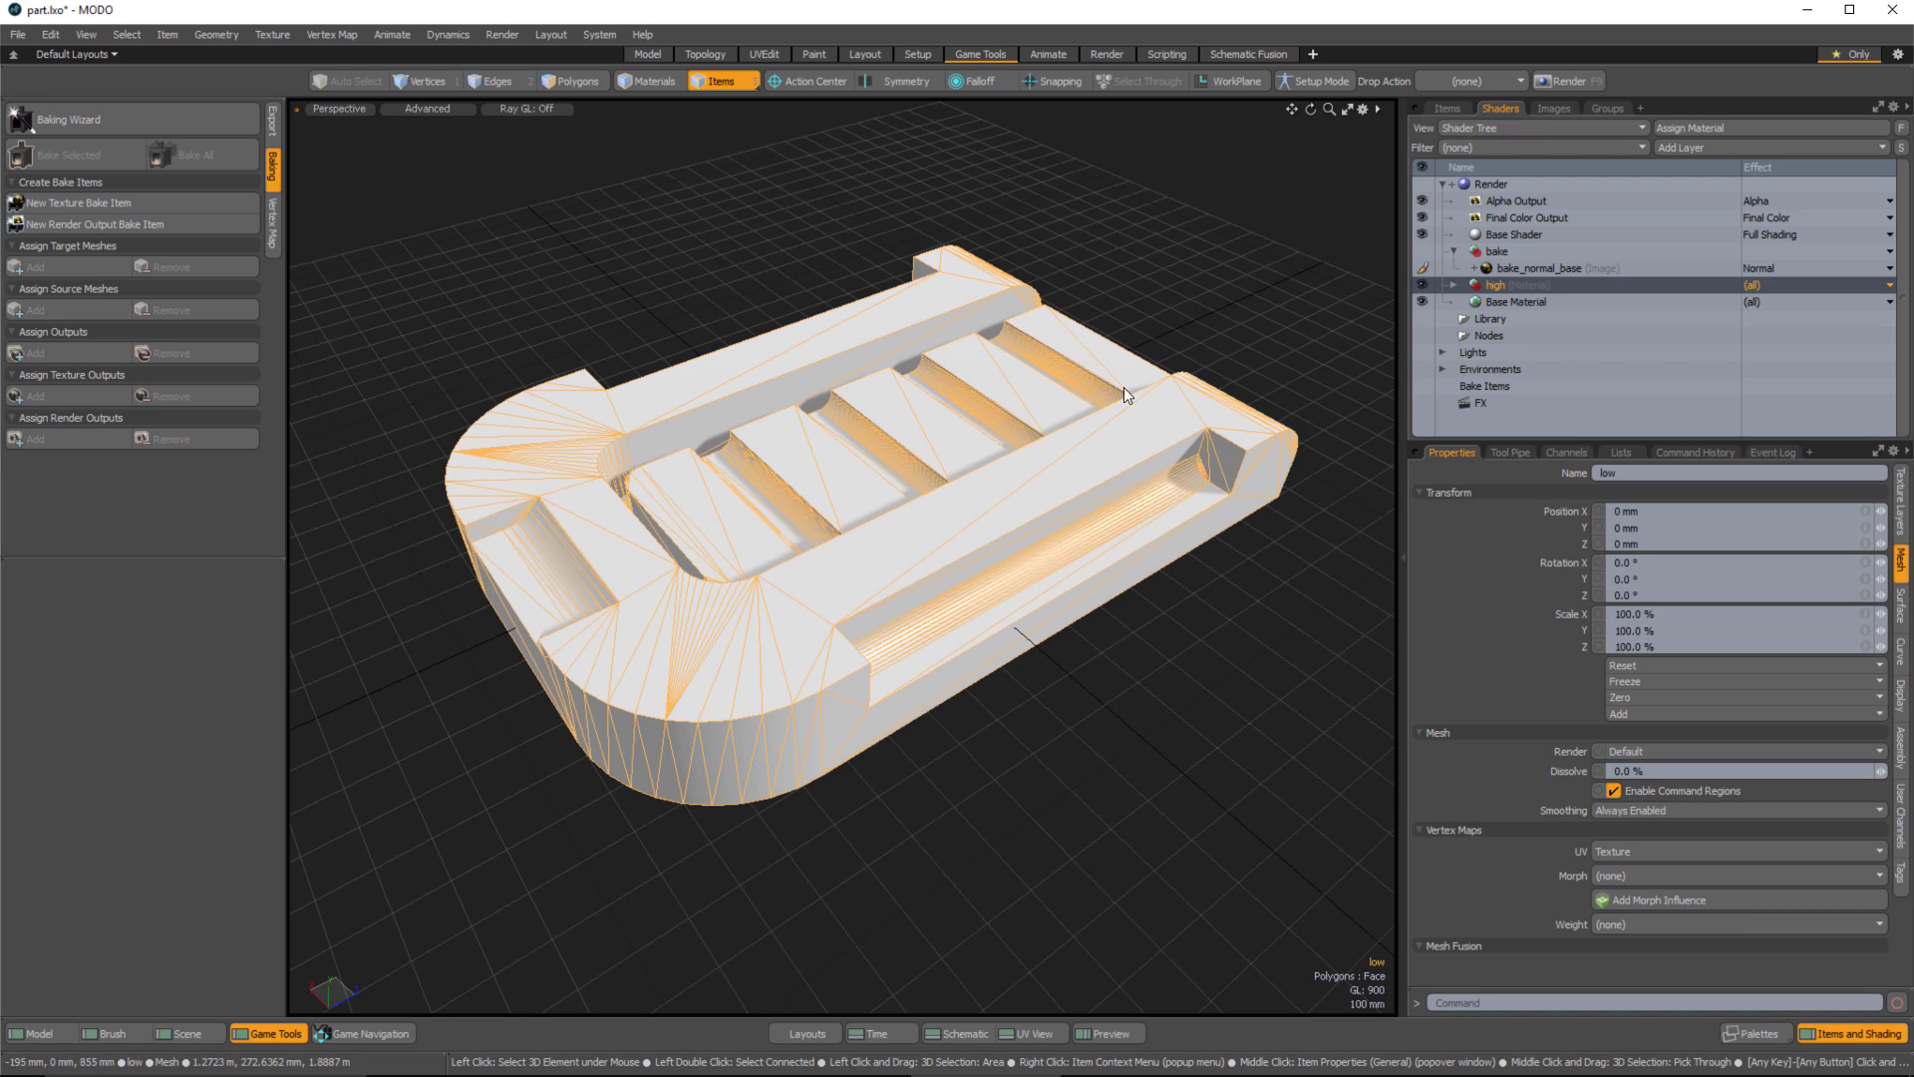
{"action": "left_click", "coordinate": [1518, 251]}
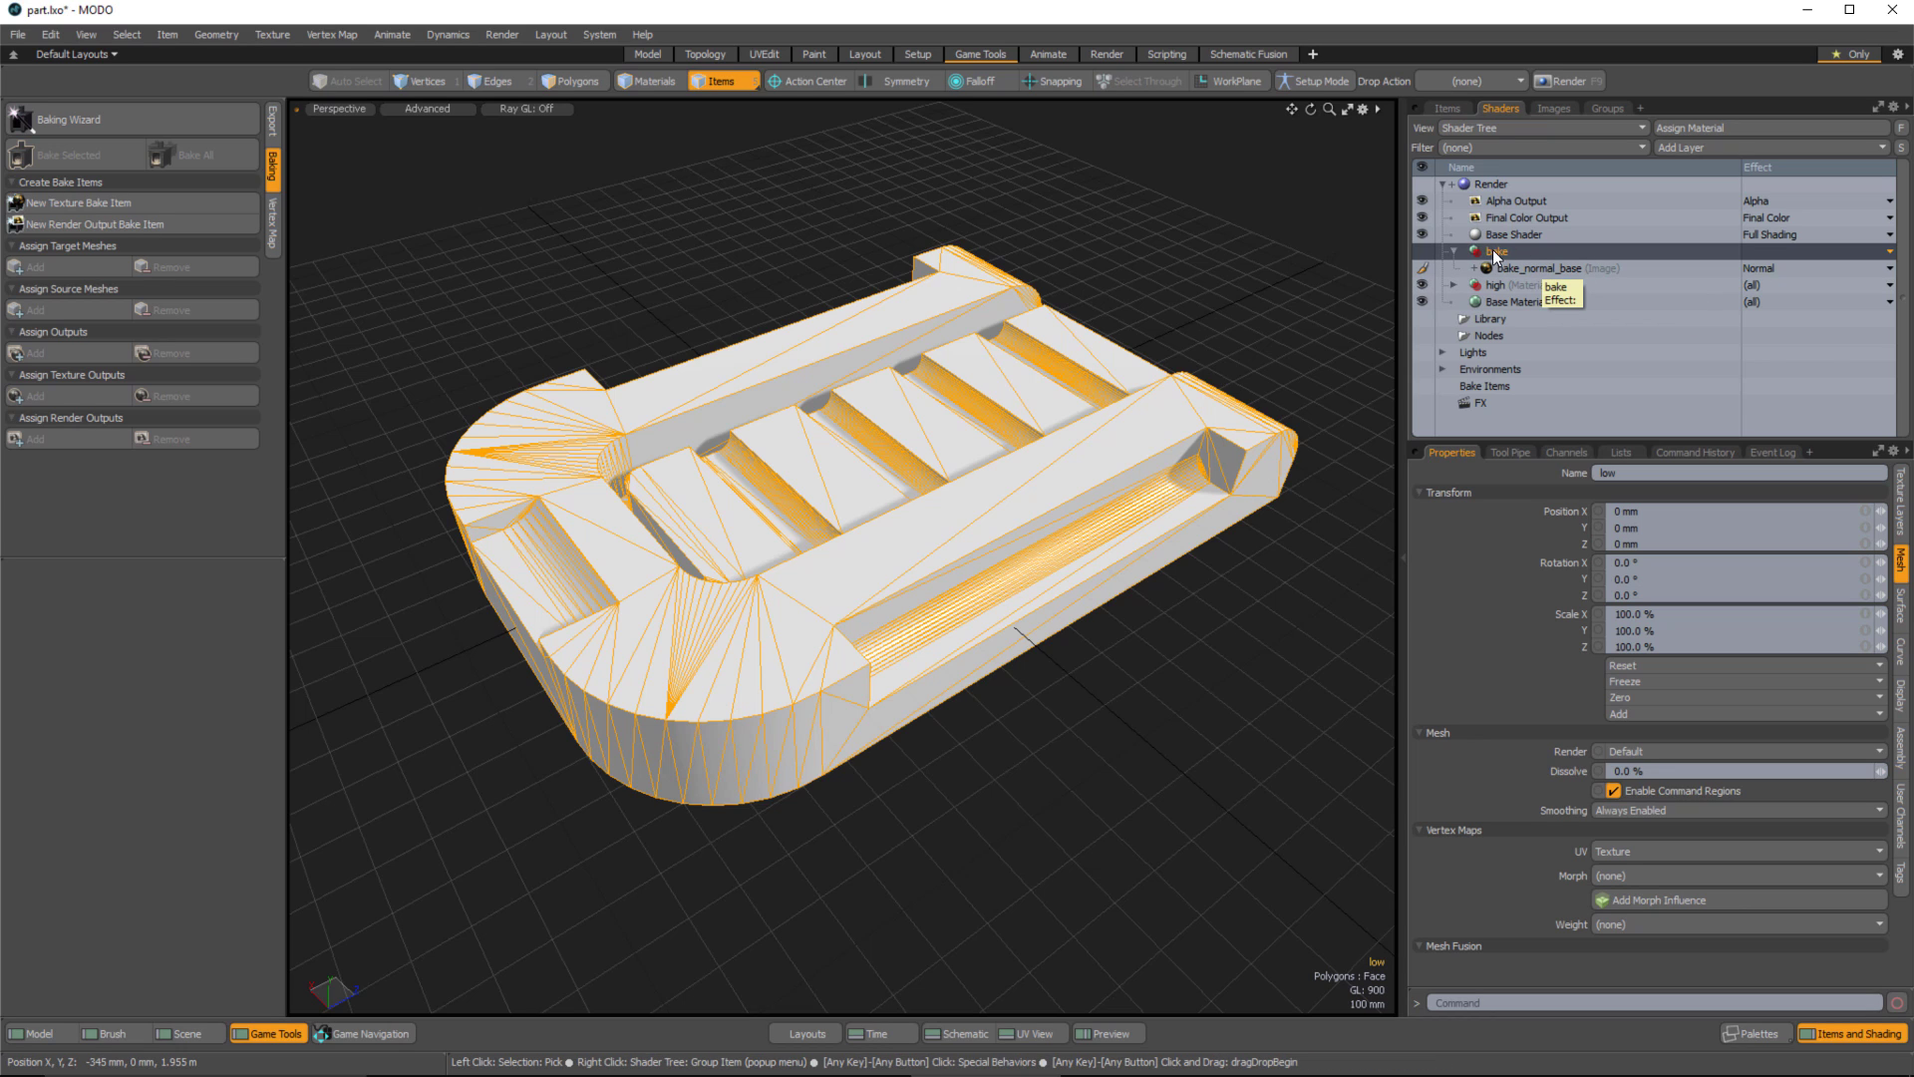
{"action": "left_click", "coordinate": [1532, 274]}
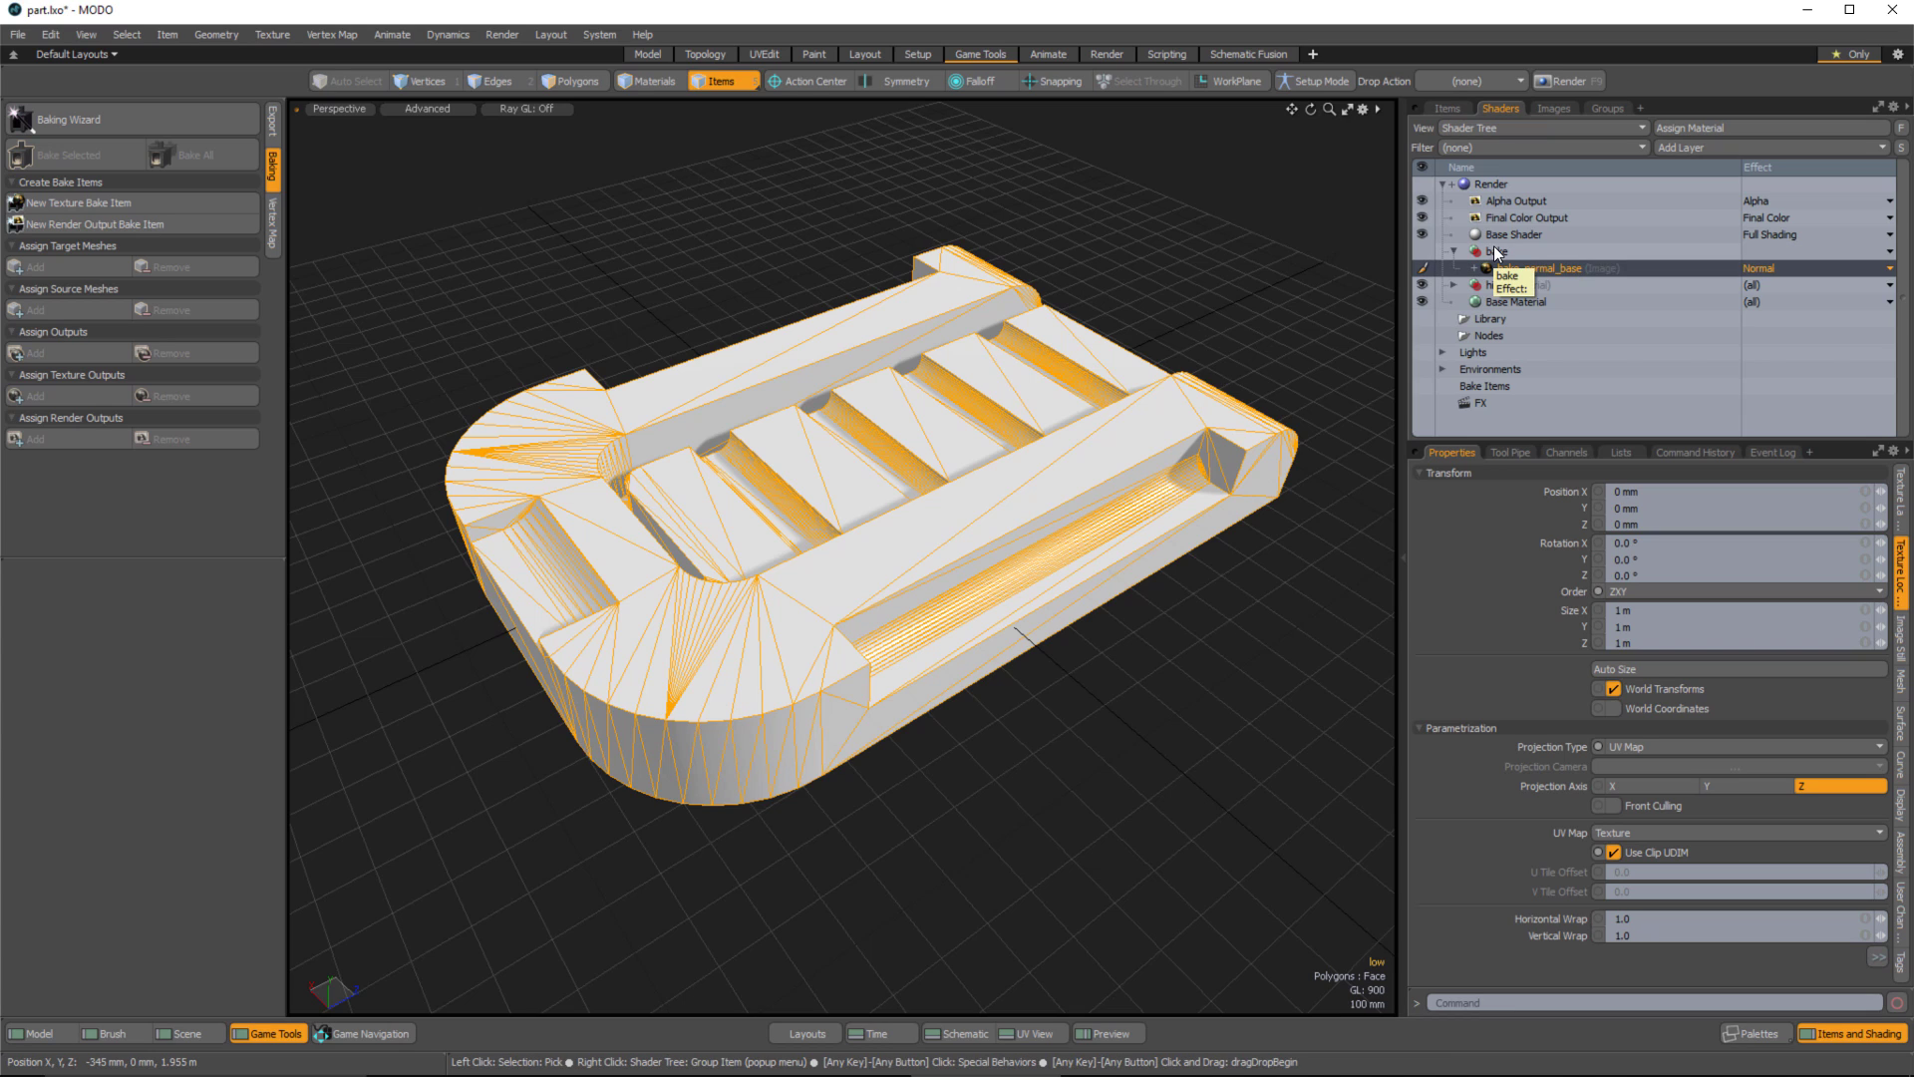
{"action": "left_click", "coordinate": [1619, 451]}
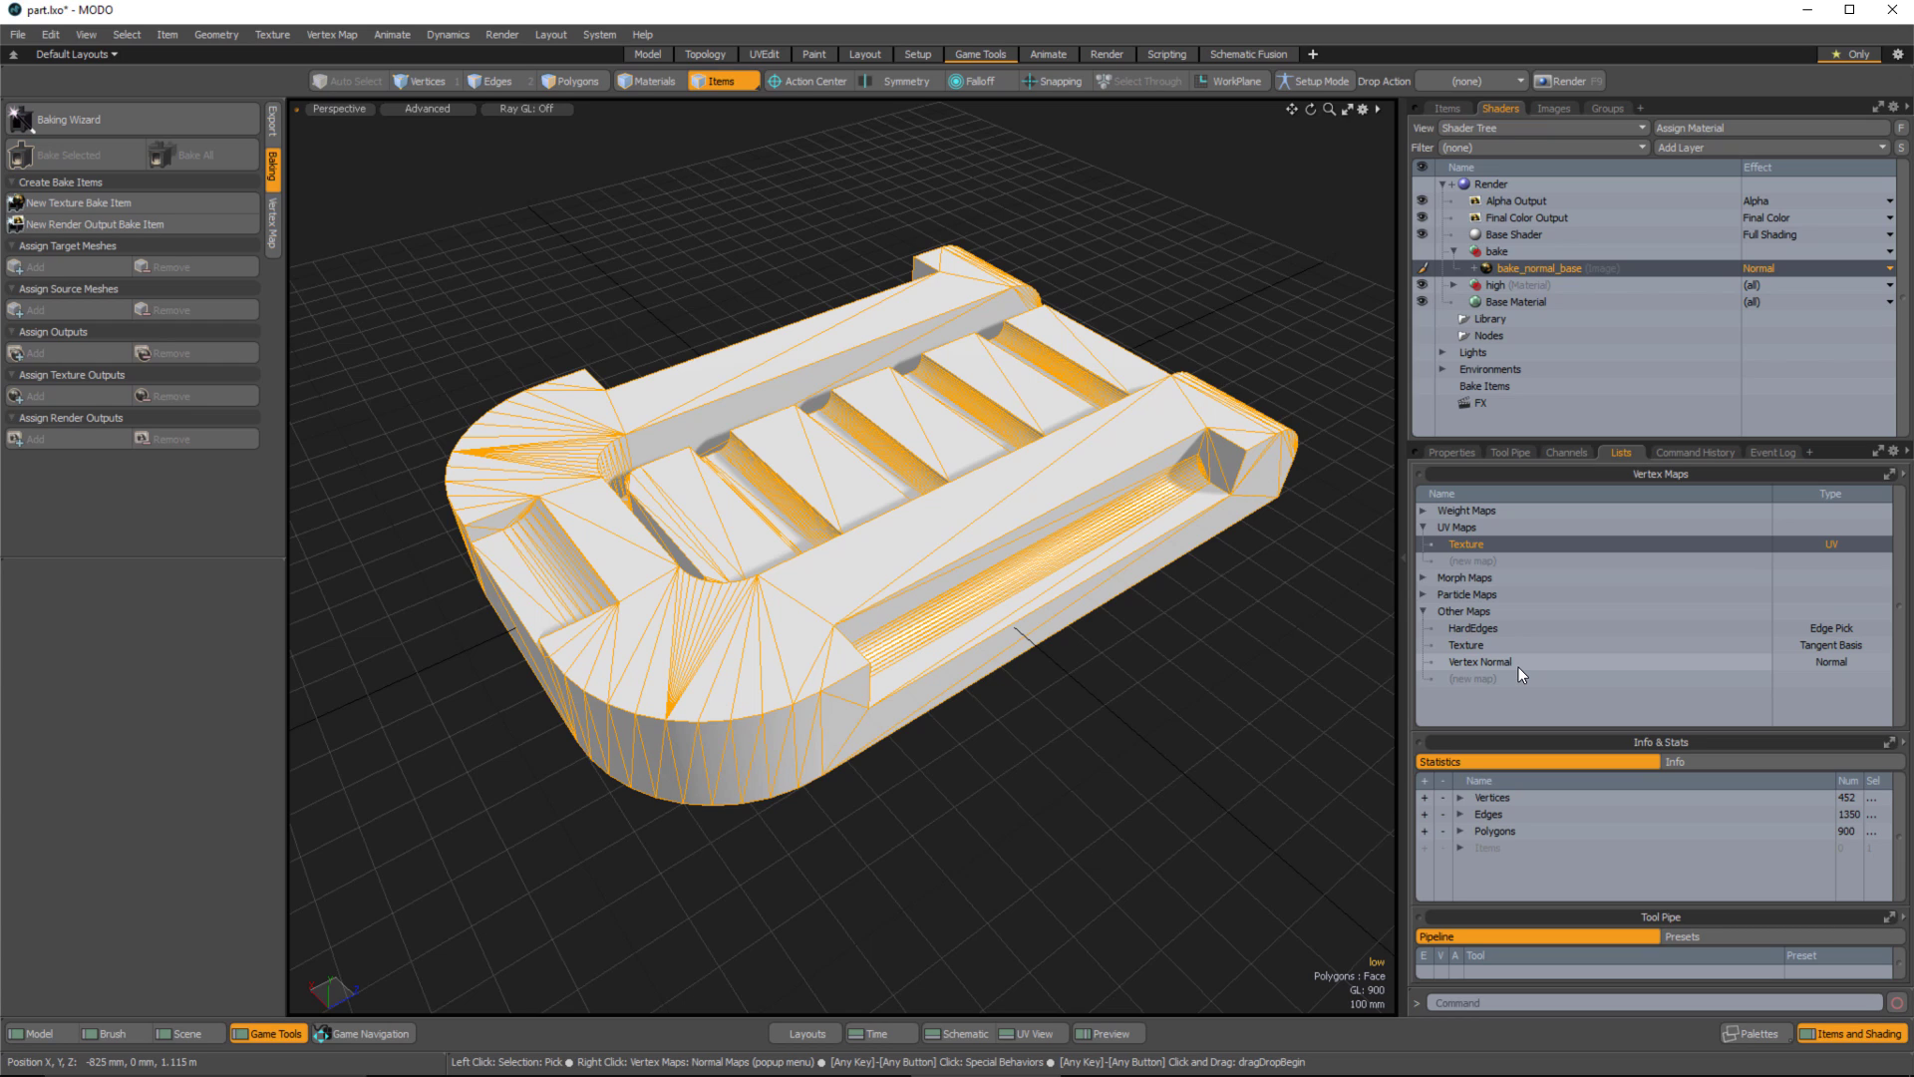
{"action": "left_click", "coordinate": [1503, 251]}
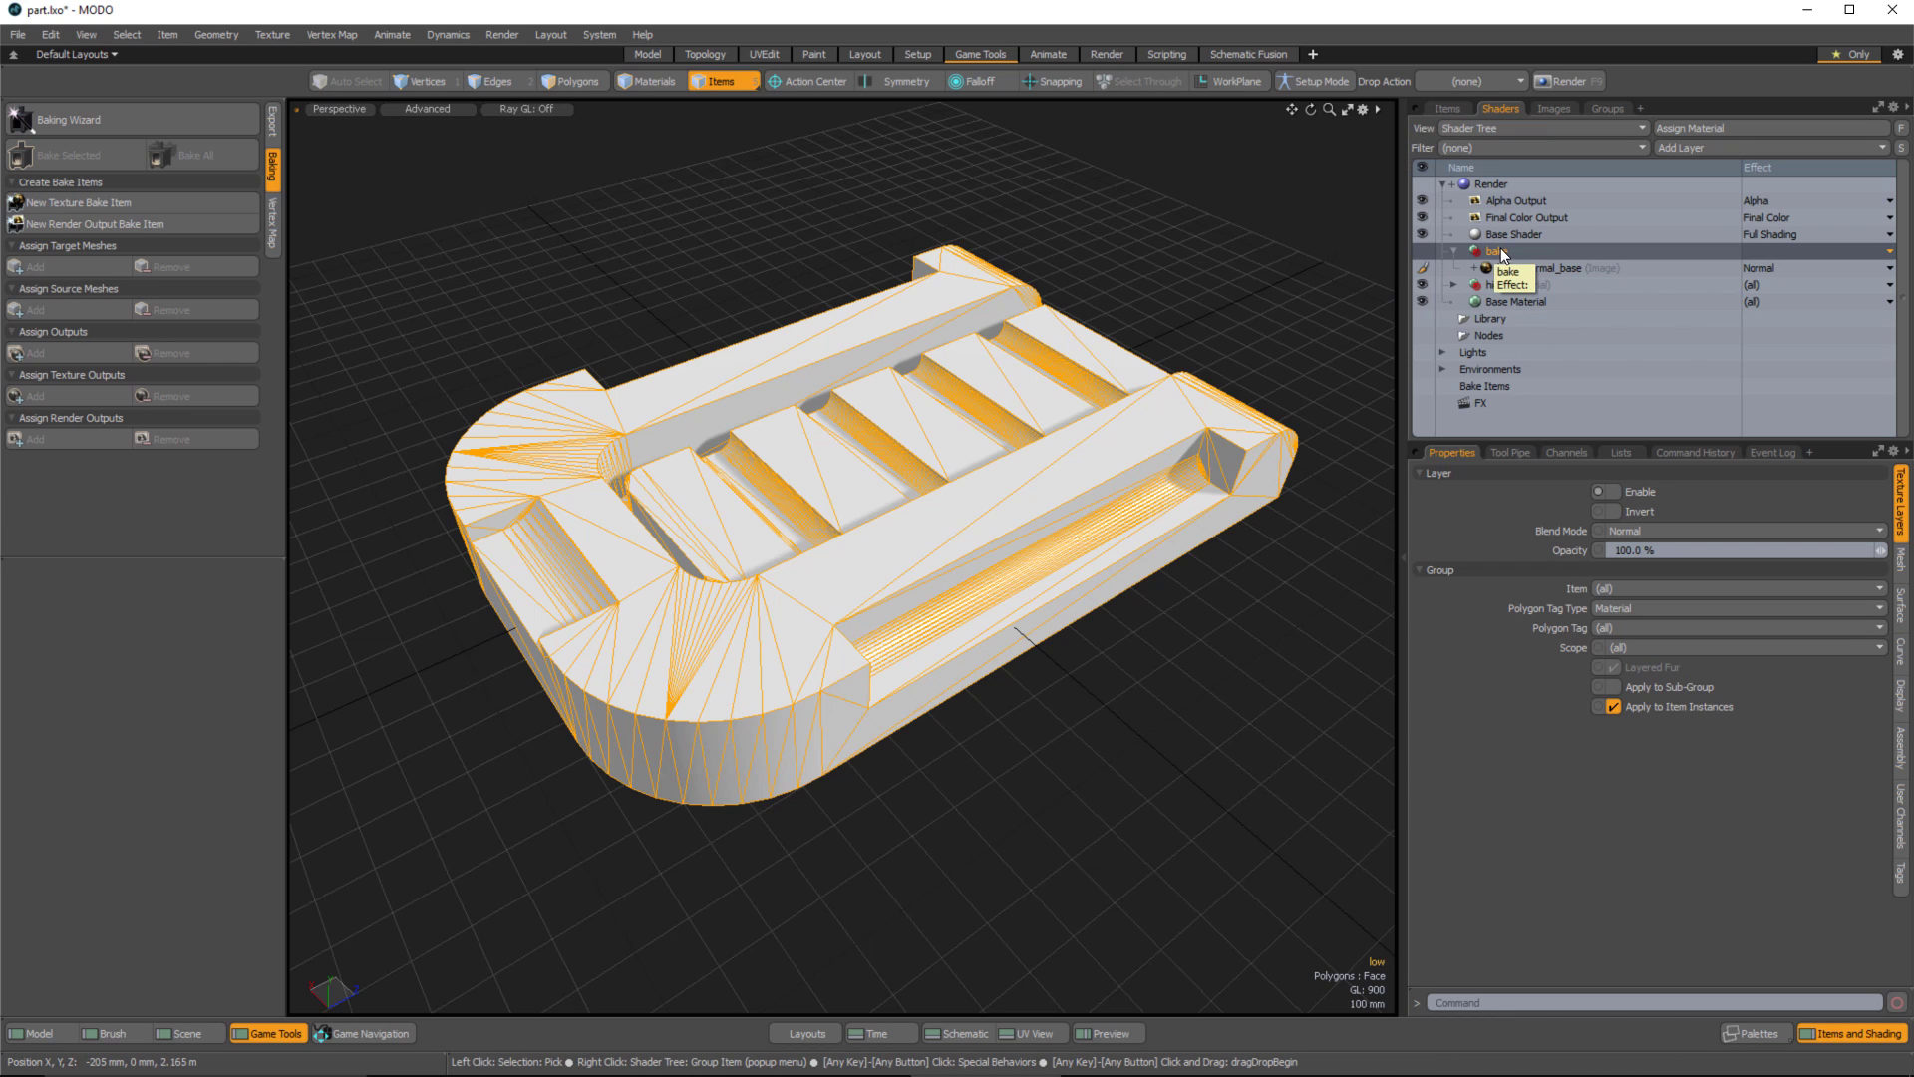
{"action": "left_click", "coordinate": [1509, 283]}
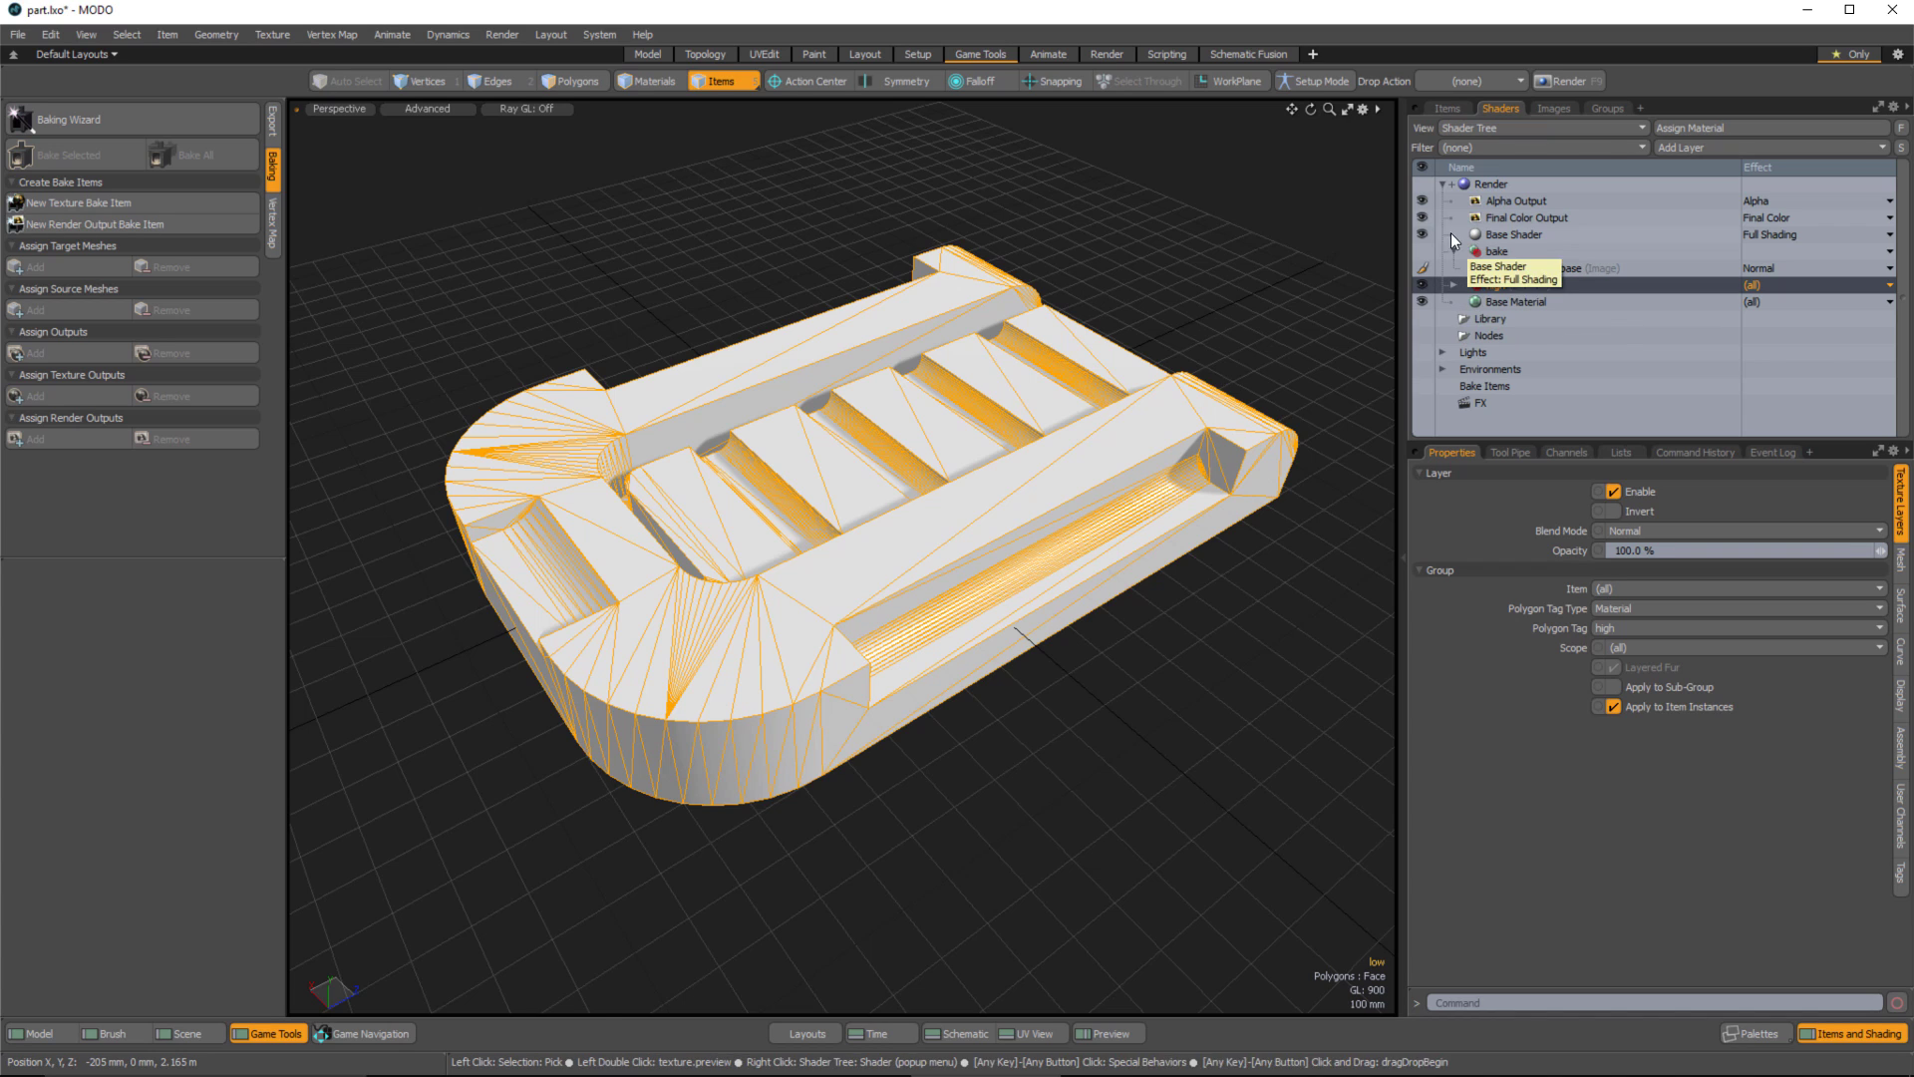
Restrict the bake material group to the low item and make the group visible in the shader tree.
{"action": "left_click", "coordinate": [1486, 249]}
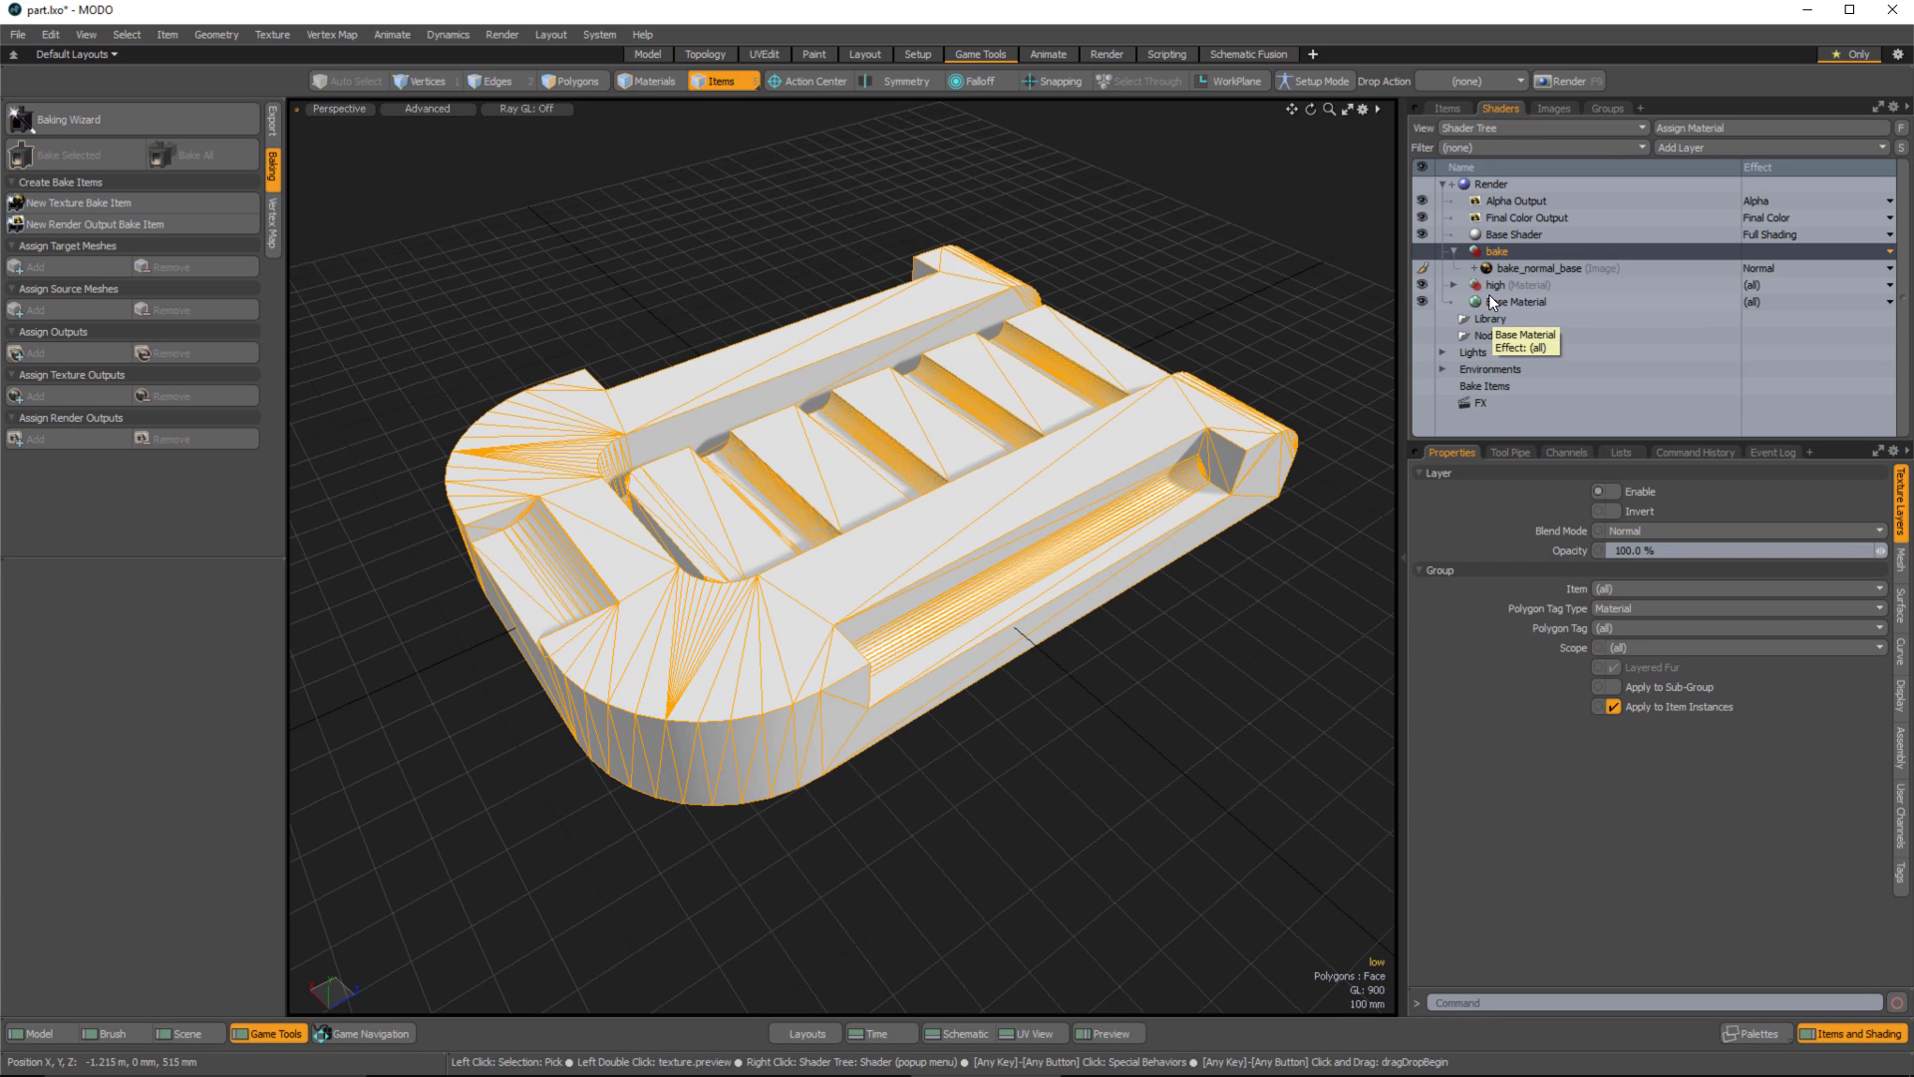
{"action": "left_click", "coordinate": [1613, 588]}
{"action": "left_click", "coordinate": [1617, 603]}
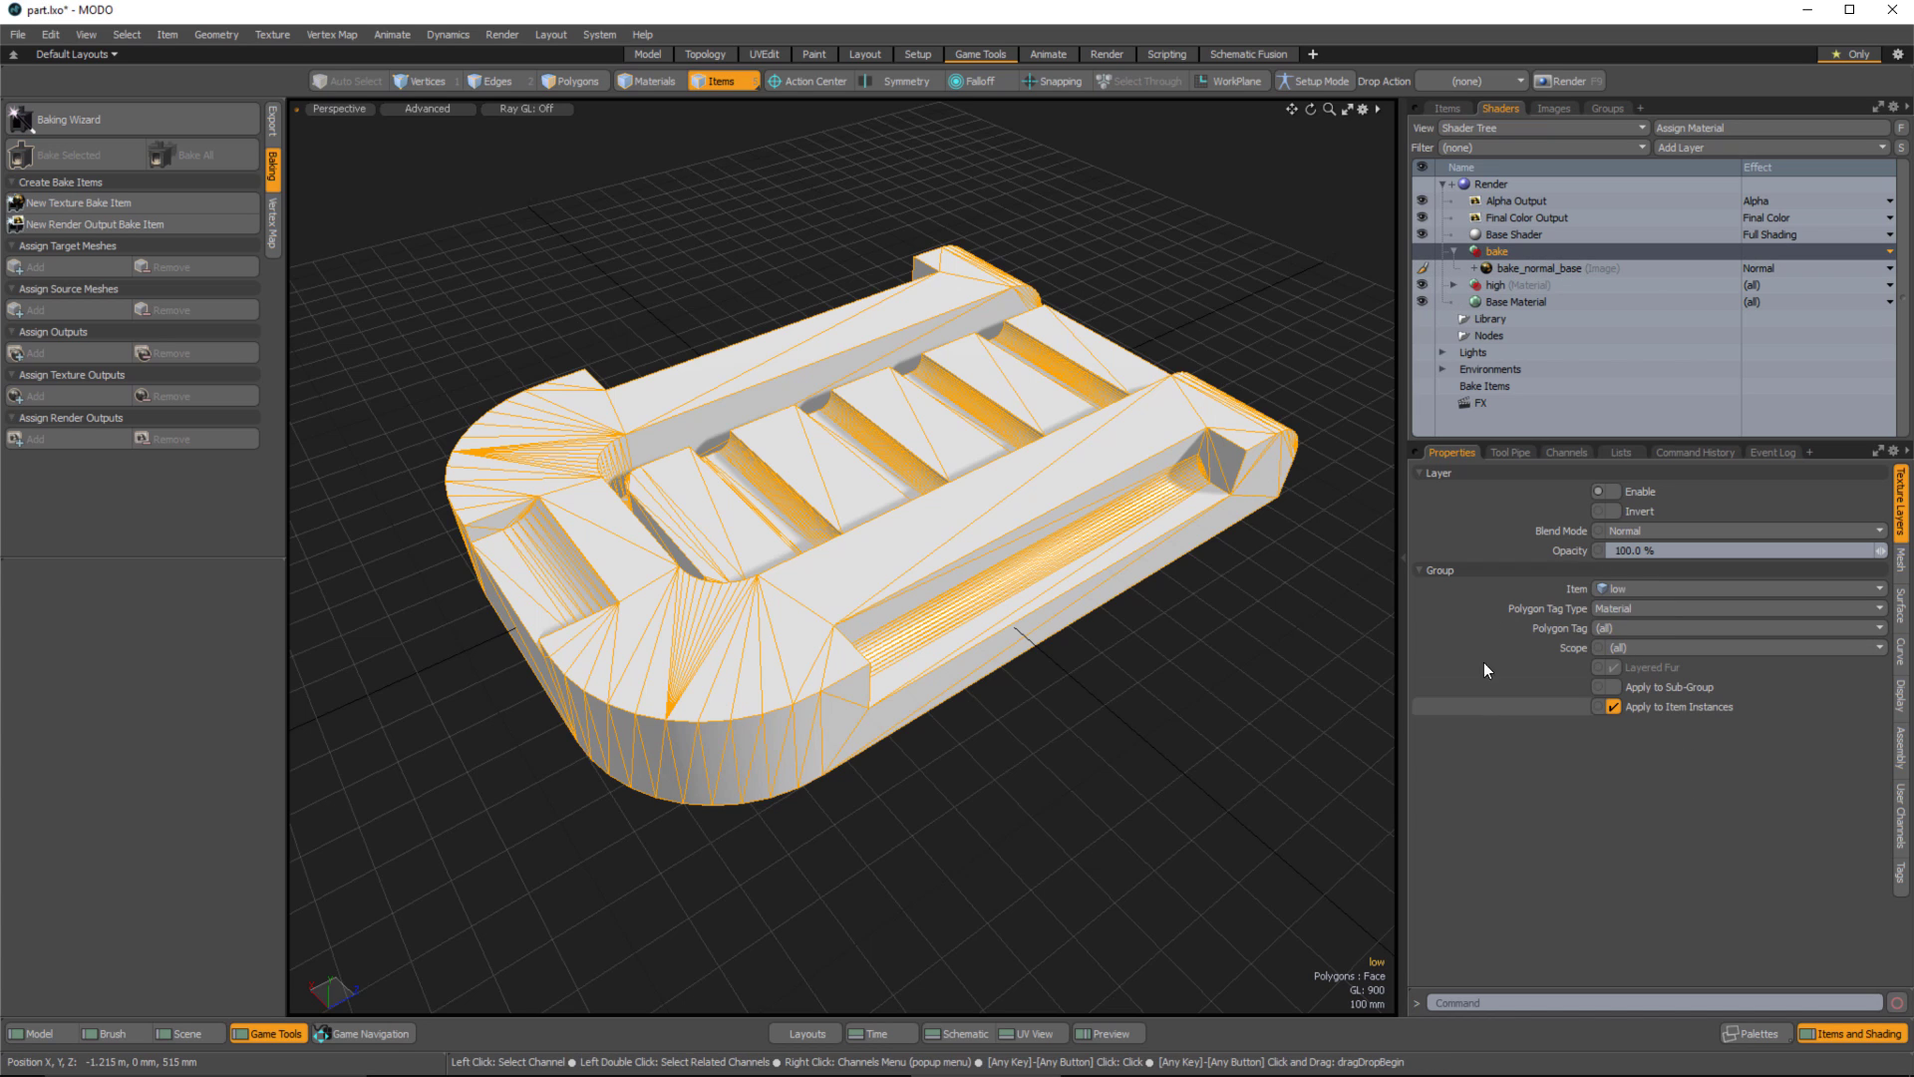
{"action": "left_click", "coordinate": [1454, 251]}
{"action": "double_click", "coordinate": [1471, 251]}
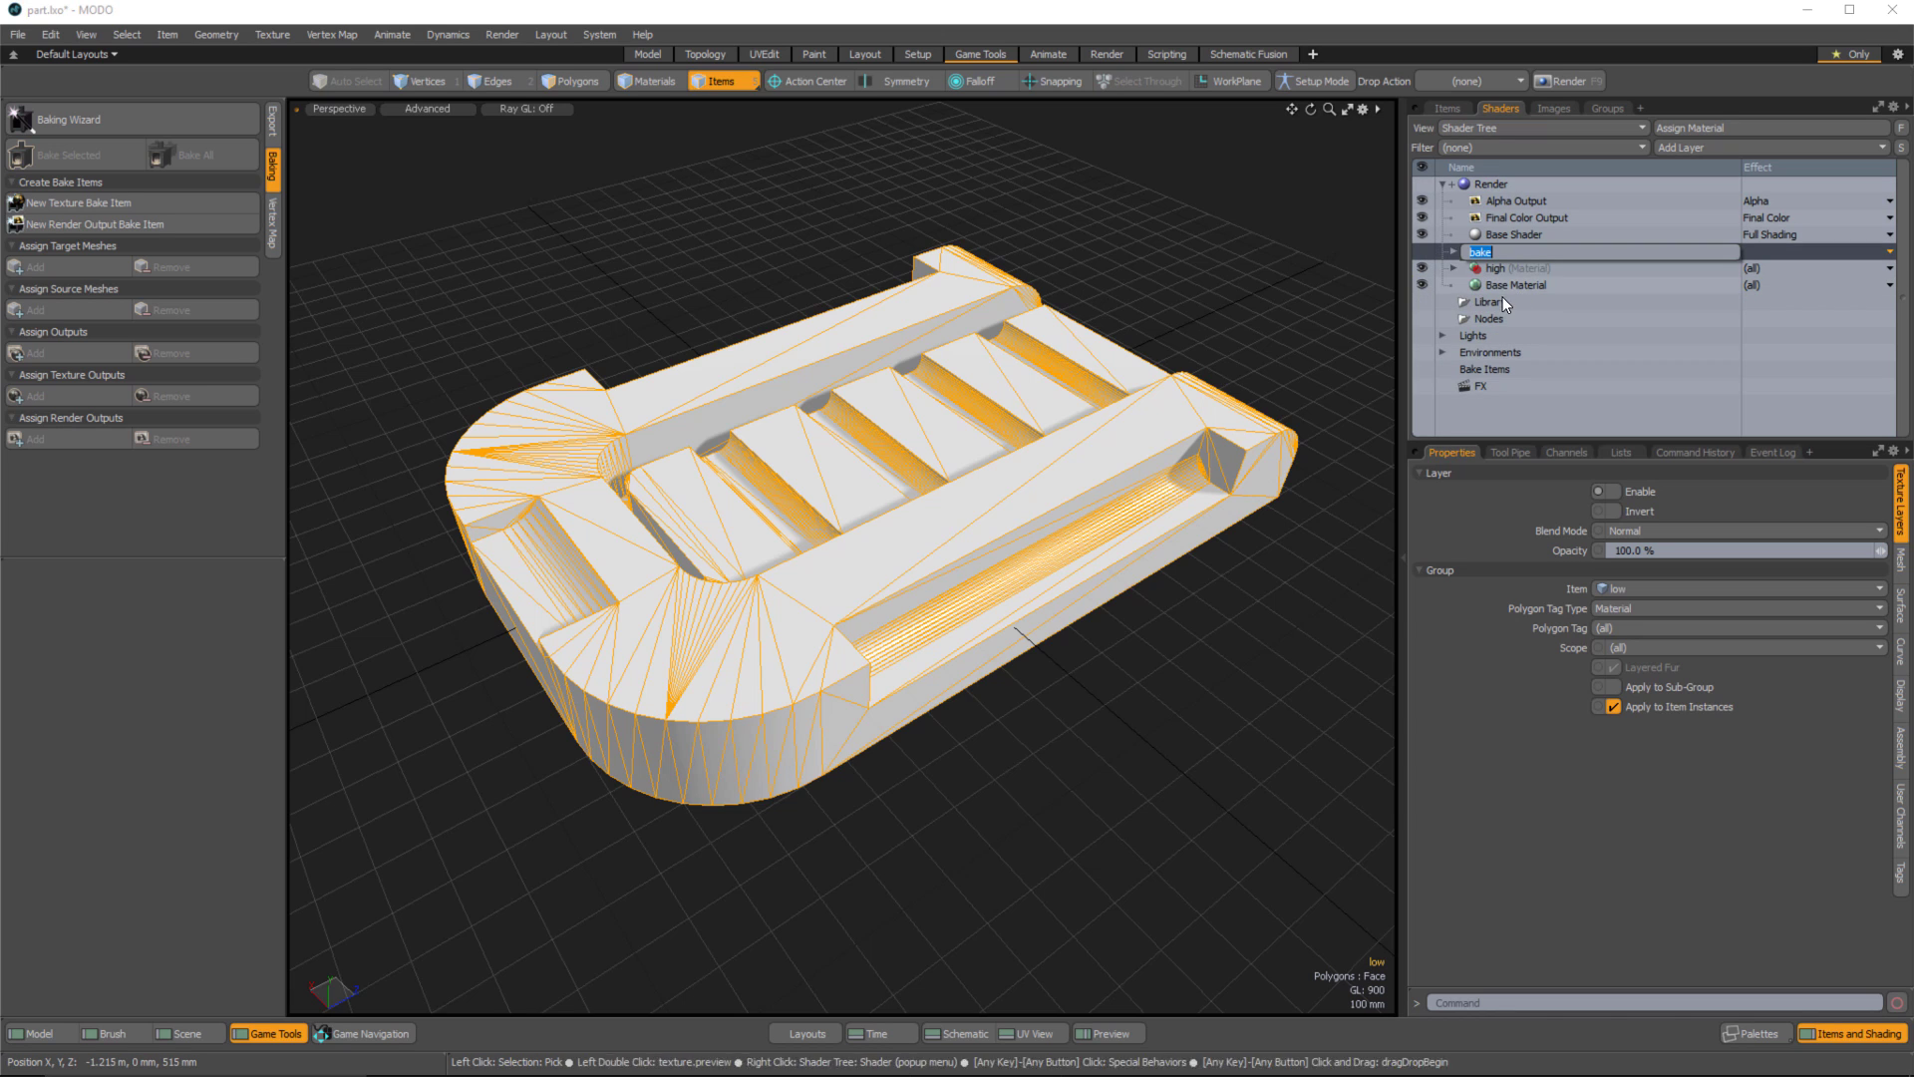
{"action": "left_click", "coordinate": [1420, 249]}
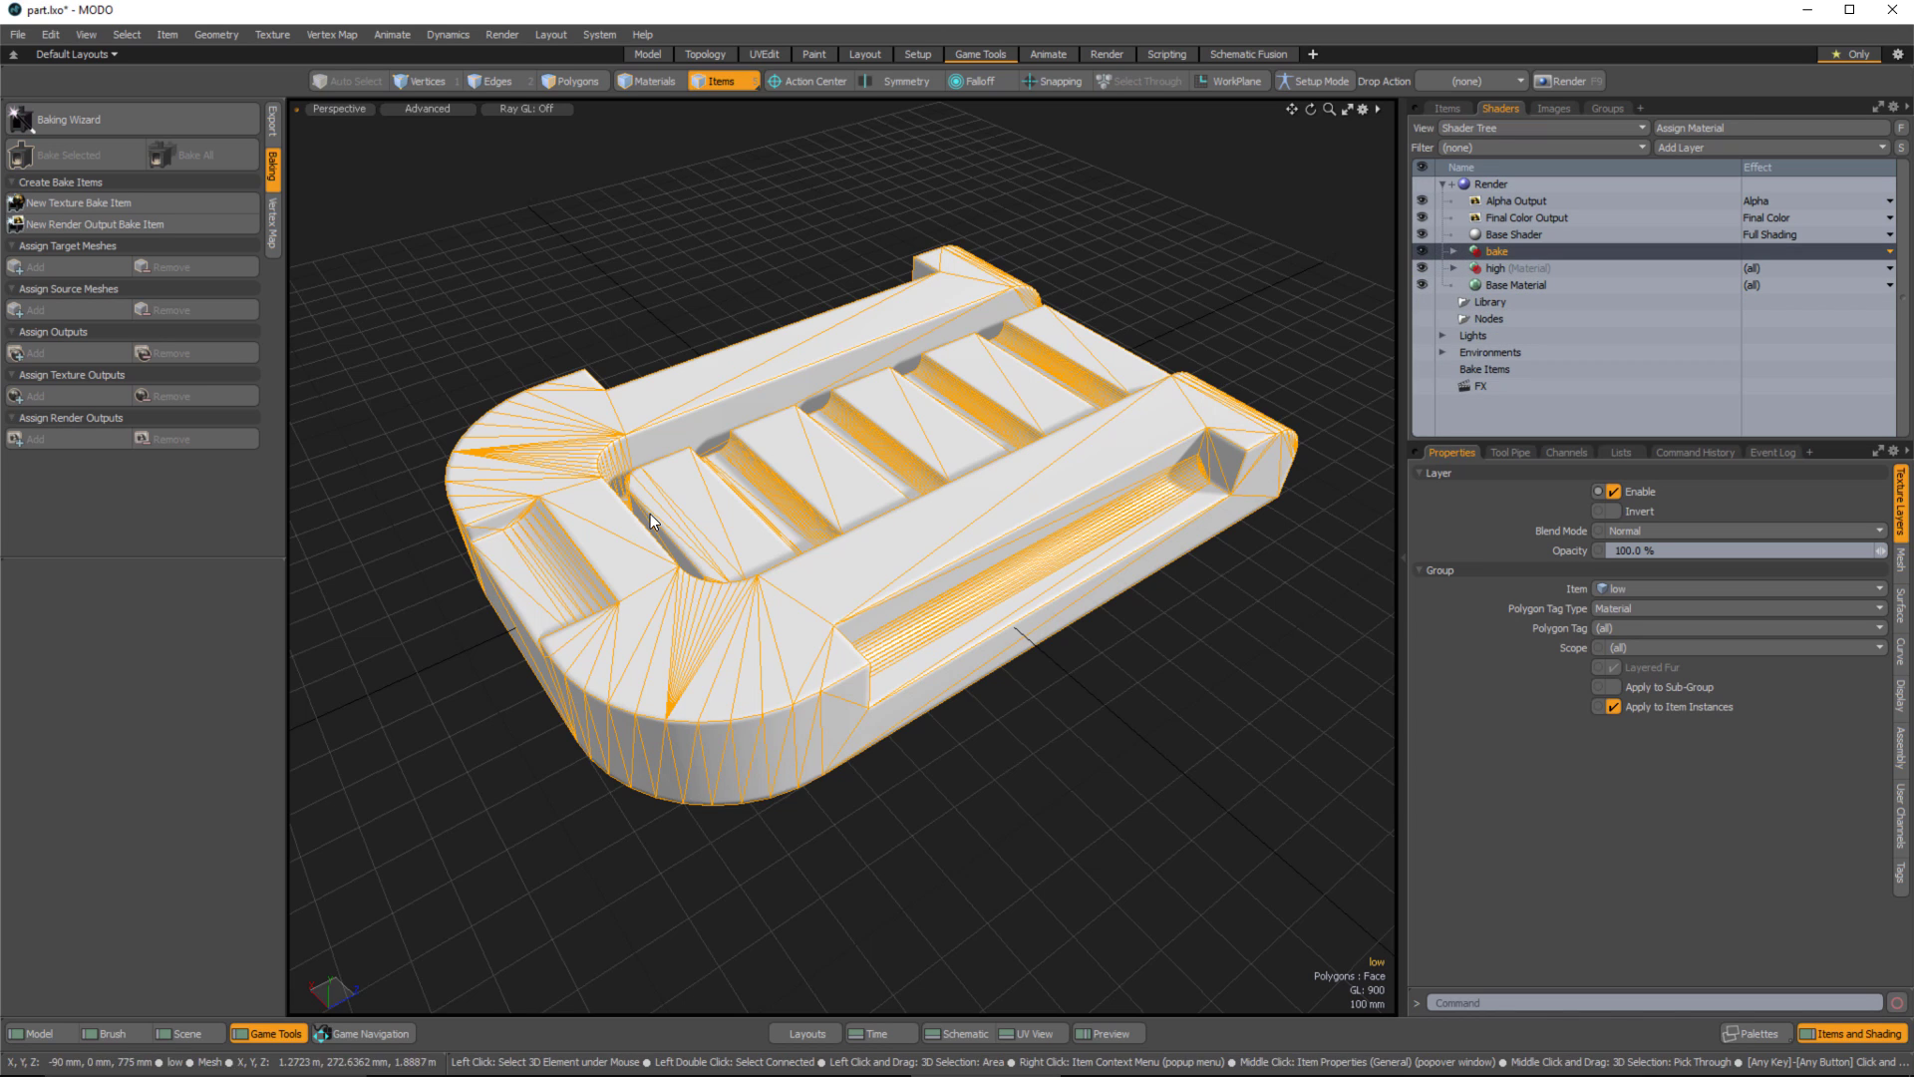
With the low mesh selected, review the FBX I/O export preferences and the mesh's vertex maps, and close the preferences.
{"action": "left_click", "coordinate": [1059, 527]}
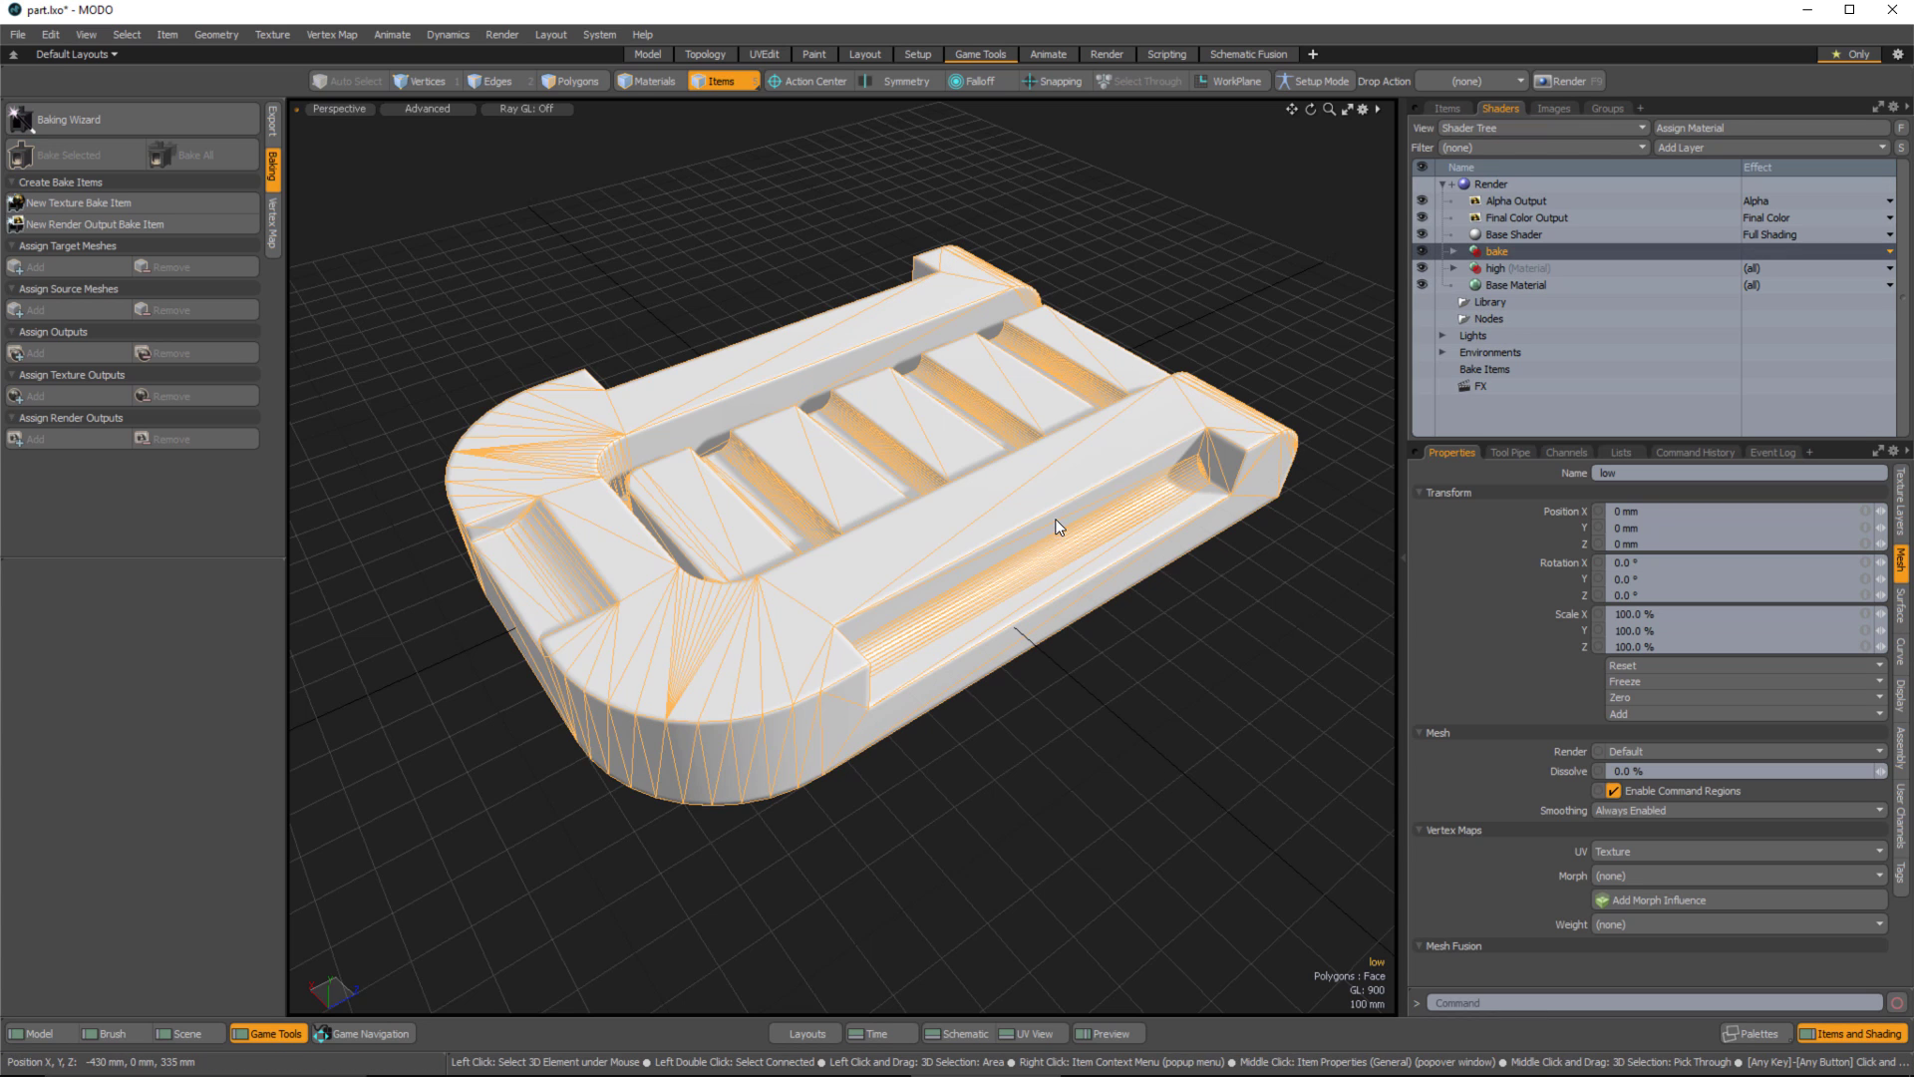
{"action": "left_click", "coordinate": [600, 34]}
{"action": "left_click", "coordinate": [648, 64]}
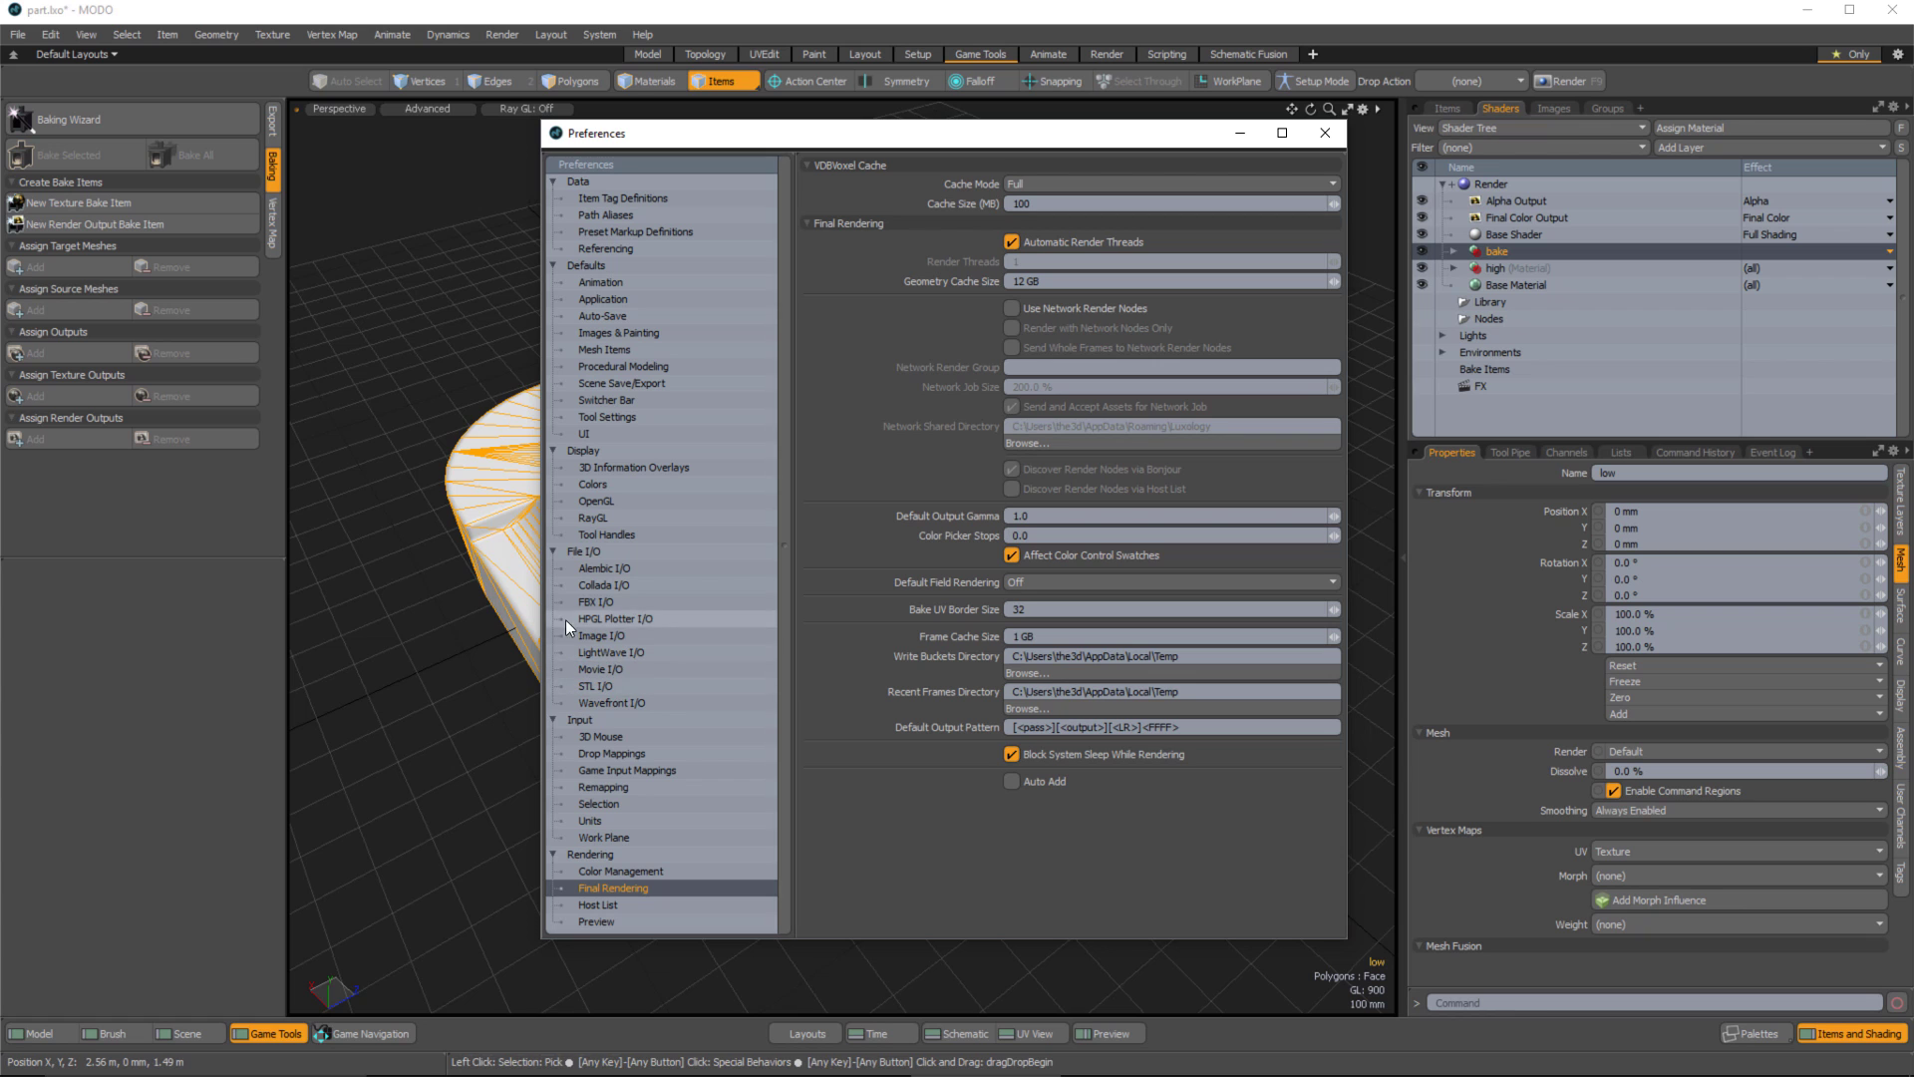
{"action": "left_click", "coordinate": [582, 602]}
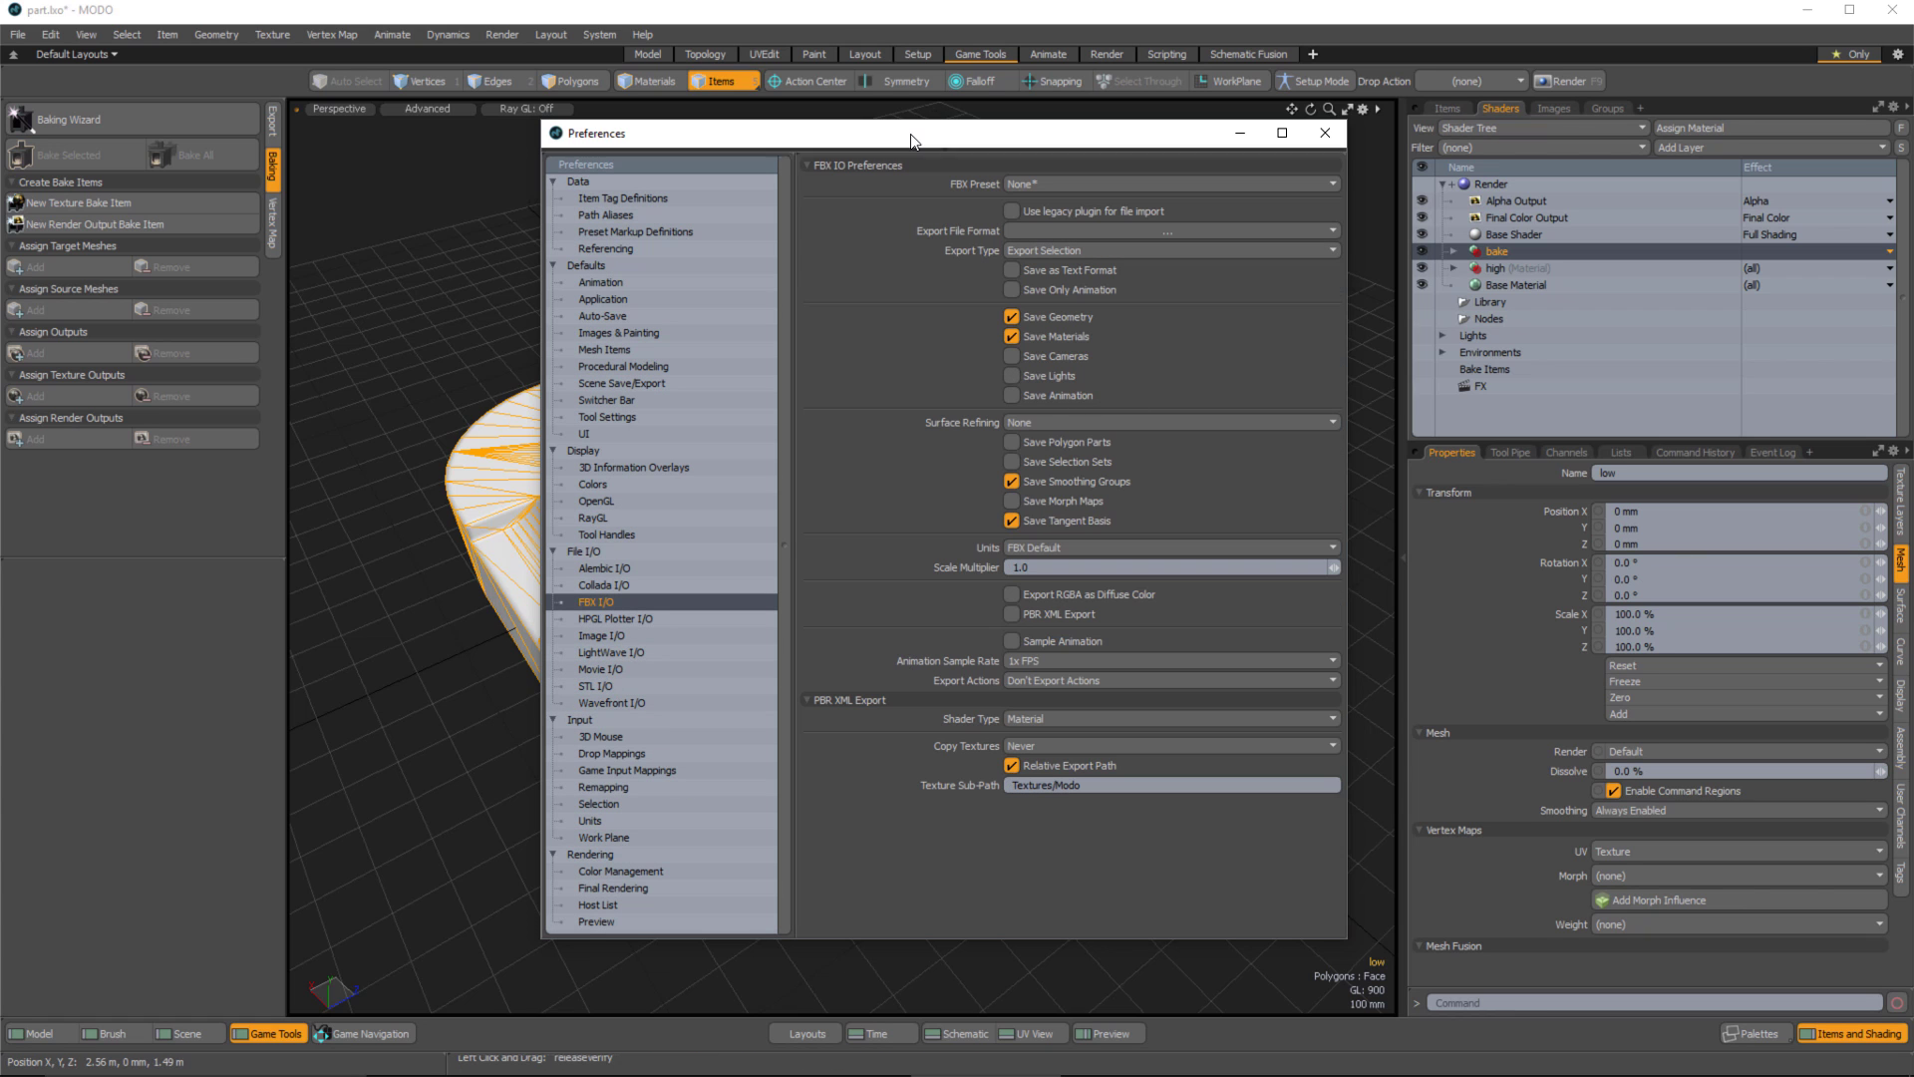
{"action": "left_click_drag", "start_coordinate": [912, 134], "coordinate": [420, 153]}
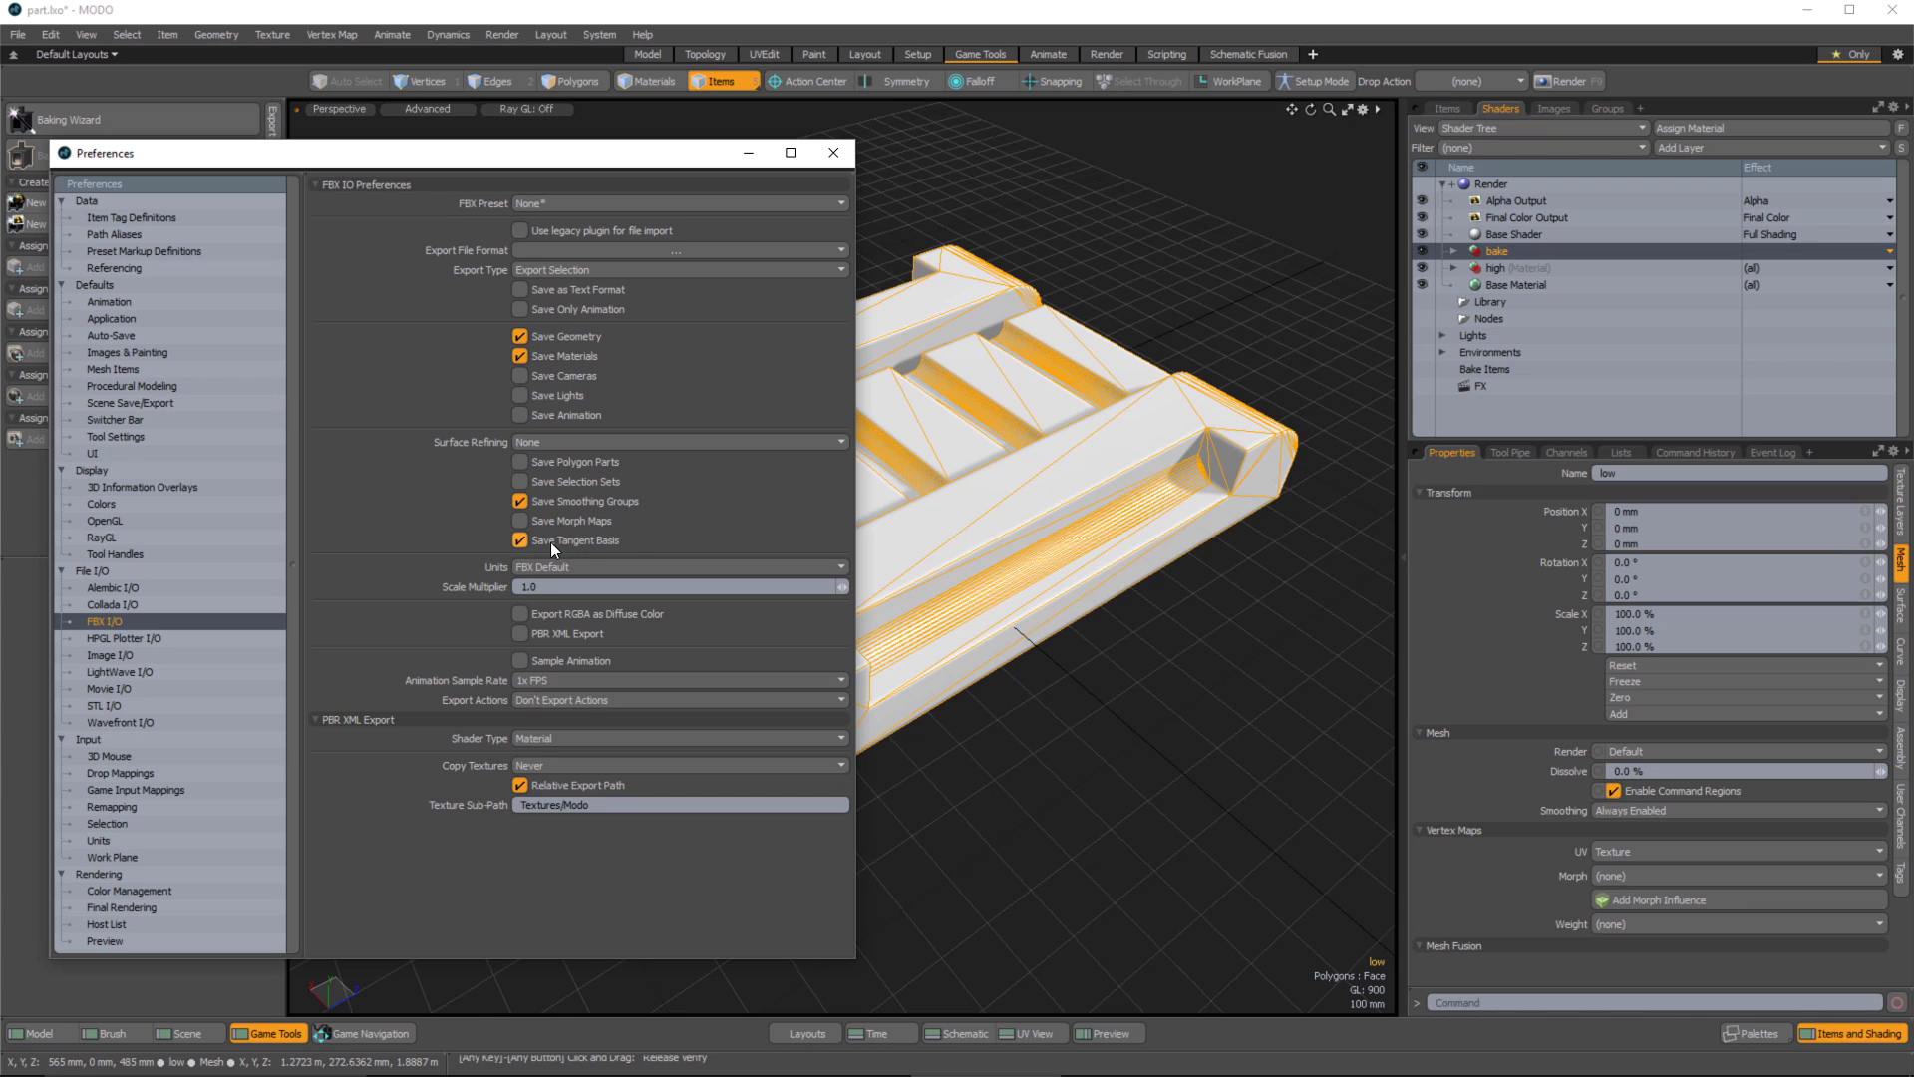
{"action": "left_click_drag", "start_coordinate": [656, 157], "coordinate": [981, 152]}
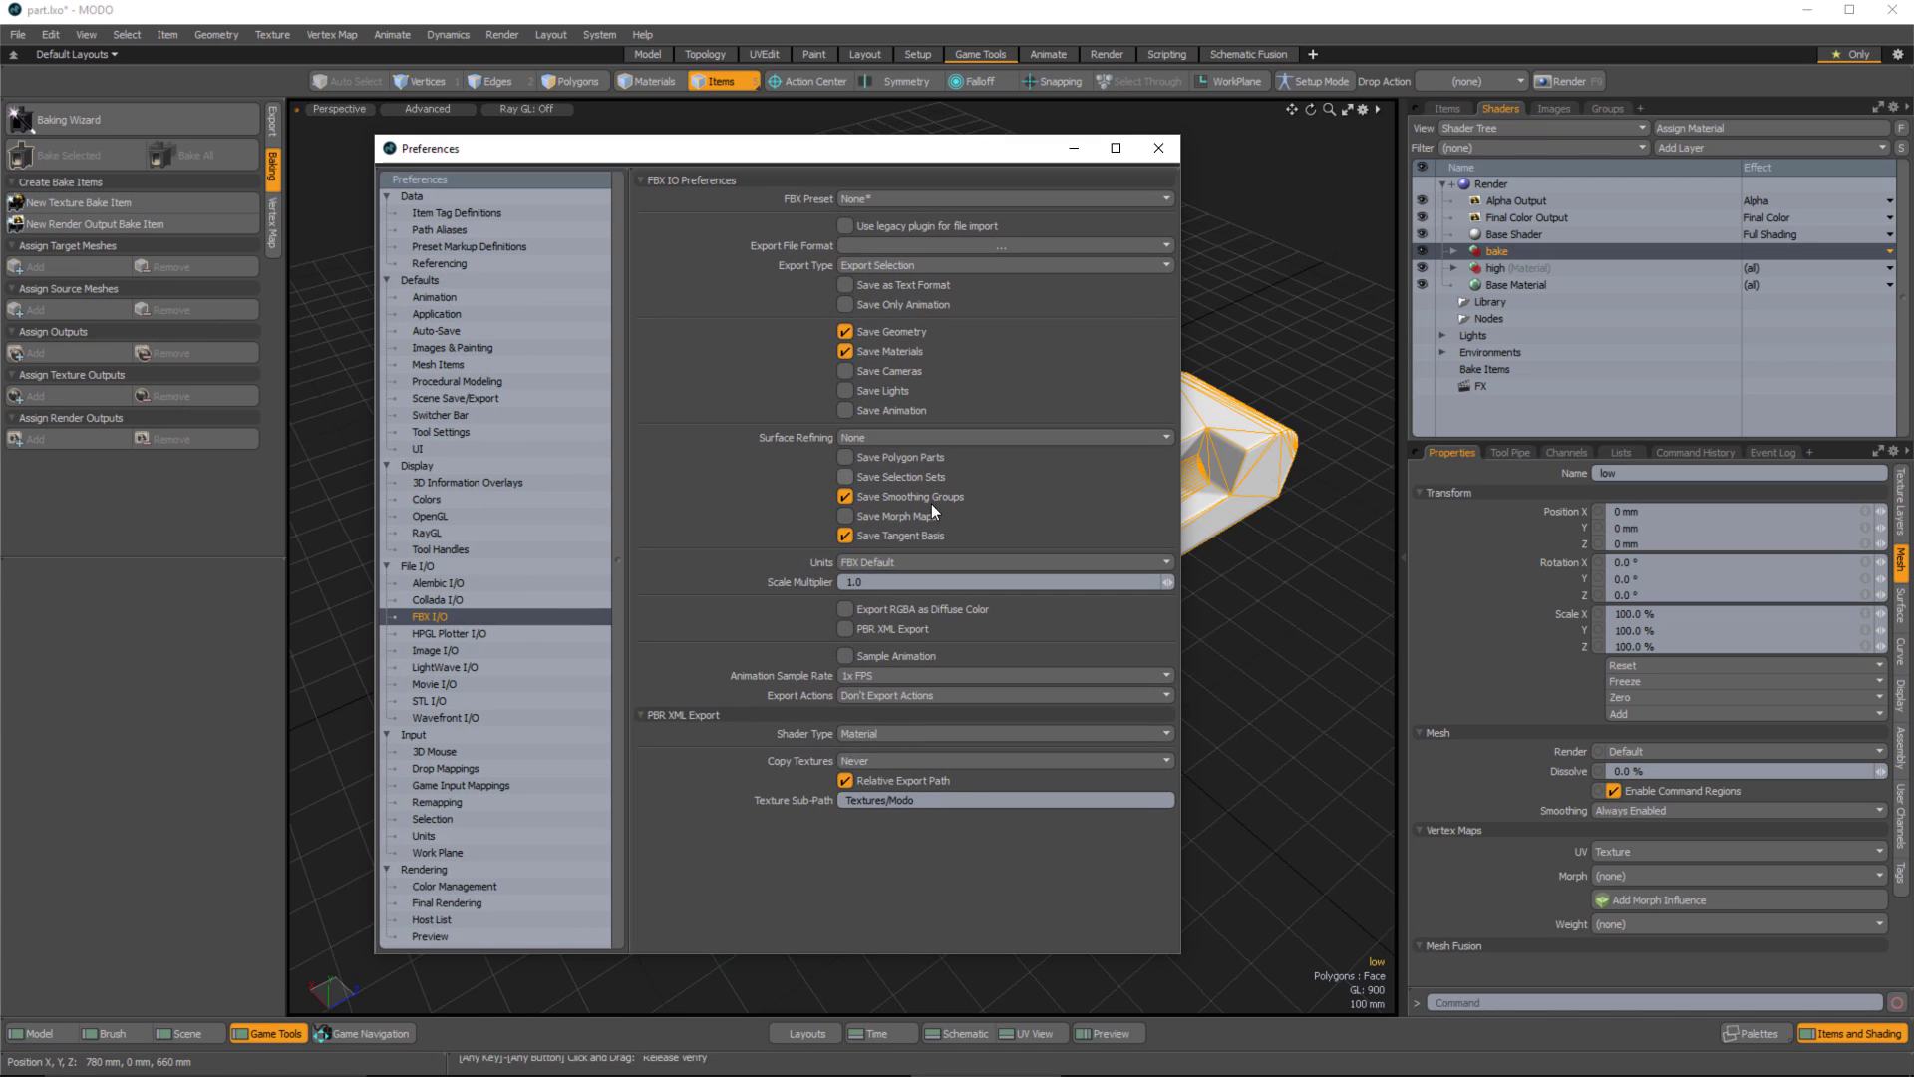
{"action": "left_click", "coordinate": [1621, 451]}
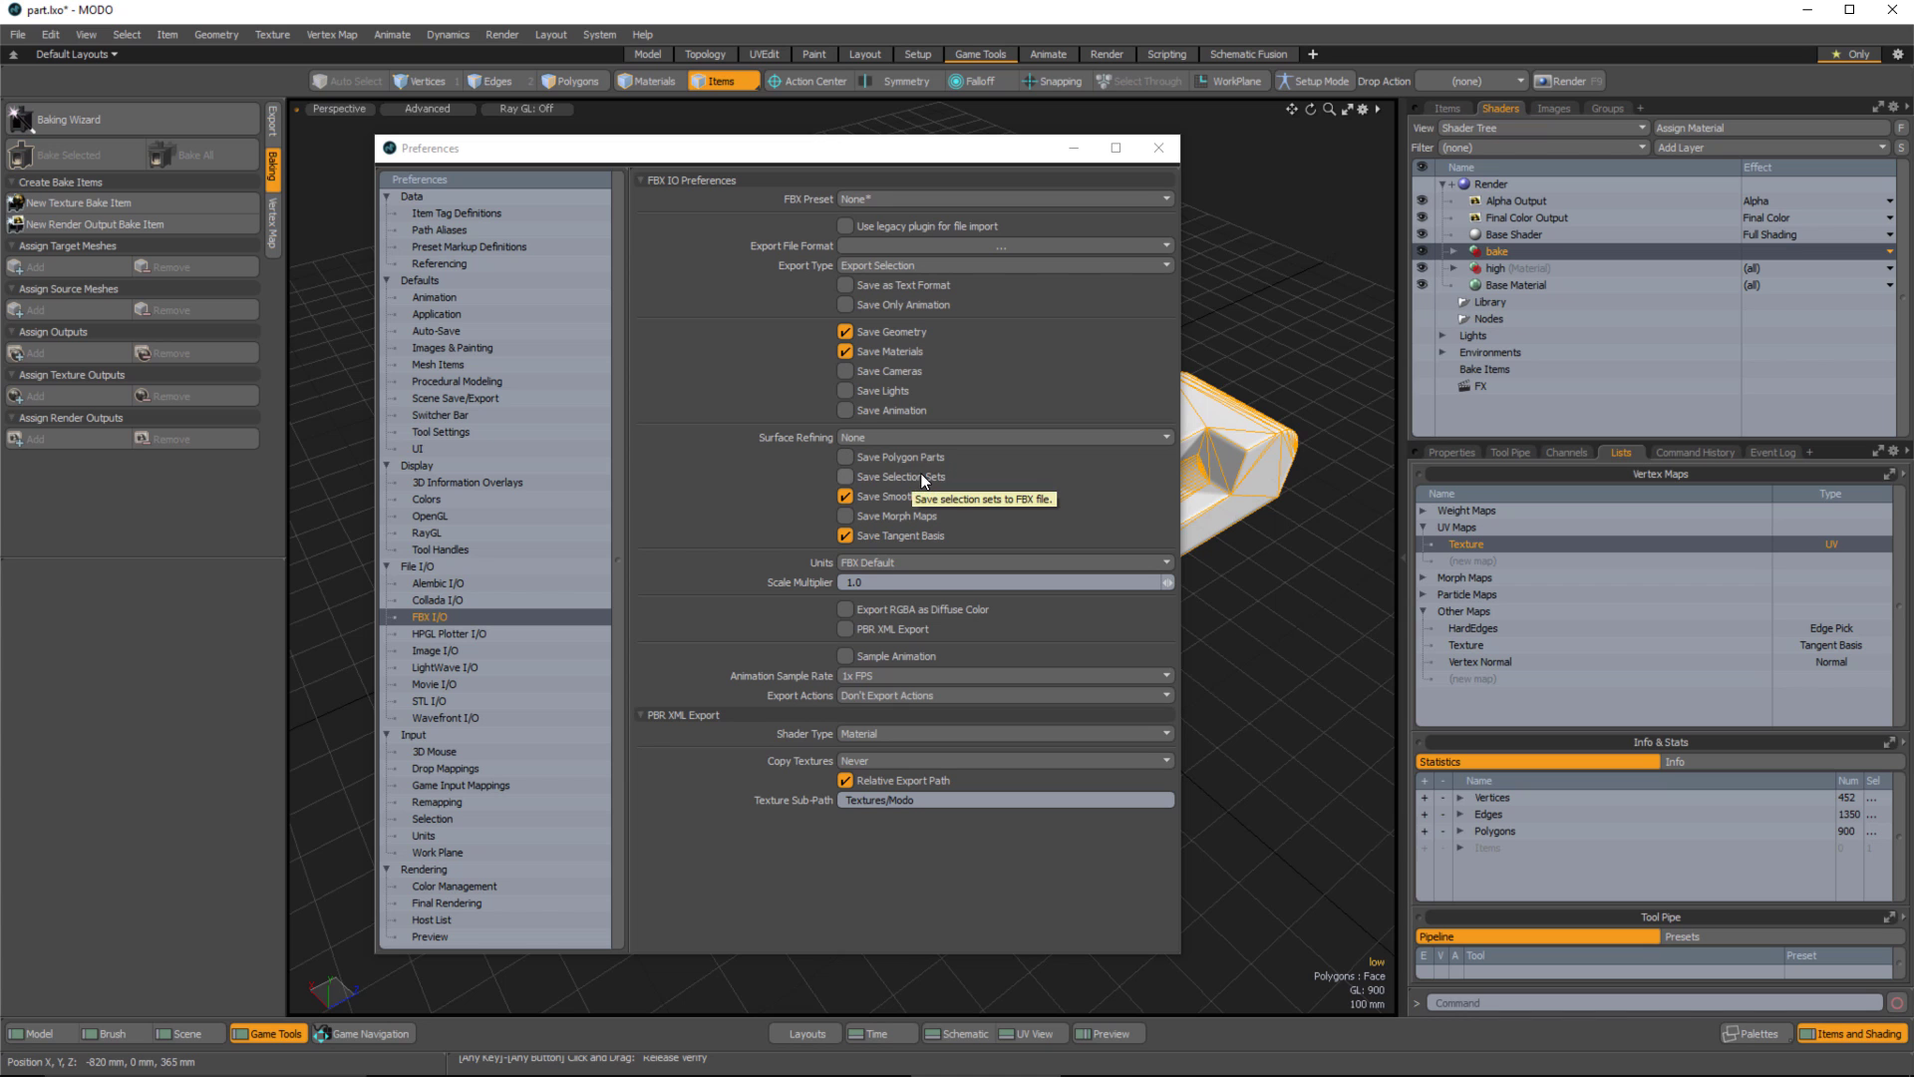
{"action": "left_click", "coordinate": [1160, 149]}
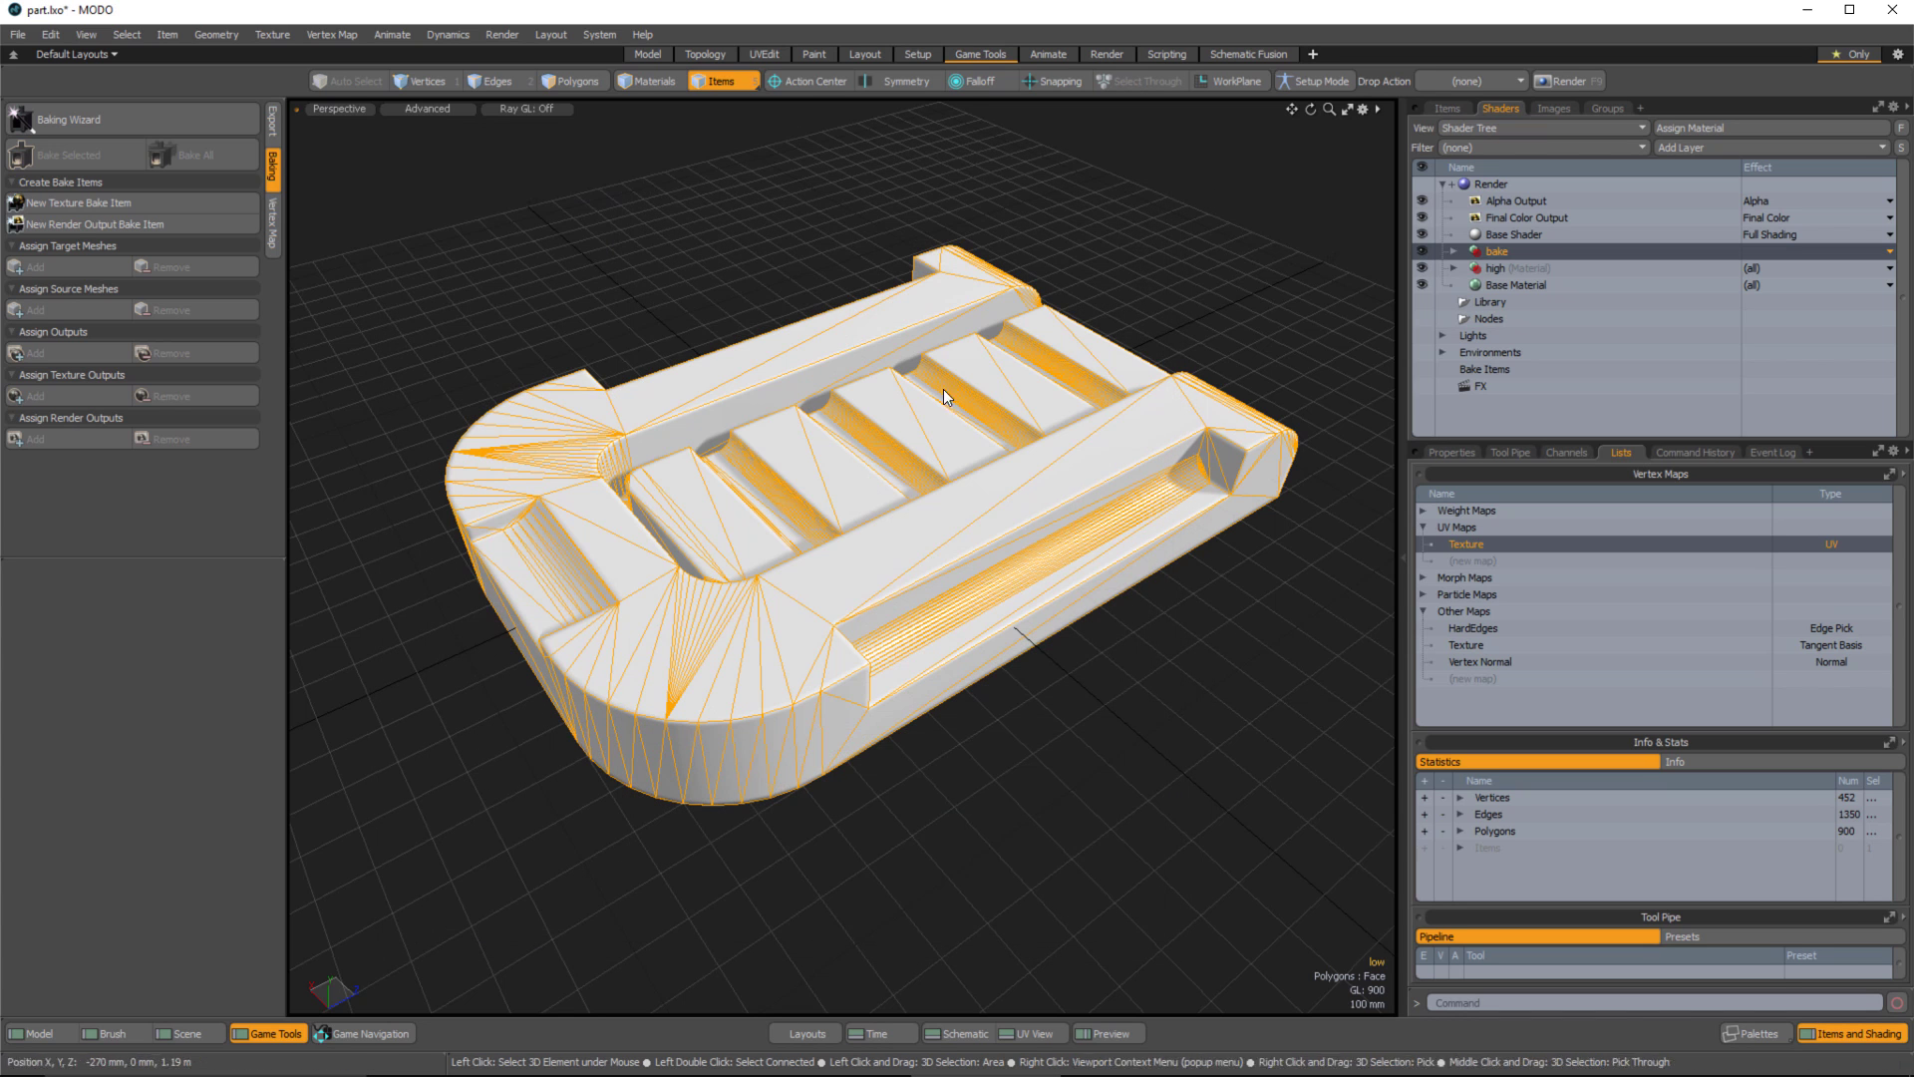
Export the selected low mesh to the Desktop as Autodesk FBX 2015, overwriting part.fbx, and dismiss the export warning.
{"action": "left_click", "coordinate": [18, 36]}
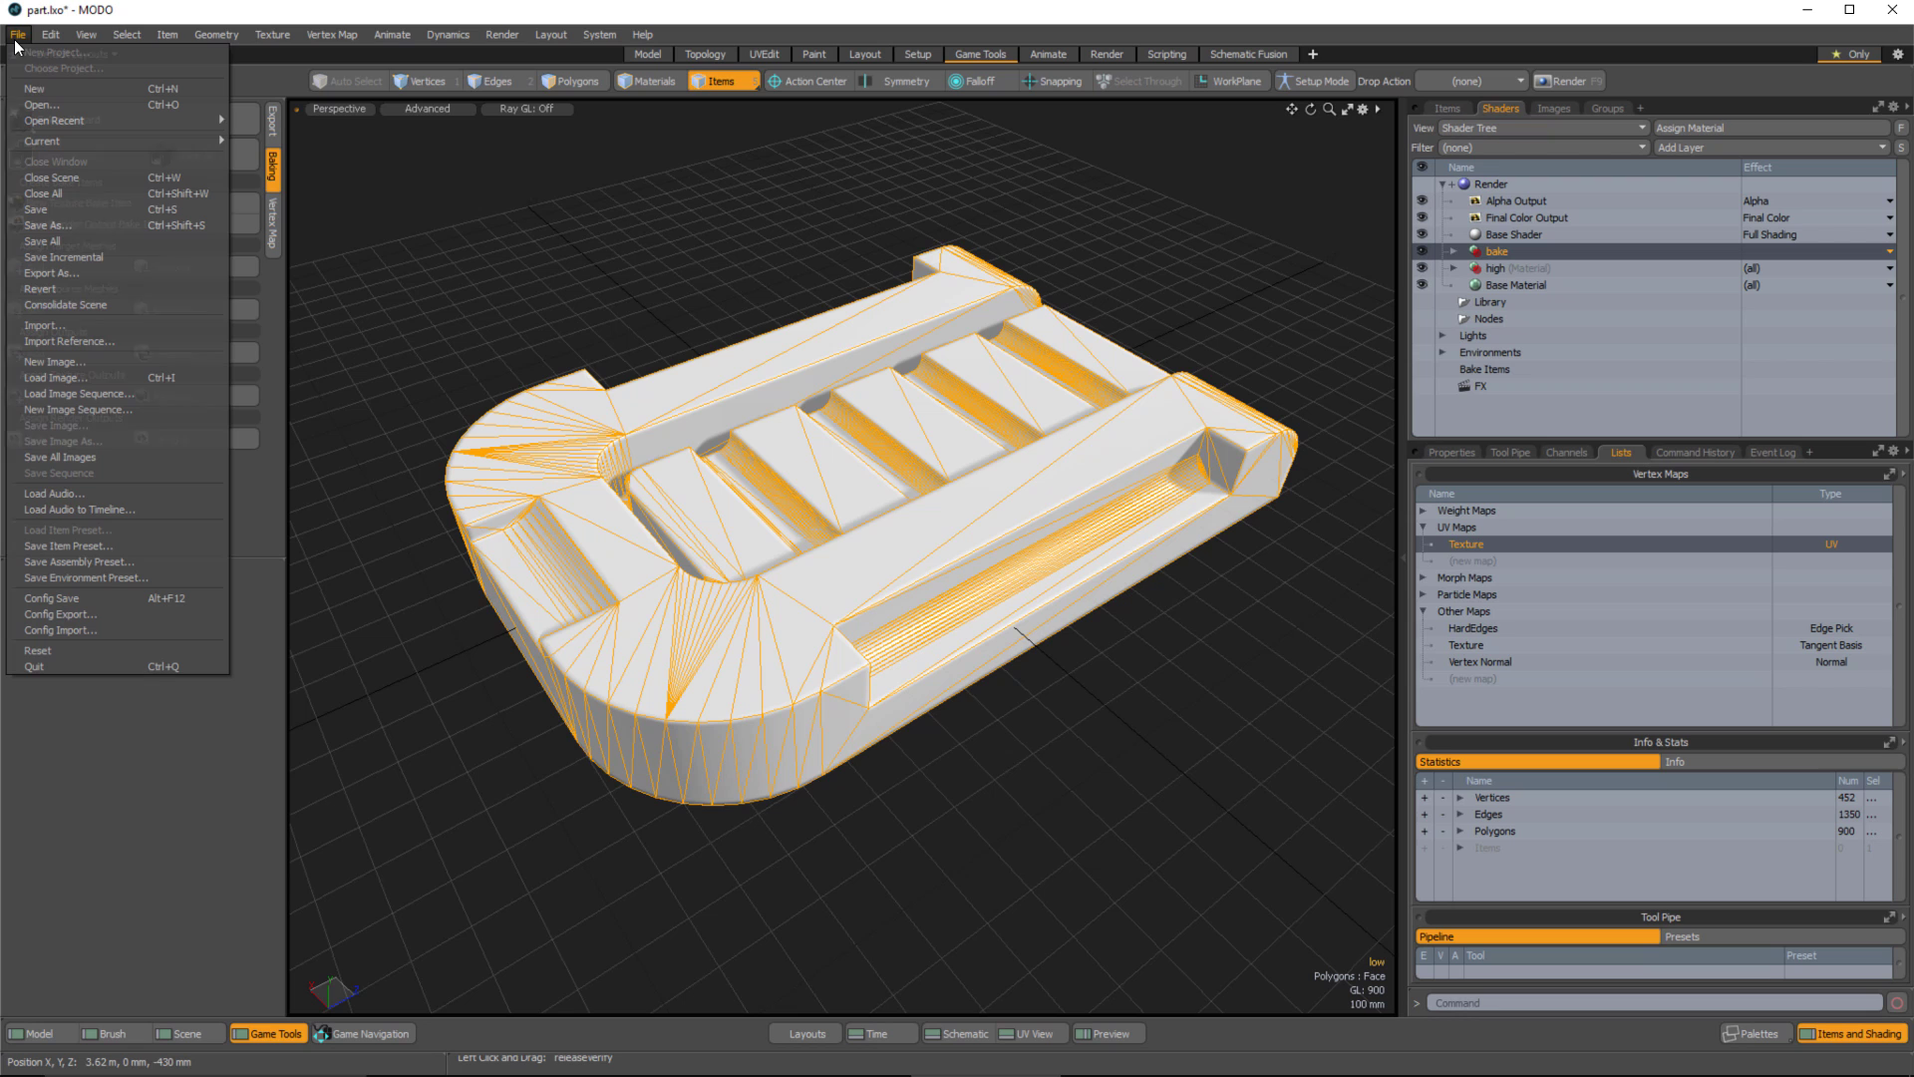
{"action": "left_click", "coordinate": [87, 271]}
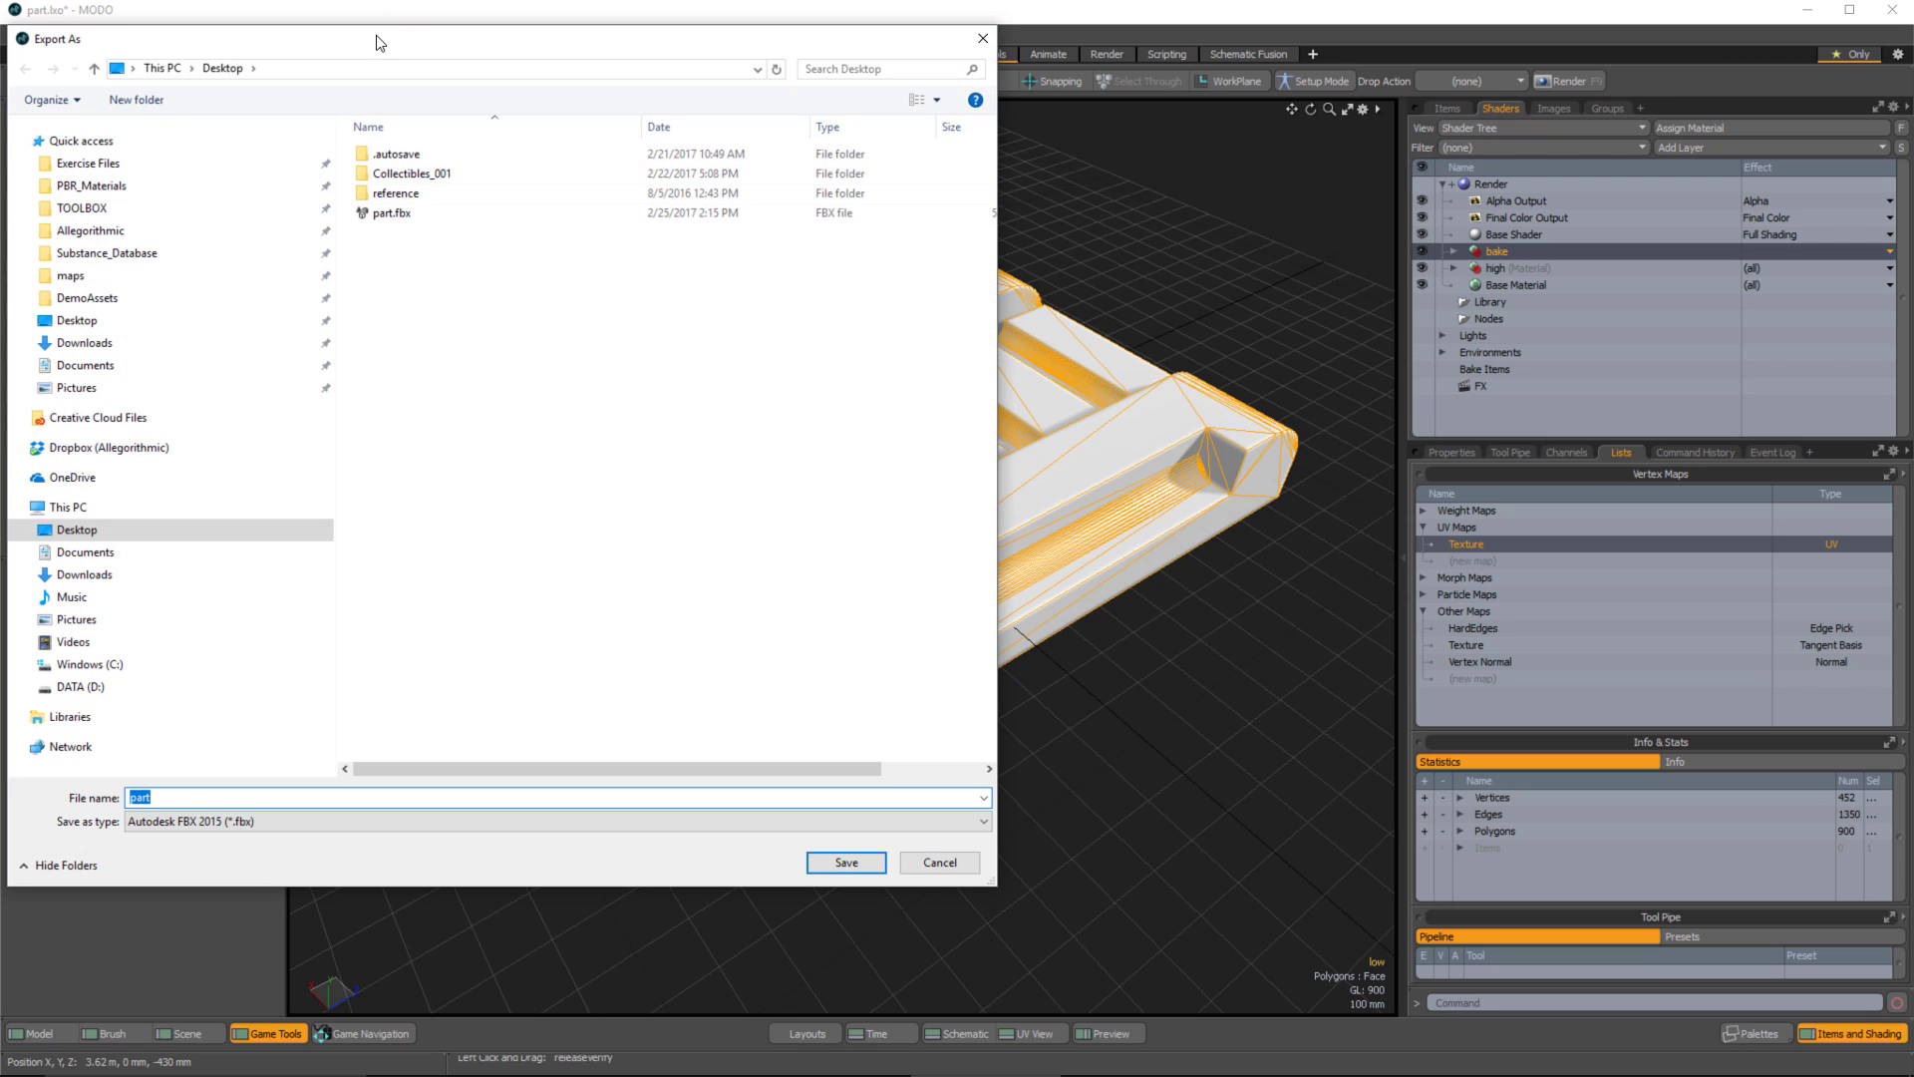
{"action": "left_click", "coordinate": [419, 214]}
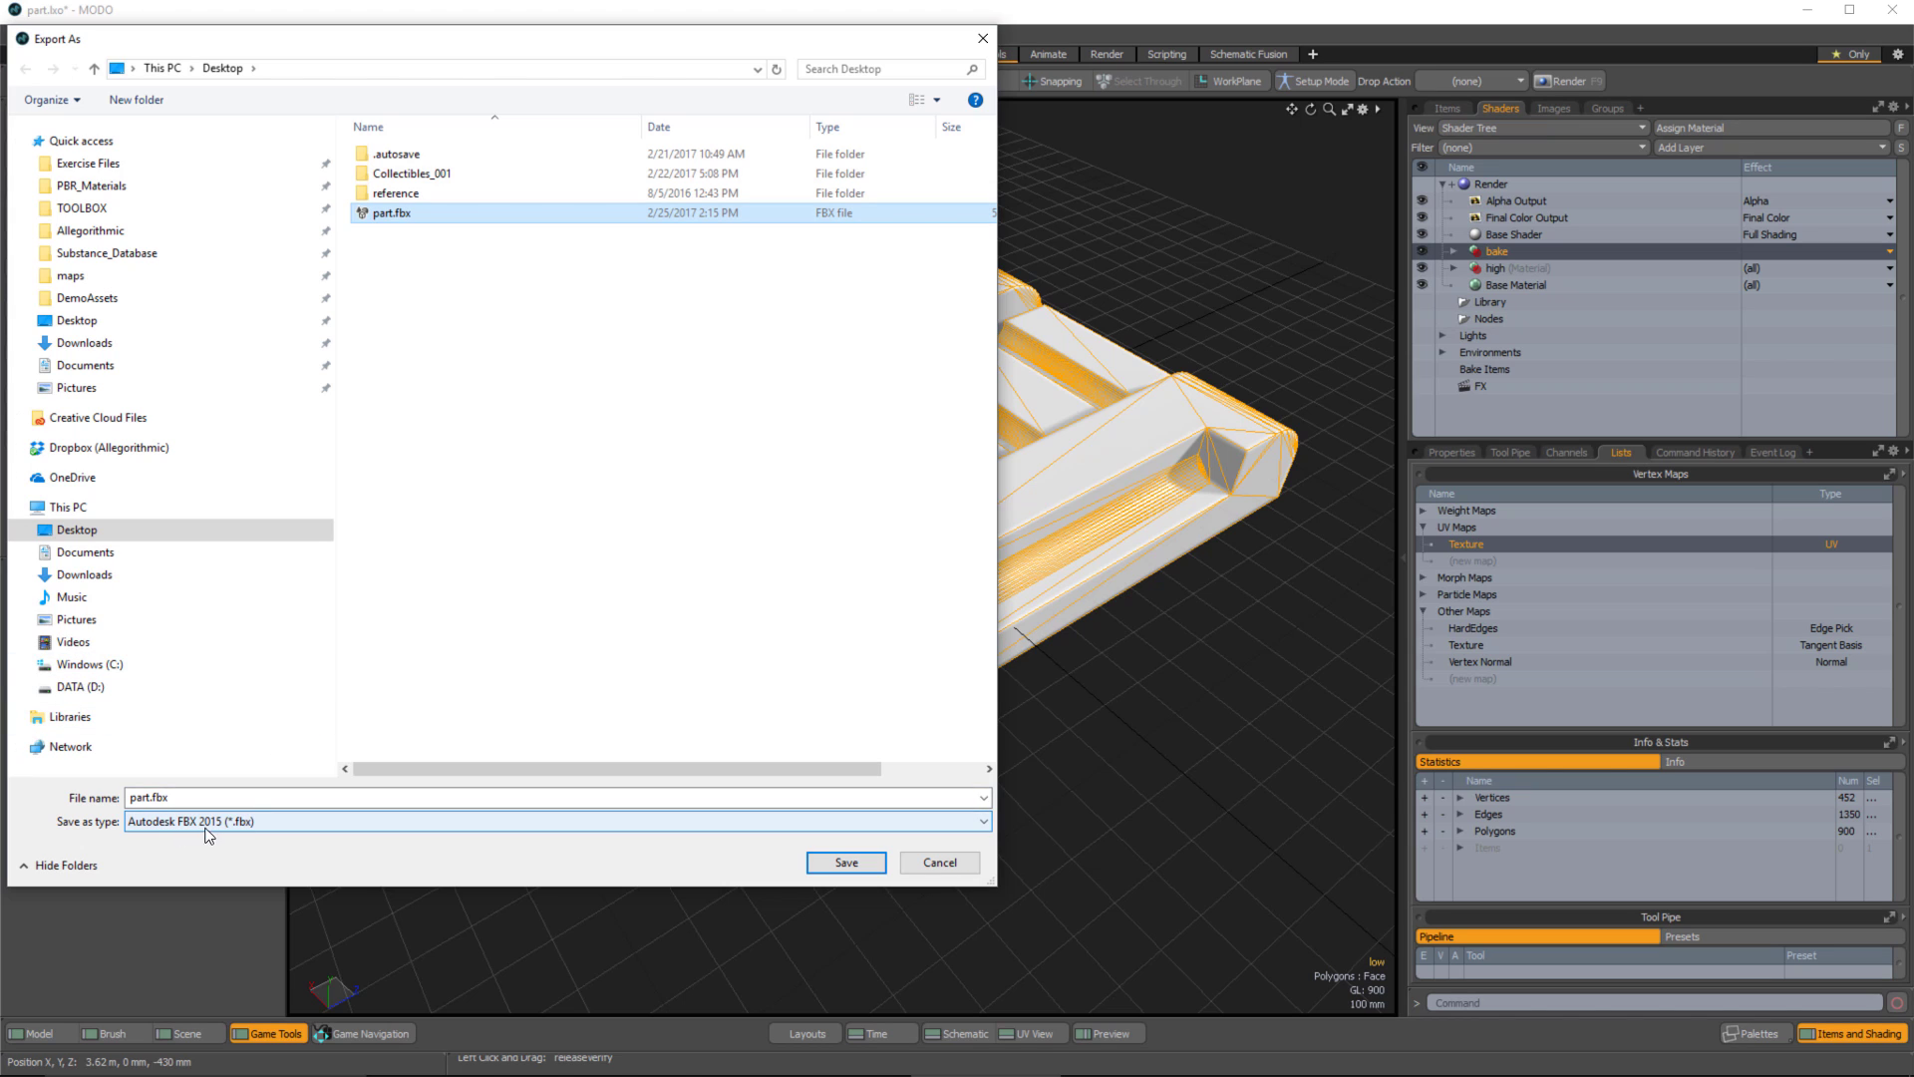
{"action": "left_click", "coordinate": [856, 867]}
{"action": "left_click", "coordinate": [1010, 551]}
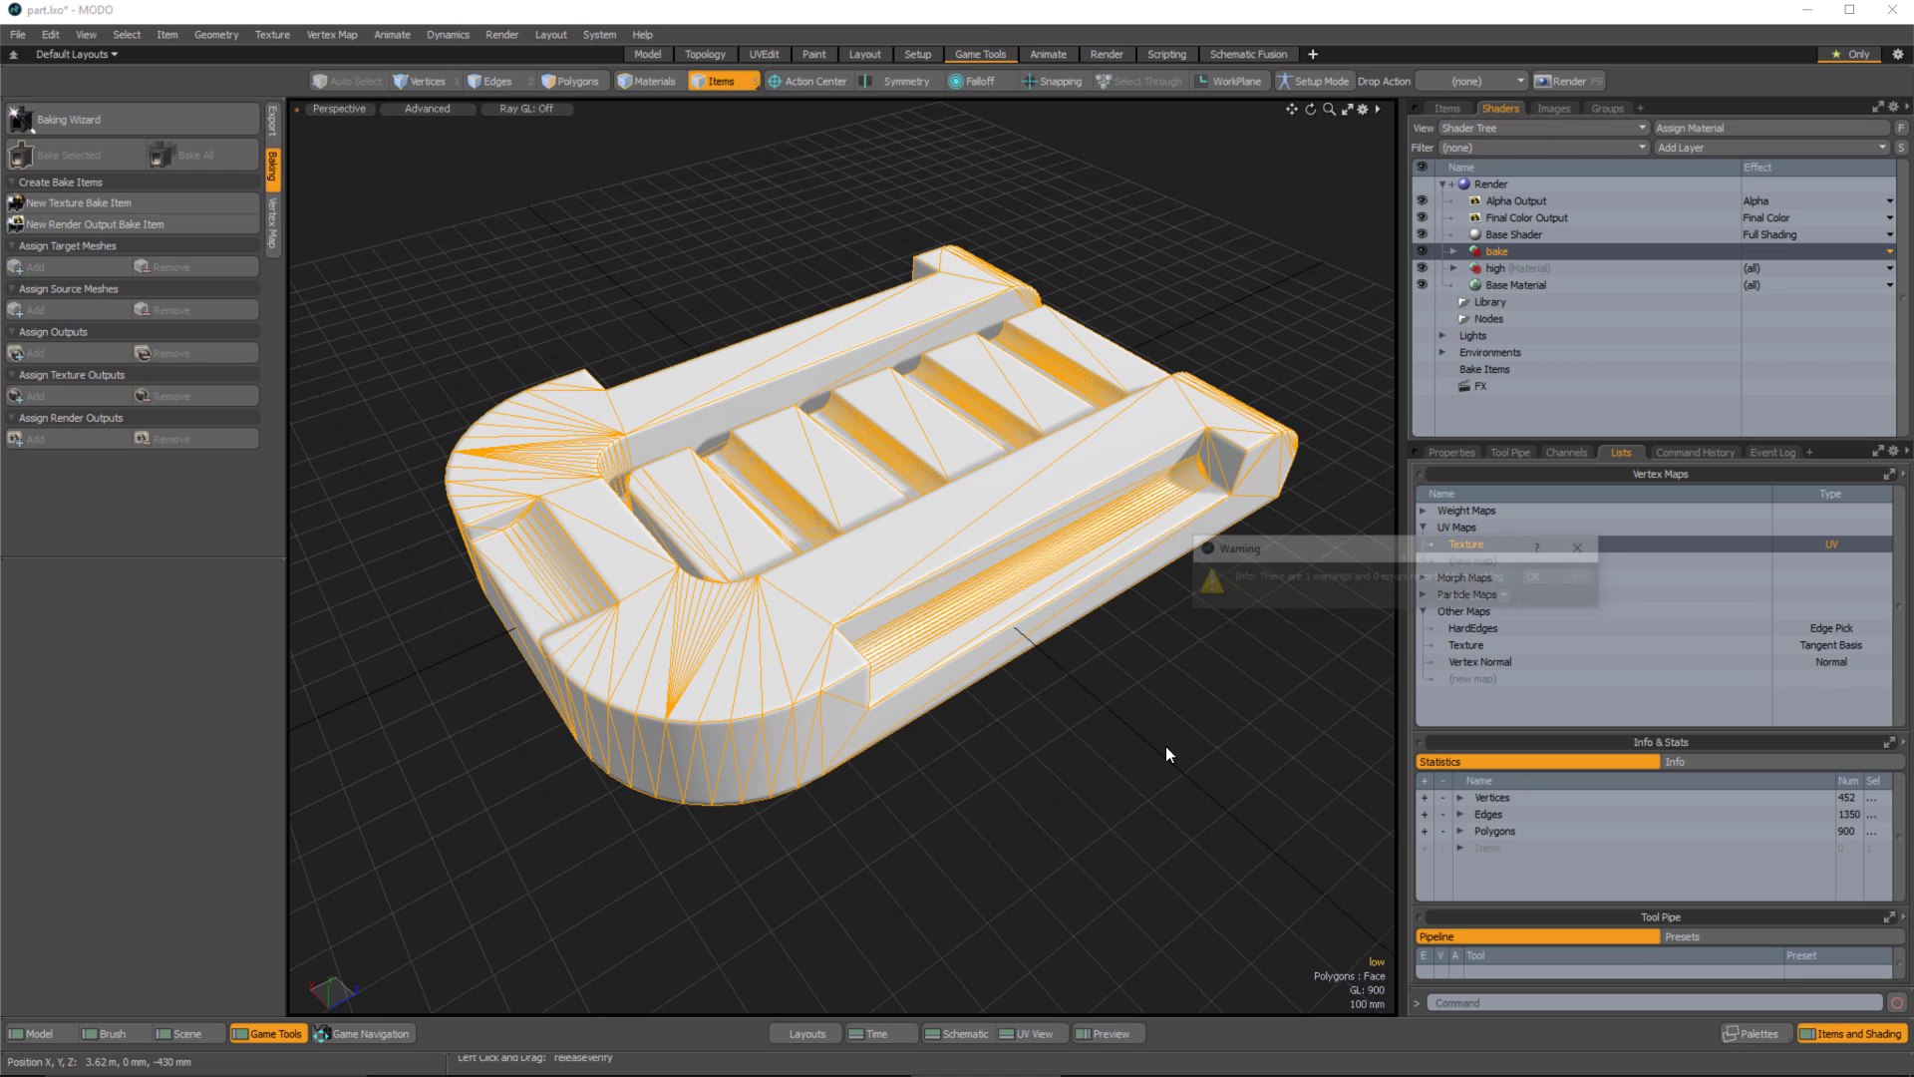
{"action": "left_click", "coordinate": [1555, 576]}
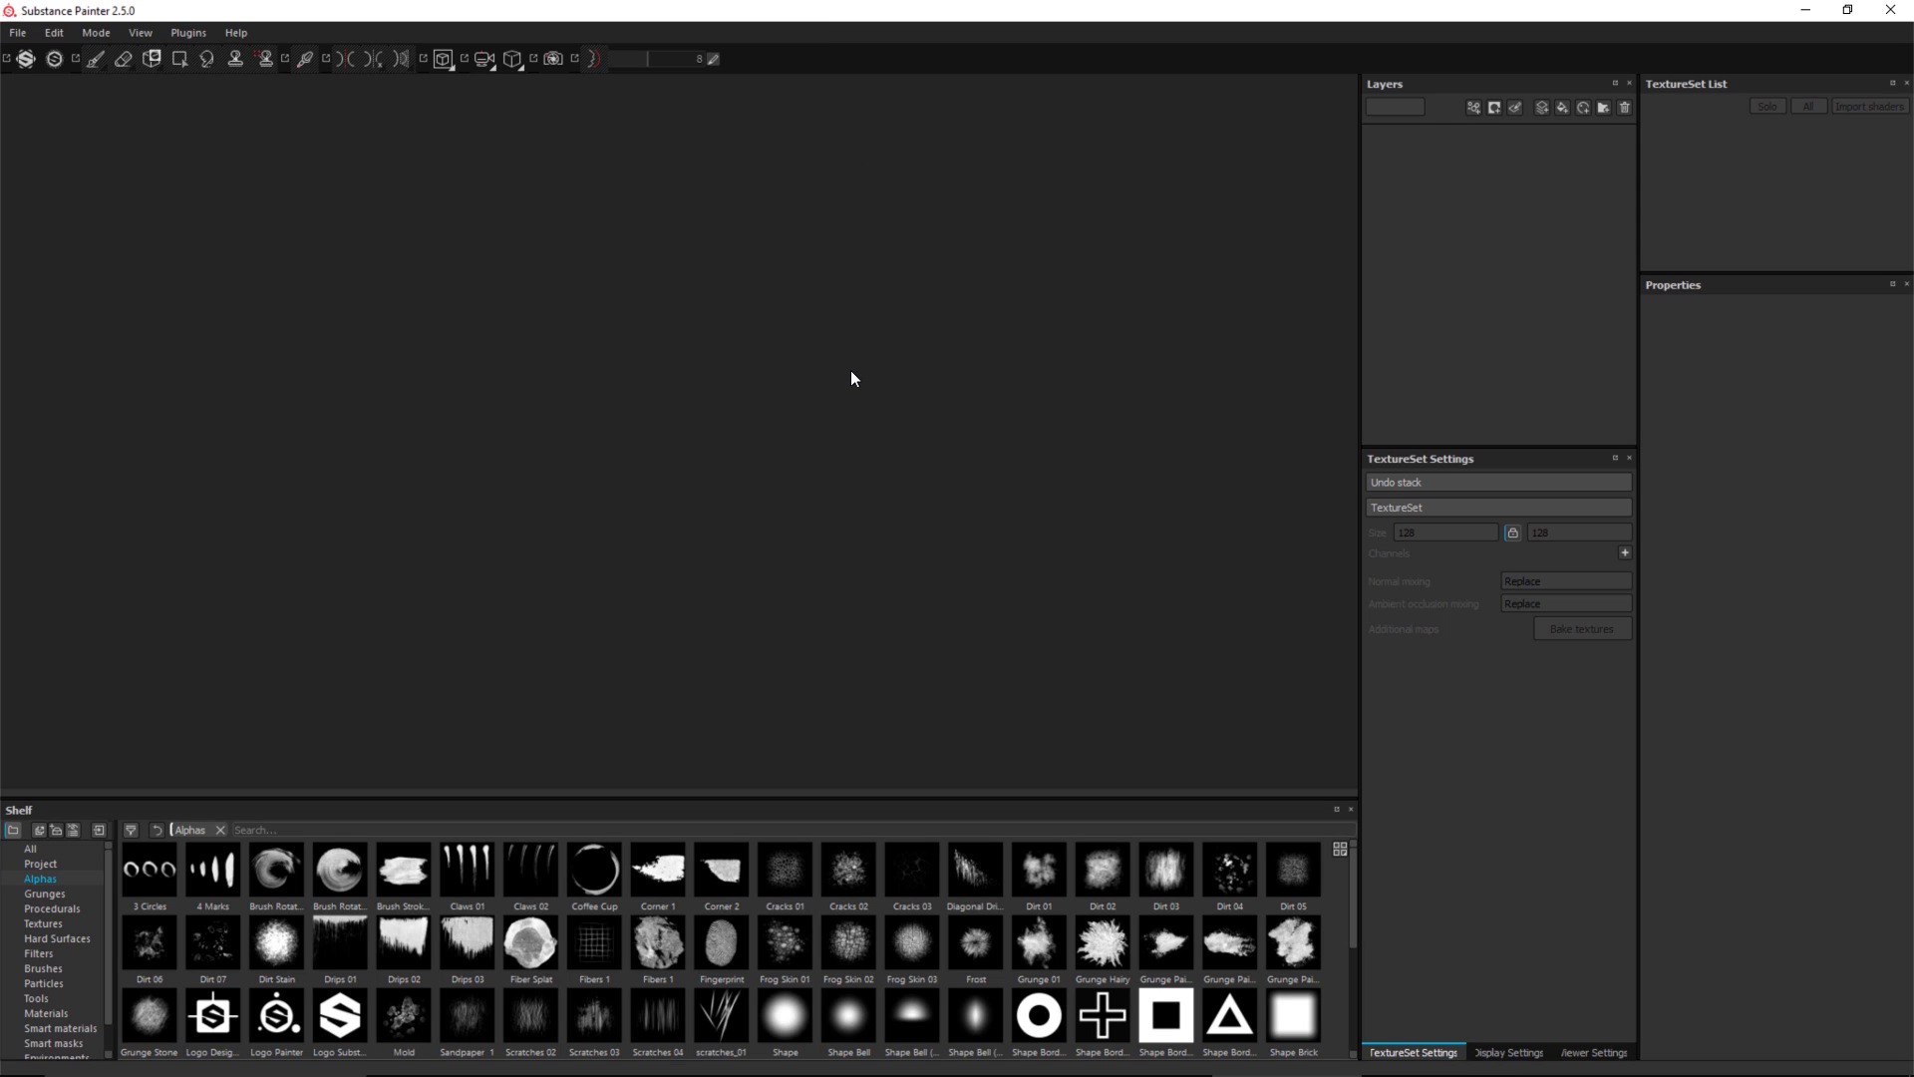
In Substance Painter, start a new project and load part.fbx from the Desktop as its mesh.
{"action": "left_click", "coordinate": [18, 32]}
{"action": "left_click", "coordinate": [31, 54]}
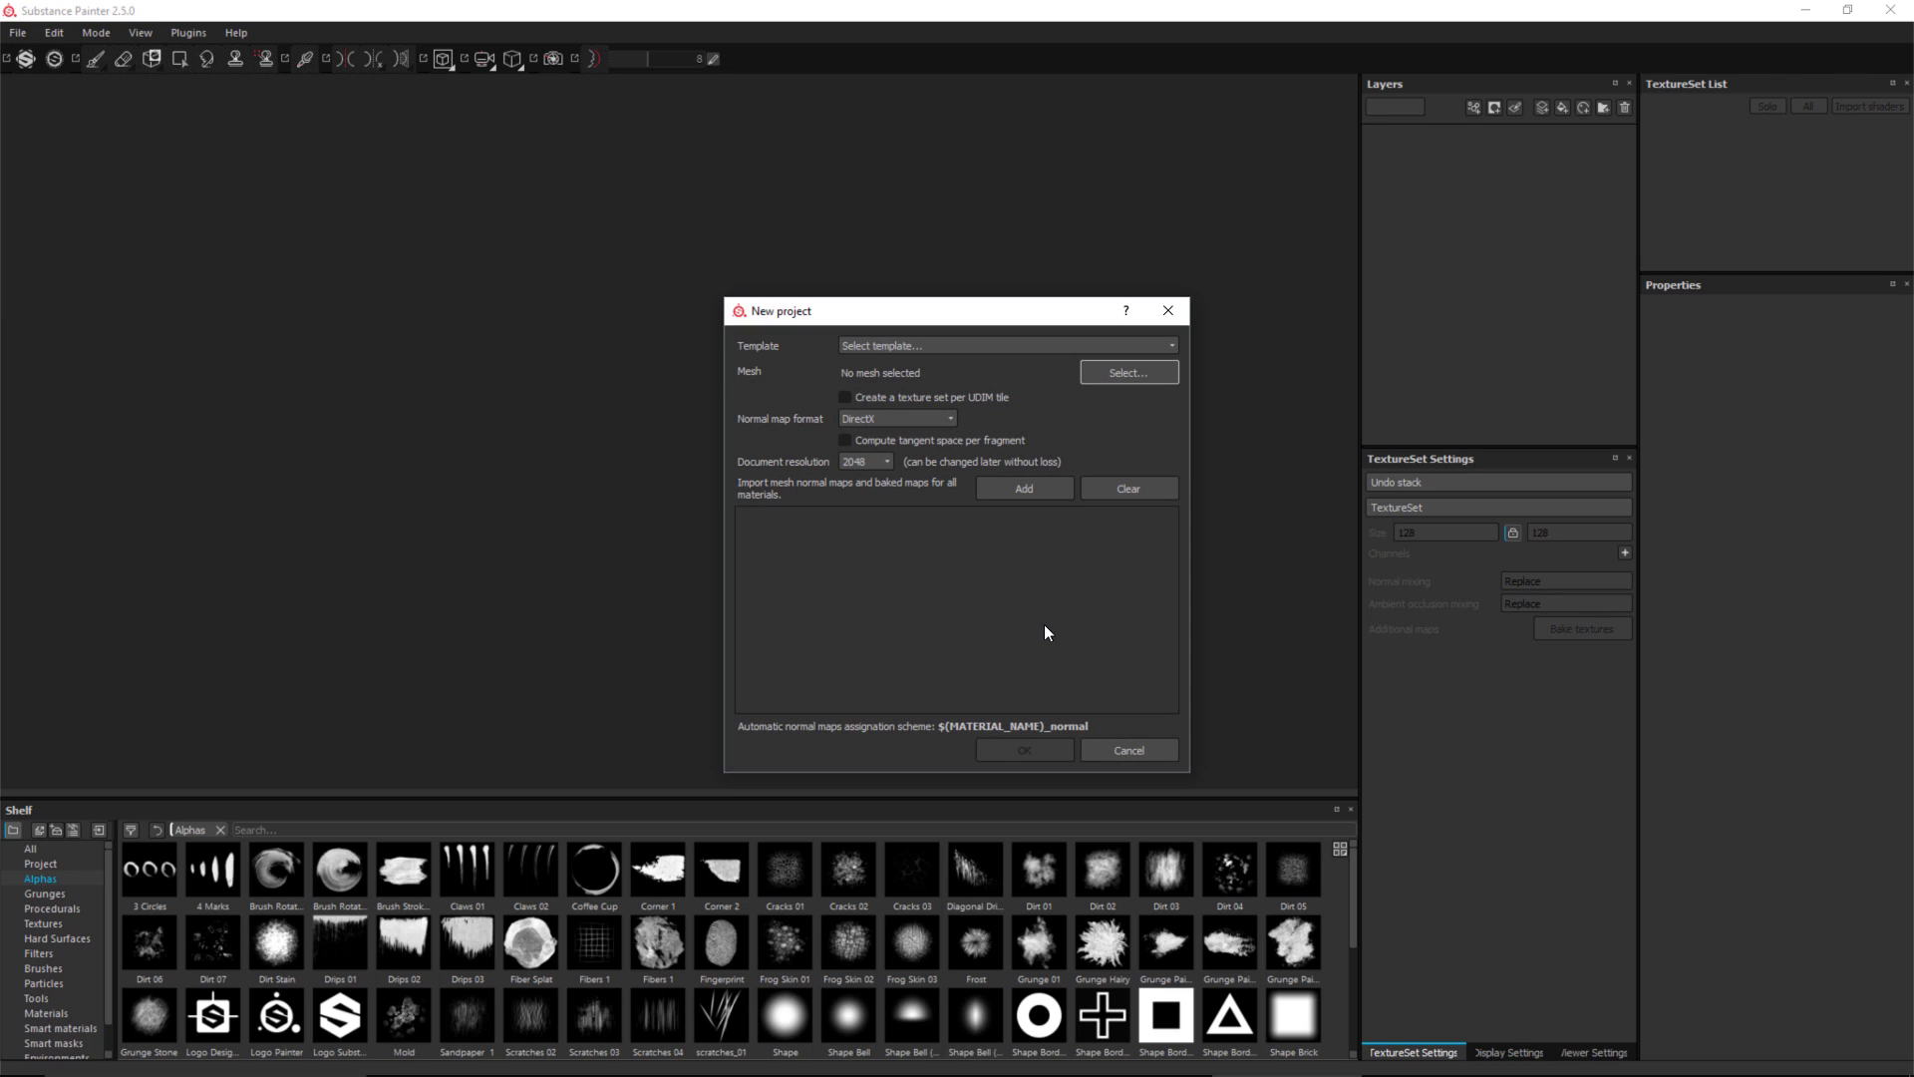
{"action": "left_click", "coordinate": [1143, 372]}
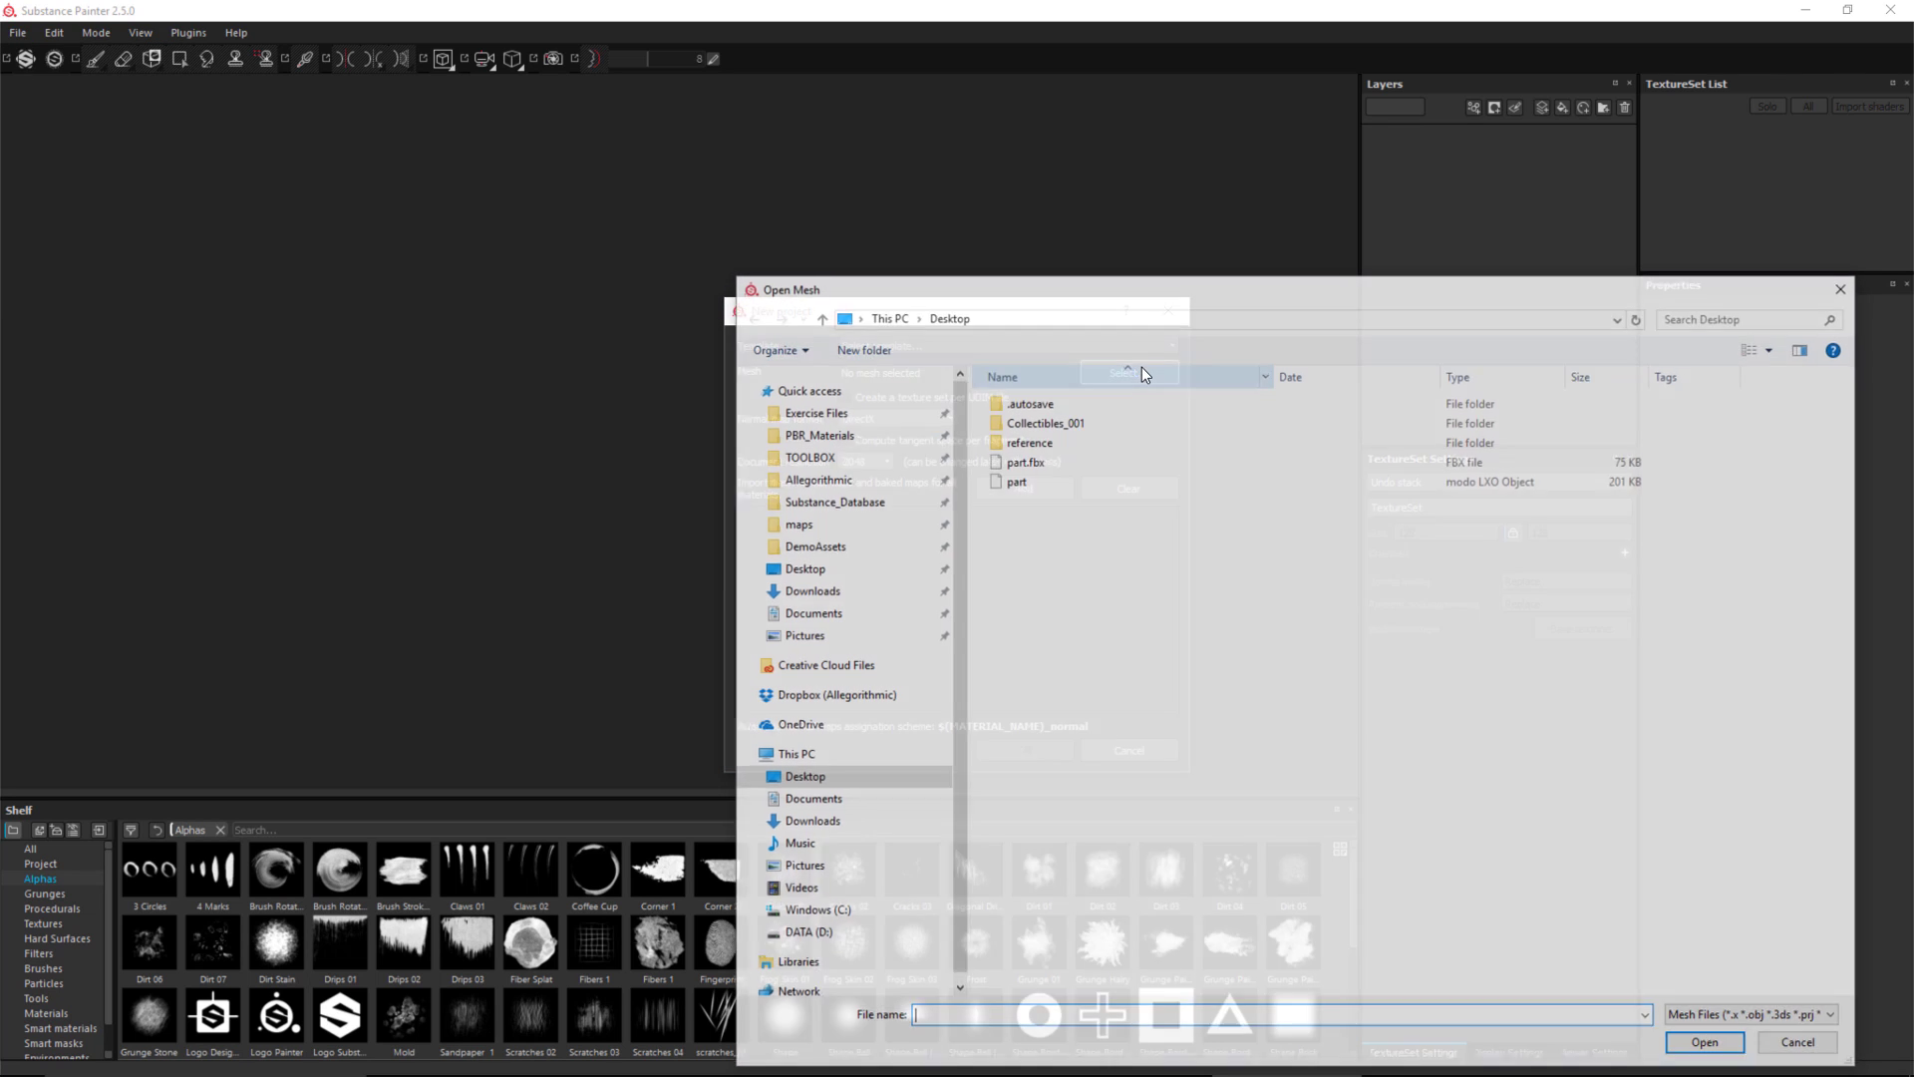
{"action": "left_click", "coordinate": [1037, 461]}
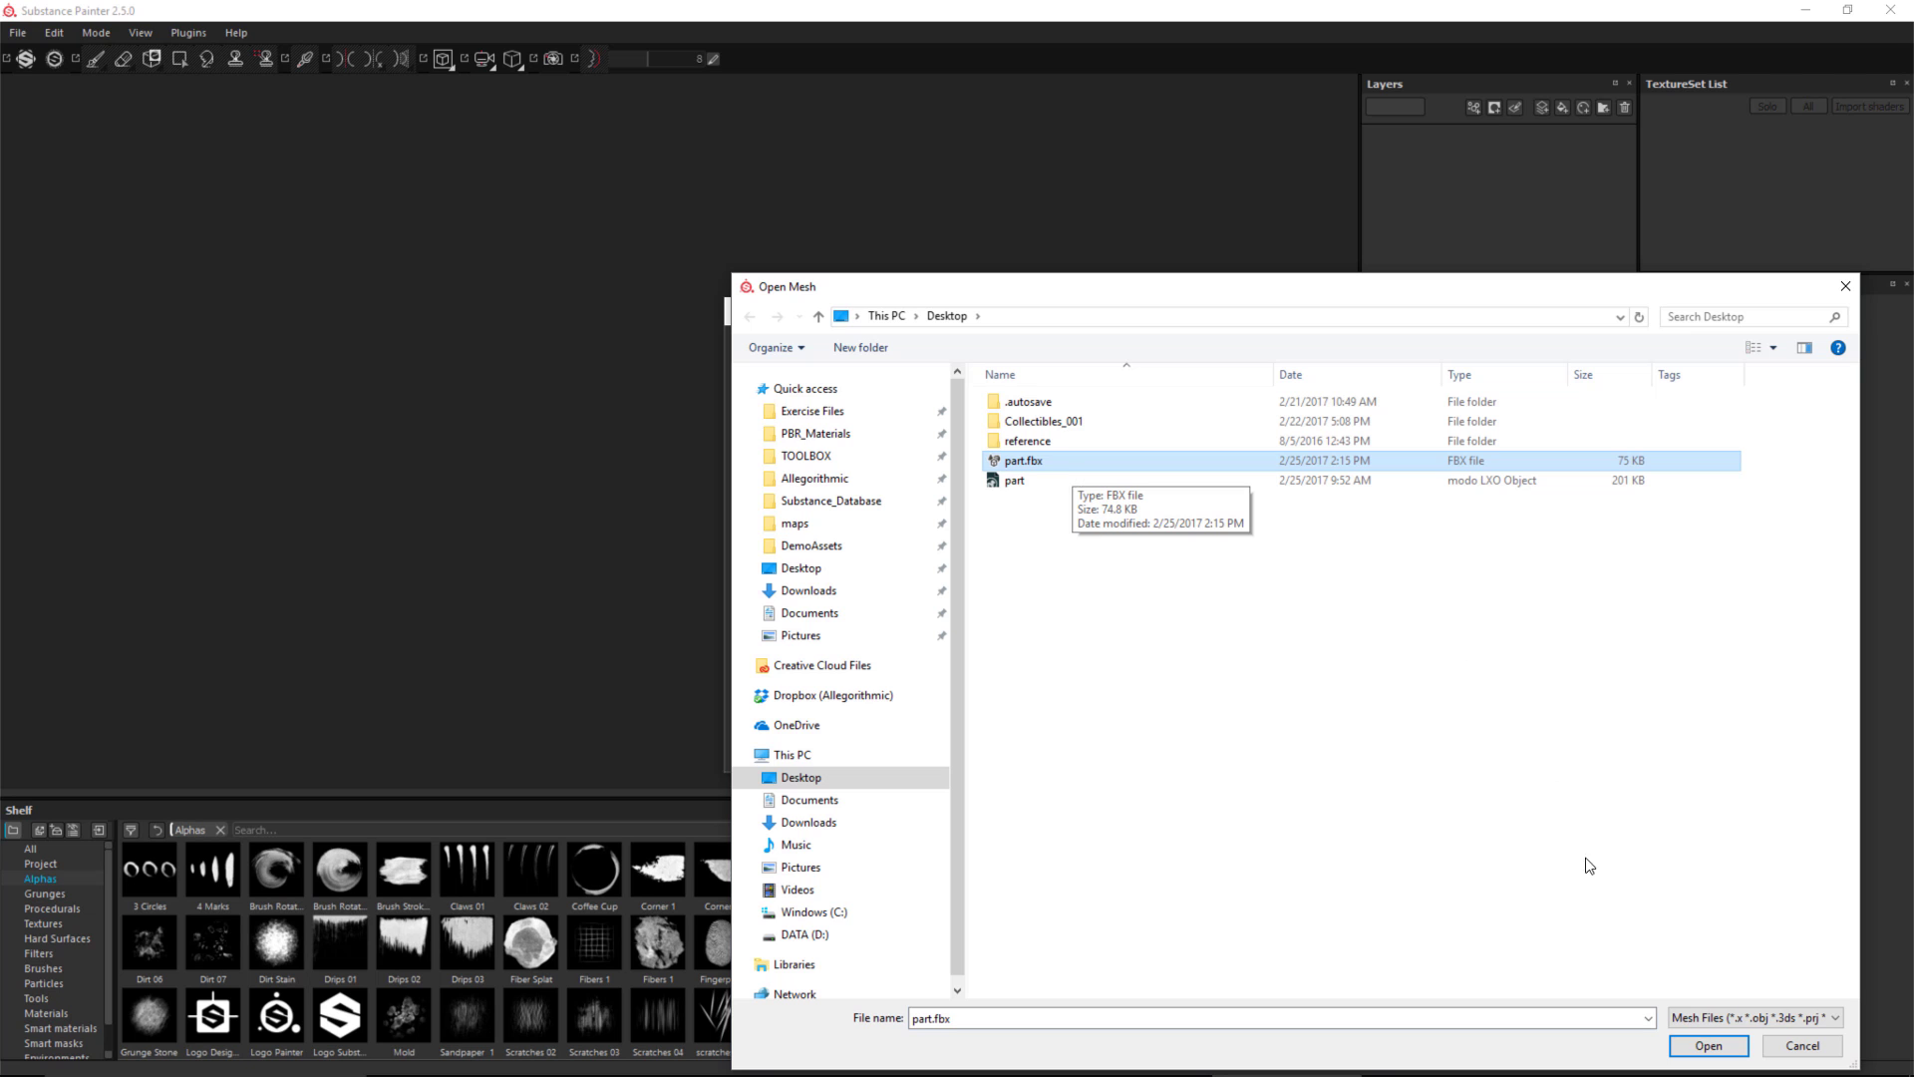
{"action": "left_click", "coordinate": [1694, 1045]}
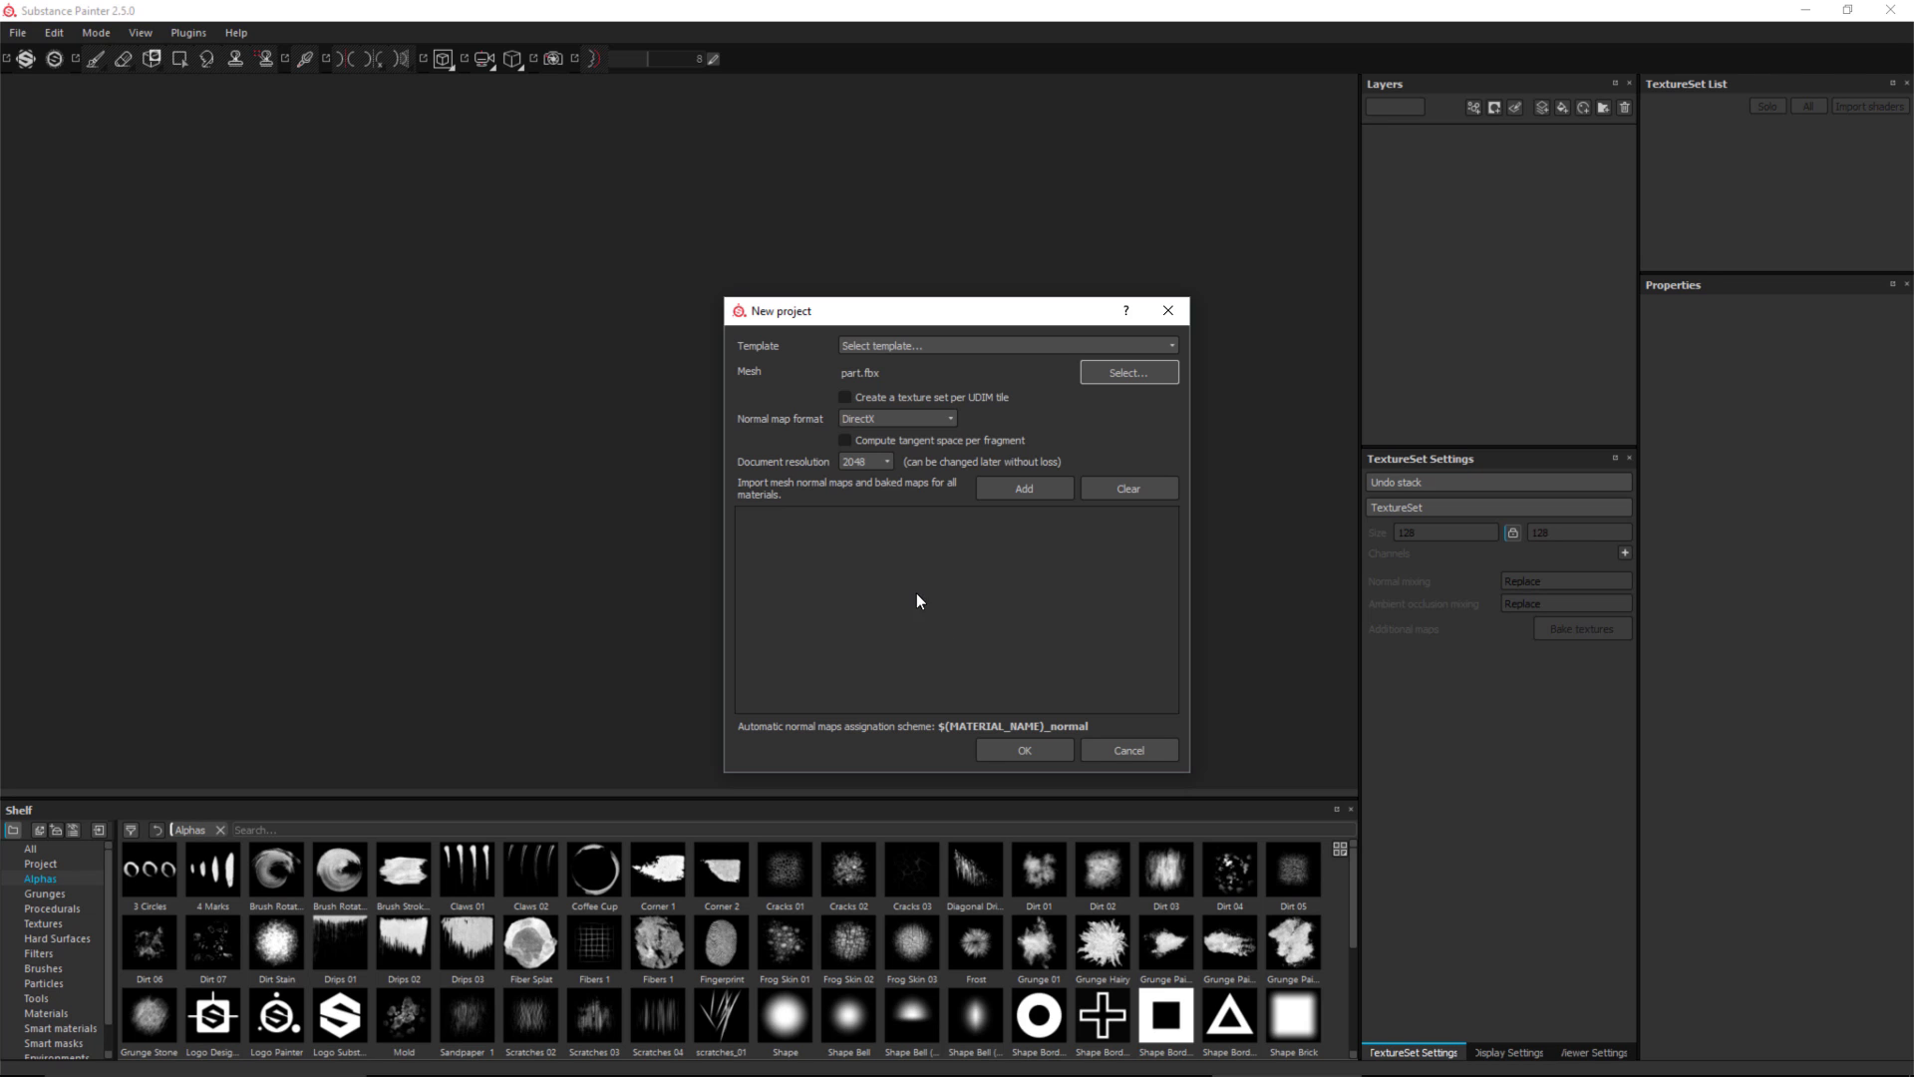
Import the bake_normal_base map, create the project with the DirectX format and 2048 resolution, and inspect the model from above.
{"action": "left_click", "coordinate": [1022, 489]}
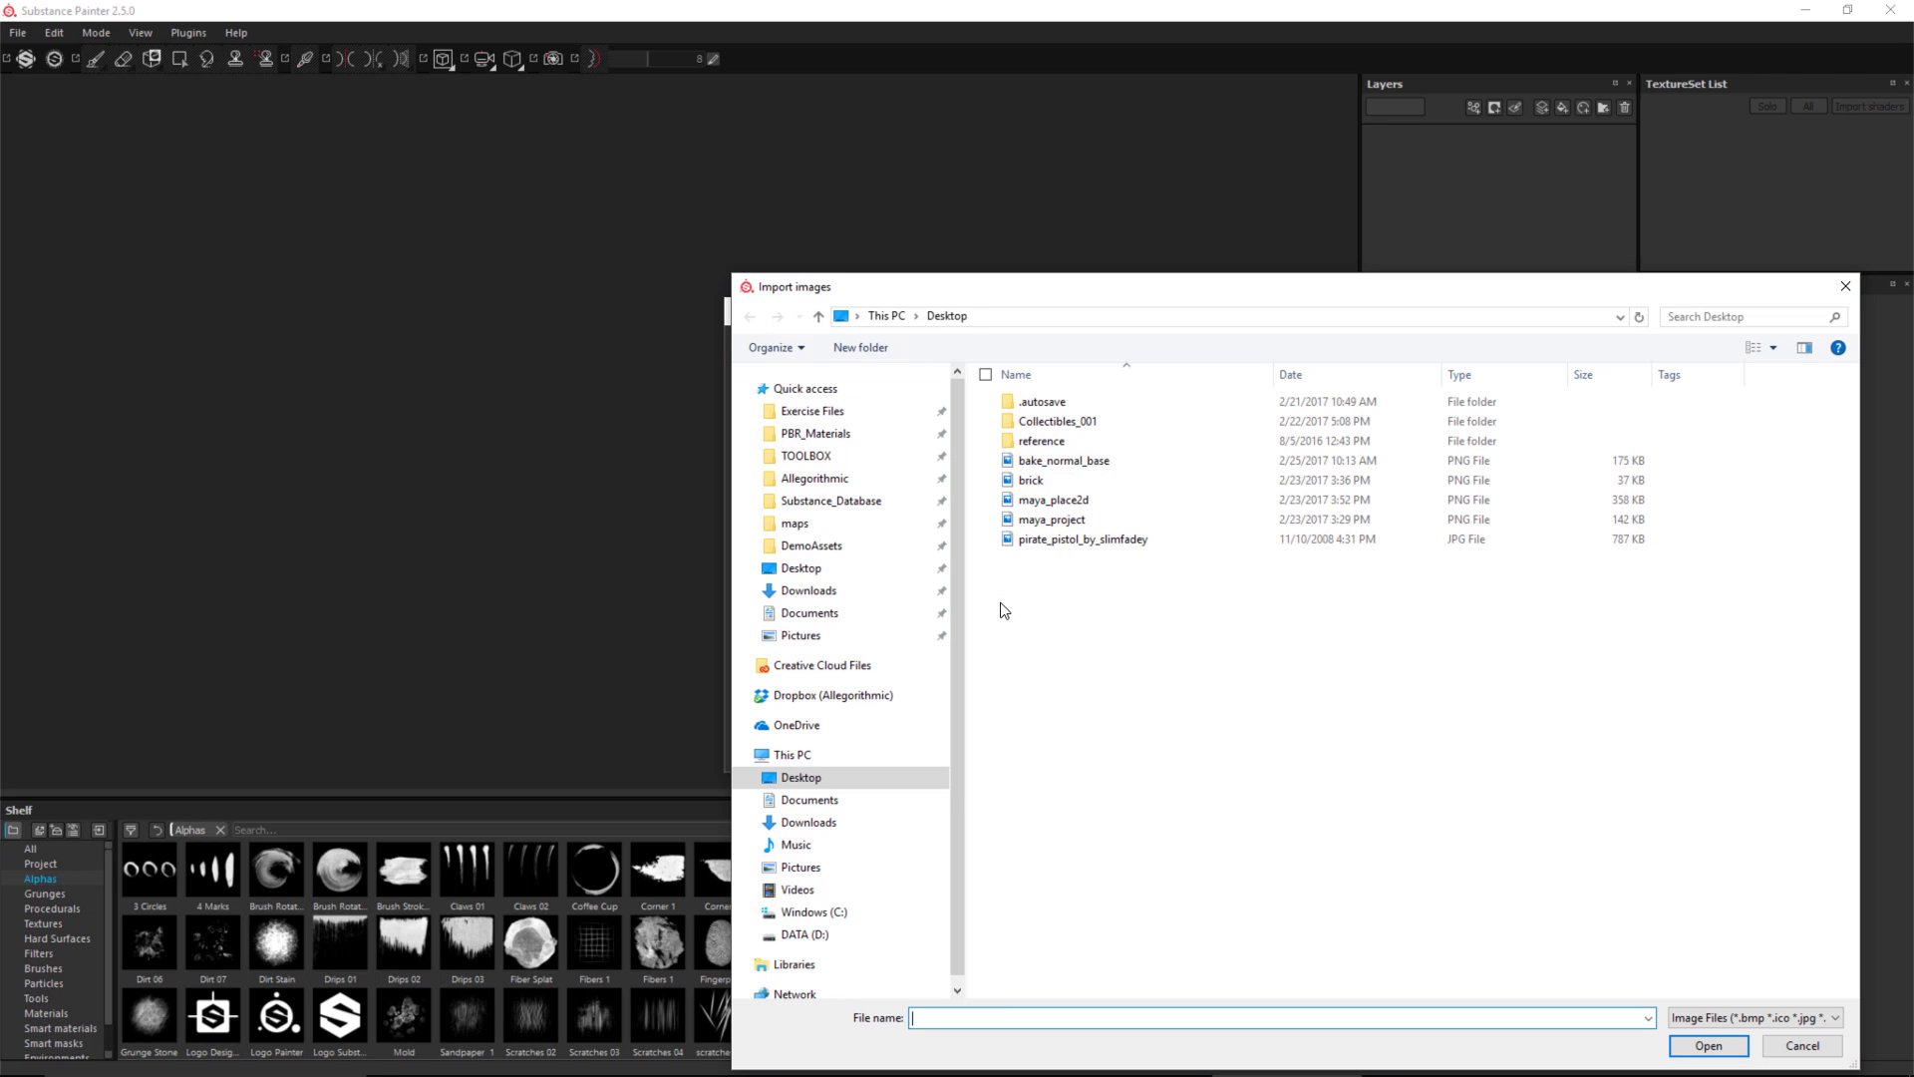
{"action": "left_click", "coordinate": [1082, 462]}
{"action": "left_click", "coordinate": [1709, 1044]}
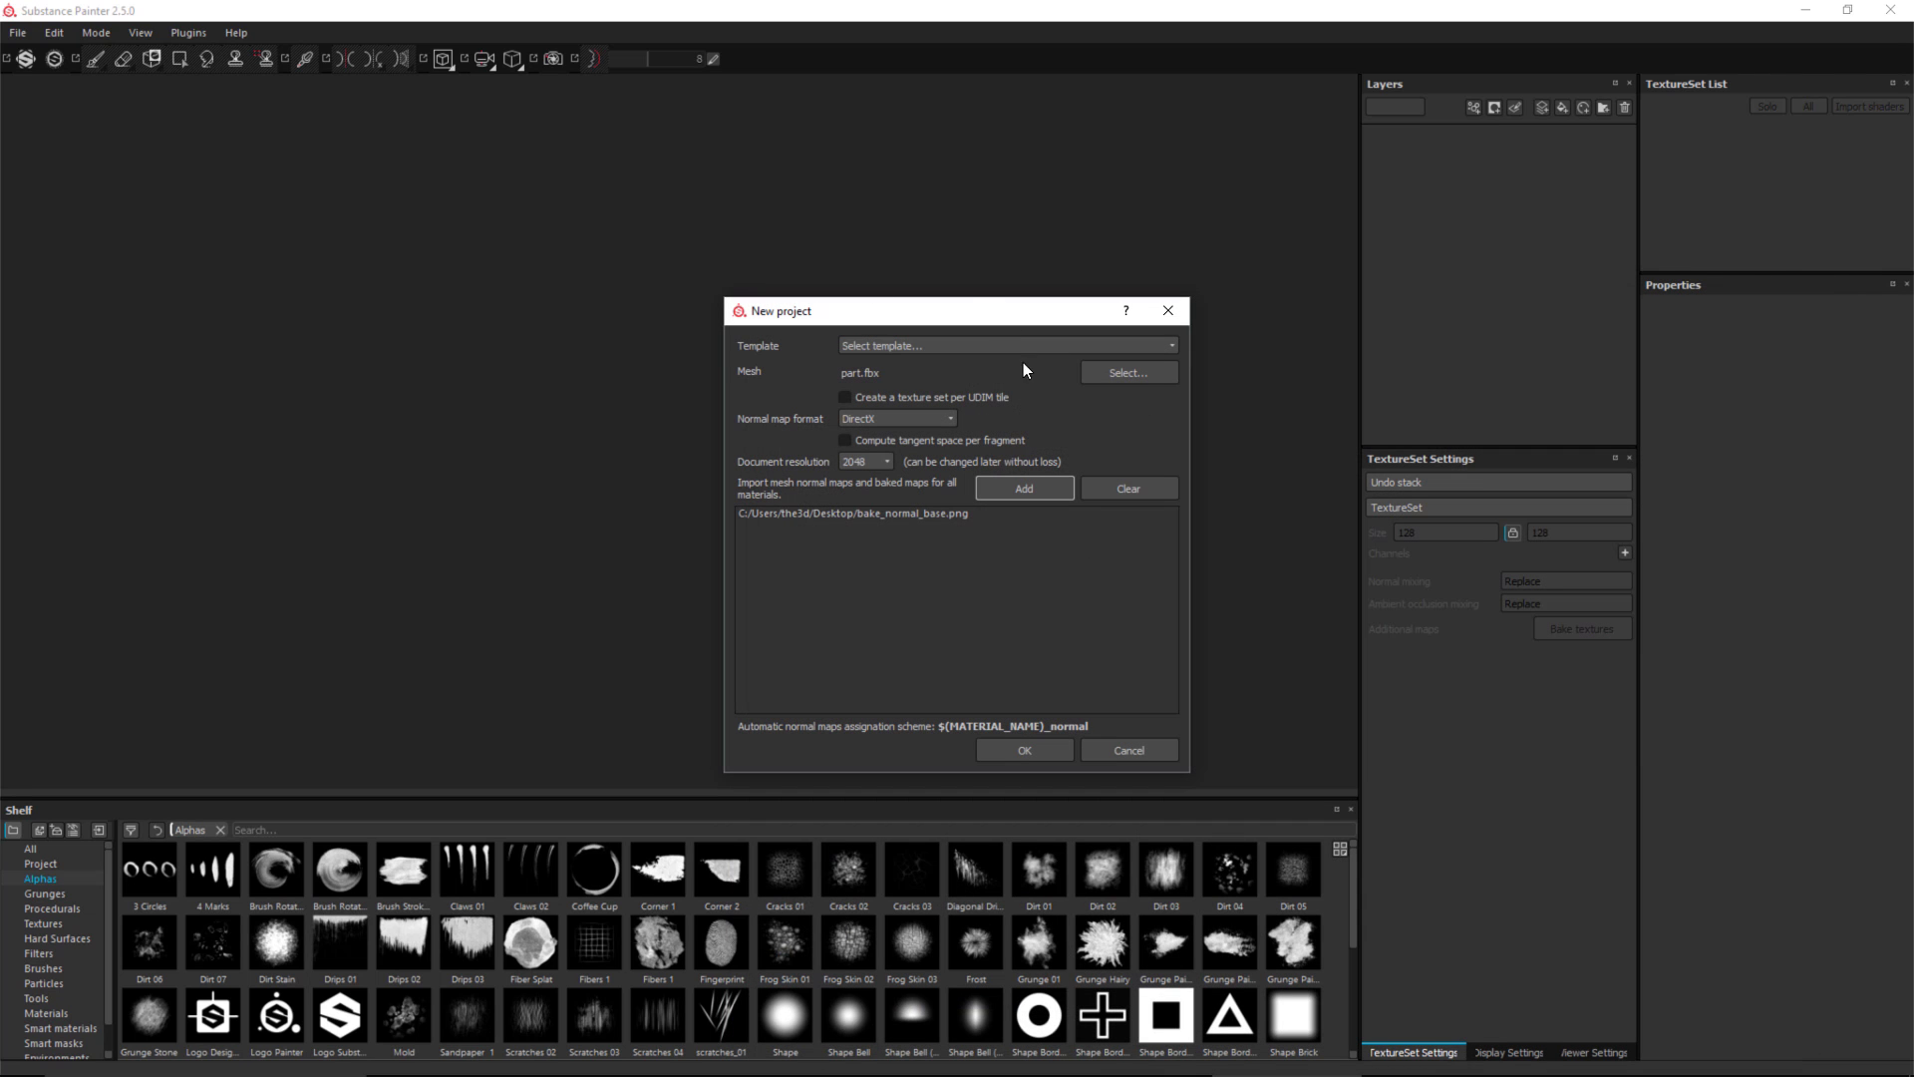
{"action": "left_click", "coordinate": [1025, 750]}
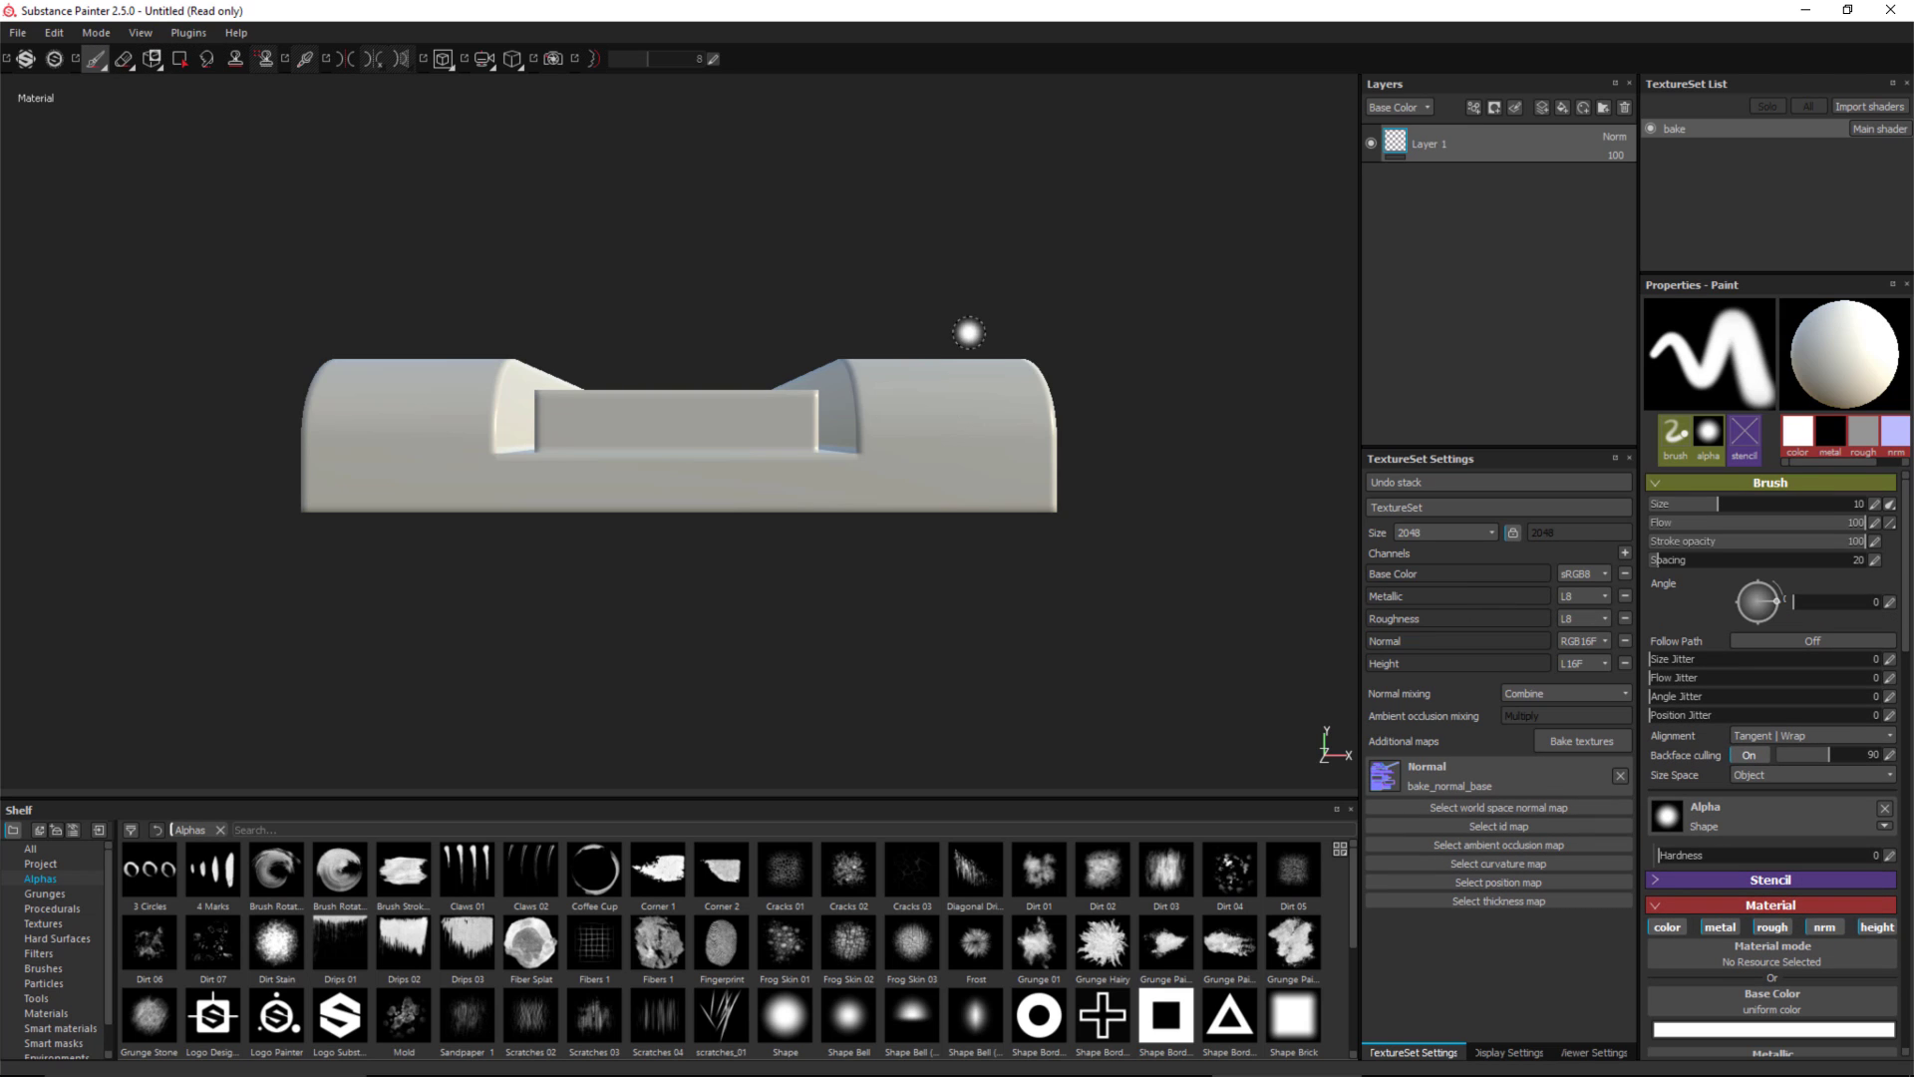
{"action": "mouse_move", "coordinate": [1013, 287]}
{"action": "left_mouse_down", "text": "alt"}
{"action": "mouse_move", "coordinate": [982, 372]}
{"action": "mouse_move", "coordinate": [674, 419]}
{"action": "mouse_move", "coordinate": [918, 598]}
{"action": "mouse_move", "coordinate": [688, 558]}
{"action": "mouse_move", "coordinate": [483, 555]}
{"action": "mouse_move", "coordinate": [846, 632]}
{"action": "mouse_move", "coordinate": [887, 614]}
{"action": "mouse_move", "coordinate": [872, 602]}
{"action": "left_mouse_up", "text": "alt"}
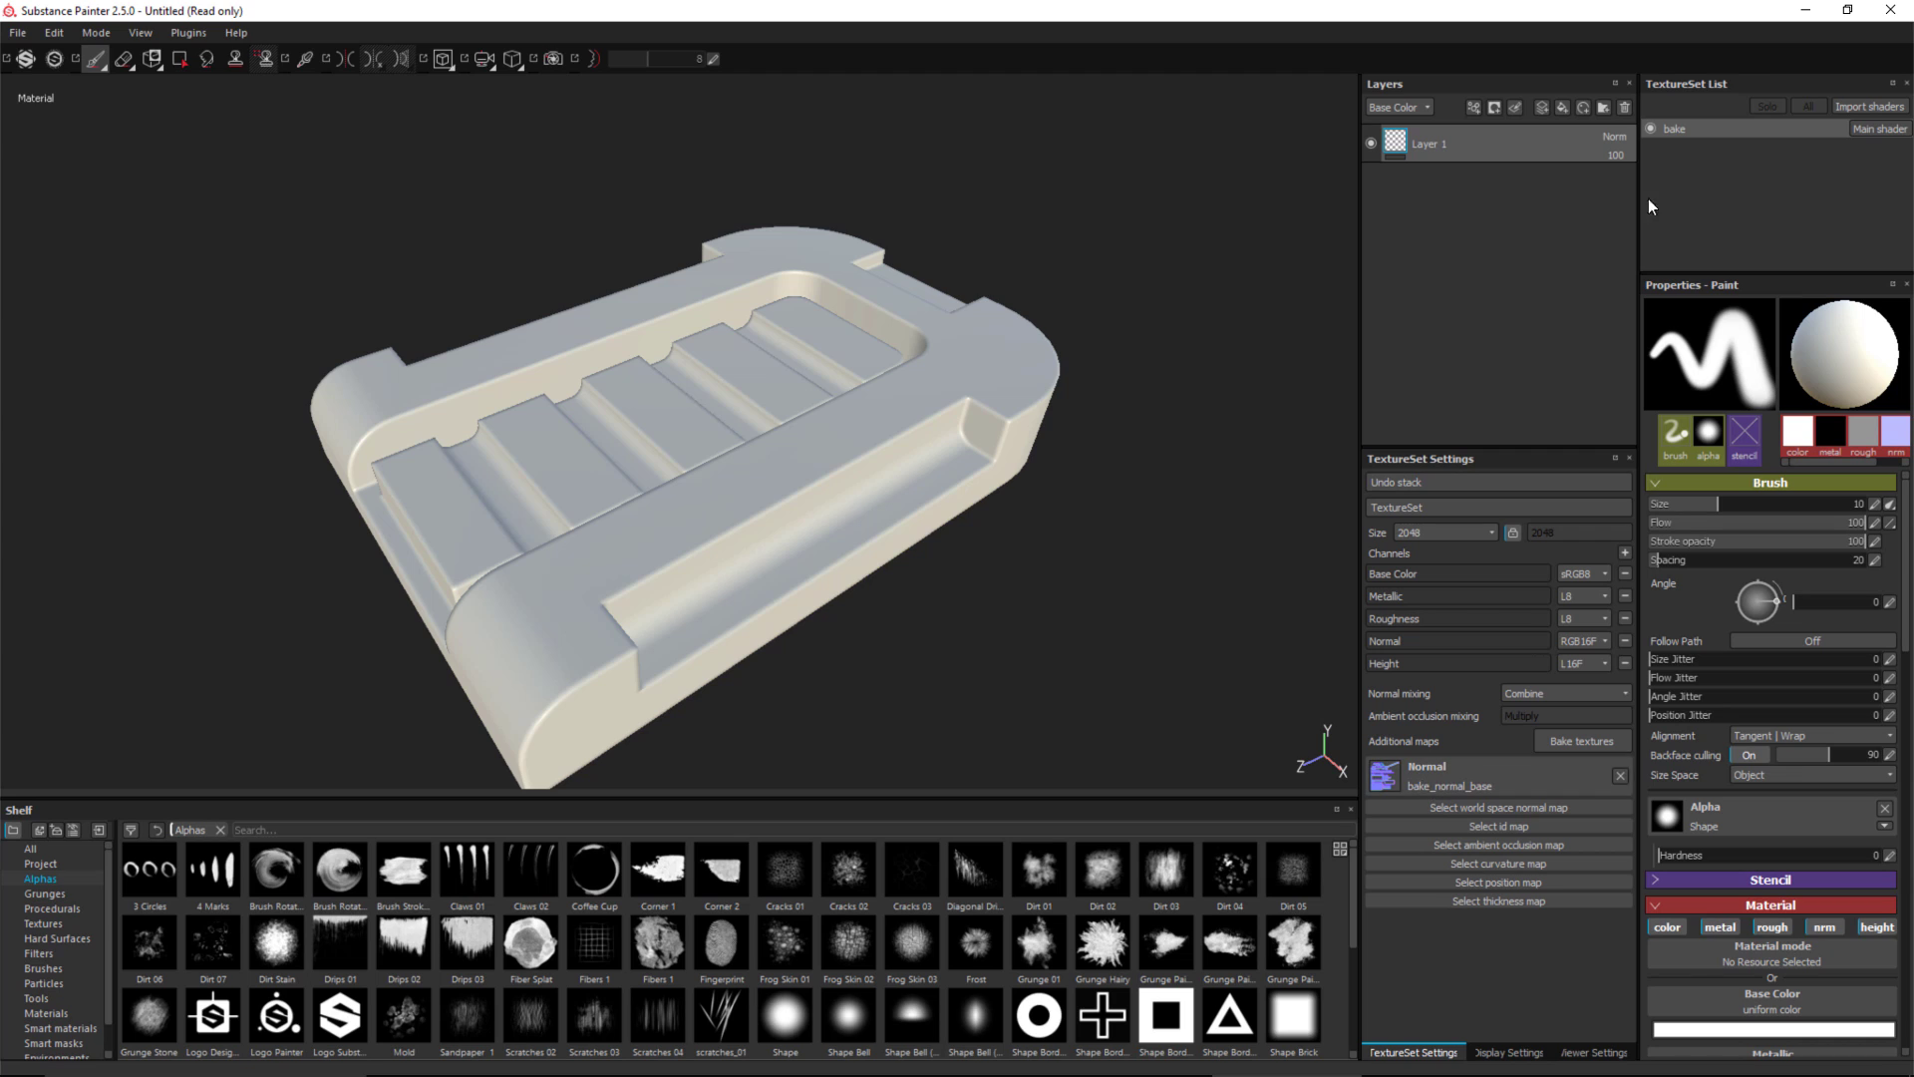
Open the texture baking settings for the bake texture set, exclude the Normal map and set the output size to 2048.
{"action": "left_click", "coordinate": [1458, 535]}
{"action": "left_click_drag", "start_coordinate": [1025, 547], "coordinate": [1012, 528], "text": "alt"}
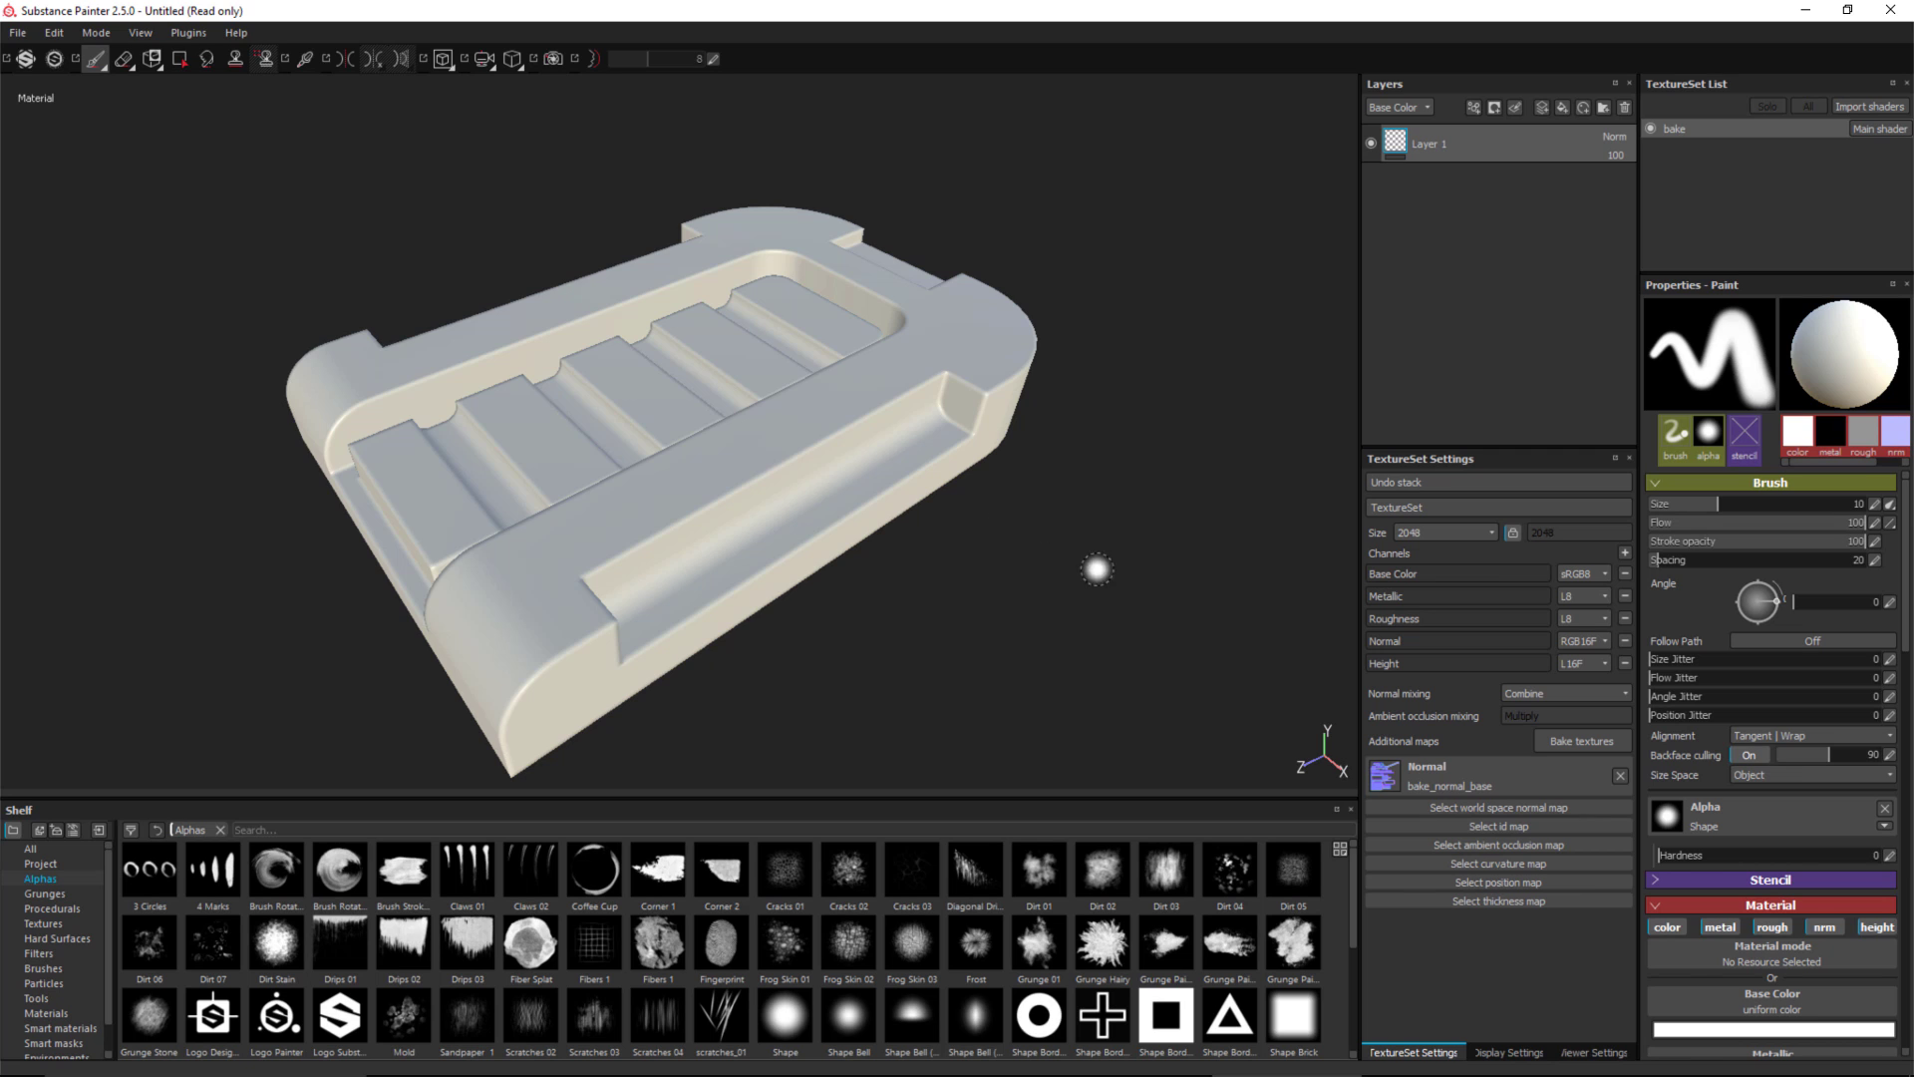
{"action": "left_click", "coordinate": [1595, 742]}
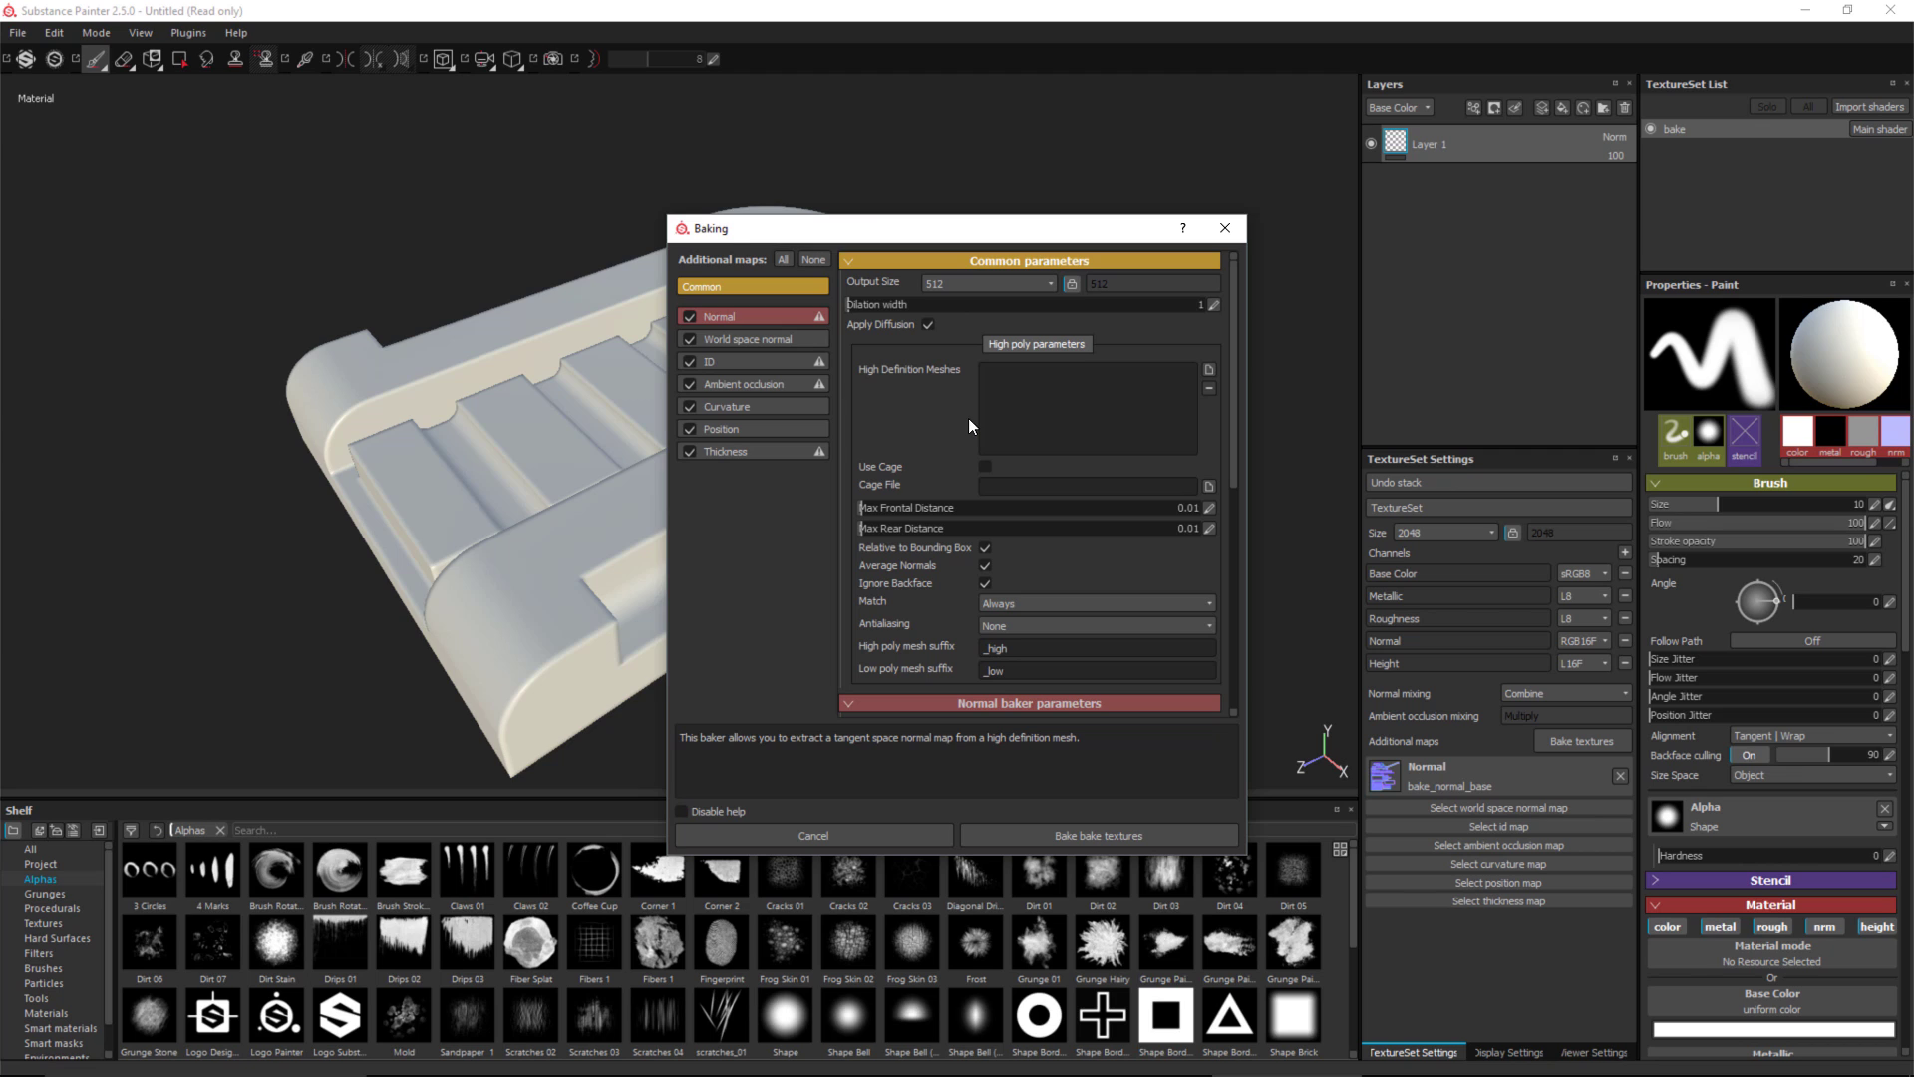
{"action": "left_click", "coordinate": [688, 317]}
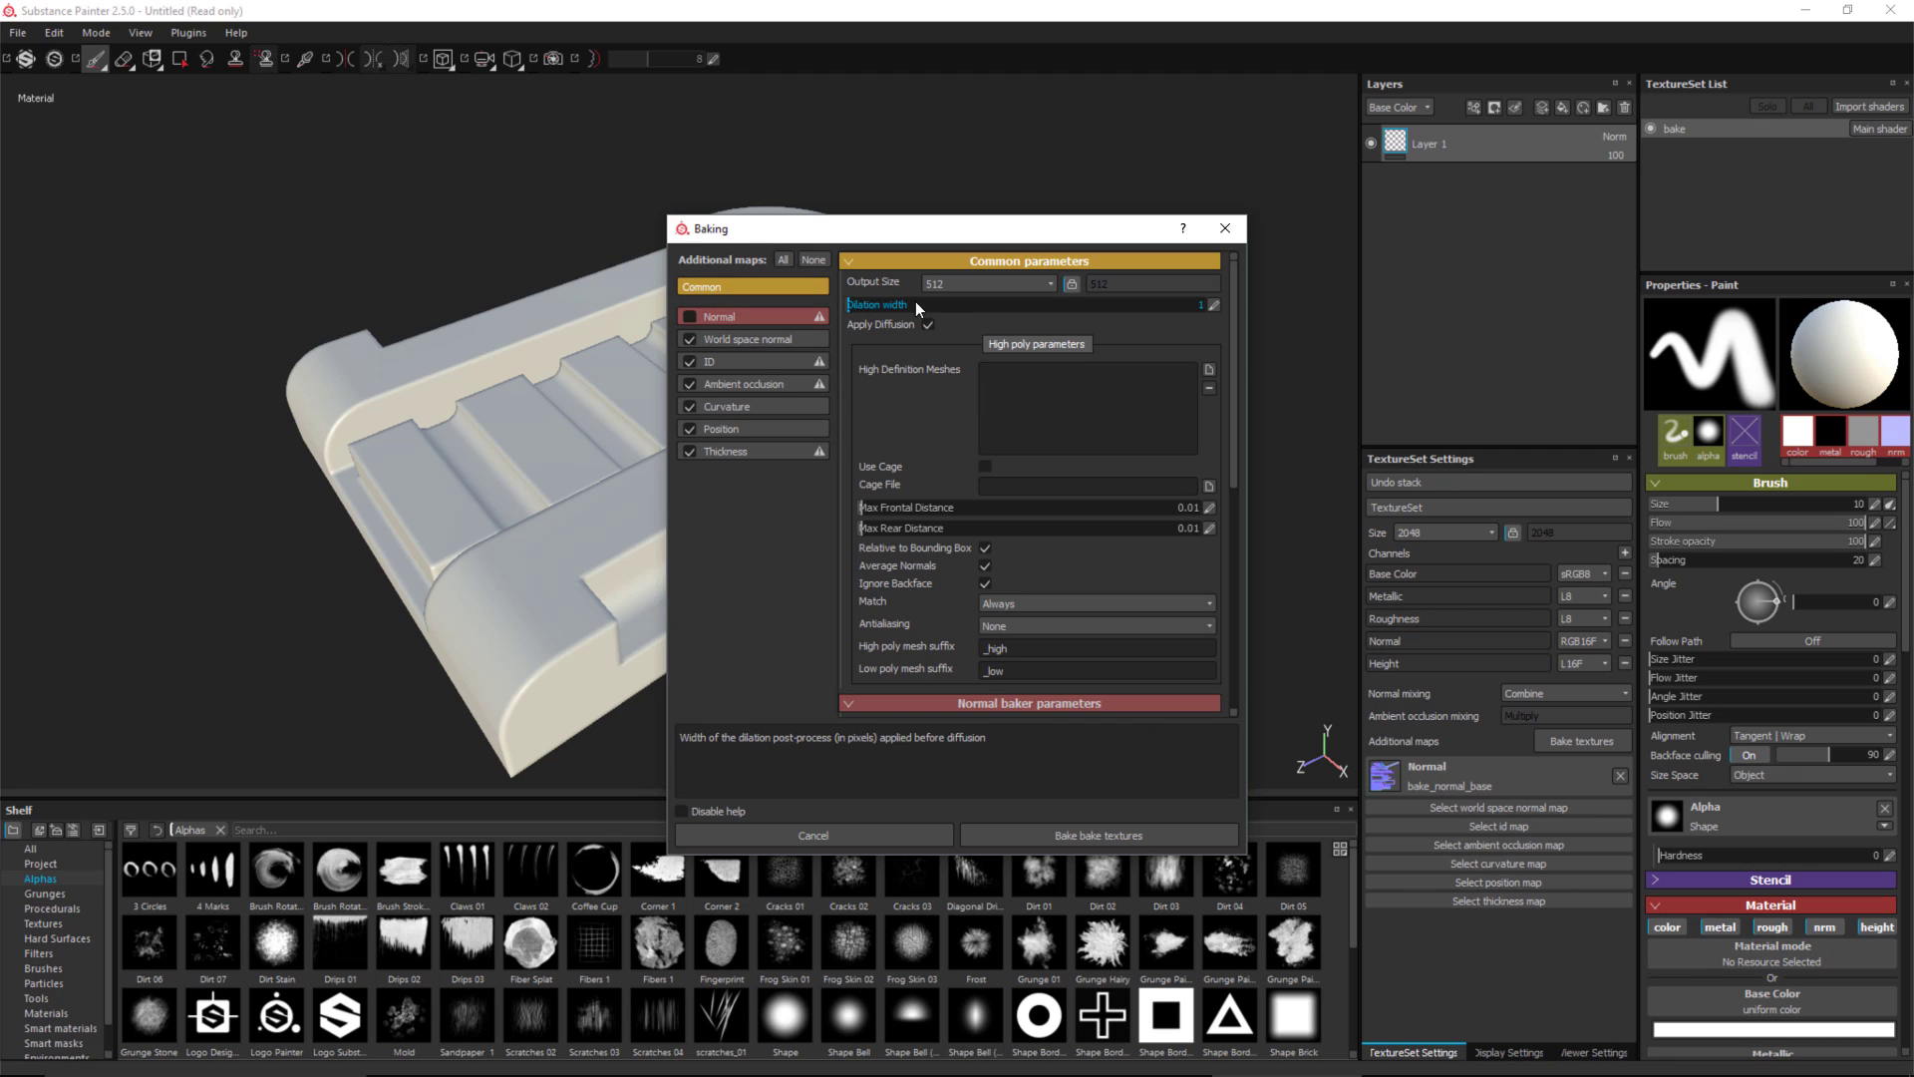
{"action": "left_click", "coordinate": [957, 284]}
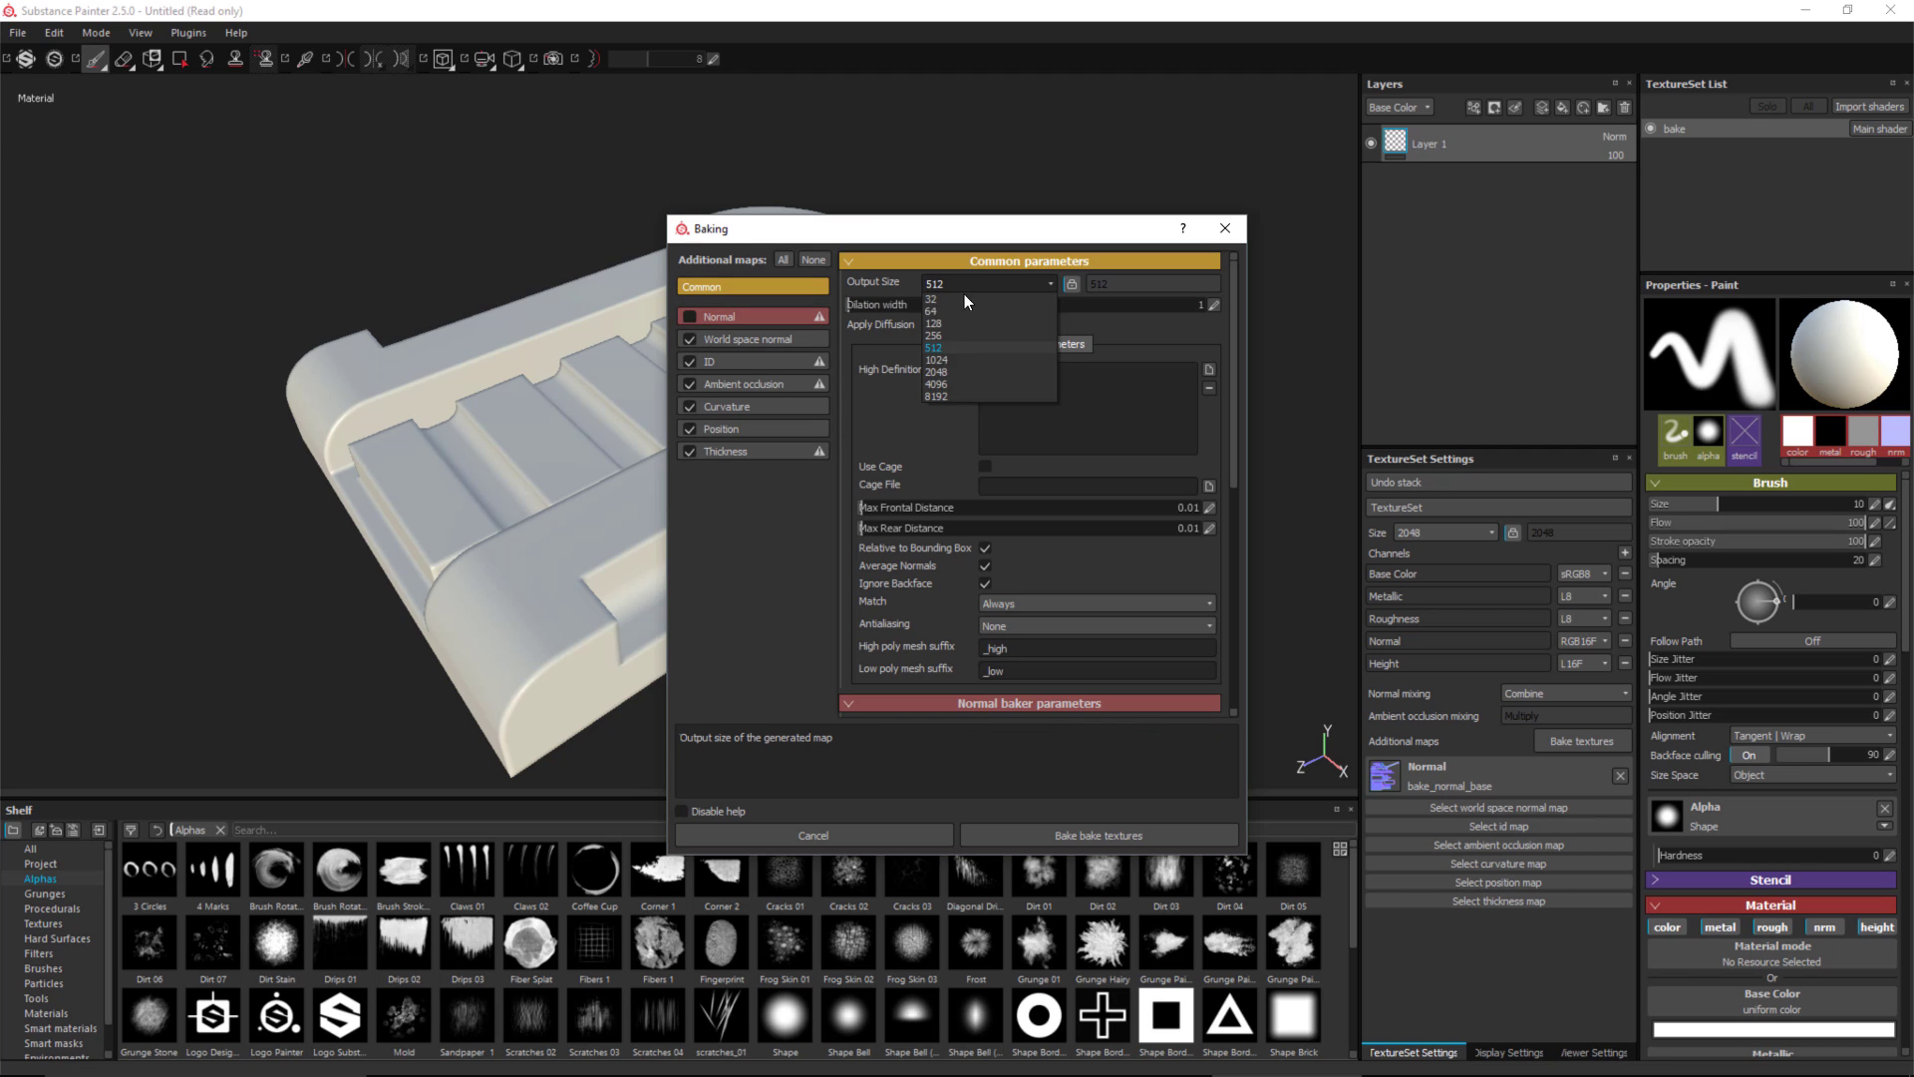
{"action": "left_click", "coordinate": [936, 372]}
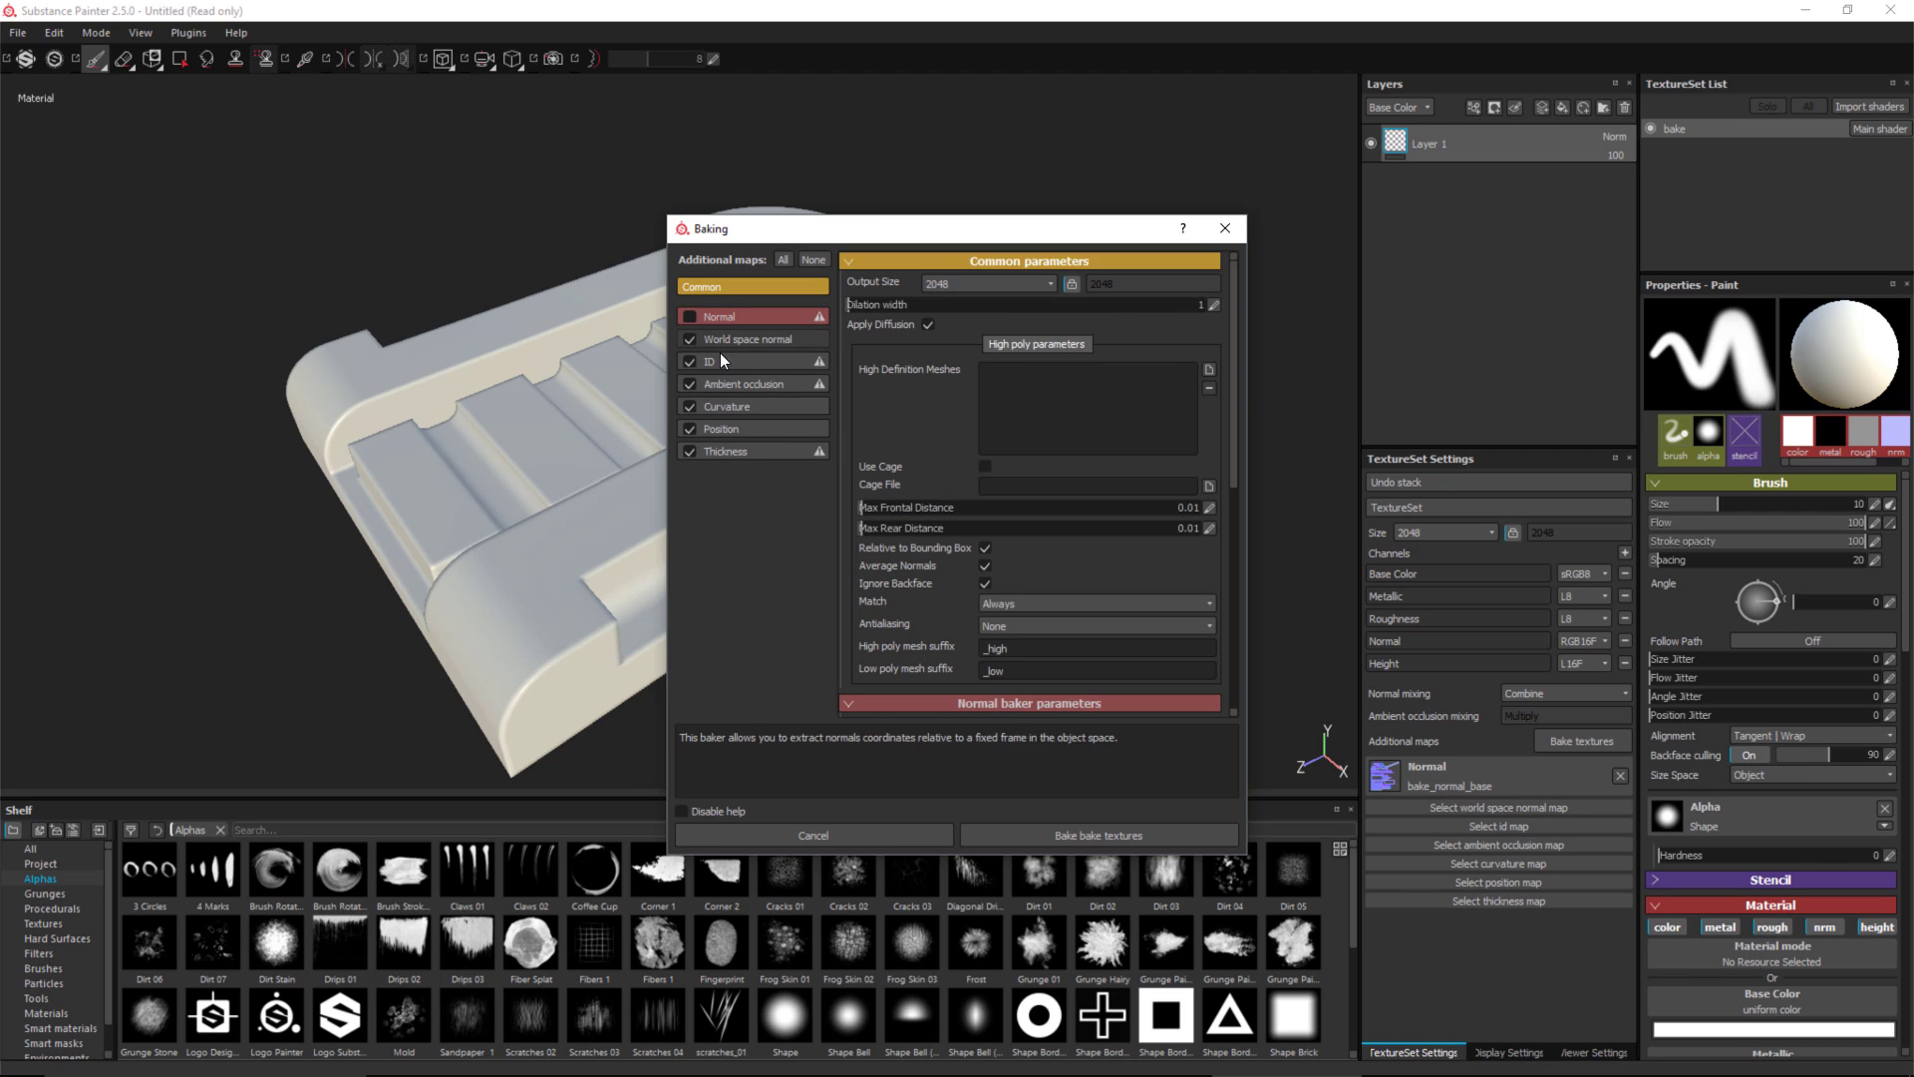
Exclude the ID and Thickness maps and bake the world space normal, ambient occlusion, curvature and position maps.
{"action": "left_click", "coordinate": [688, 362]}
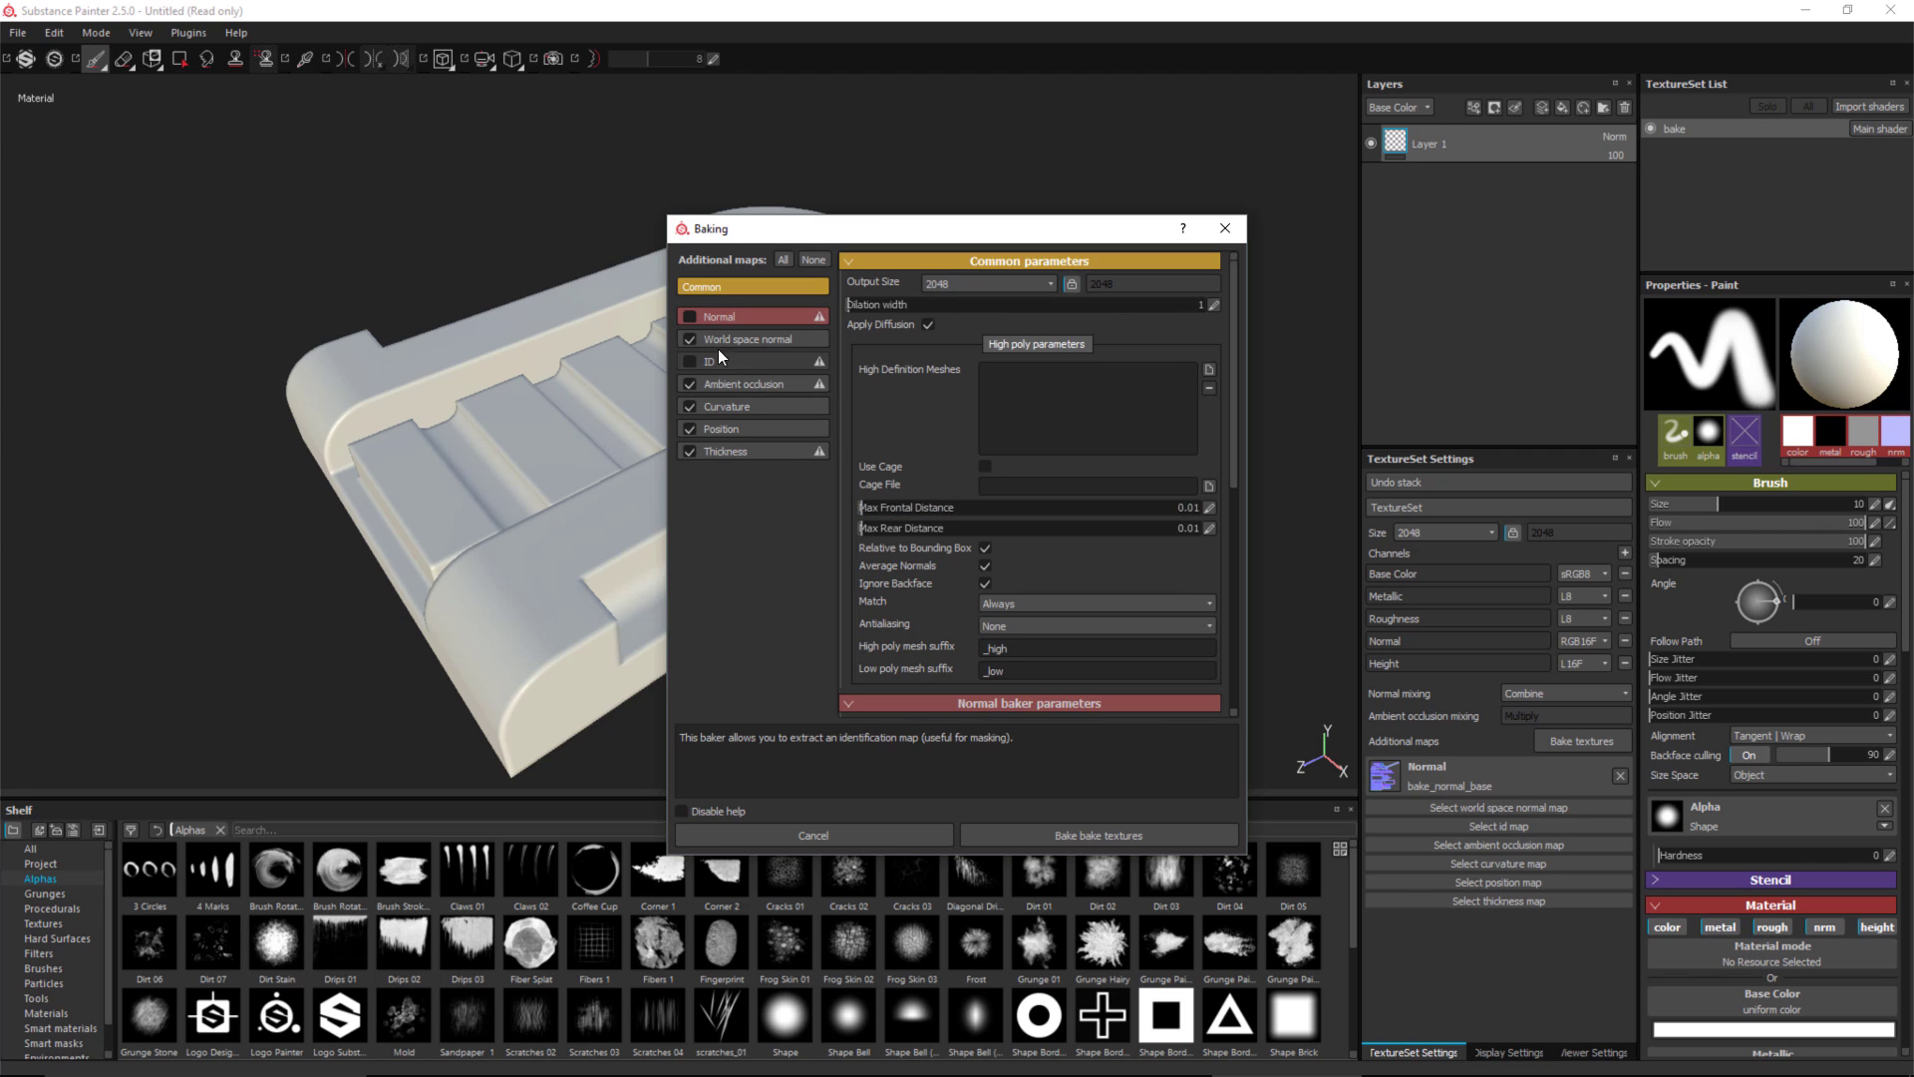
{"action": "left_click", "coordinate": [714, 451]}
{"action": "left_click", "coordinate": [690, 452]}
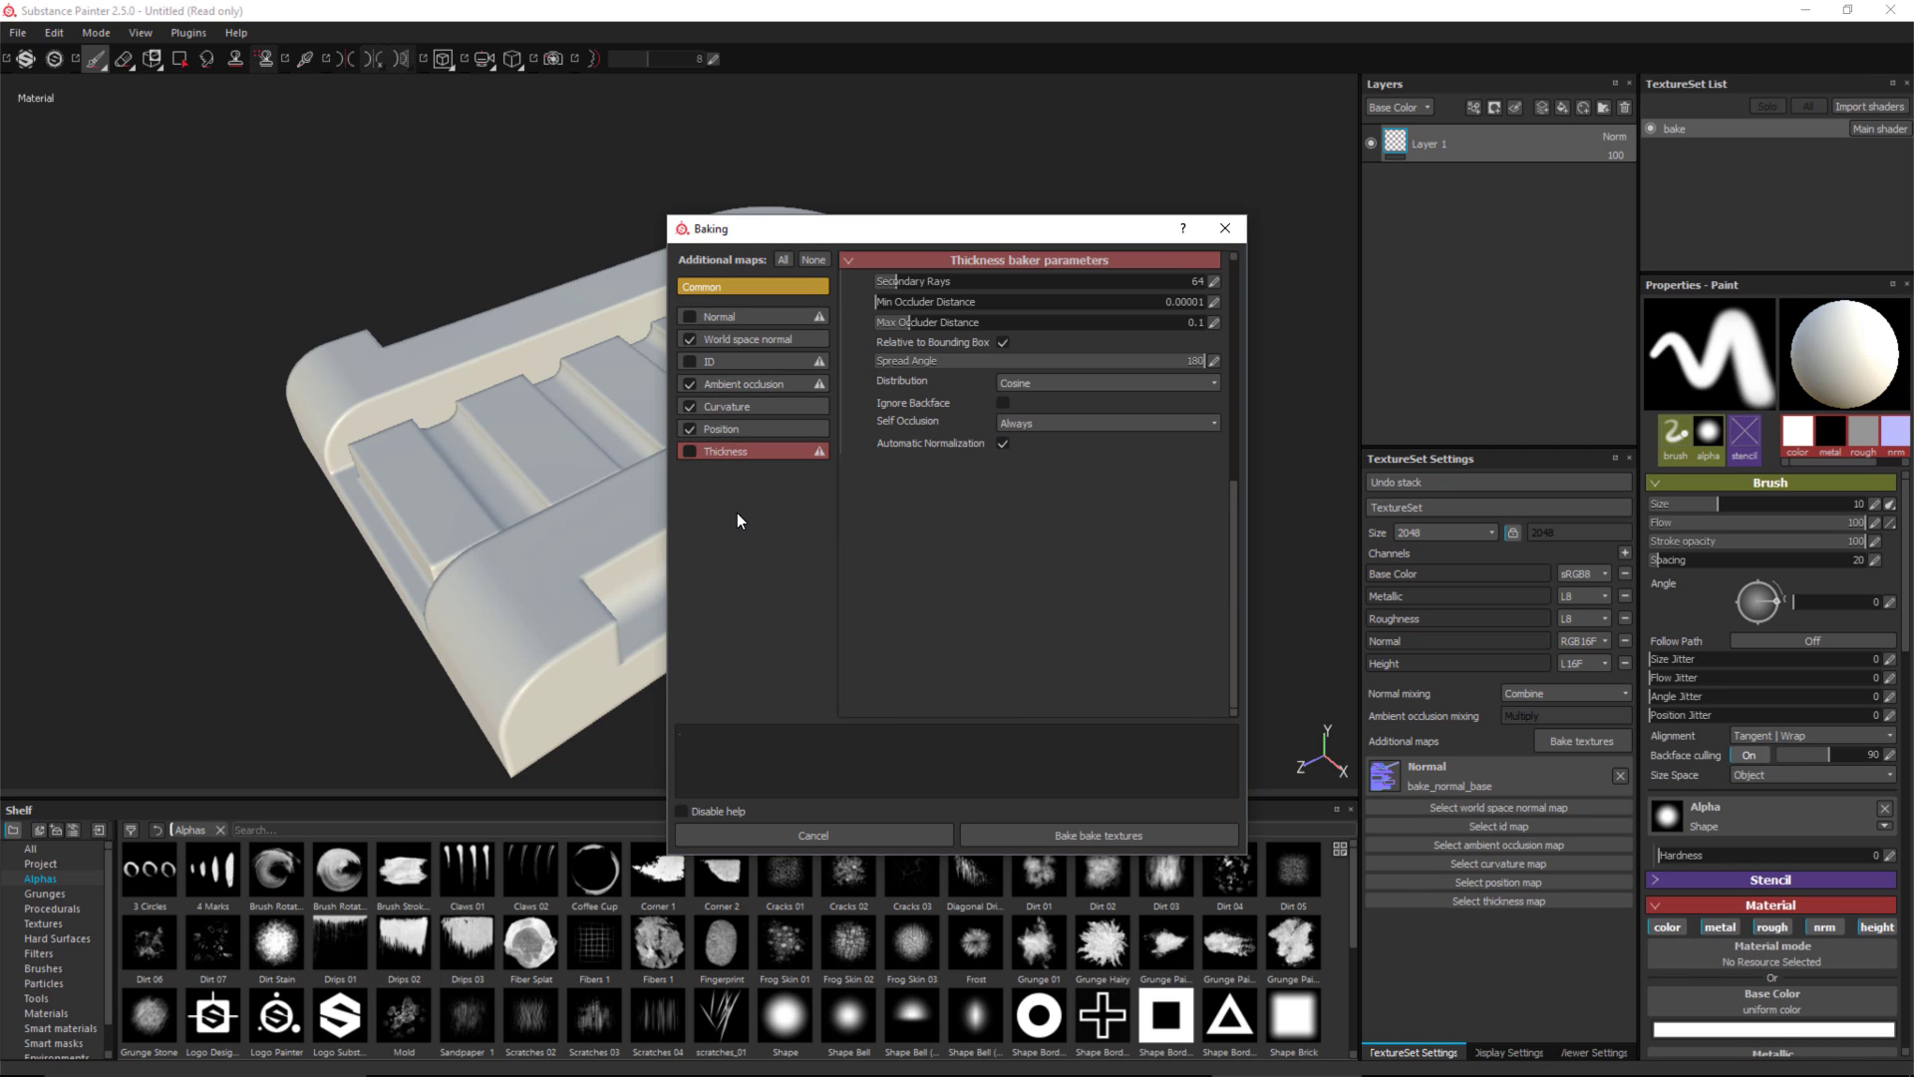
{"action": "left_click", "coordinate": [1177, 833]}
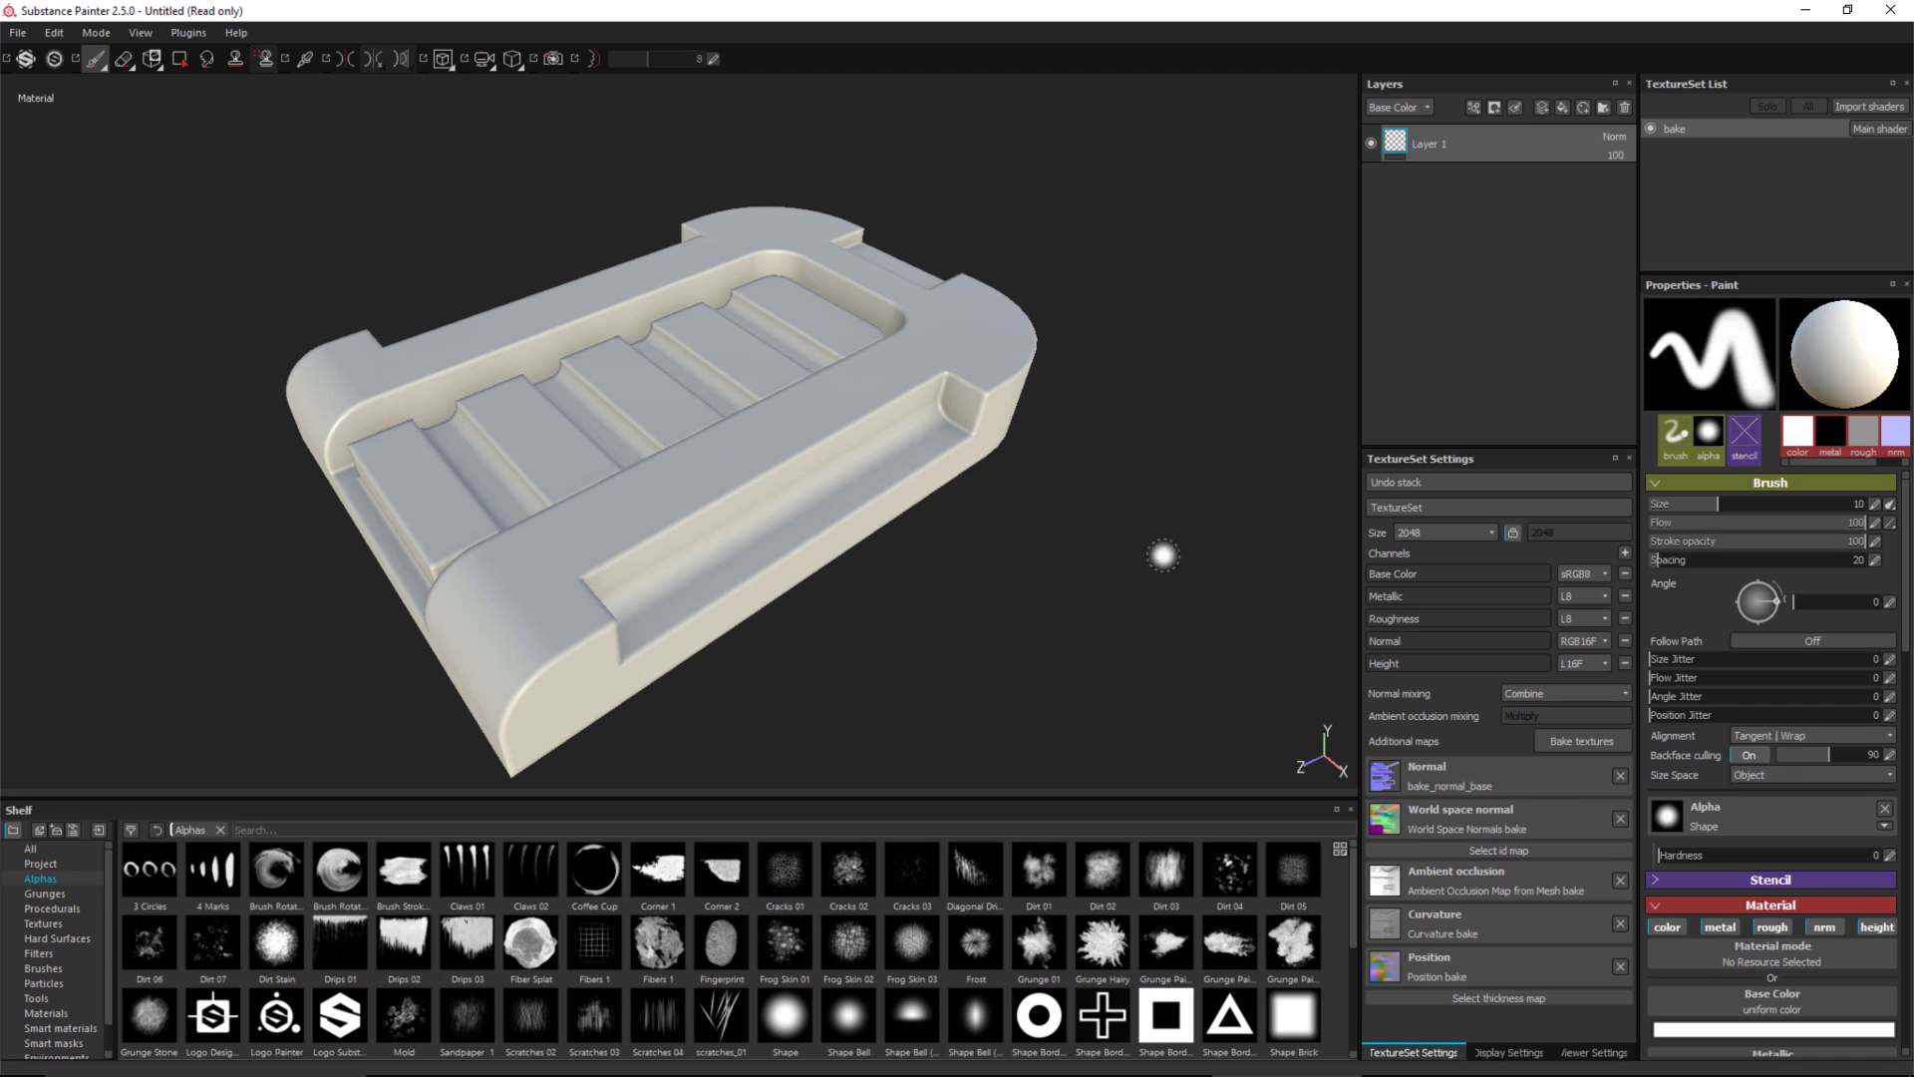
Add the 3dn Metal Treated Wear smart material above Layer 1 and inspect the worn edges on the model.
{"action": "left_click_drag", "start_coordinate": [760, 407], "coordinate": [994, 532], "text": "alt"}
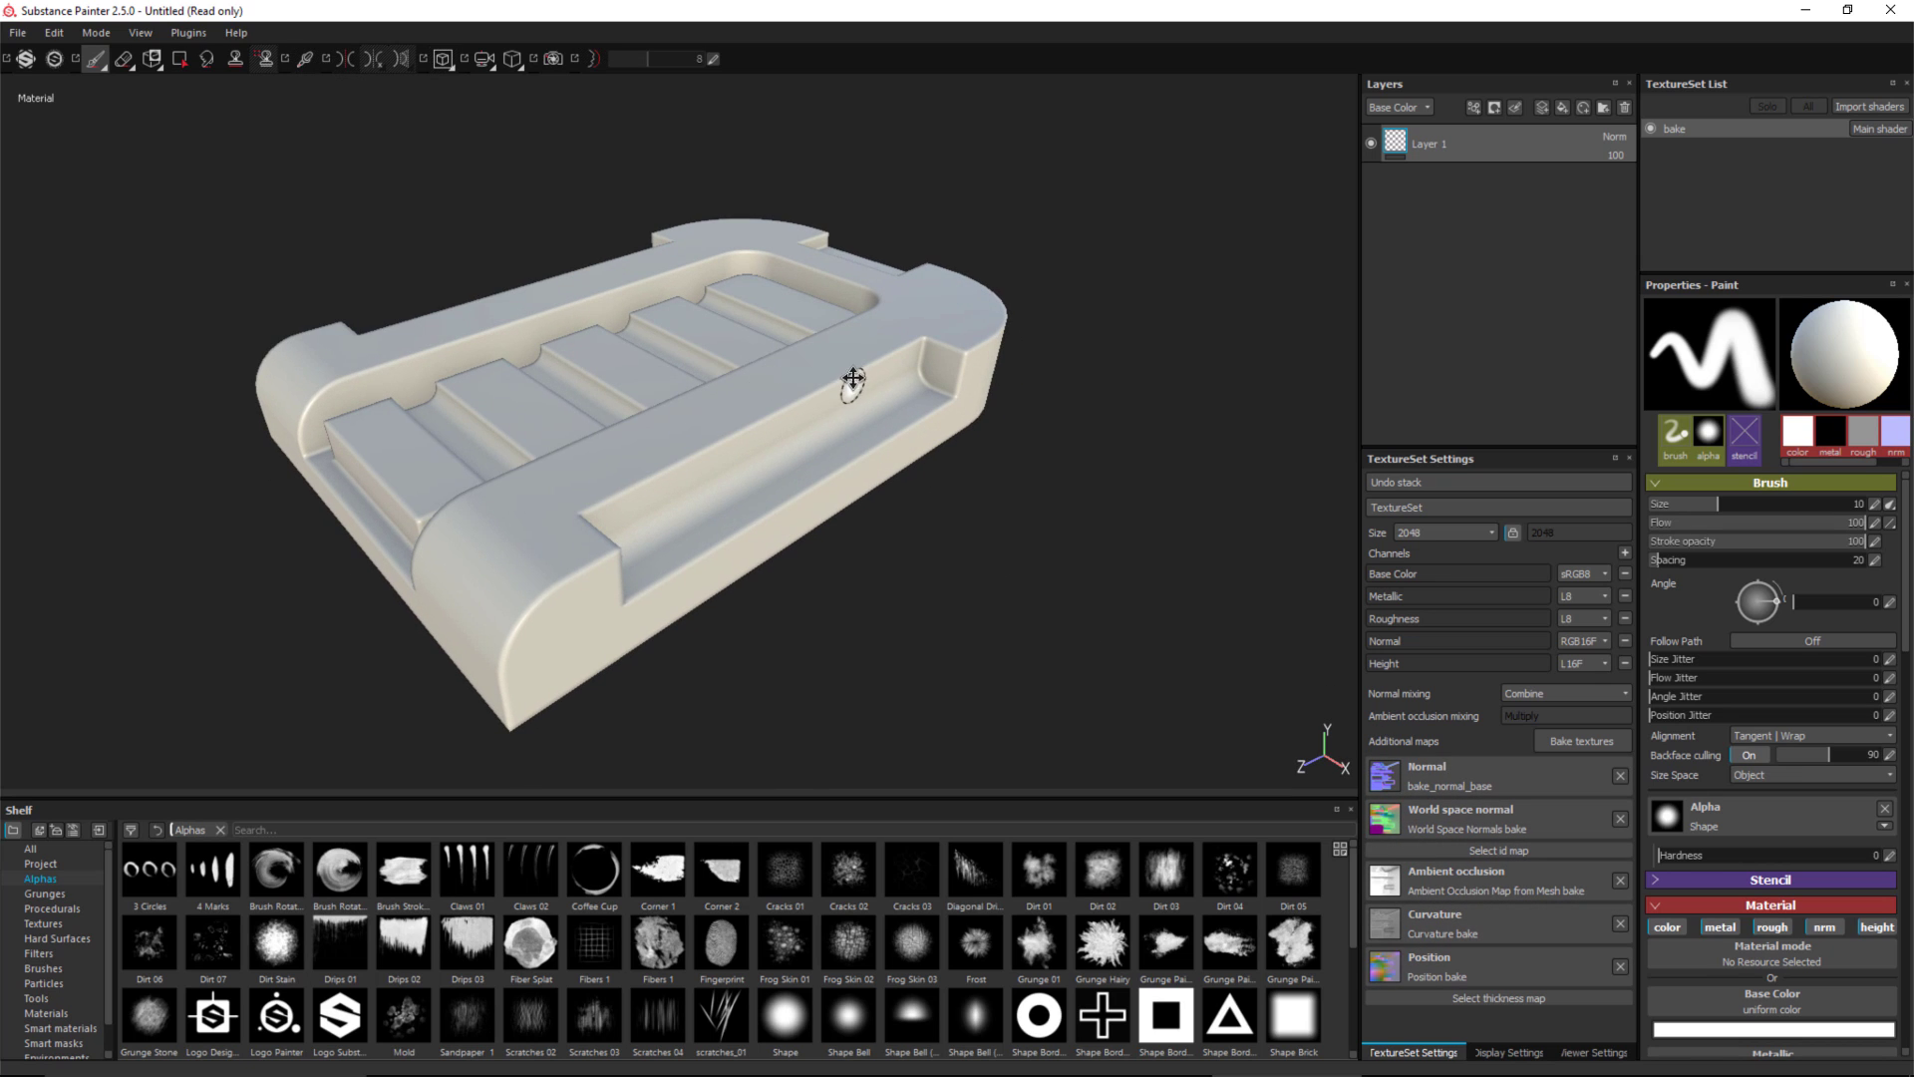
{"action": "left_click_drag", "start_coordinate": [854, 385], "coordinate": [855, 397], "text": "alt"}
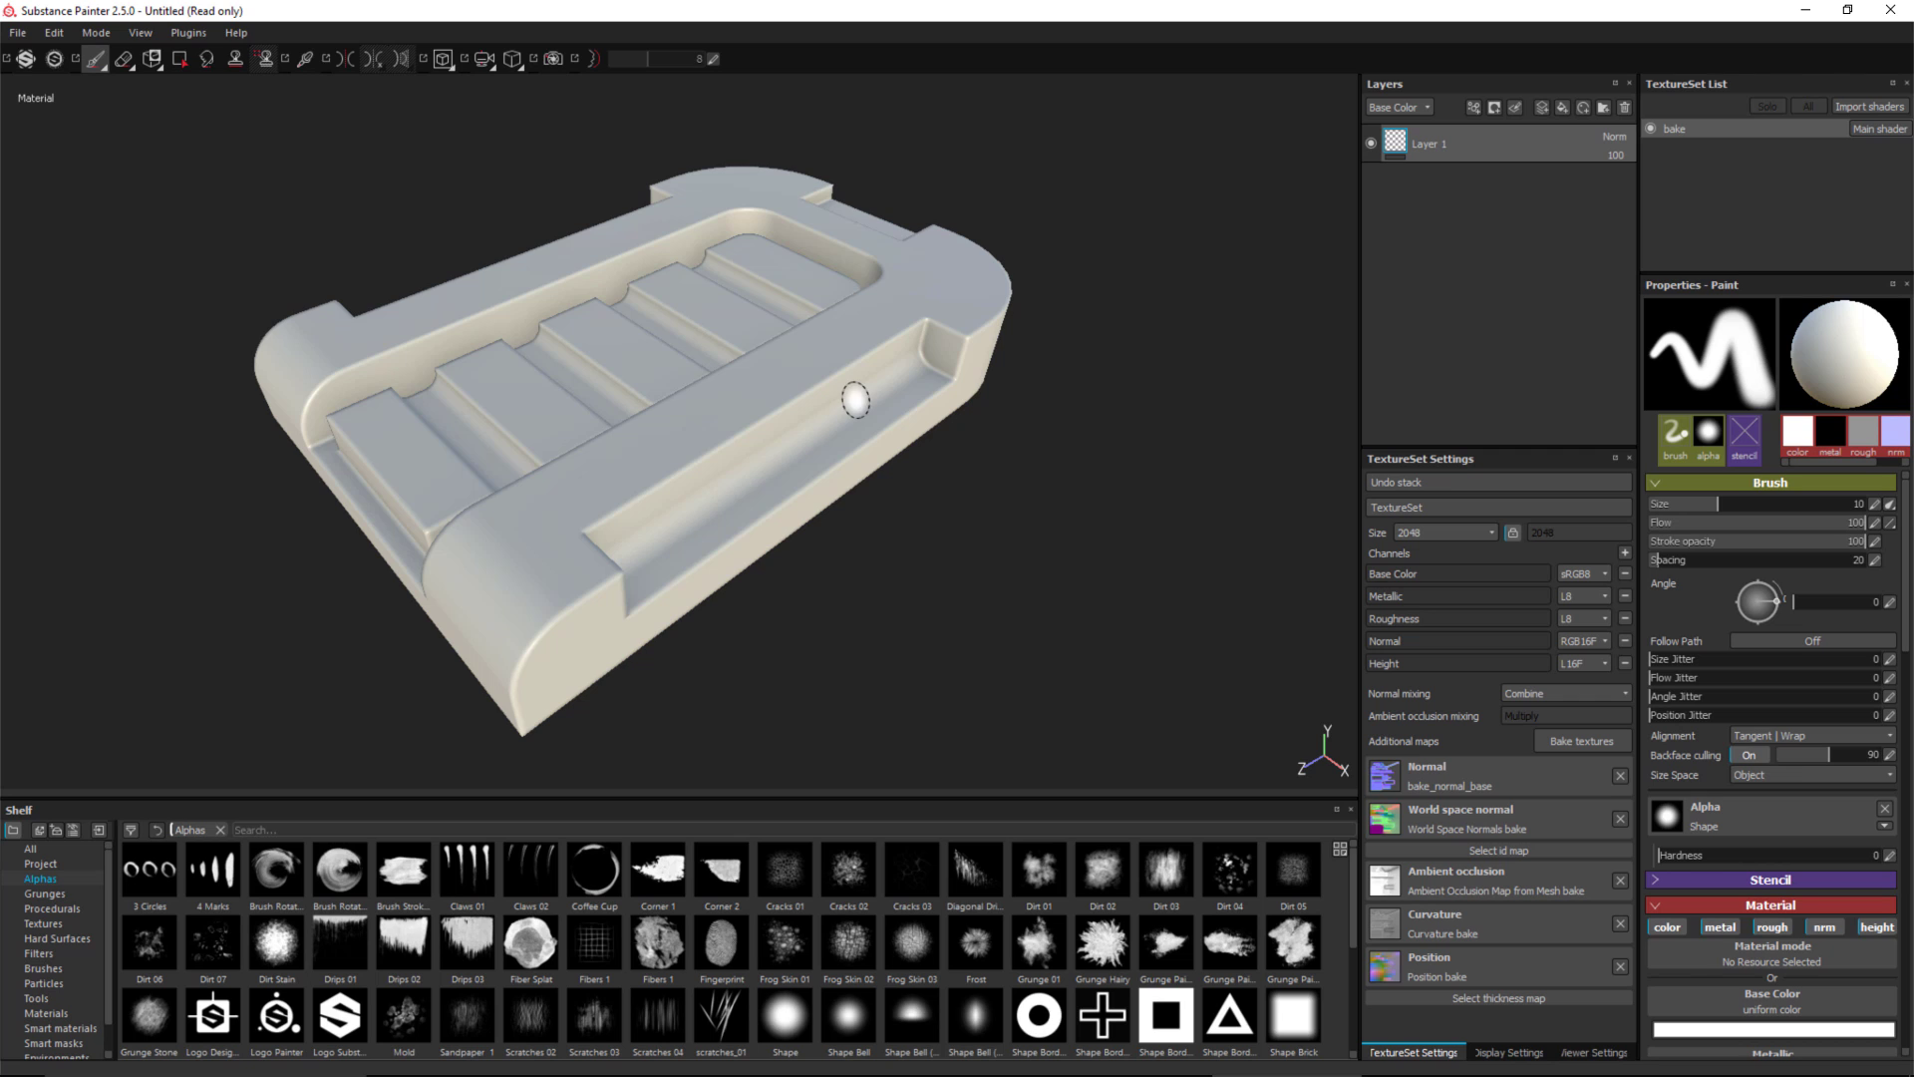
{"action": "left_click", "coordinate": [48, 1026]}
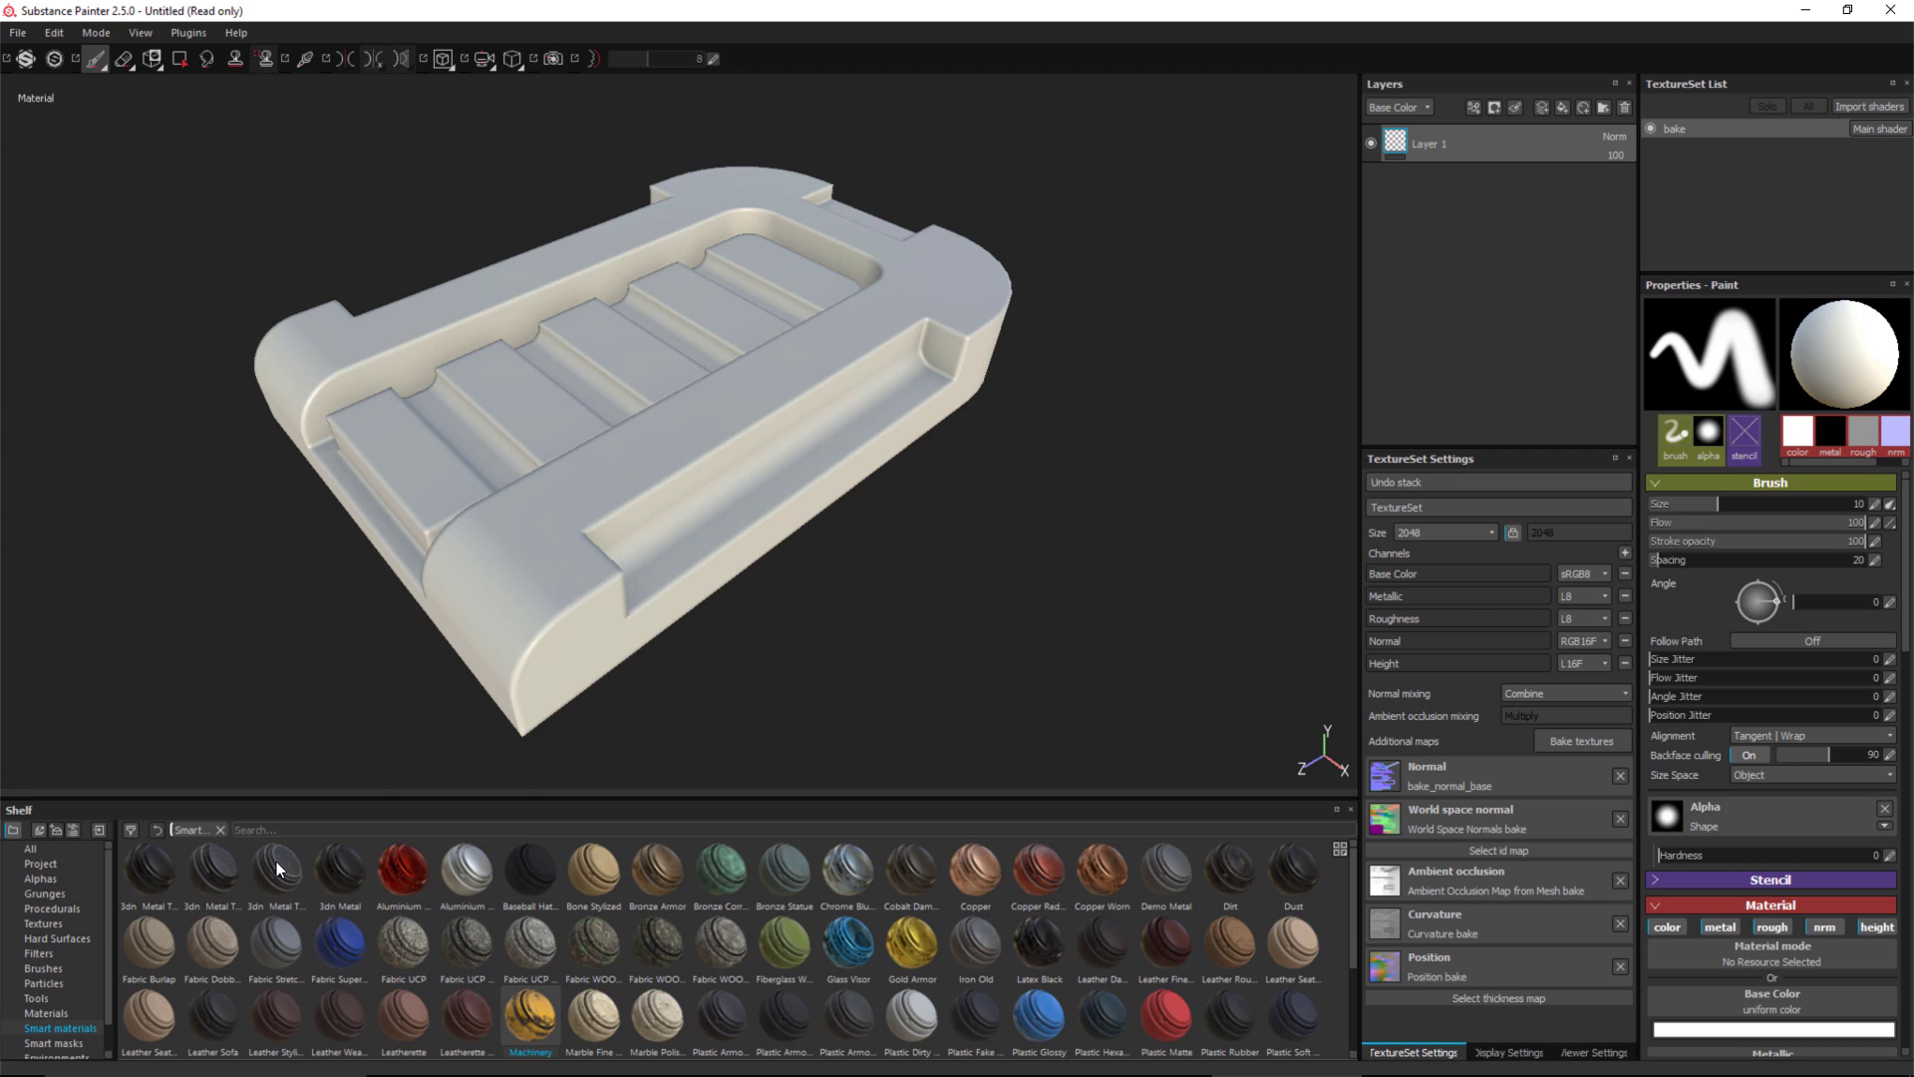
{"action": "mouse_move", "coordinate": [277, 862]}
{"action": "left_click_drag", "start_coordinate": [277, 862], "coordinate": [1467, 134]}
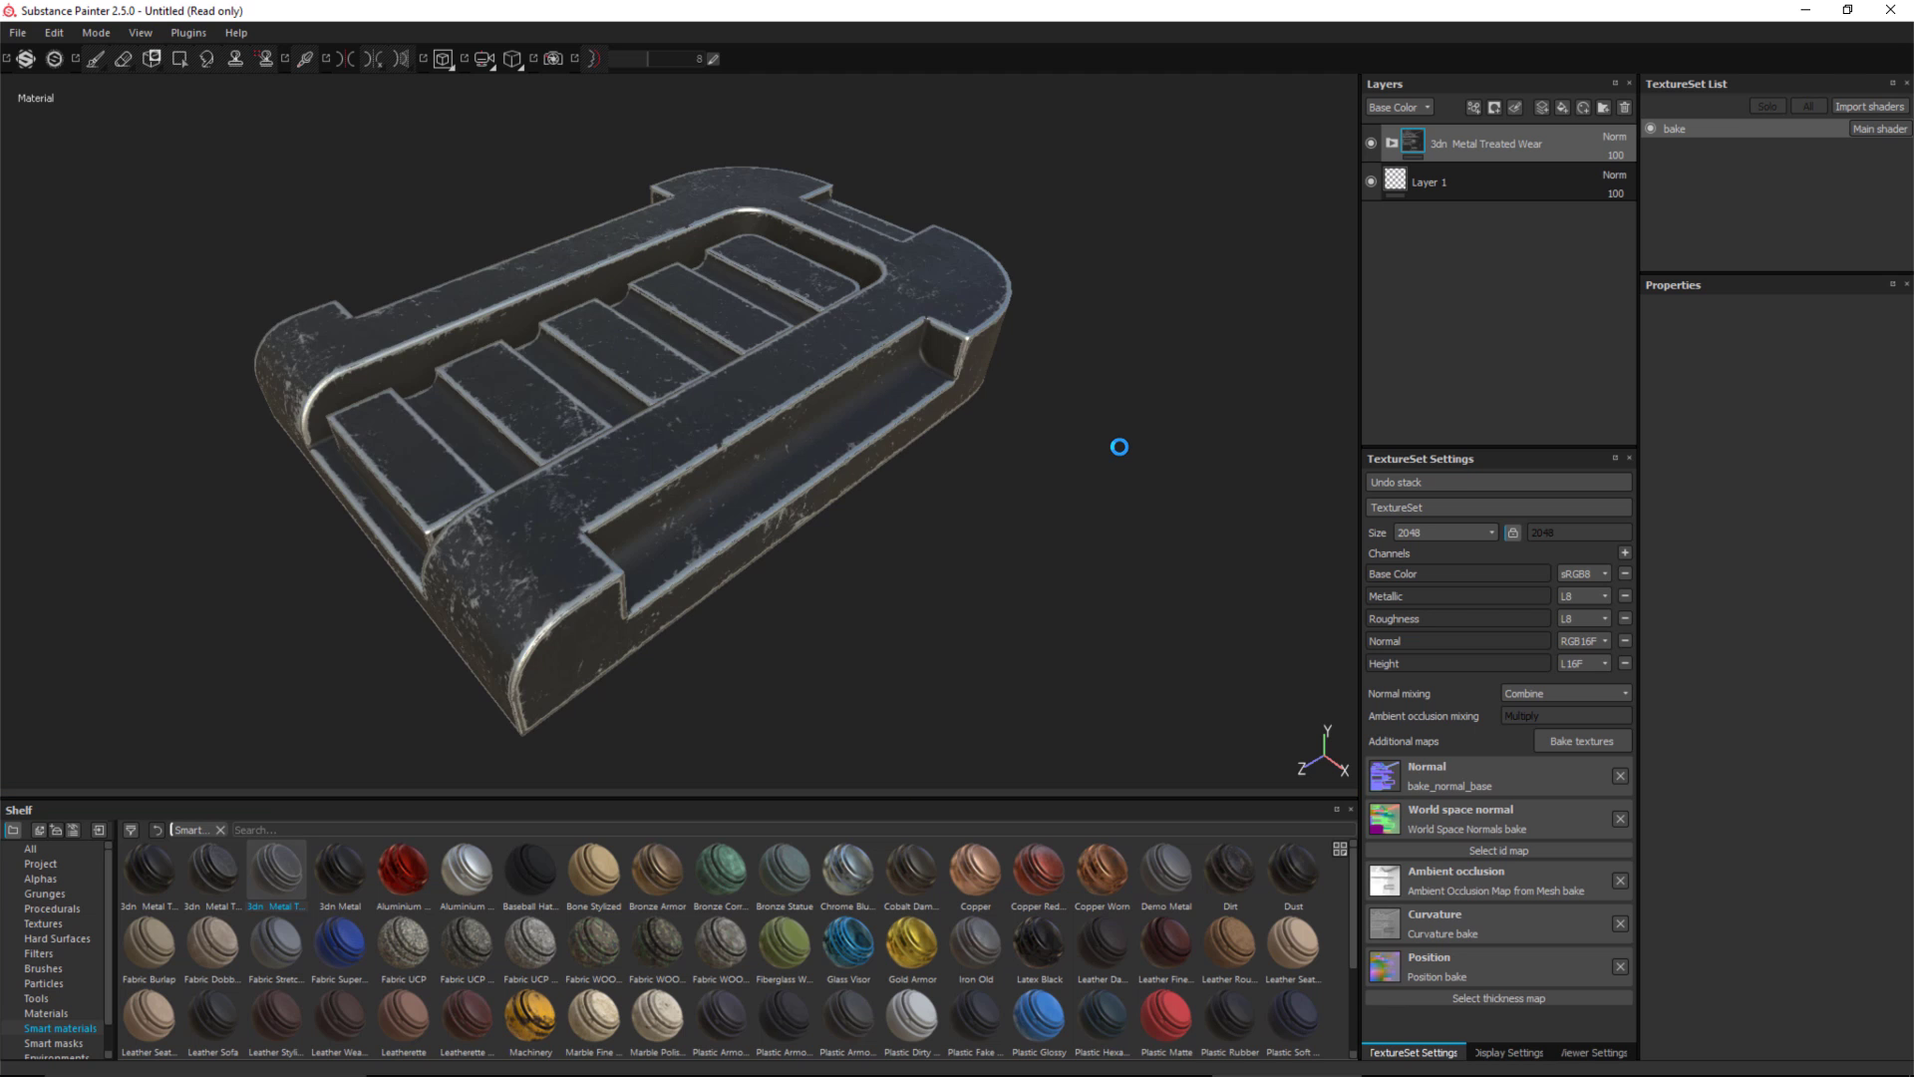
{"action": "left_click_drag", "start_coordinate": [799, 508], "coordinate": [875, 483], "text": "alt"}
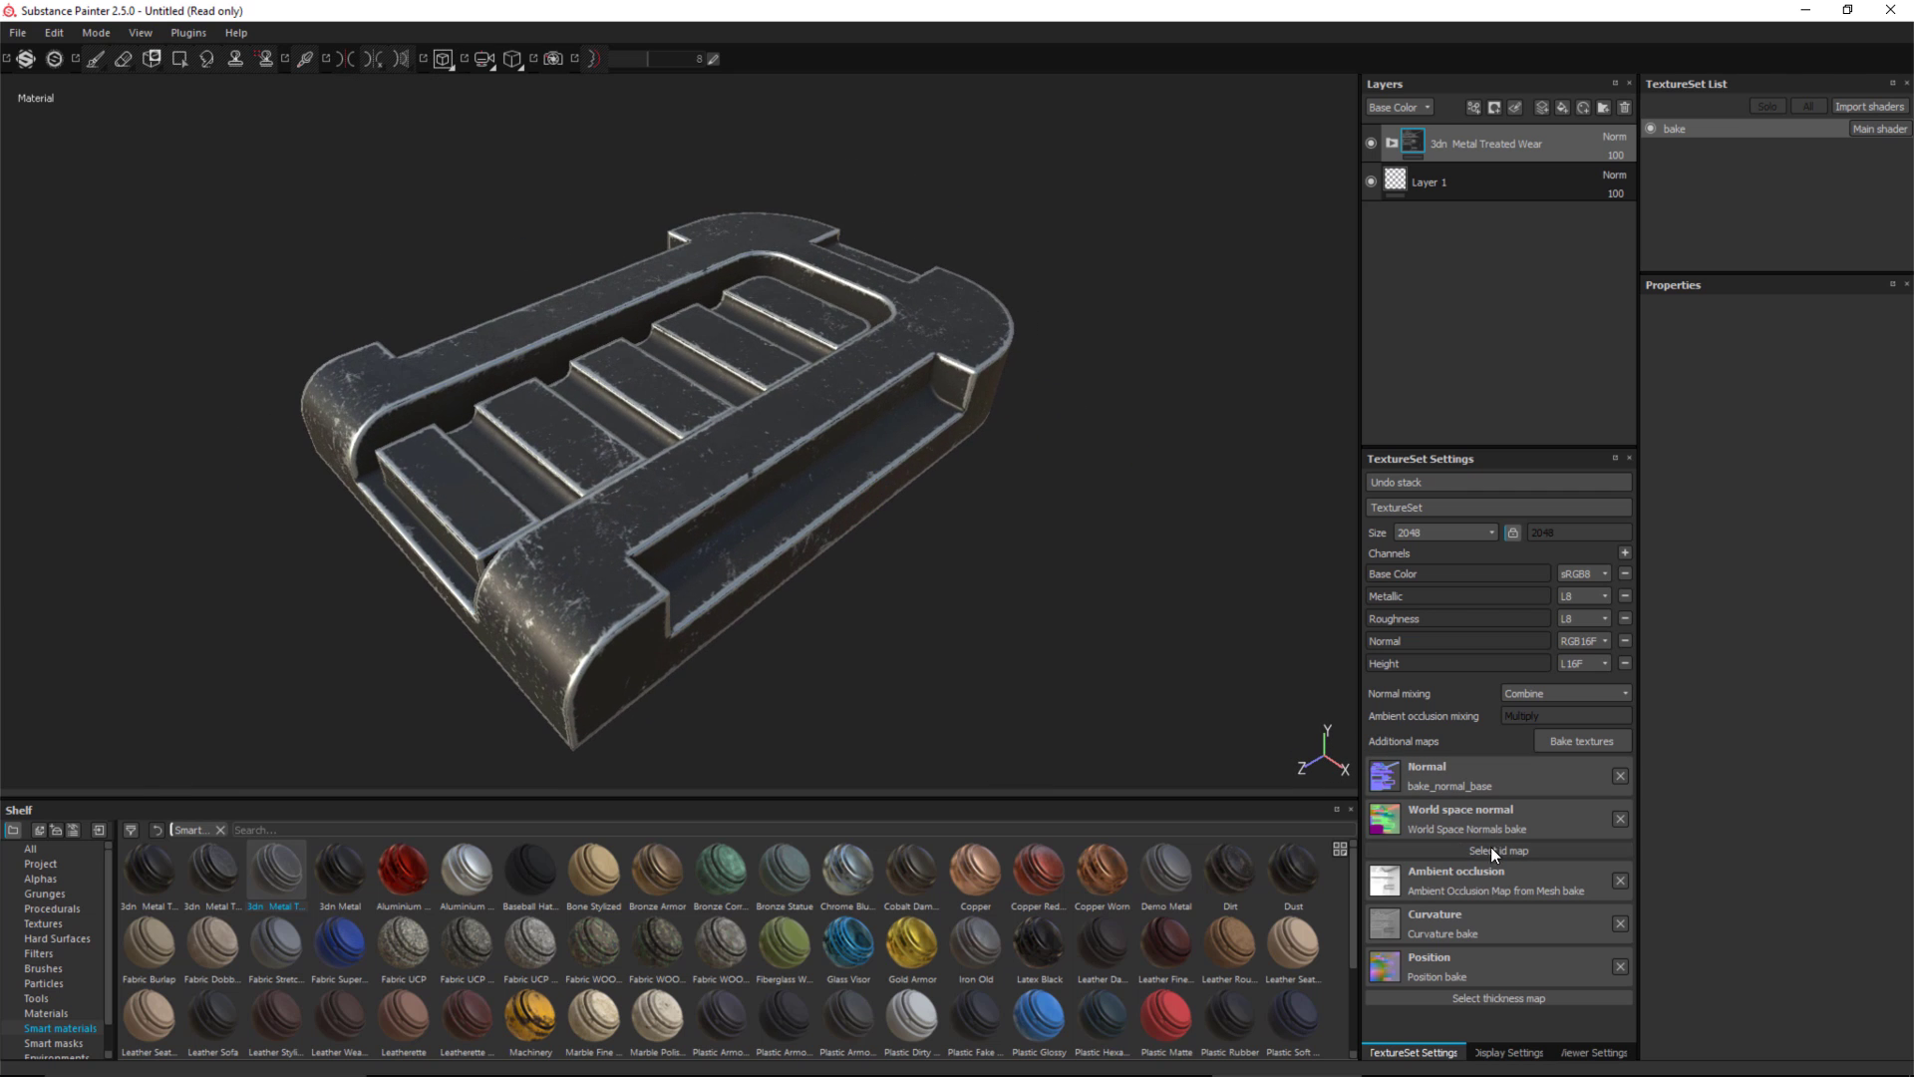